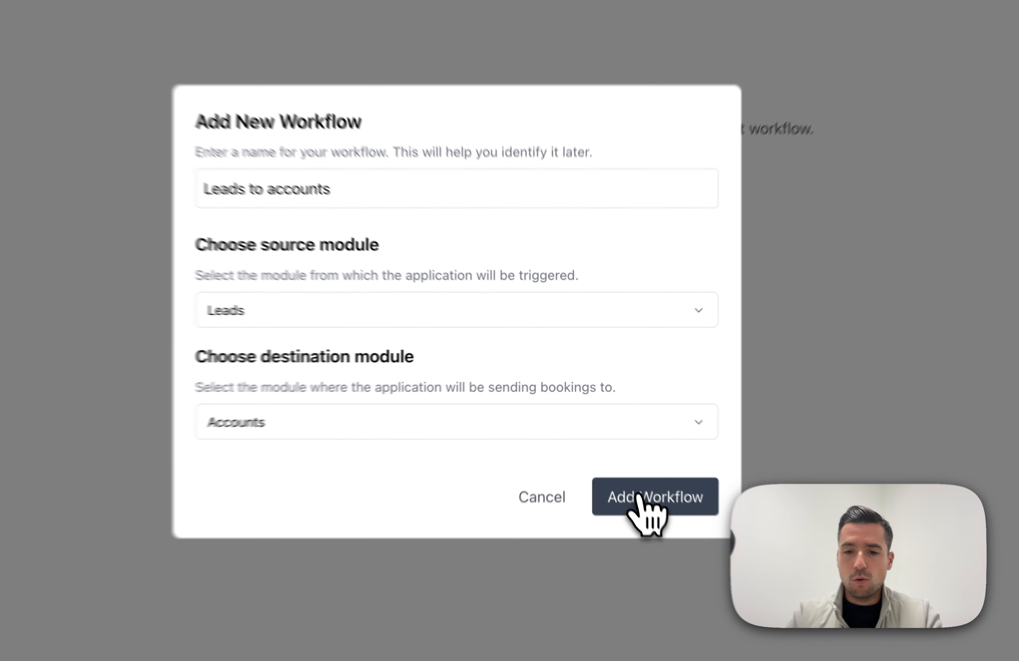
Create the "Leads to accounts" workflow with Leads as source and Accounts as destination, and open its mapping settings.
click(609, 433)
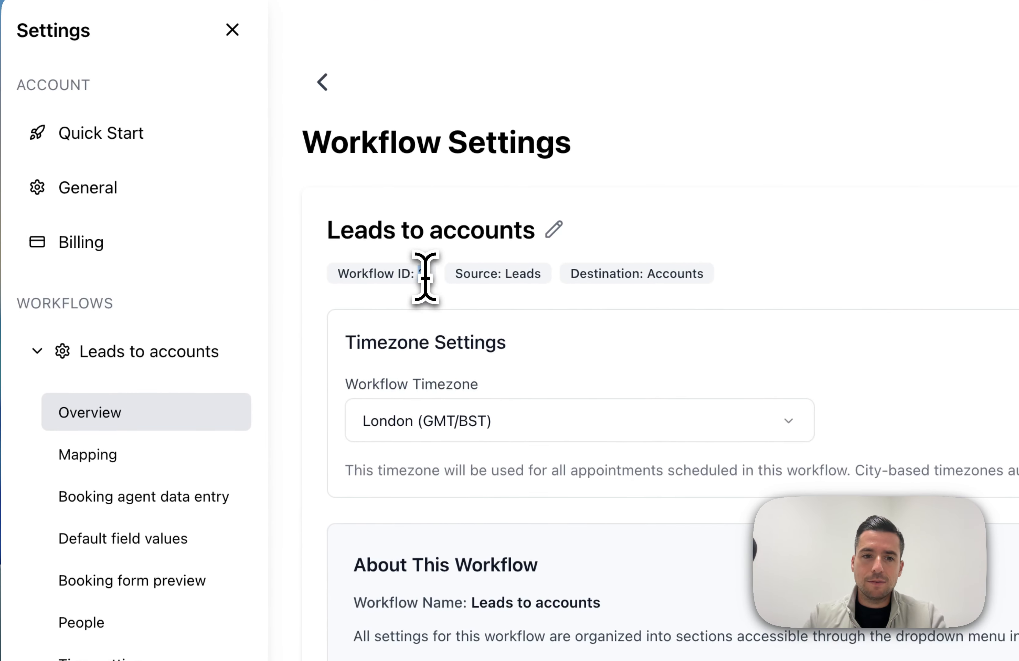
click(508, 299)
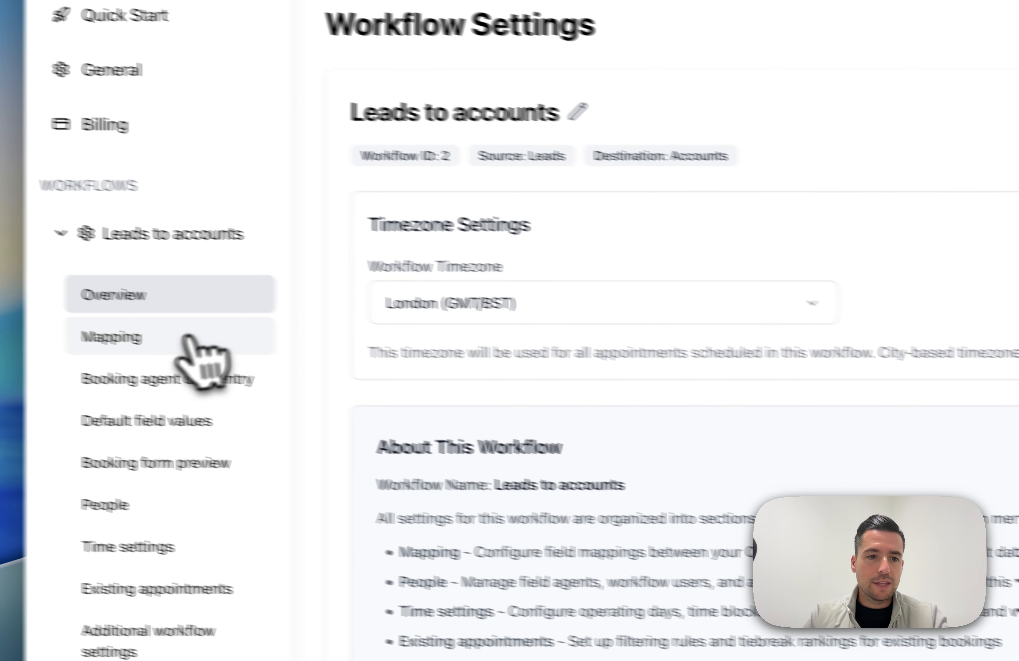
click(195, 343)
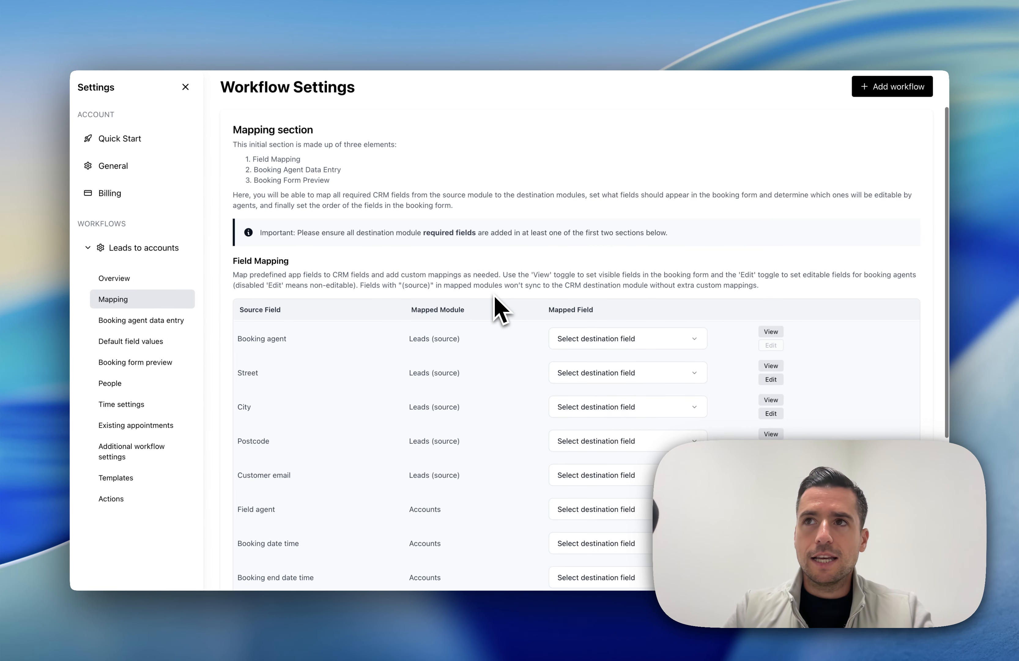
Map the Booking agent source field of the Leads module to Lead Owner.
scroll(499, 310, down, 2)
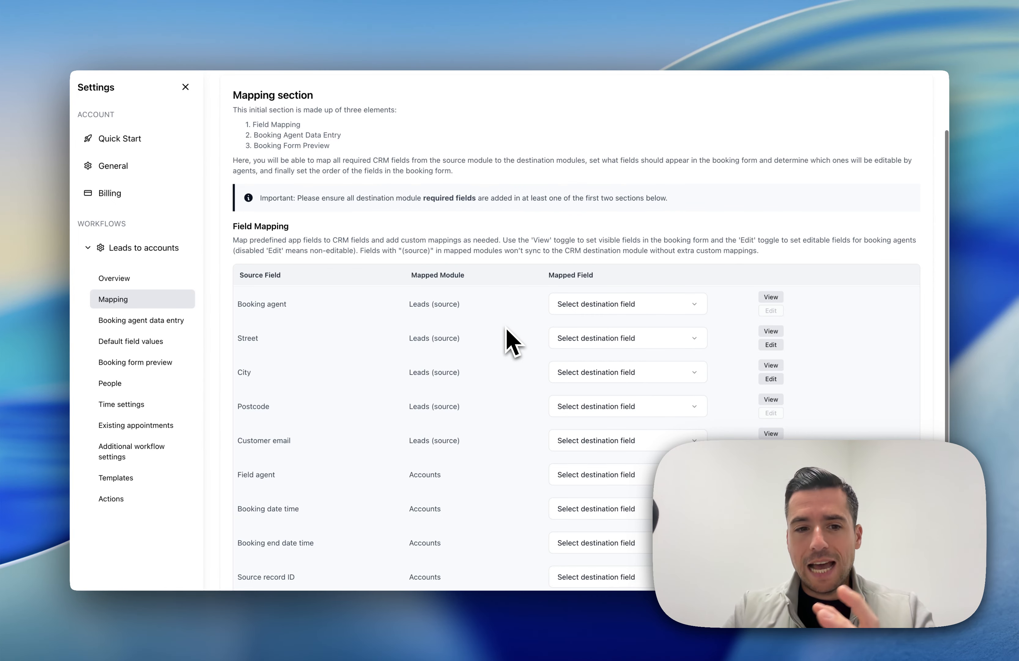
scroll(489, 318, down, 4)
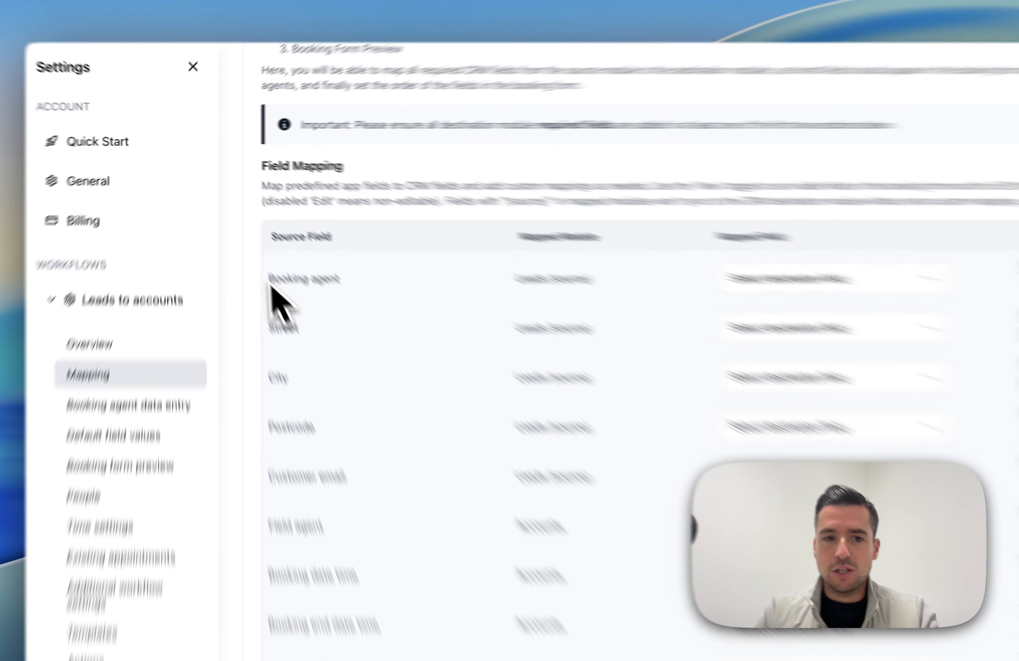
drag(238, 235, 283, 233)
click(283, 233)
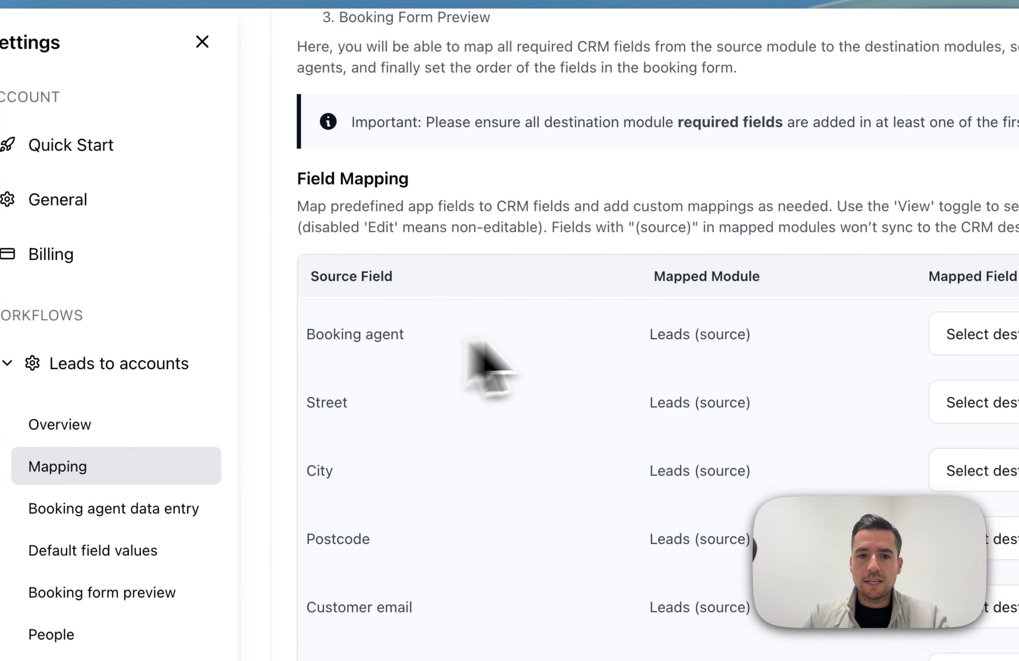
drag(648, 335, 778, 336)
click(776, 340)
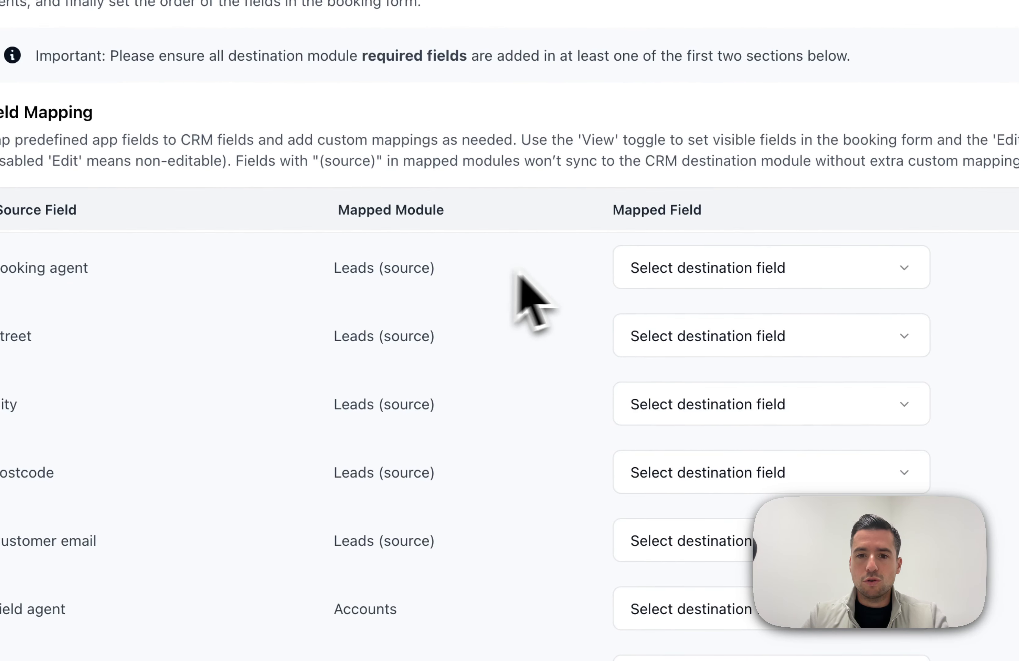
click(669, 274)
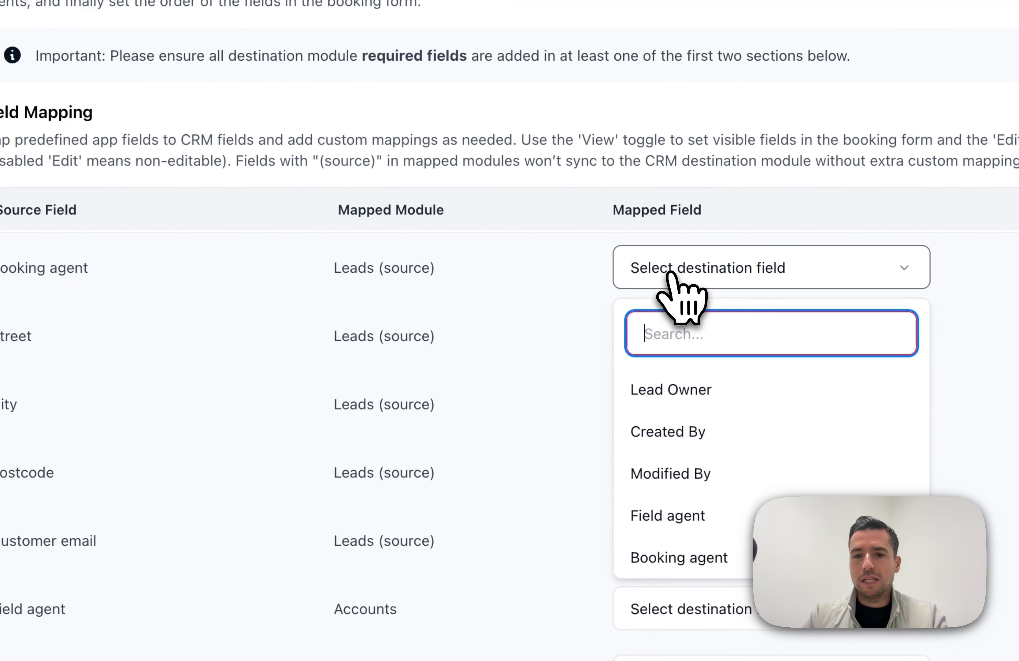
click(706, 400)
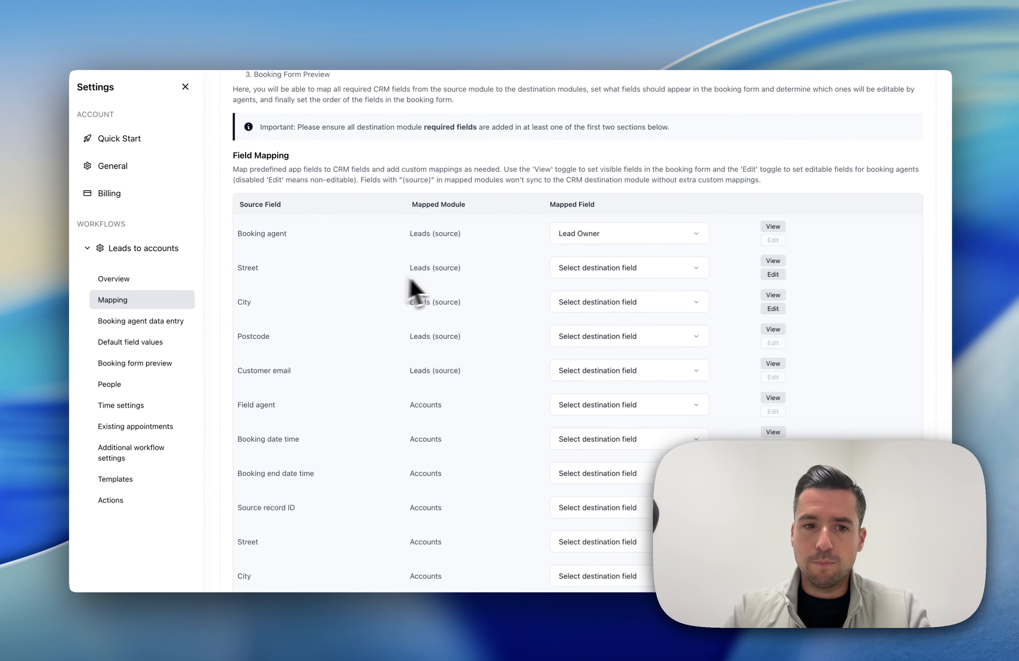
Map the Street and City fields of the Leads source module to Street and City.
scroll(466, 287, down, 2)
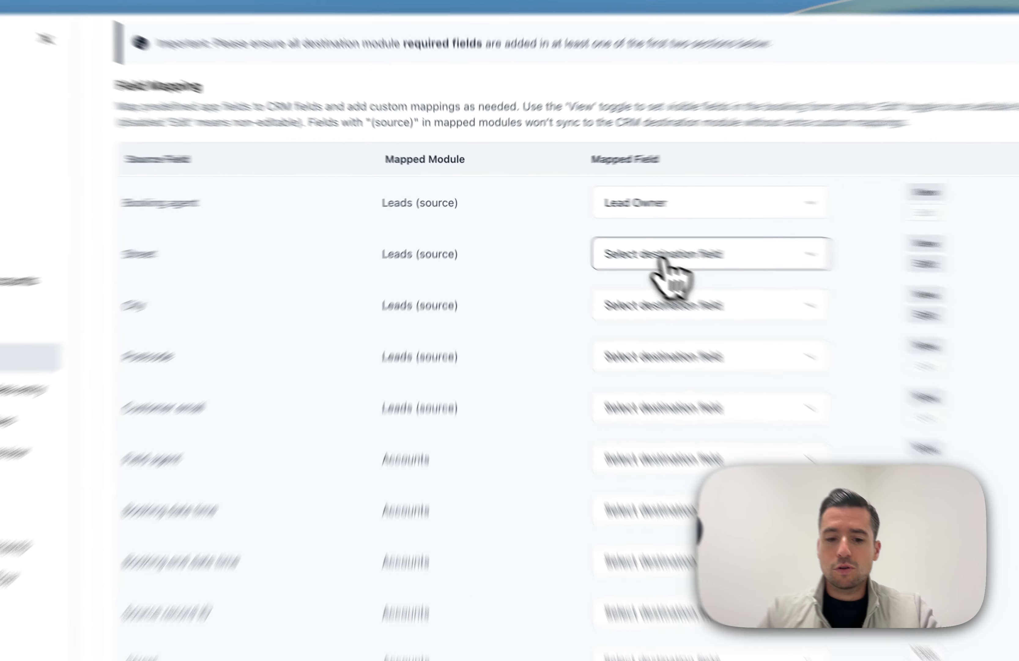
click(591, 234)
text(stre)
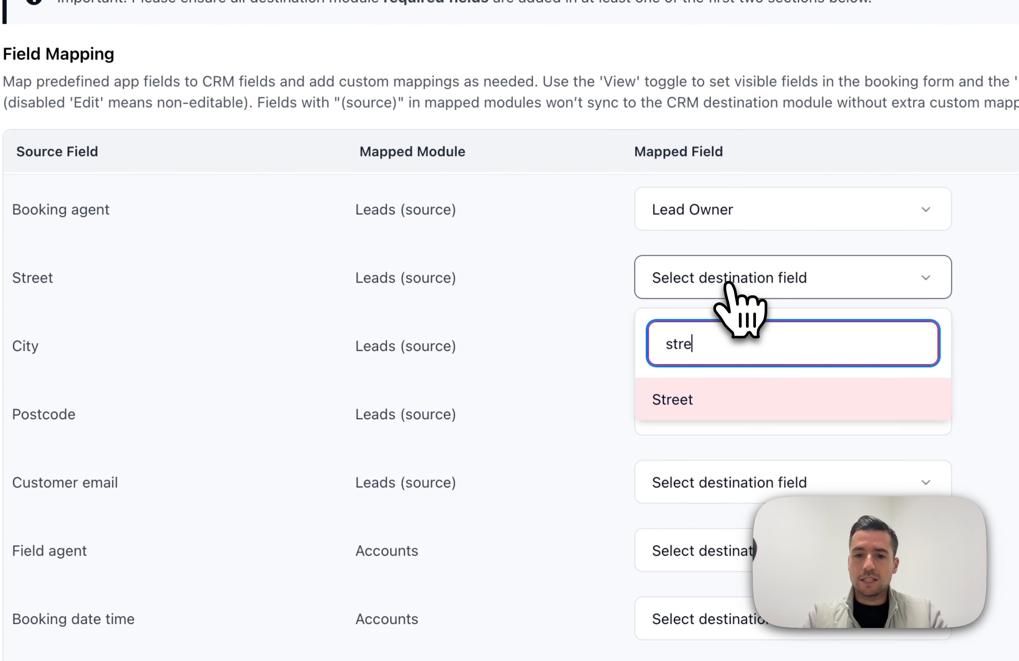
key(Return)
click(638, 249)
text(city)
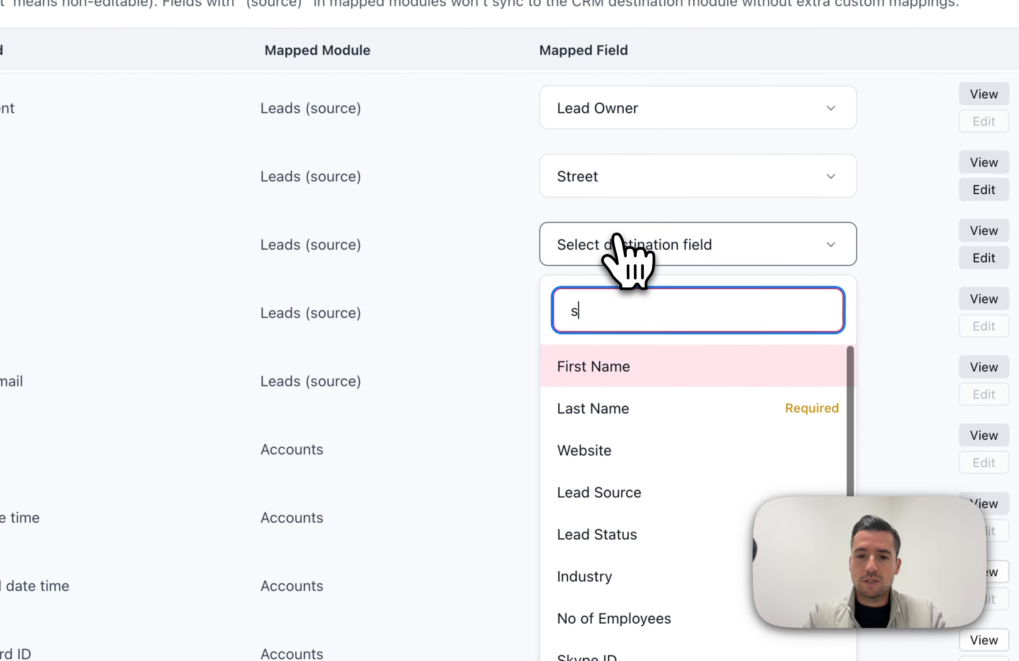
click(686, 366)
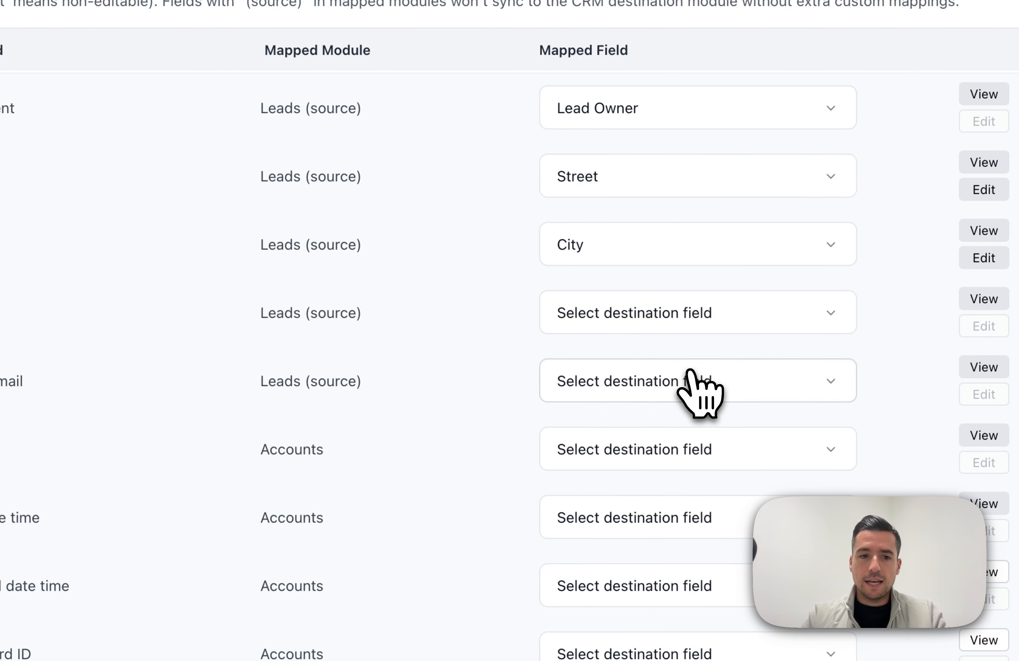
Map the Leads source fields Postcode to Postal Code and Customer email to Email.
click(652, 320)
text(post)
click(632, 429)
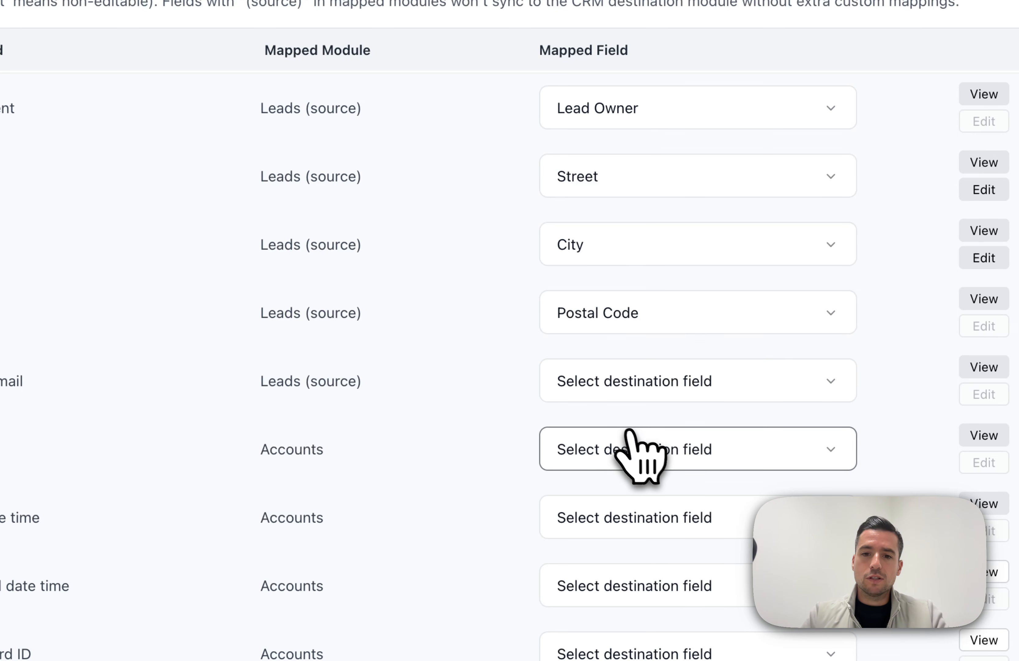
scroll(336, 318, down, 3)
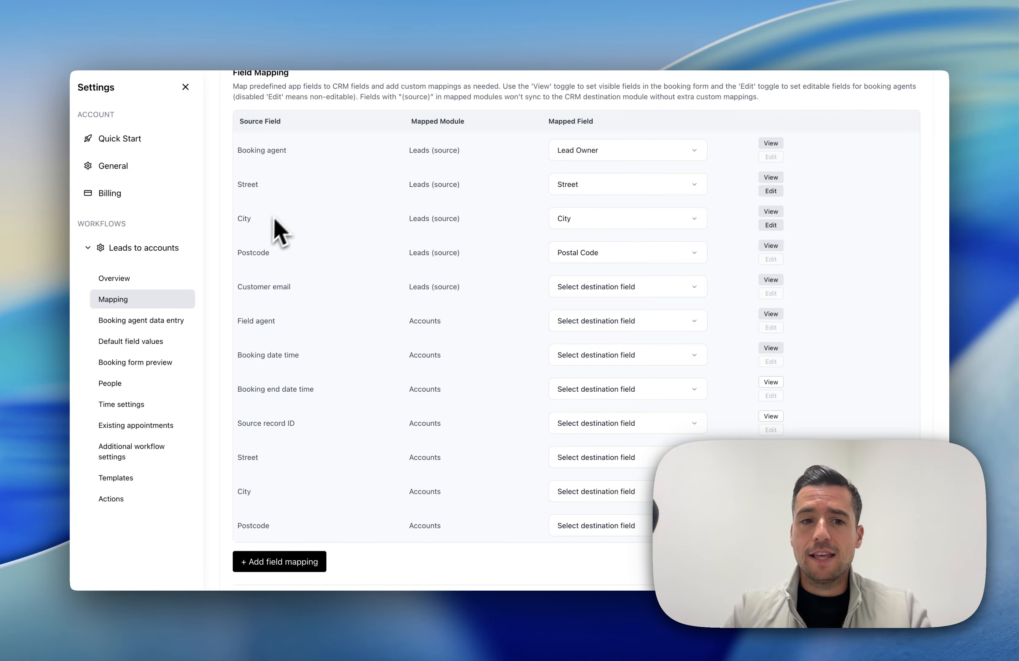
scroll(433, 296, down, 2)
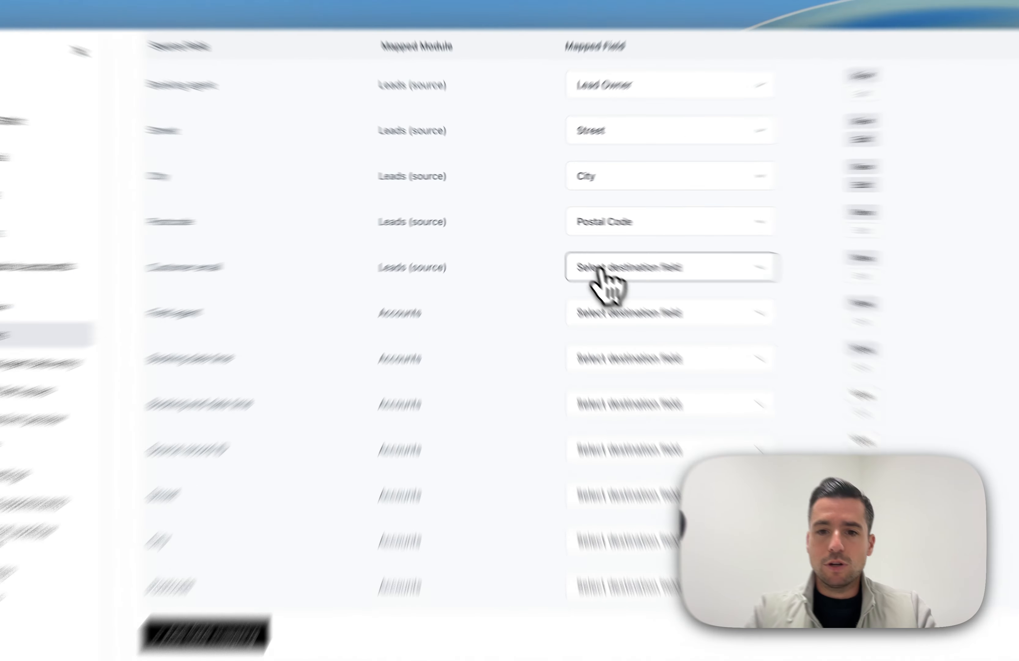
click(574, 251)
text(email)
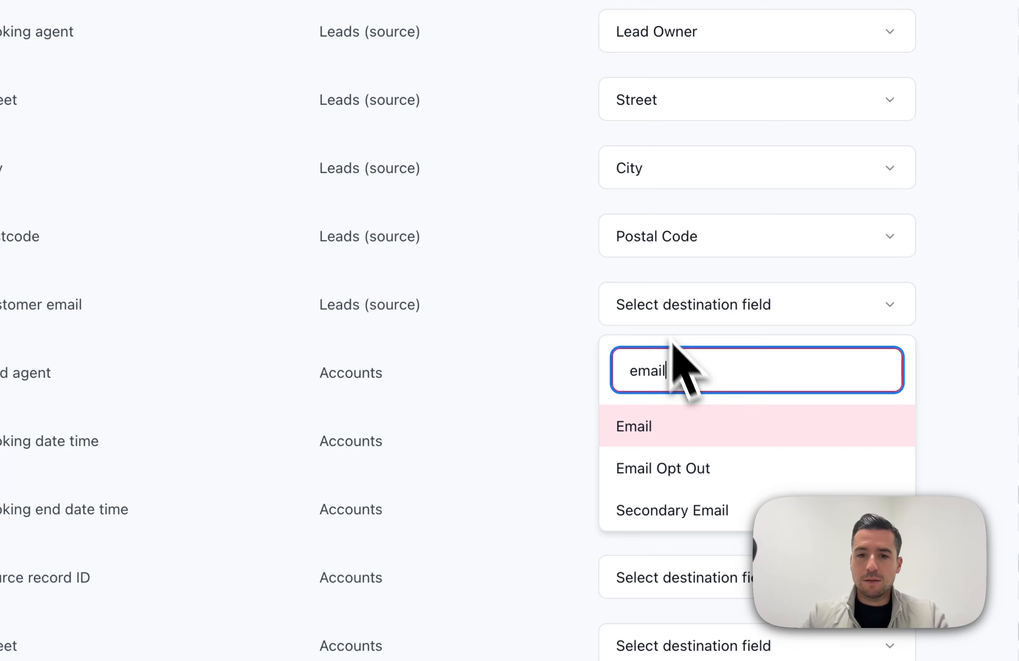
click(667, 426)
Map the Field agent field of the Accounts module to Account Owner.
scroll(476, 407, down, 1)
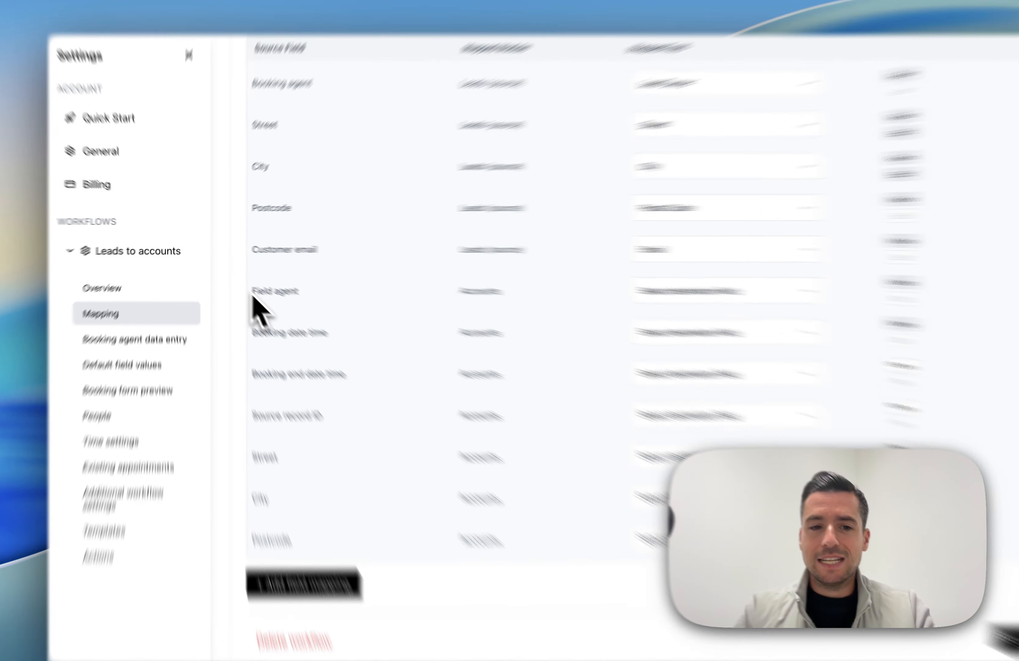
drag(237, 283, 286, 282)
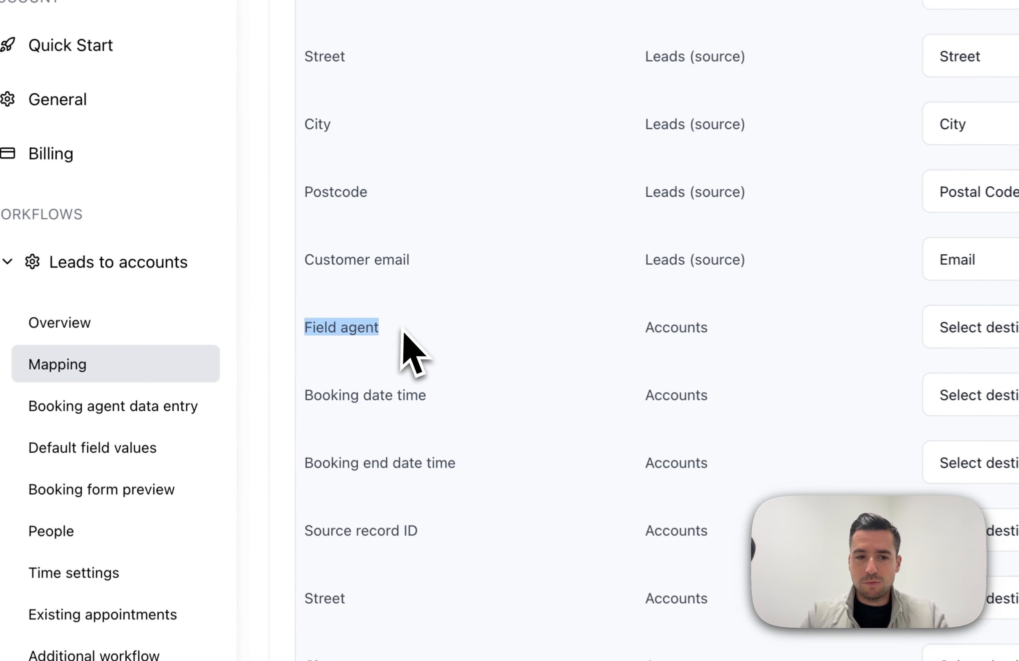
click(311, 281)
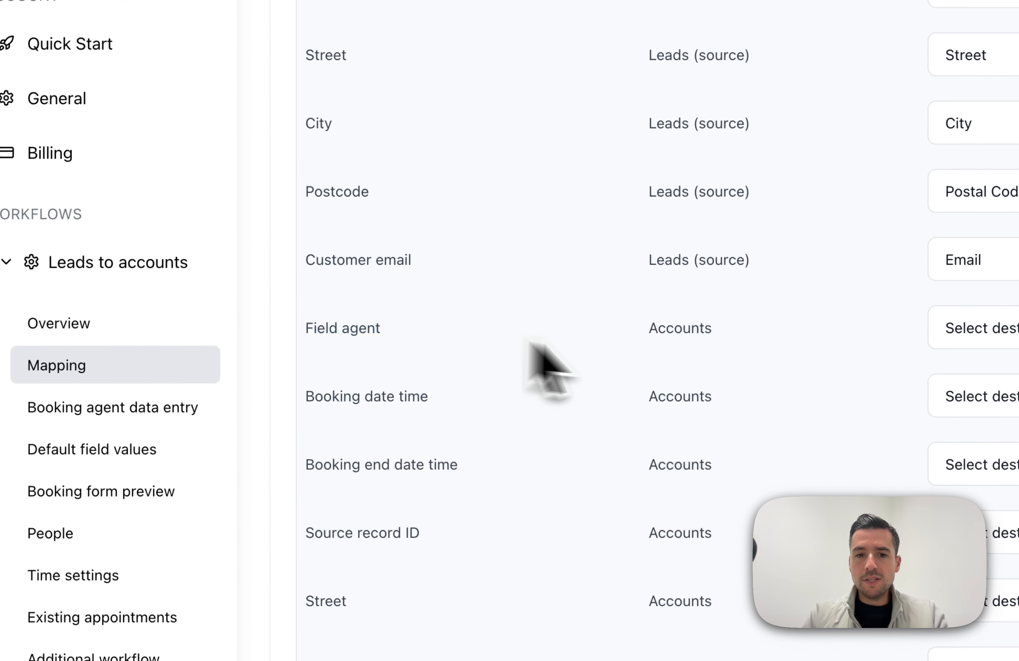
double_click(677, 328)
drag(395, 351, 314, 332)
click(345, 326)
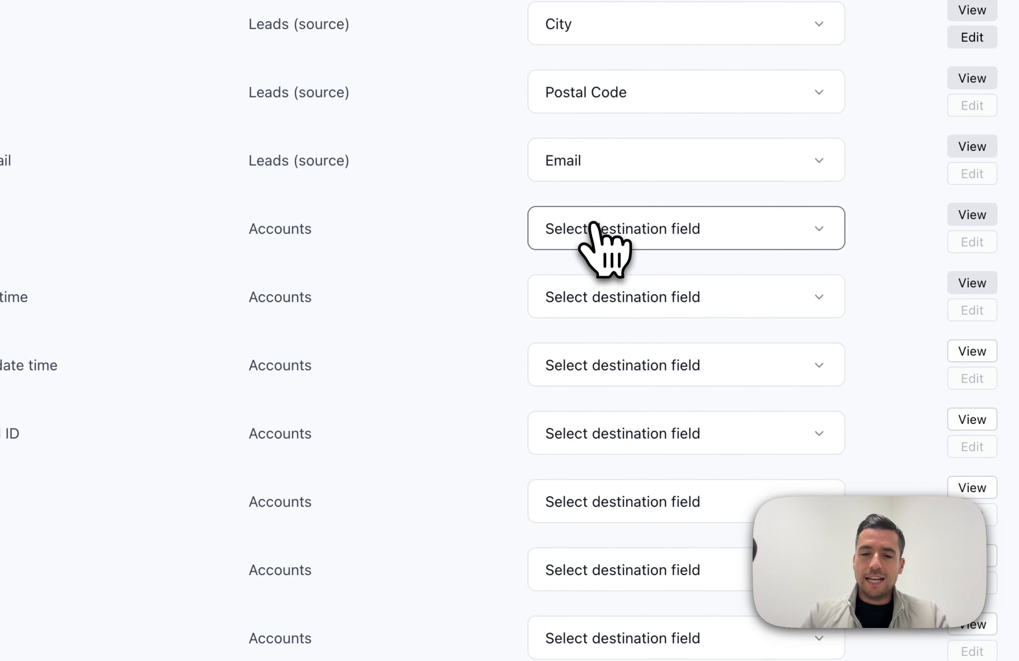
click(594, 225)
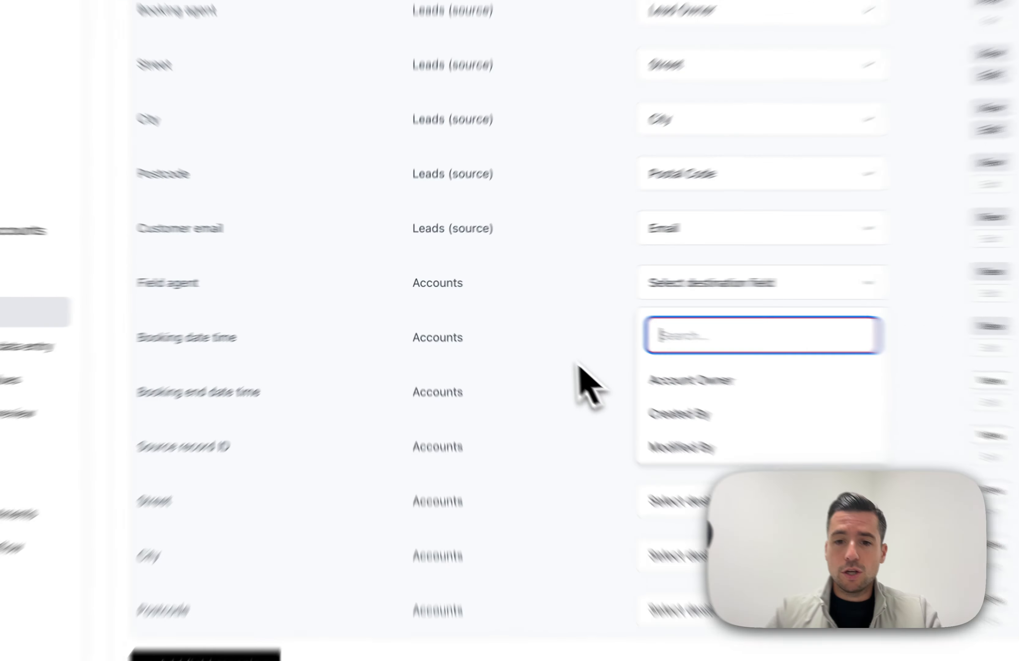
click(514, 329)
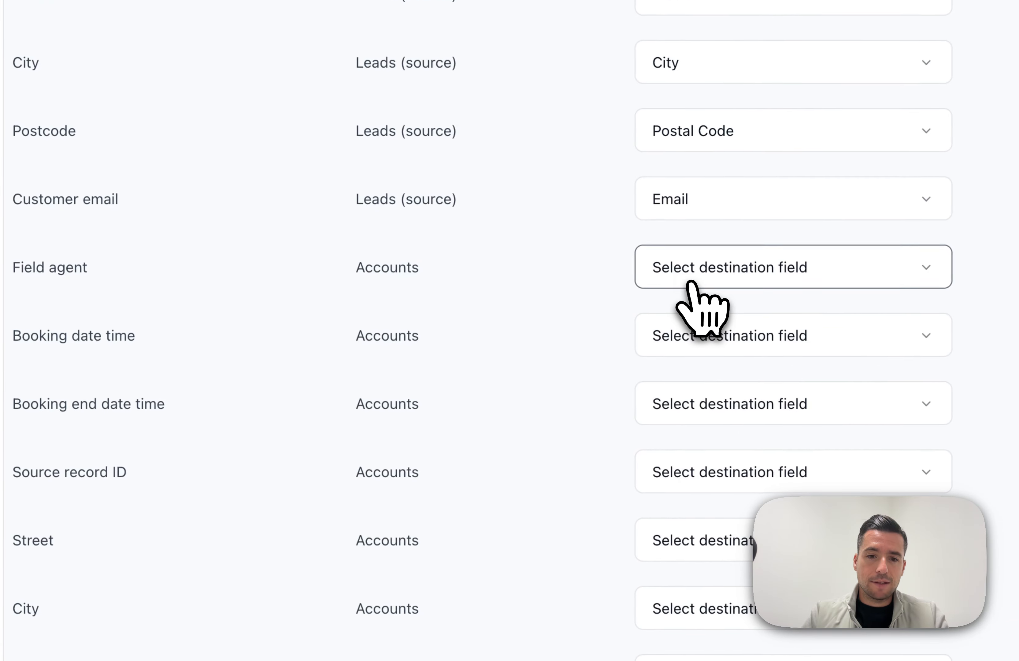
click(689, 284)
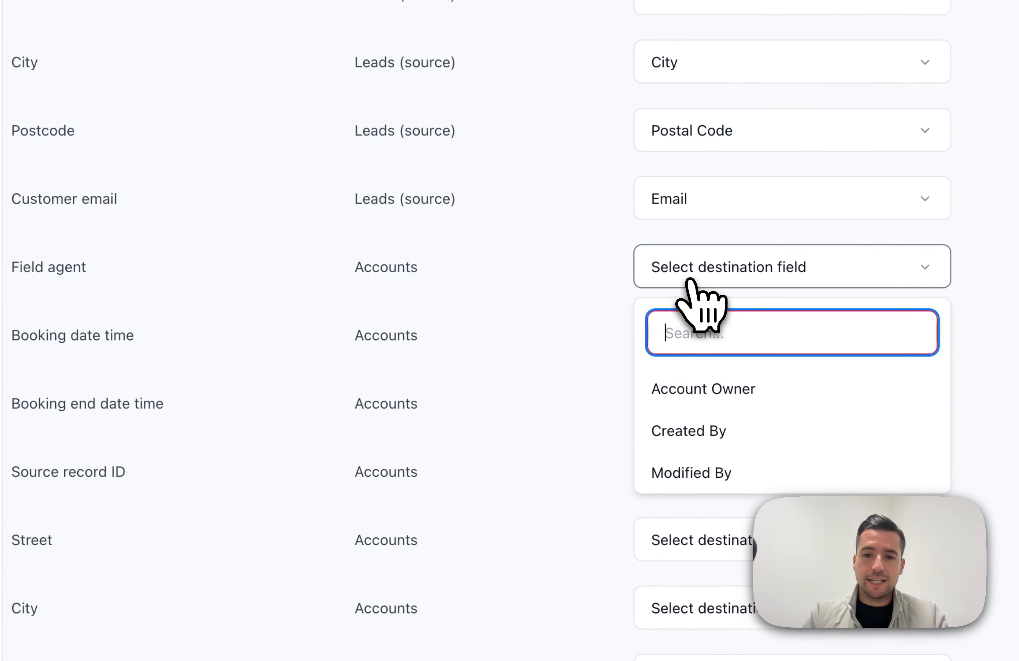
click(715, 385)
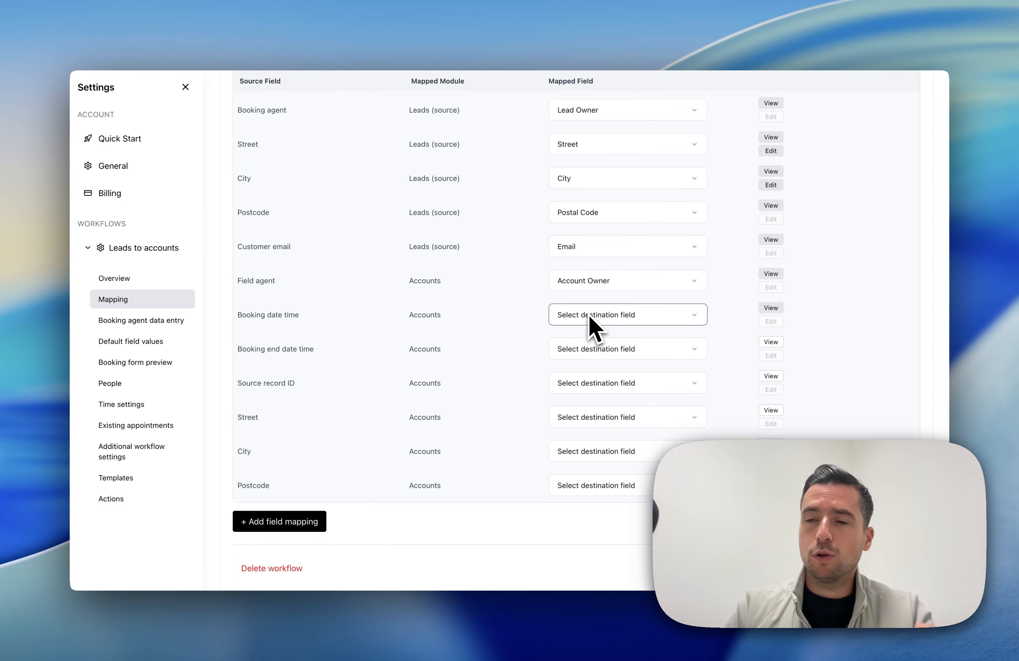
Check the destination choices for Booking date time, then switch to Zoho CRM and open the Accounts module's Standard layout for editing.
click(599, 315)
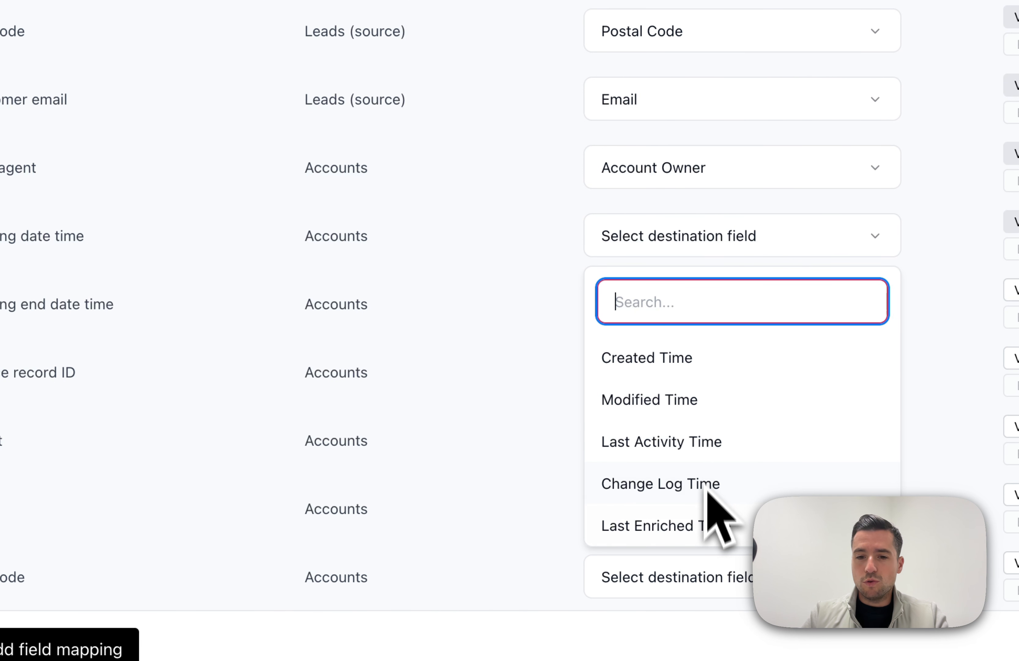
click(472, 301)
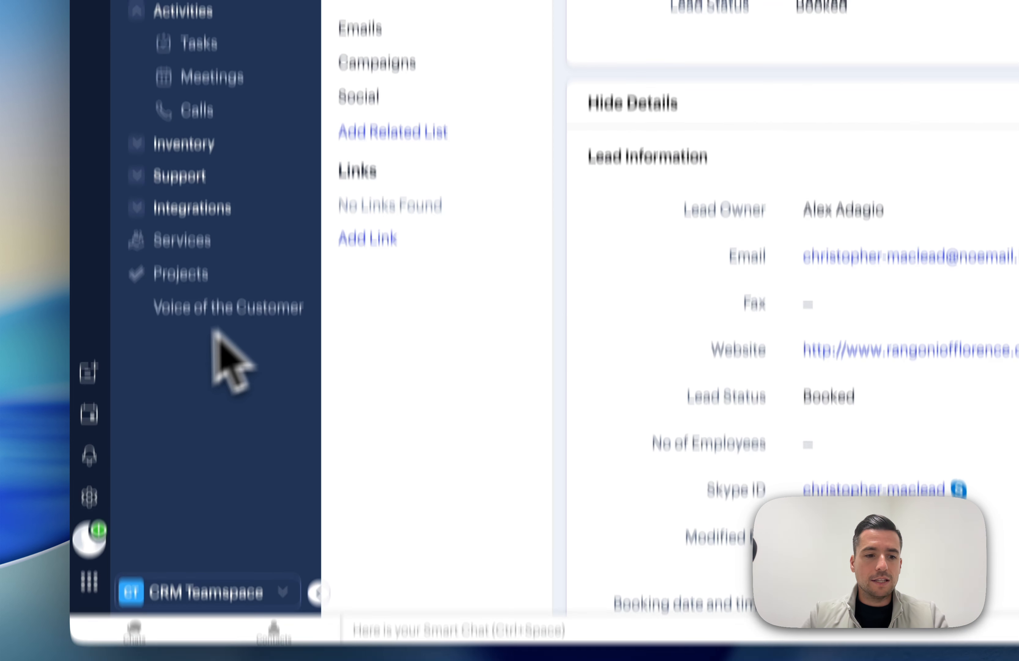
click(89, 497)
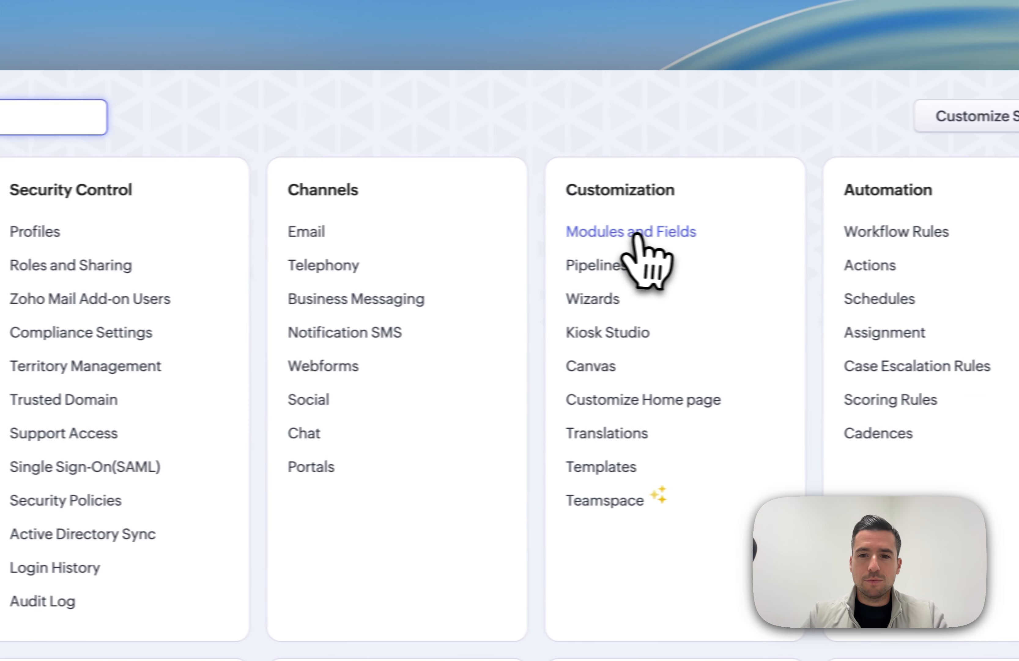
click(662, 232)
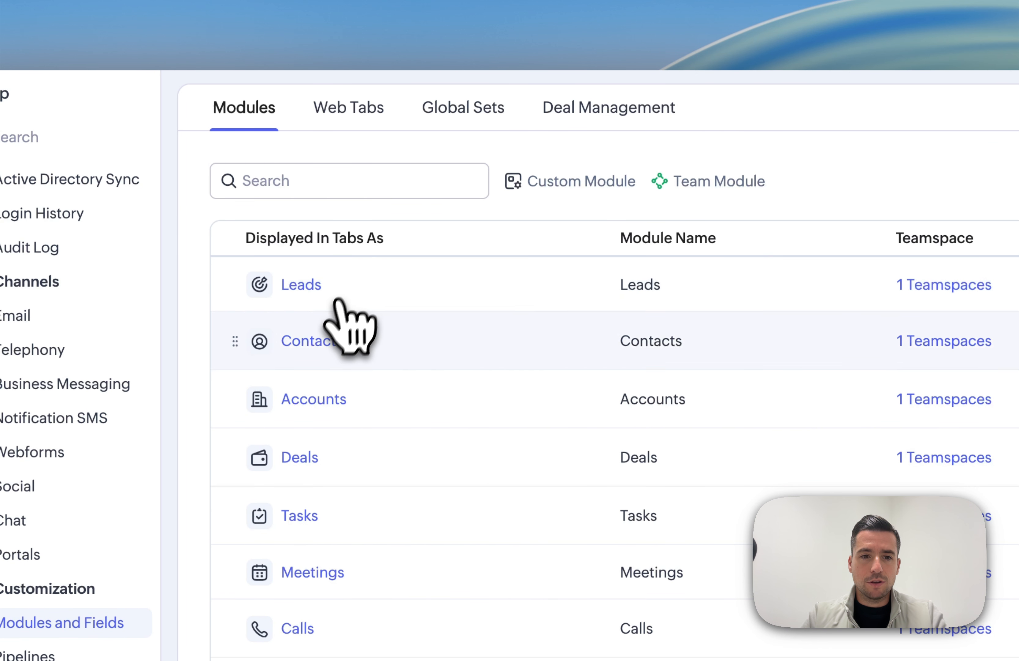
click(309, 398)
click(326, 390)
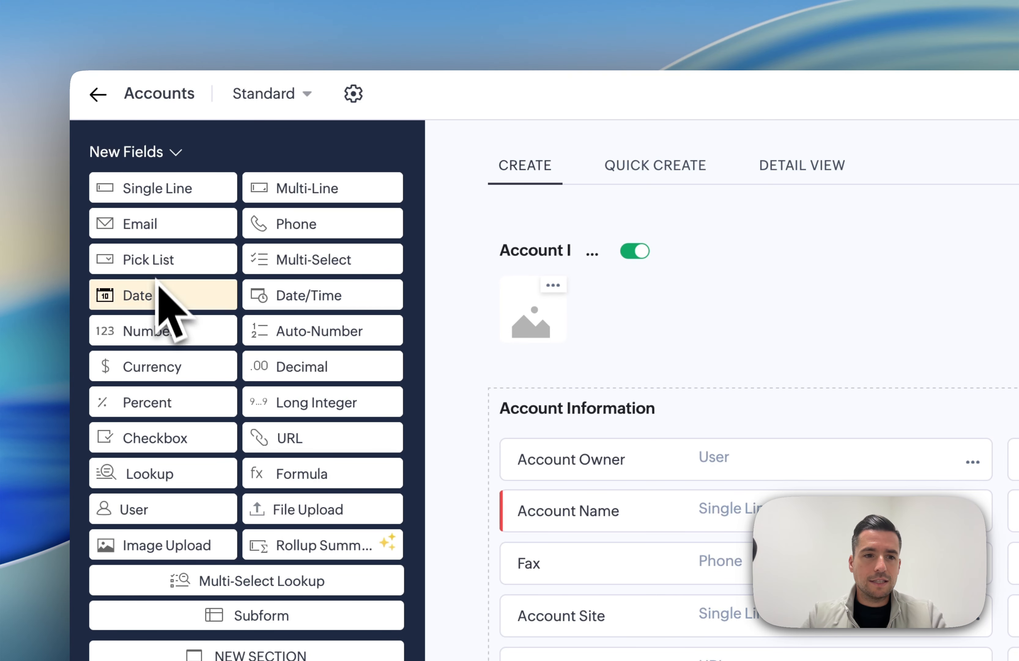
Add a Date/Time field below Modified By in the Account Information section and name it "Appointment date".
drag(291, 297, 1018, 660)
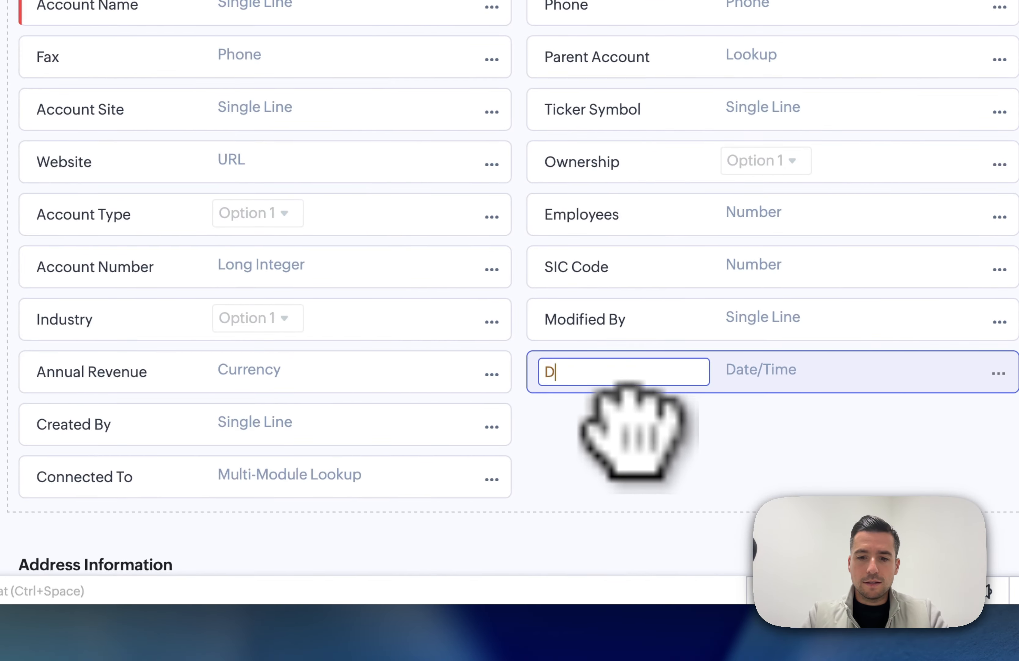
text(Date)
key(Return)
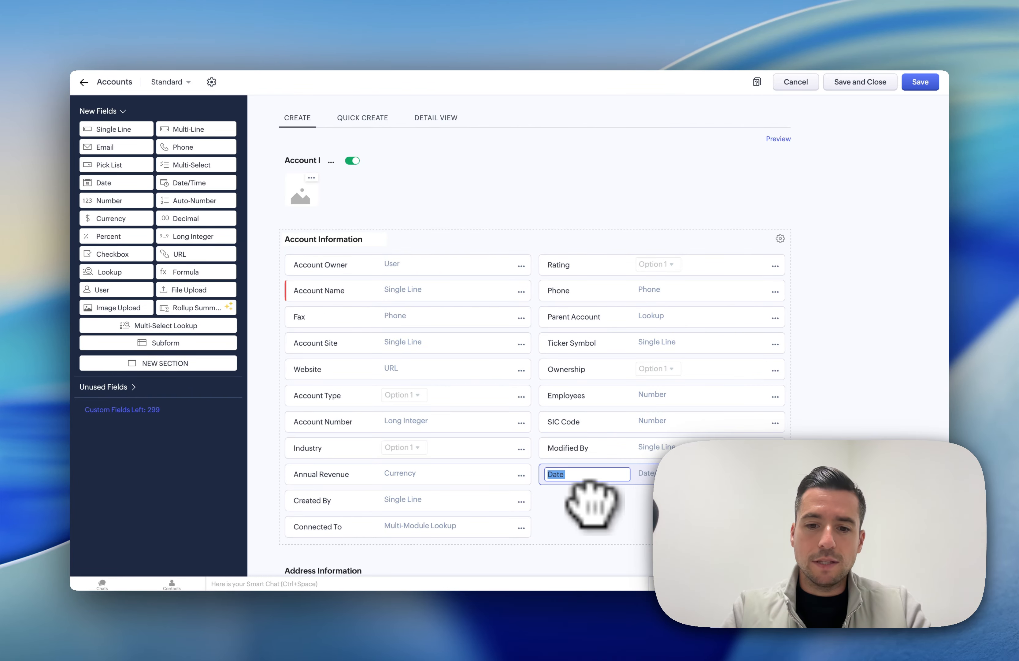
text(Appointment date)
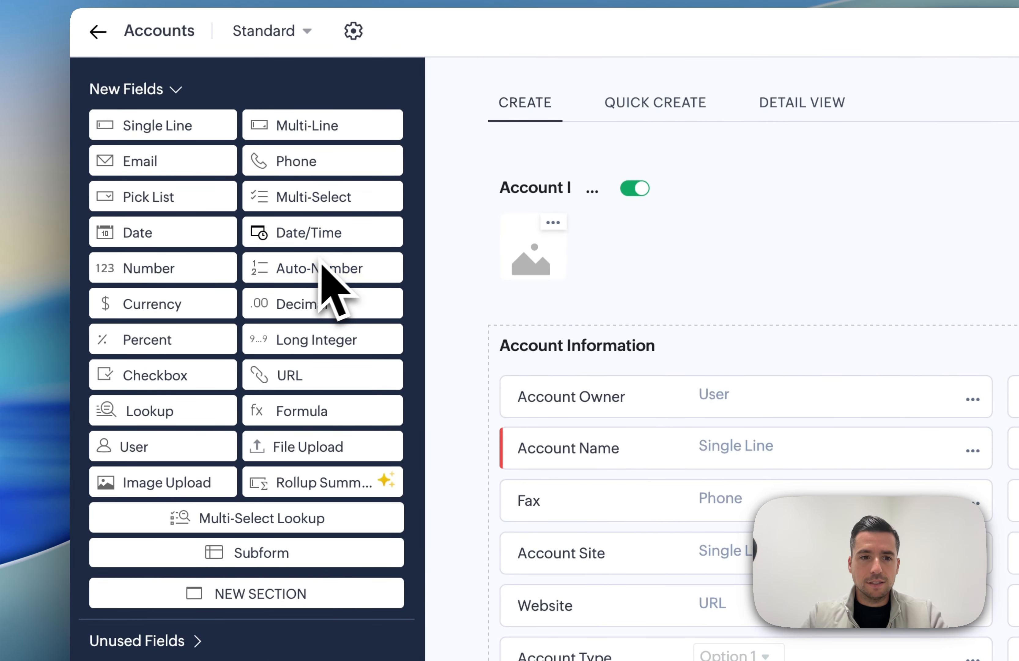
Add a Date/Time field below Appointment date in the Account Information section and name it "Appointment end date time".
drag(315, 242, 568, 446)
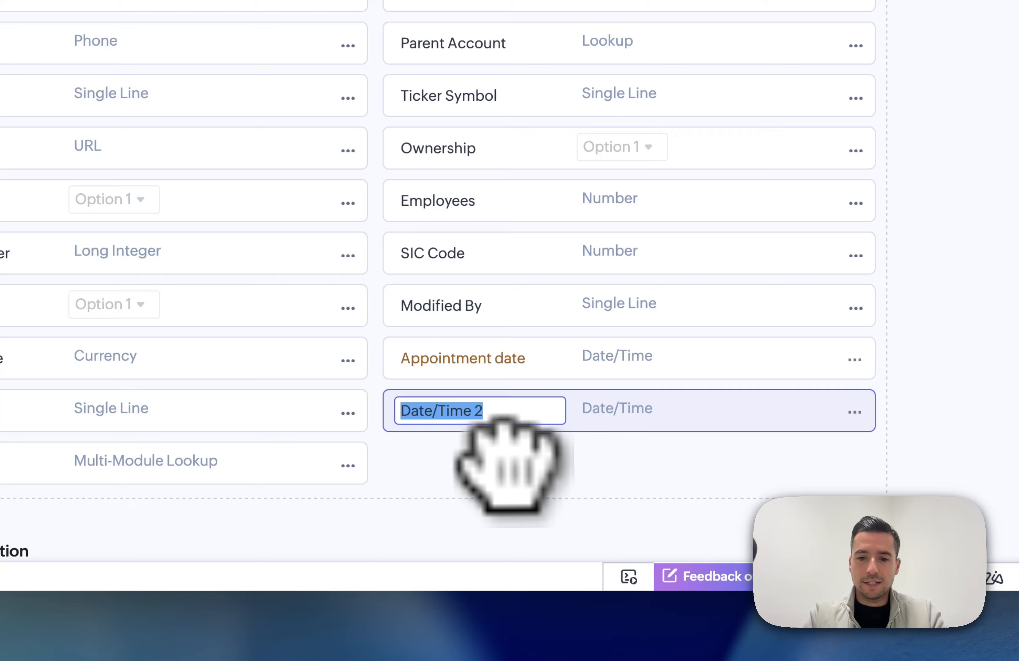
text(Ap)
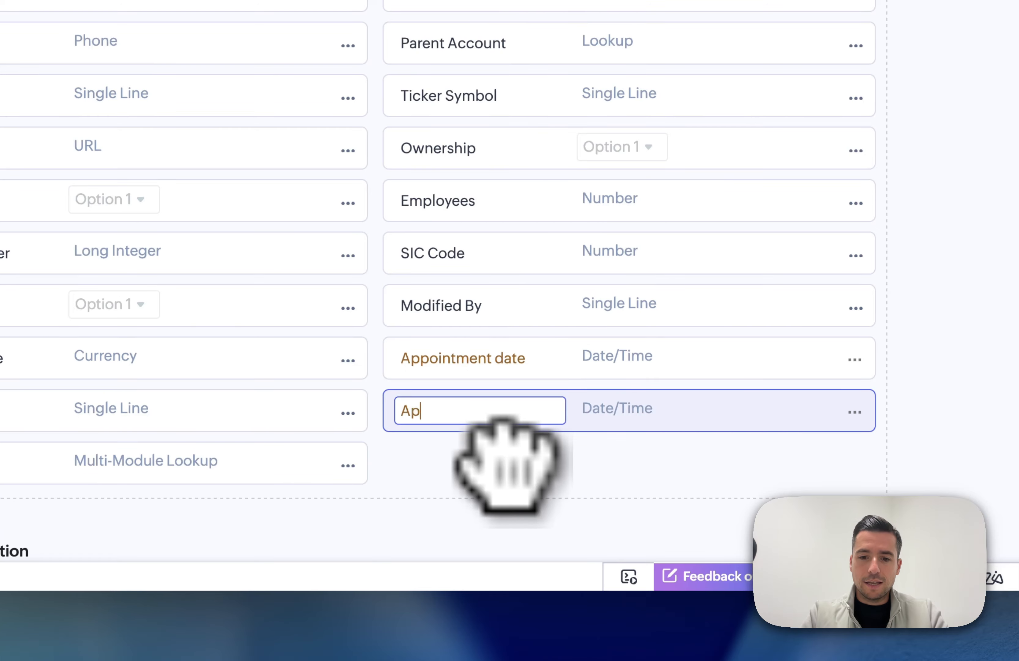
text(pointment end date)
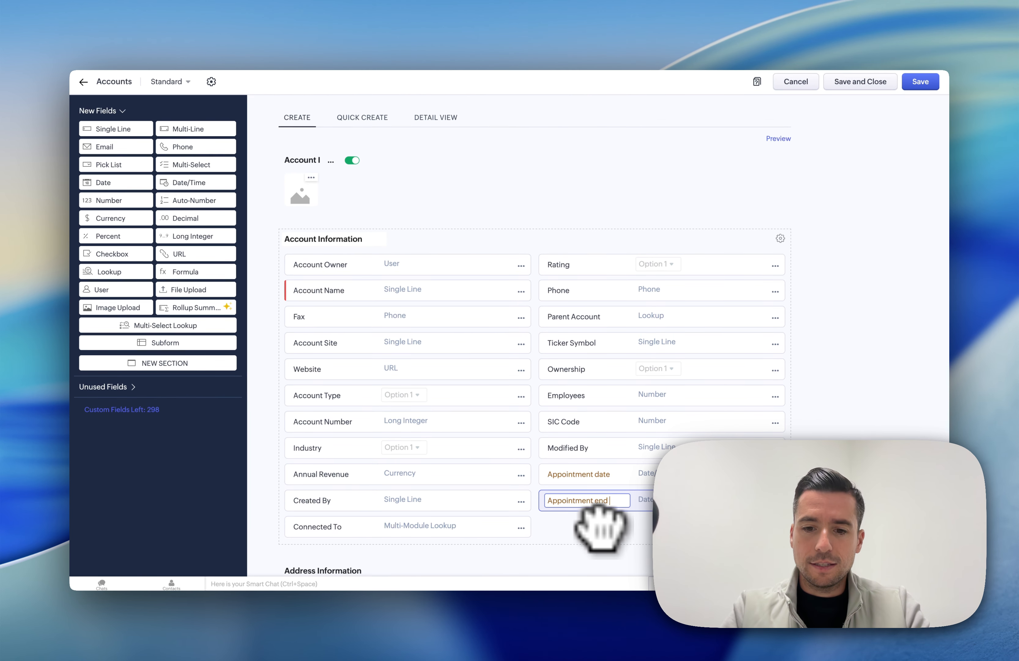
text( time)
key(Return)
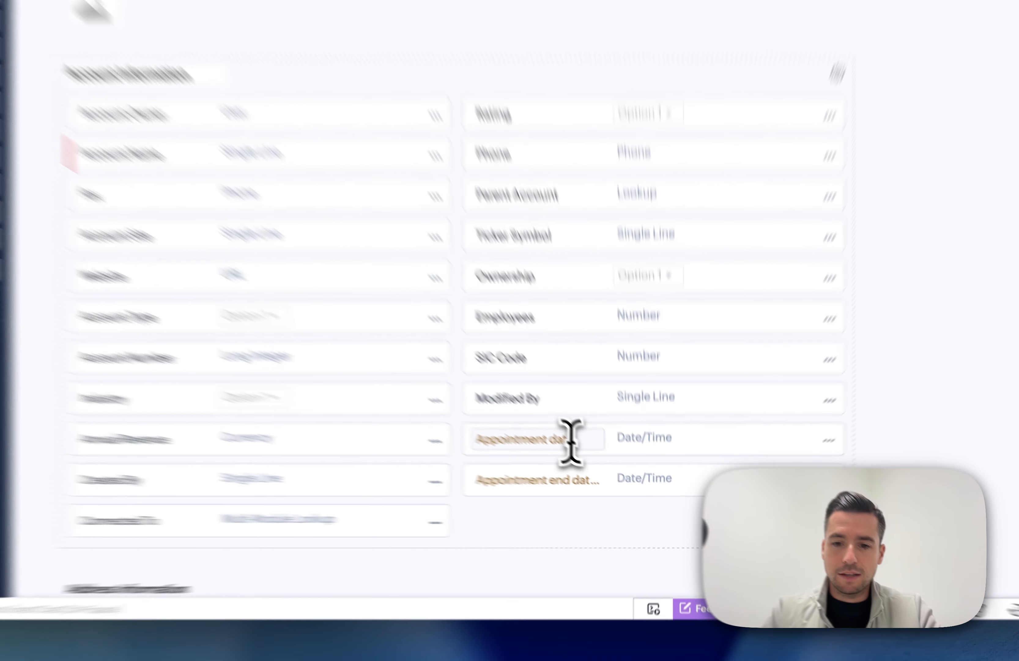
Rename the "Appointment date" field in the Account Information section as "Appointment date time".
click(650, 475)
text(time)
key(Return)
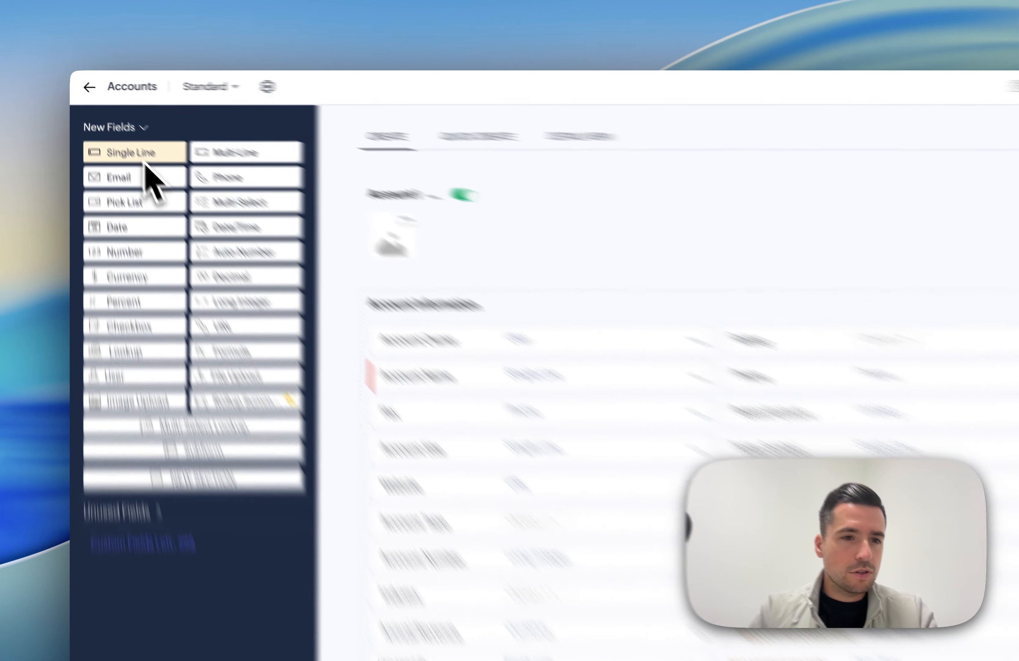
Add a Single Line field below the appointment end field in Account Information and name it "Source record ID".
drag(124, 130, 665, 570)
text(Source record ID)
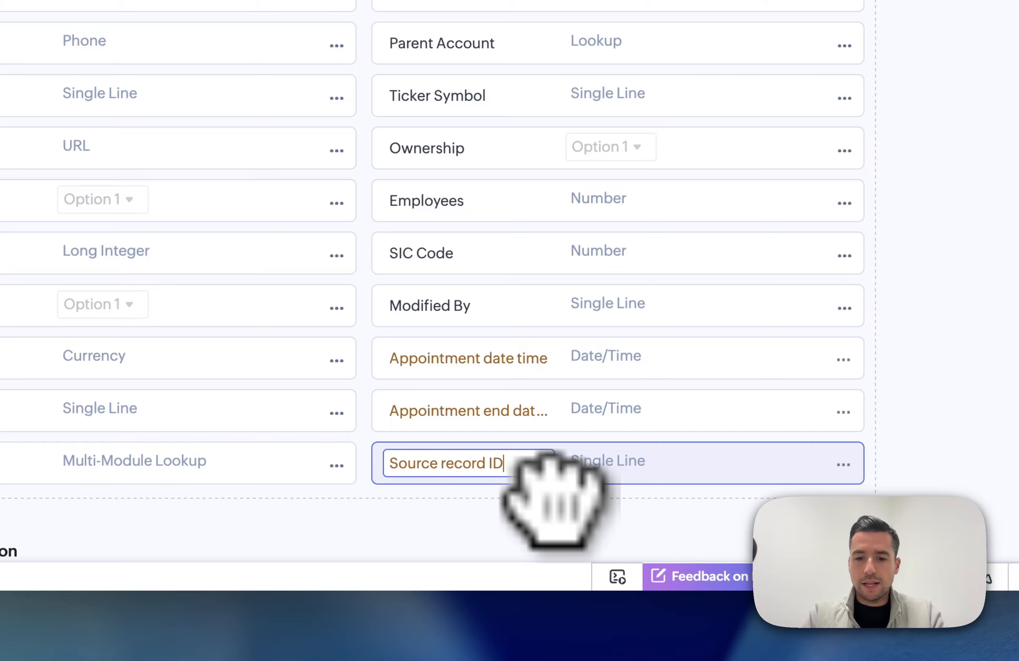
click(476, 517)
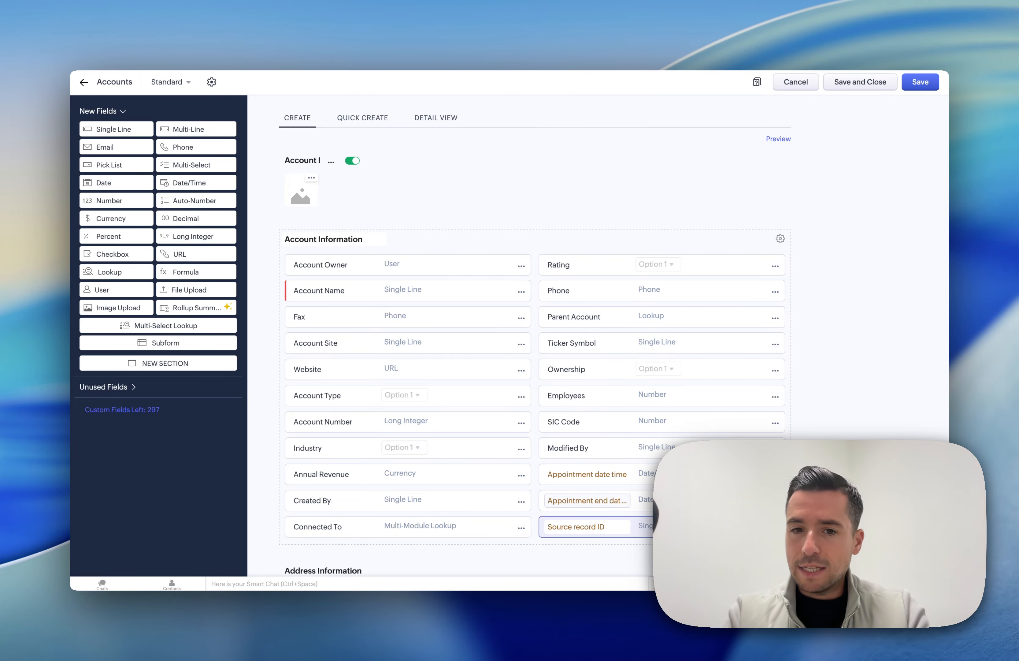
Review the new fields in the Accounts module's Standard layout and save the layout.
scroll(648, 493, down, 2)
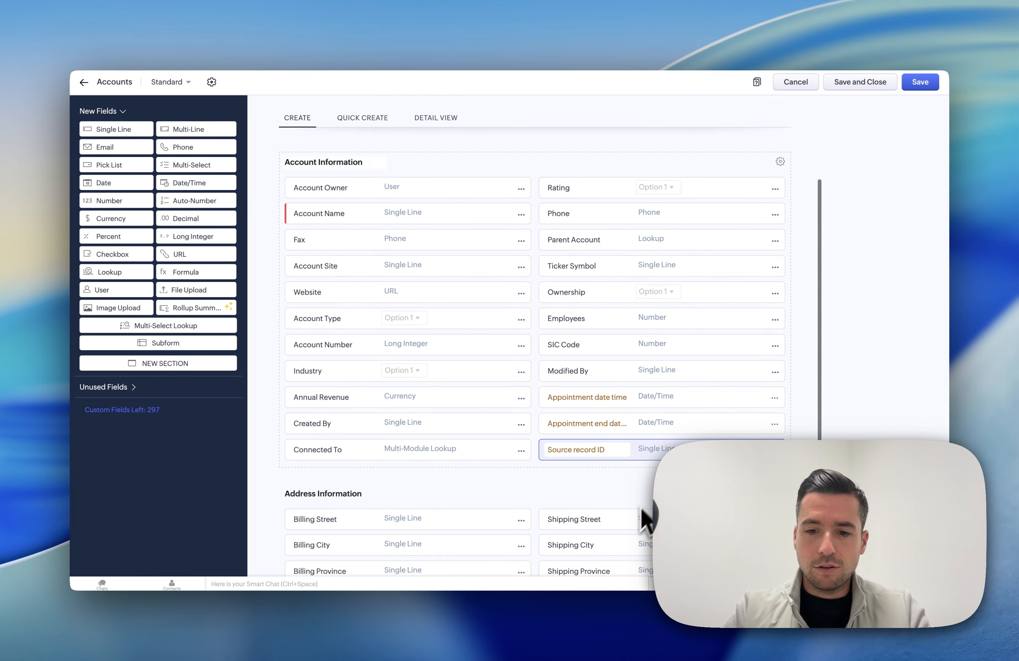
scroll(719, 332, up, 2)
click(908, 90)
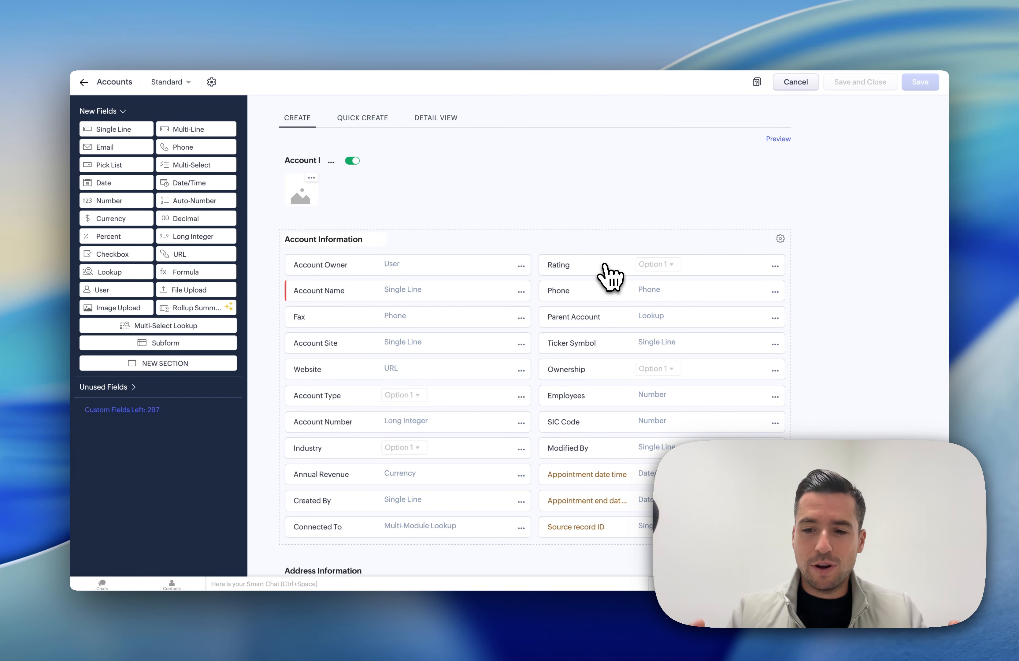
scroll(590, 343, down, 2)
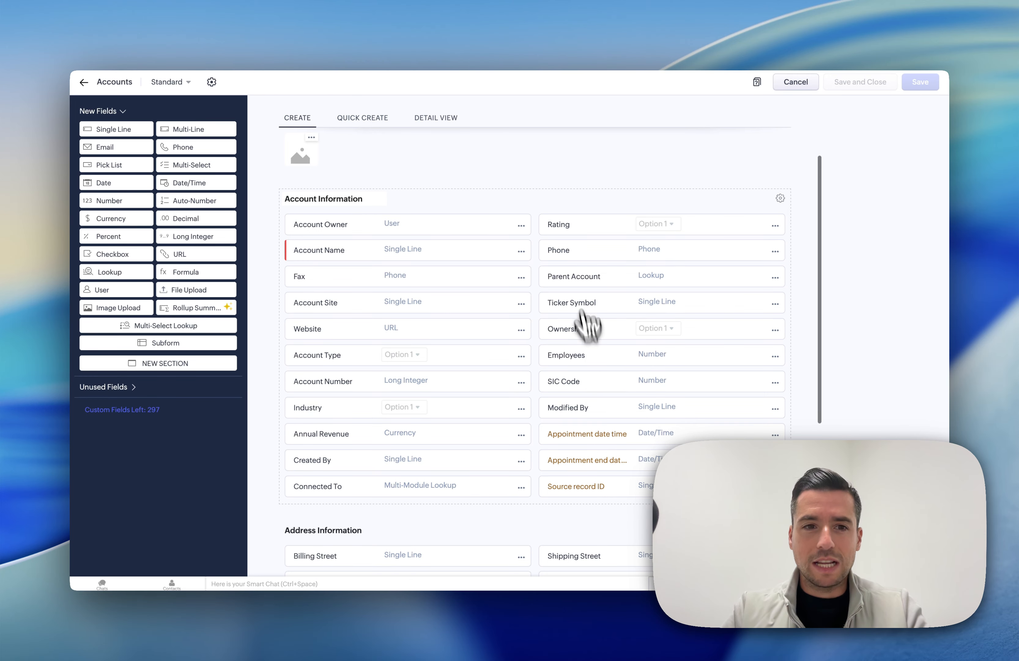
scroll(579, 300, up, 2)
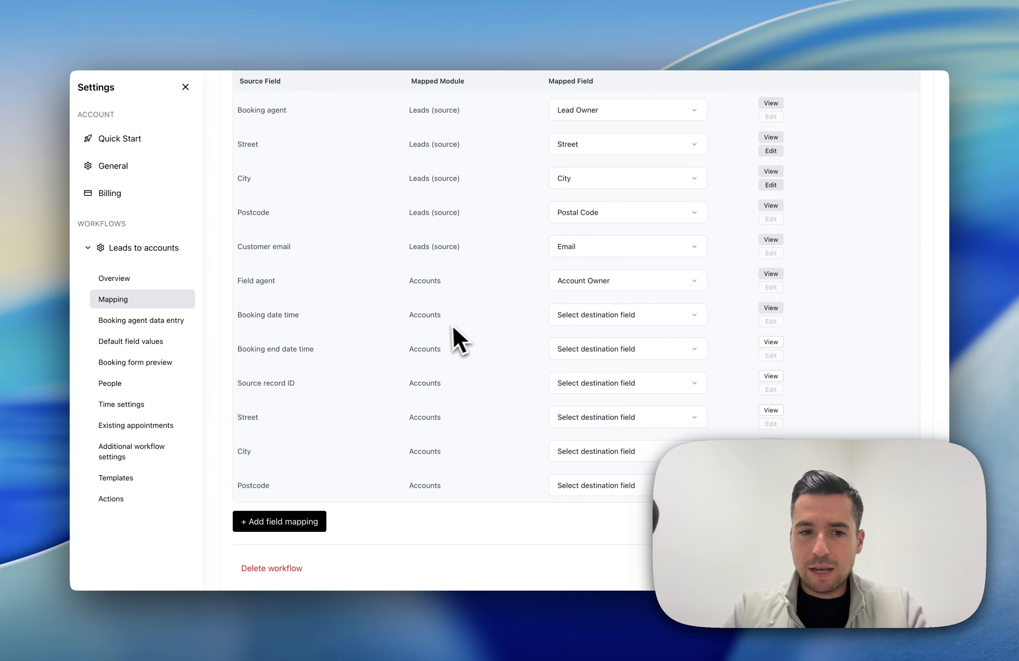
click(583, 316)
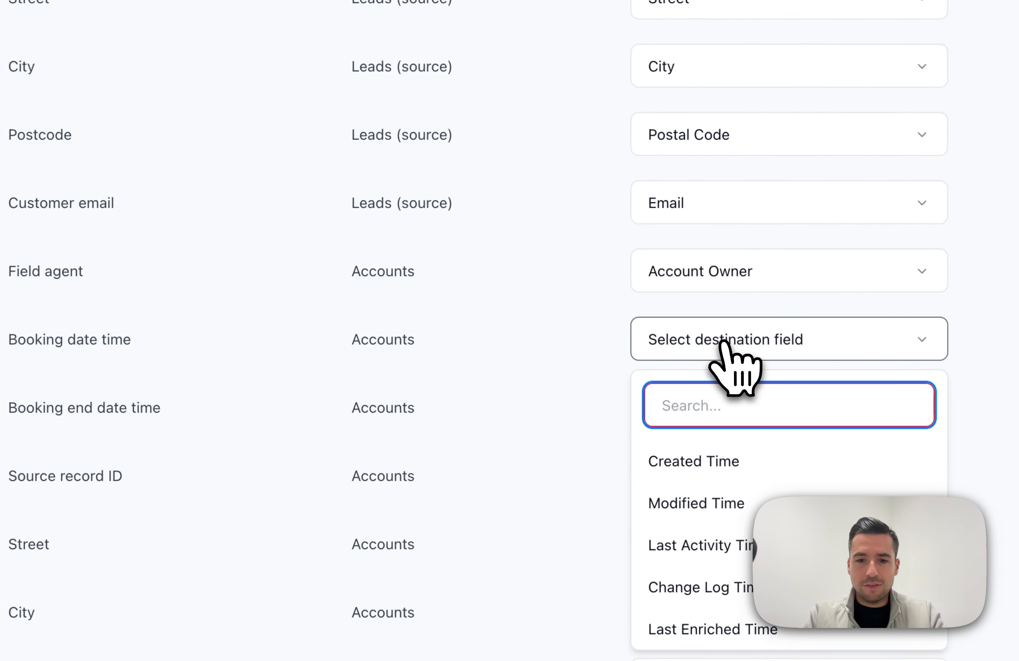
text(booi)
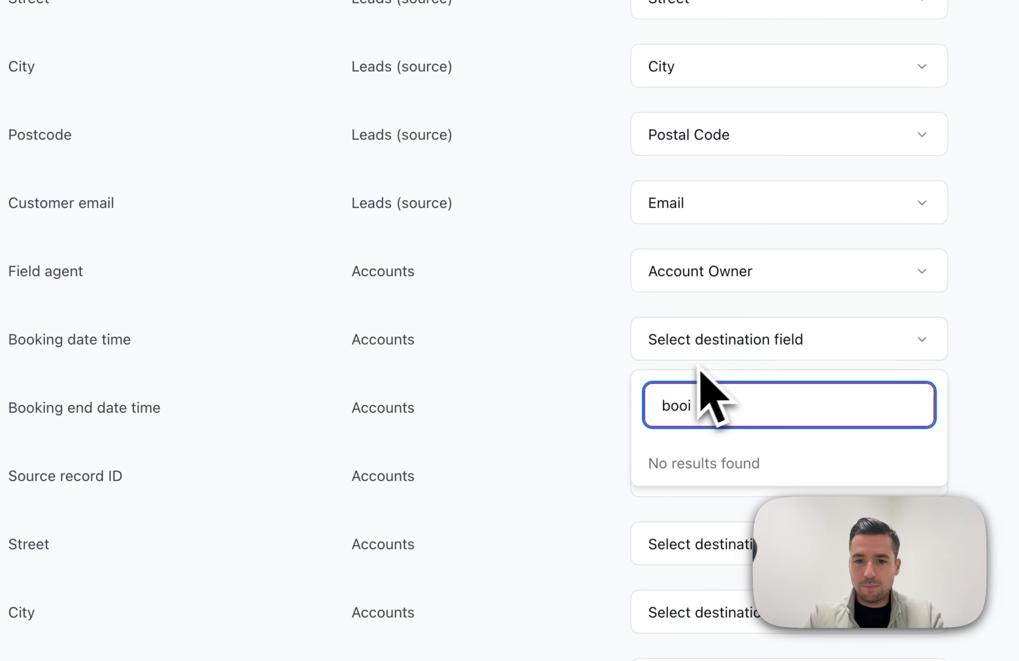
key(super+BackSpace)
click(584, 370)
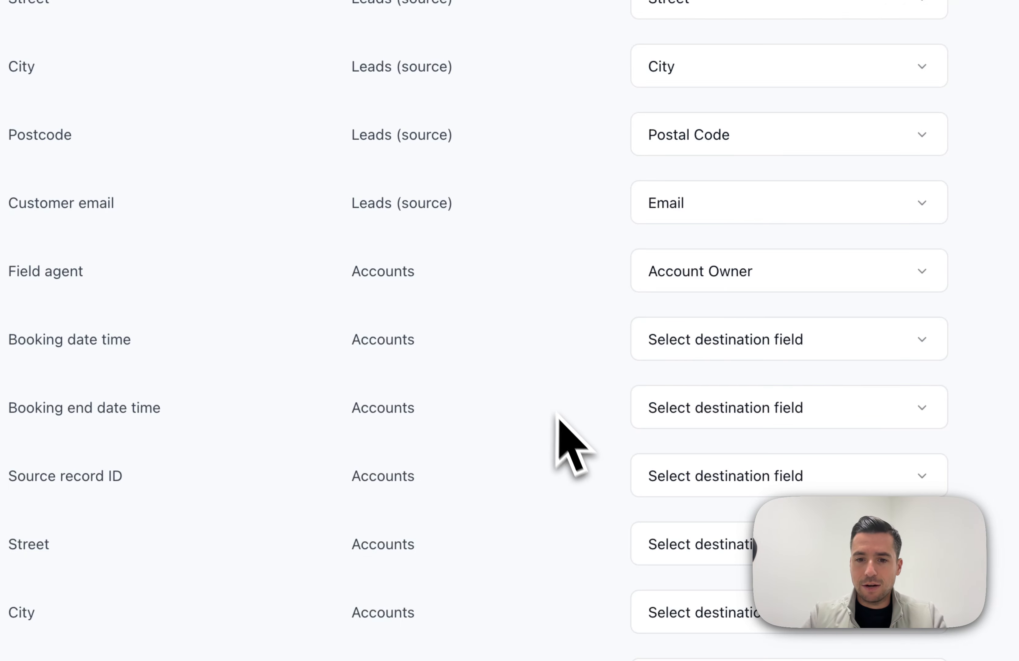
Switch to the general account settings and sync the CRM fields for all workflows.
scroll(549, 357, up, 2)
scroll(548, 339, up, 5)
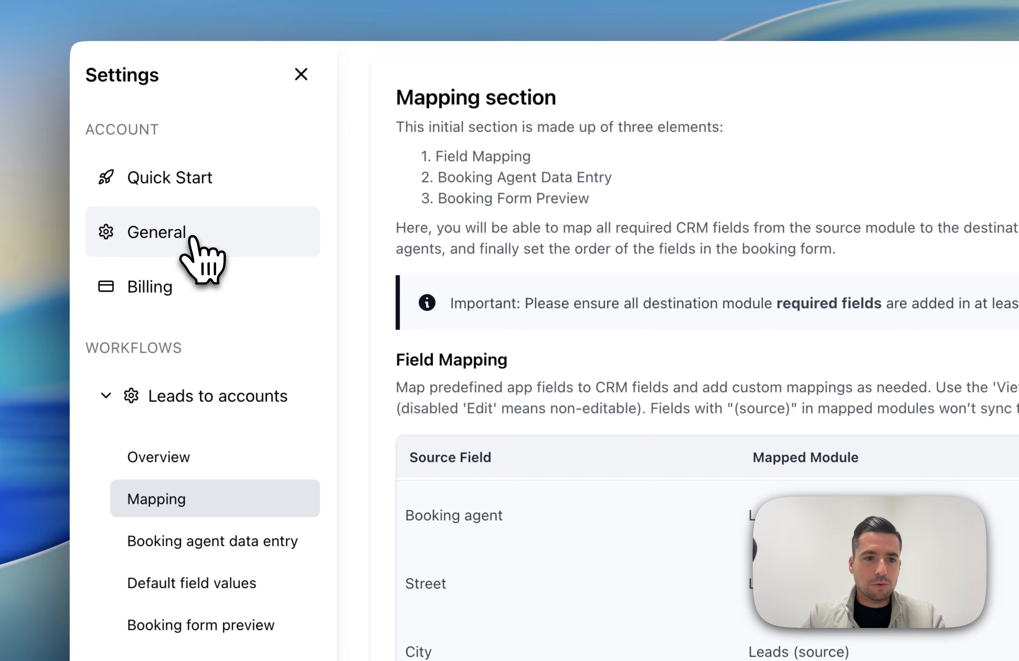
click(191, 237)
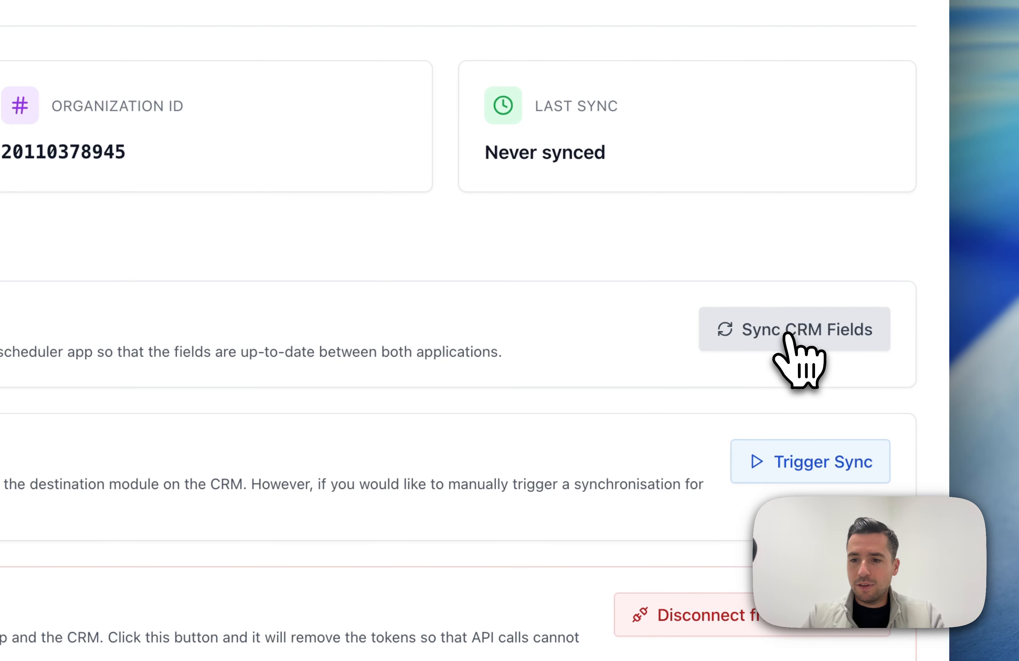
click(789, 338)
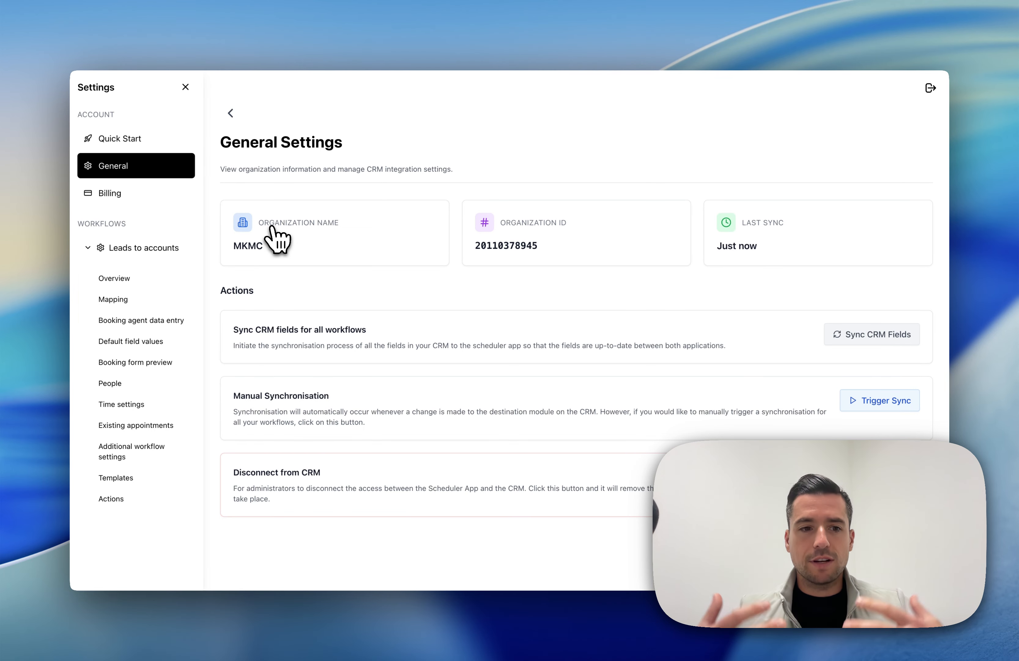
click(123, 299)
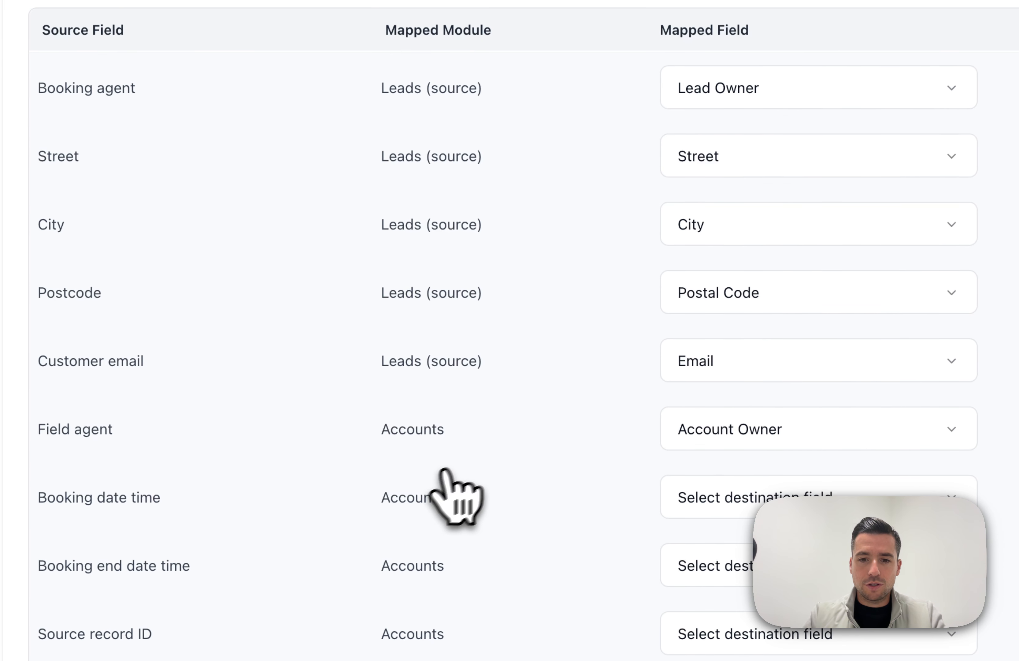
click(733, 295)
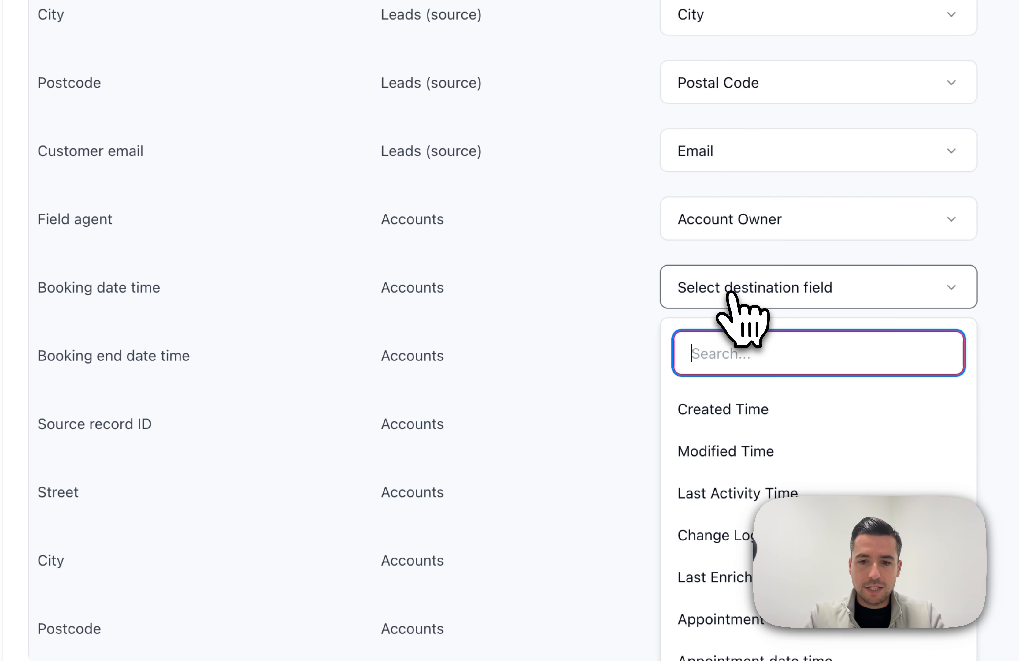
text(book)
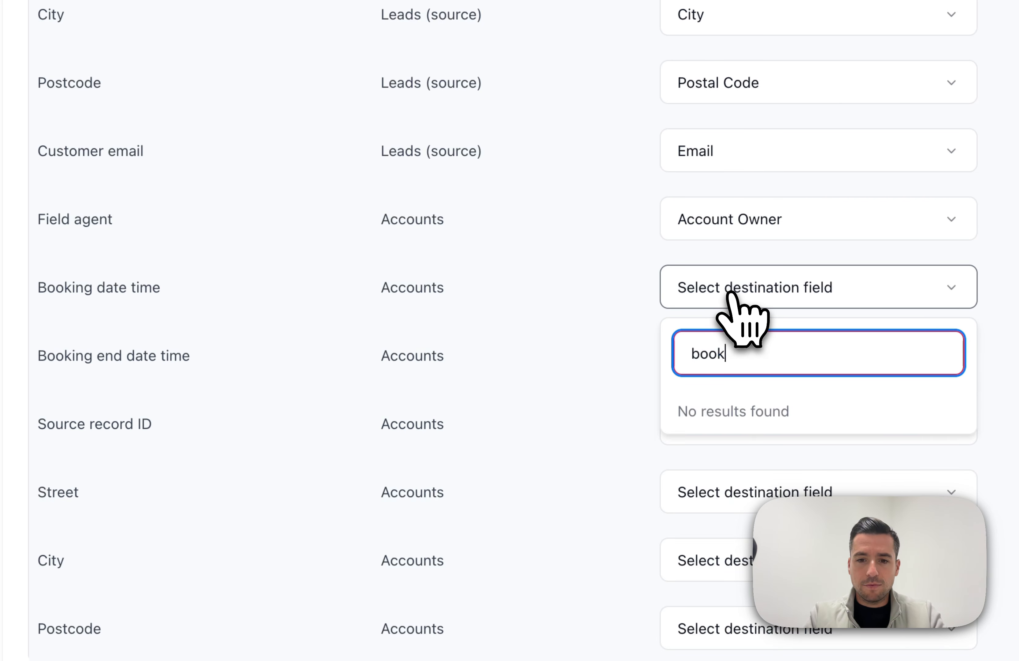
key(BackSpace)
key(BackSpace)
key(BackSpace)
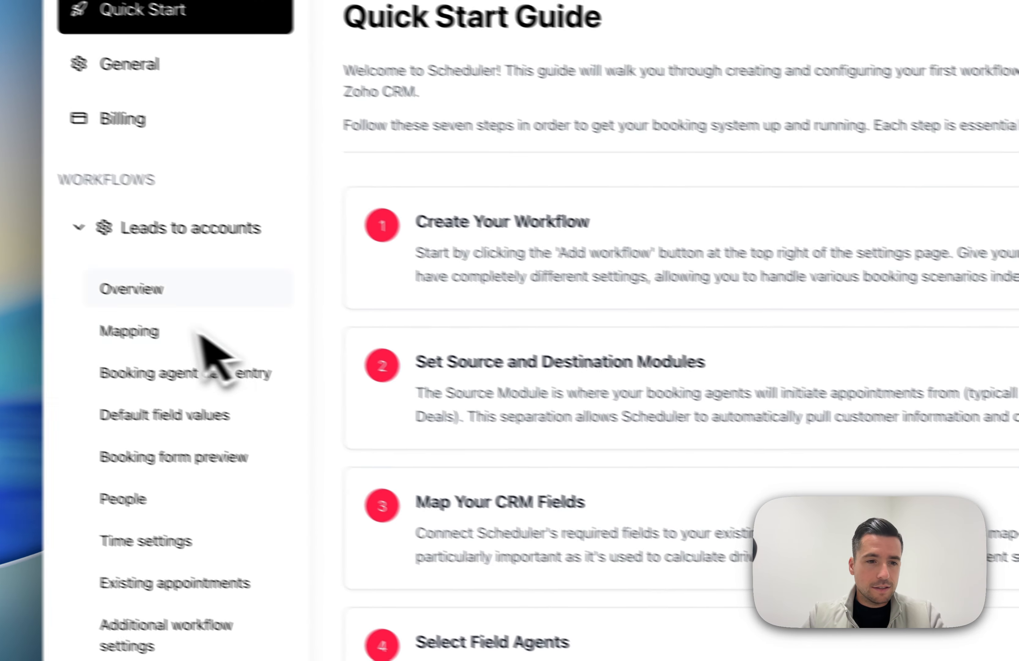
Open the Leads to accounts field mapping and search the Booking date time destination choices for "book".
click(168, 337)
scroll(569, 405, down, 8)
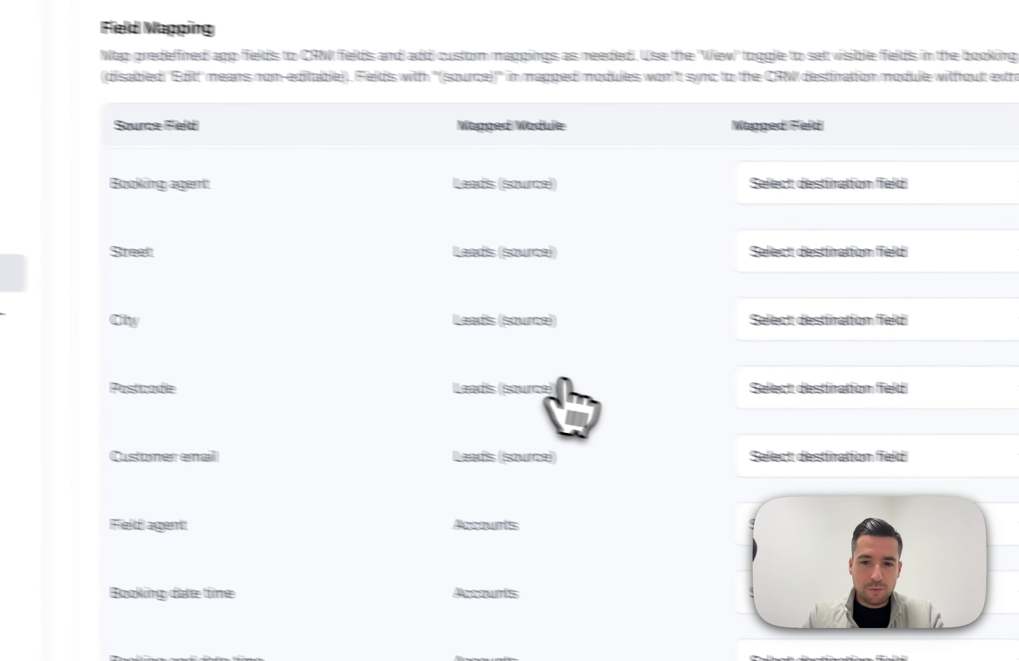
click(679, 363)
text(book)
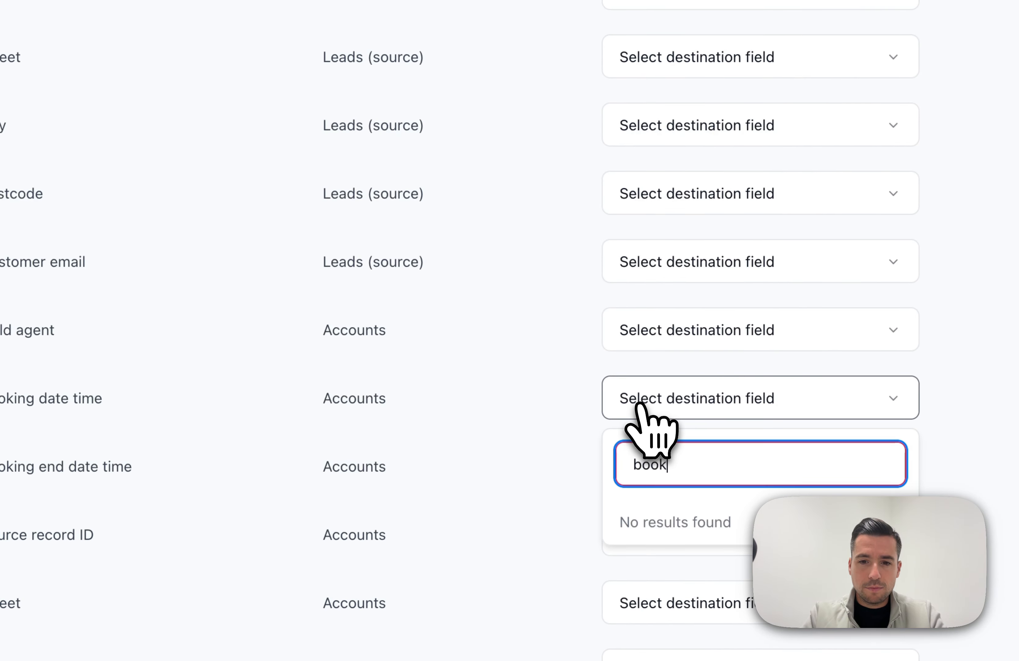
click(496, 416)
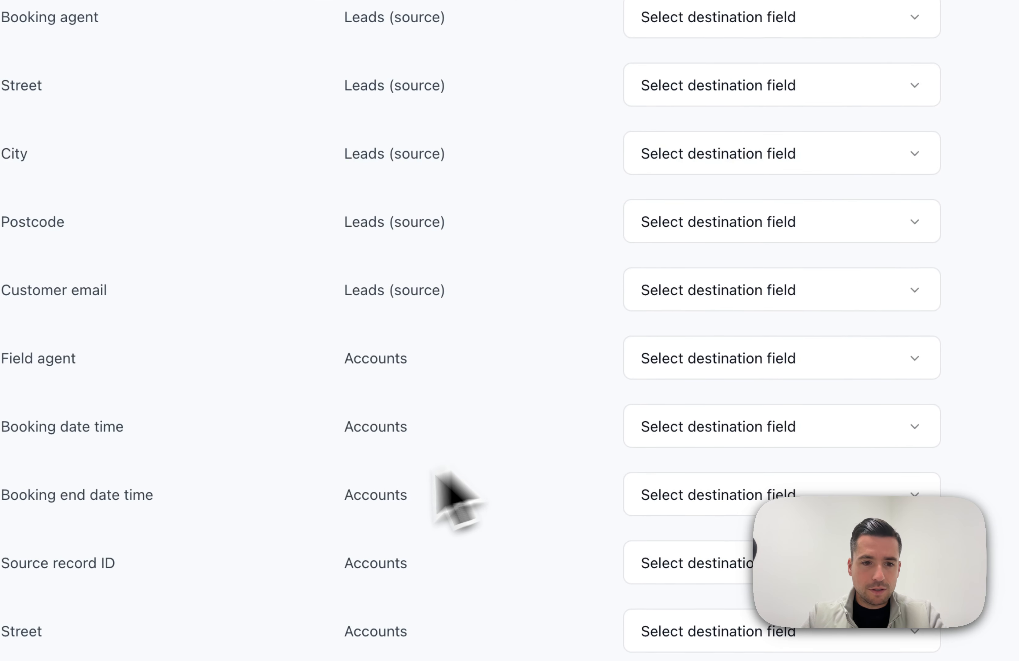
Map the Booking date time field of the Accounts module to Appointment date time.
click(710, 427)
text(app)
key(Return)
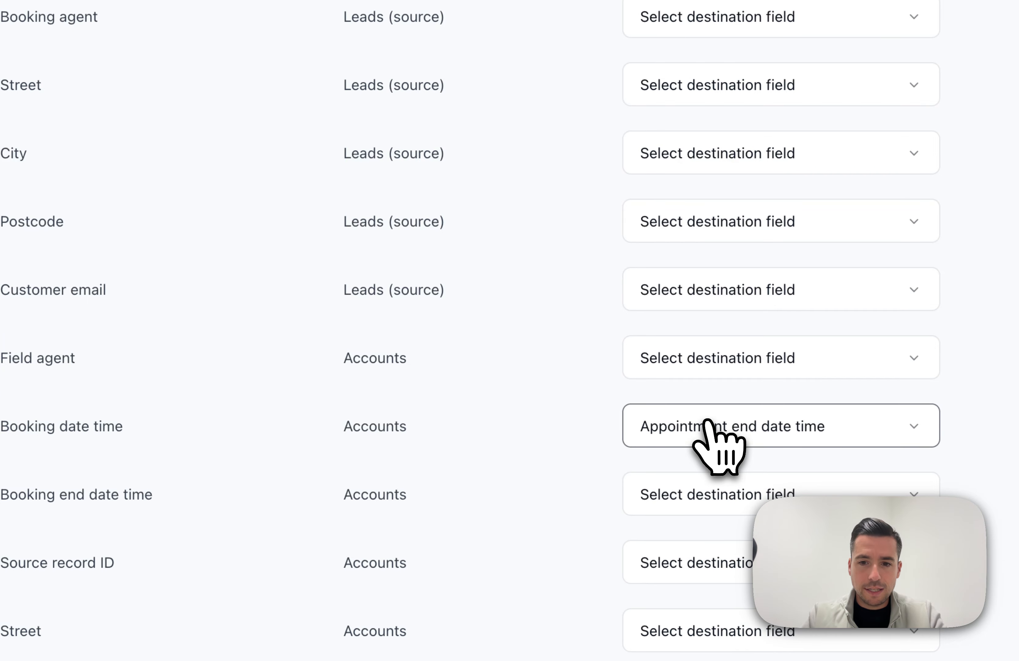
click(577, 199)
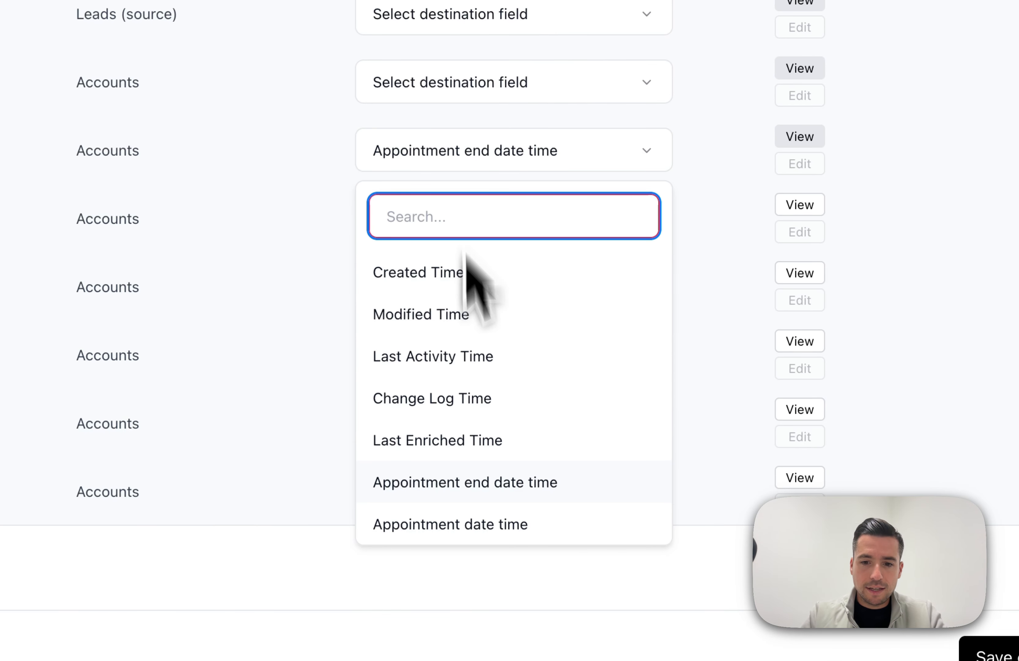
click(559, 517)
Map the Booking end date time field of the Accounts module to Appointment end date time.
click(497, 210)
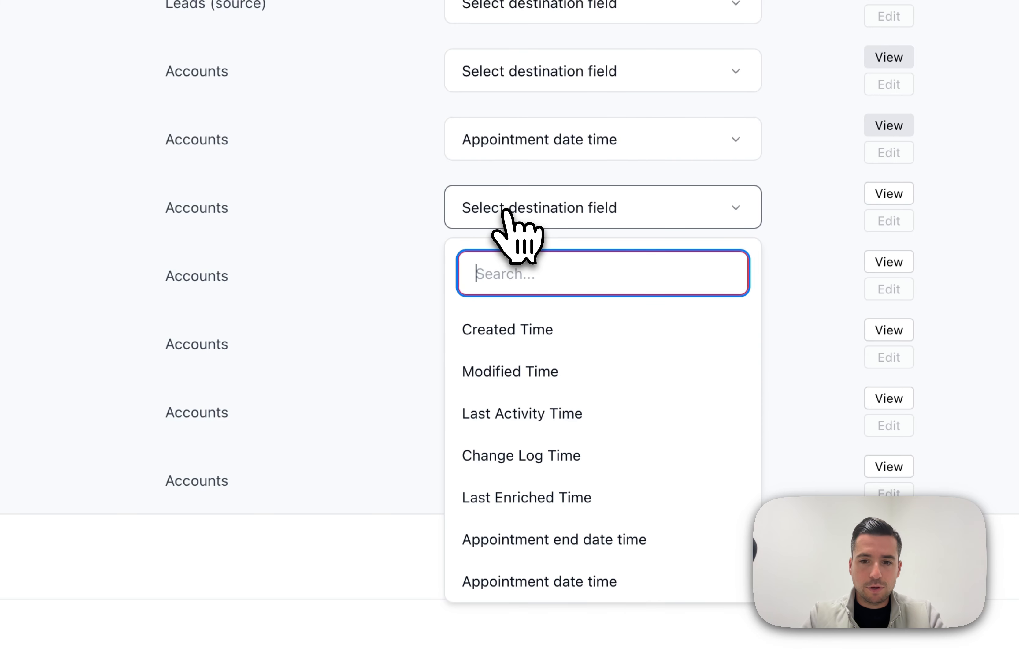
text(app)
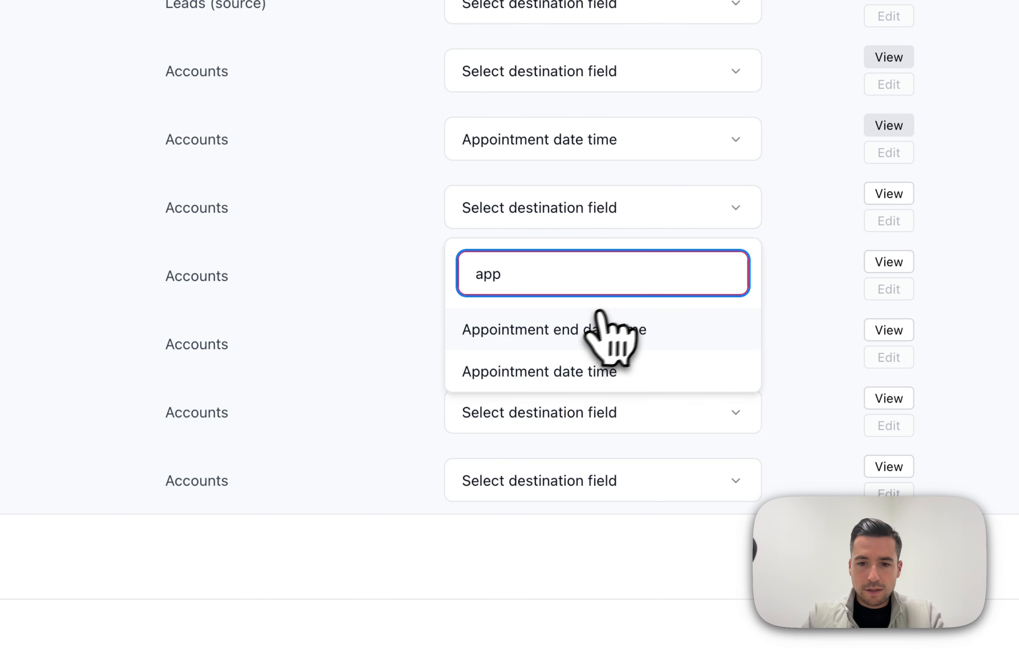
click(532, 333)
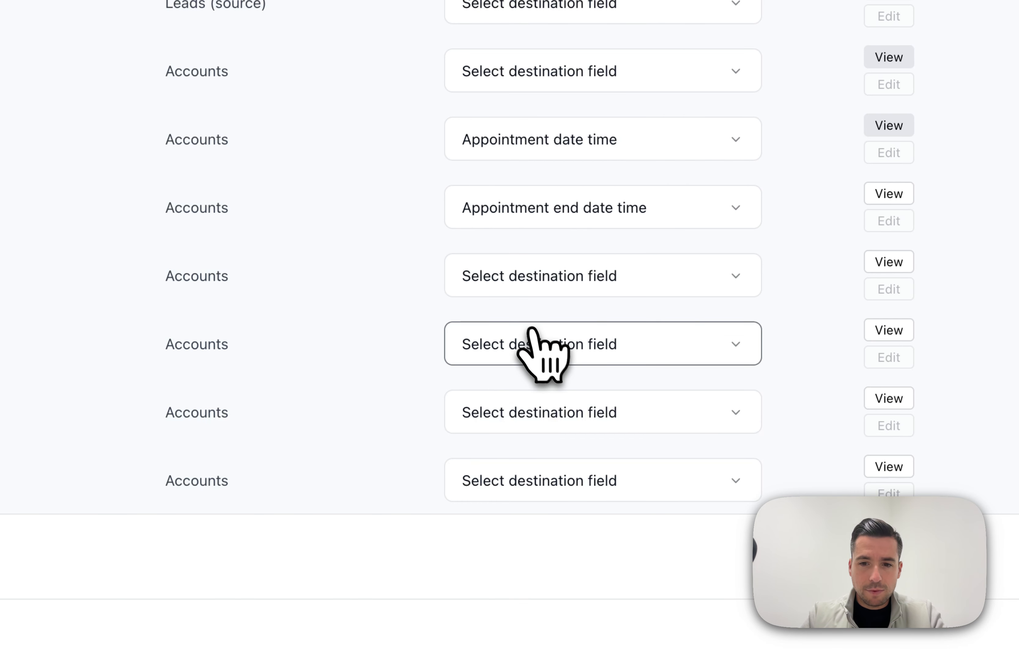
Map the Leads source fields Booking agent to Lead Owner and Street to Street.
click(654, 133)
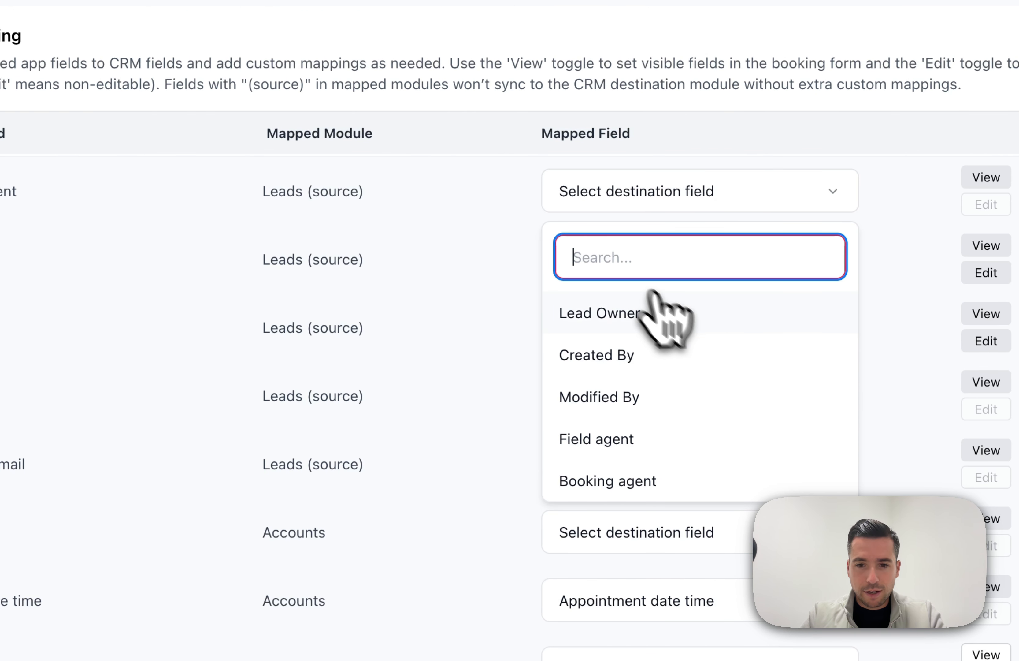
click(700, 319)
click(623, 263)
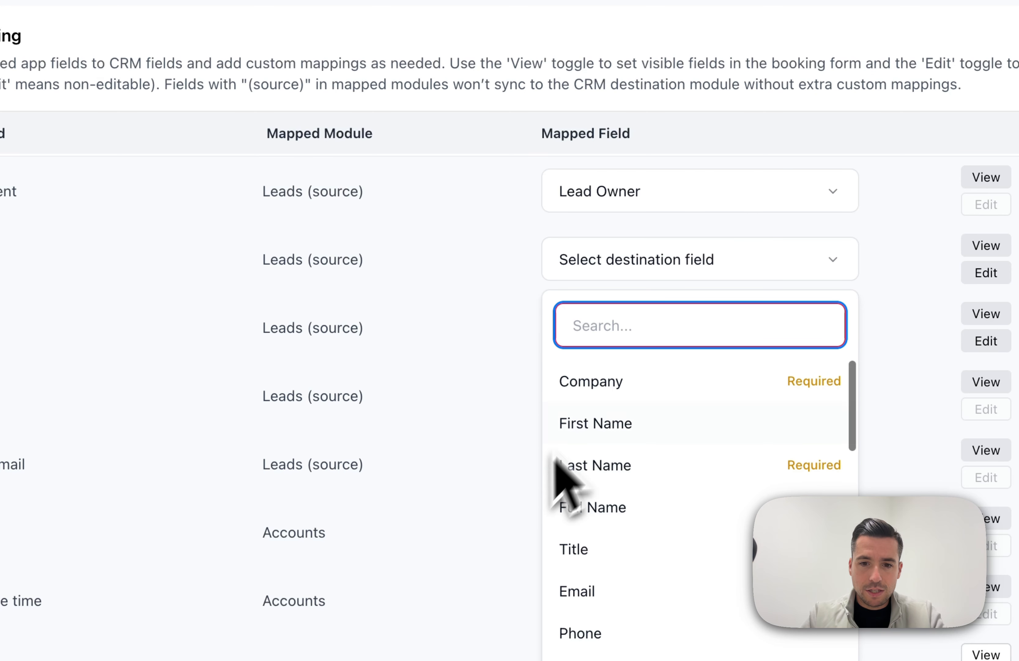
text(stre)
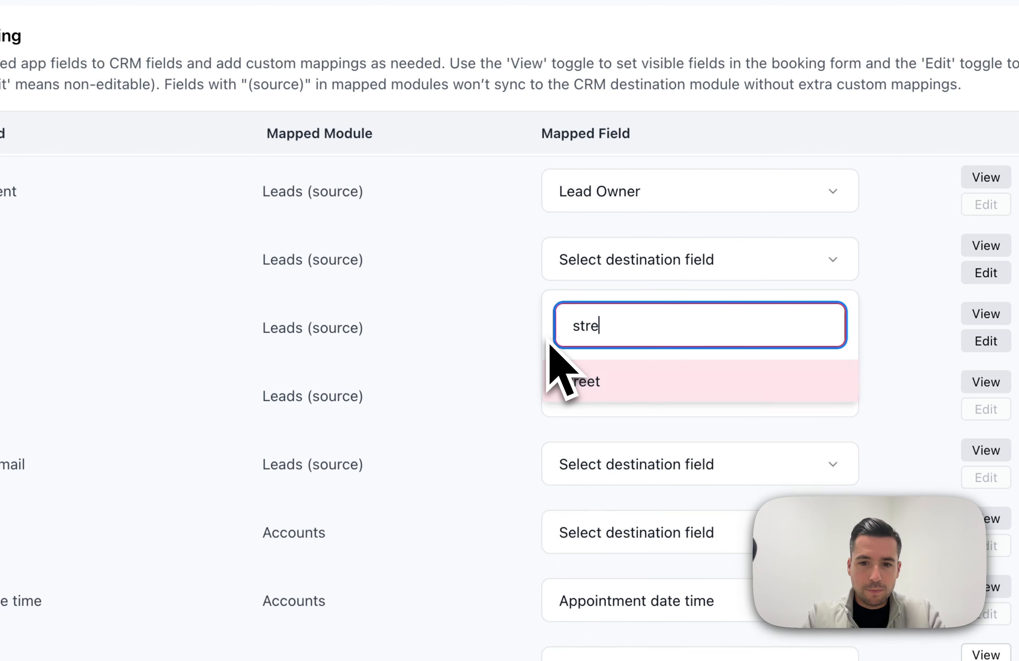
key(Return)
Map the Leads source fields City to City and Postcode to Postal Code.
click(583, 337)
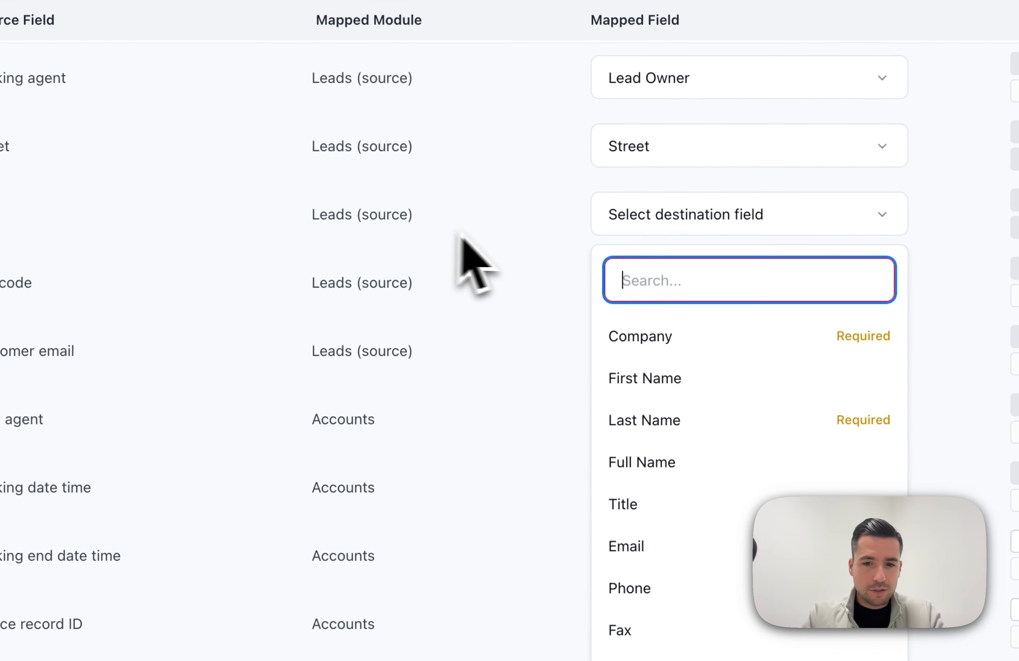
text(cir)
key(BackSpace)
key(Return)
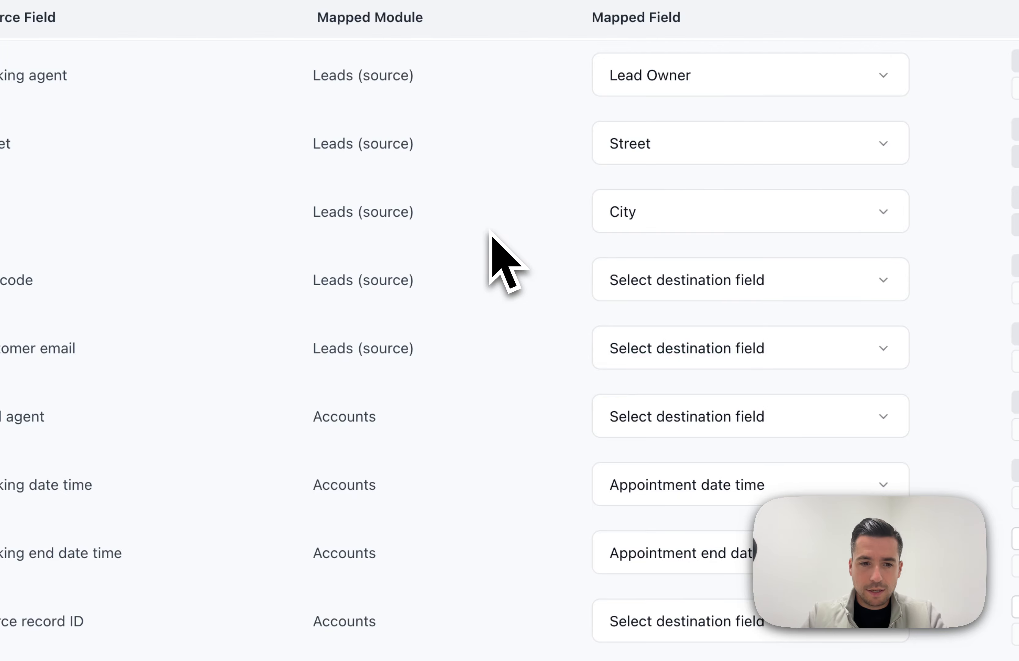
click(645, 275)
text(spo)
key(BackSpace)
key(BackSpace)
key(BackSpace)
text(pos)
key(Return)
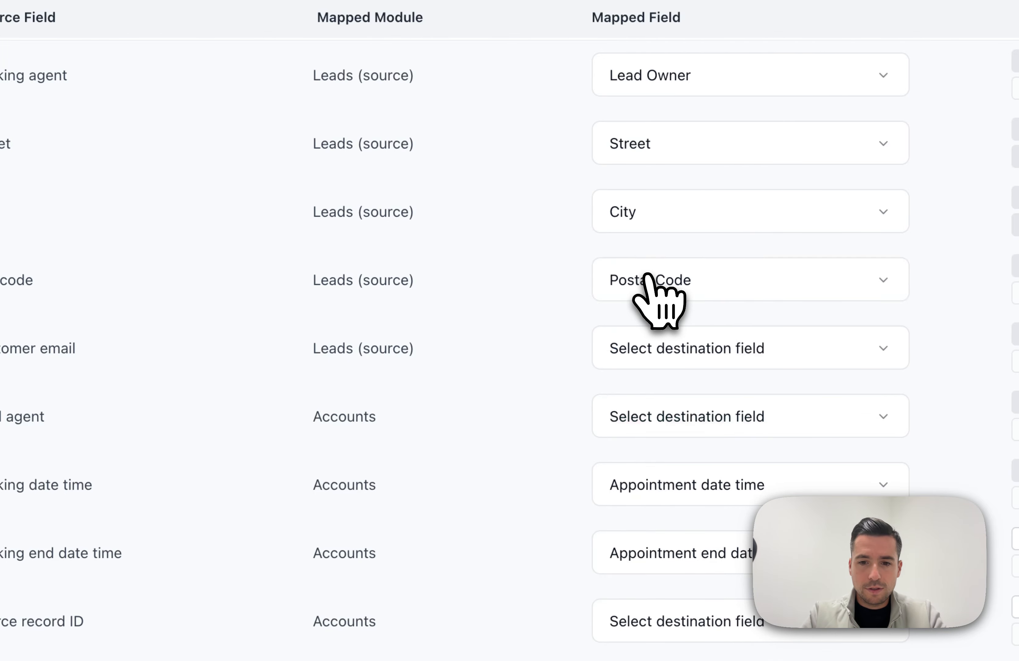
Map the Leads source field Customer email to Email and the Accounts field Field agent to Account Owner.
click(699, 350)
text(emai)
key(Return)
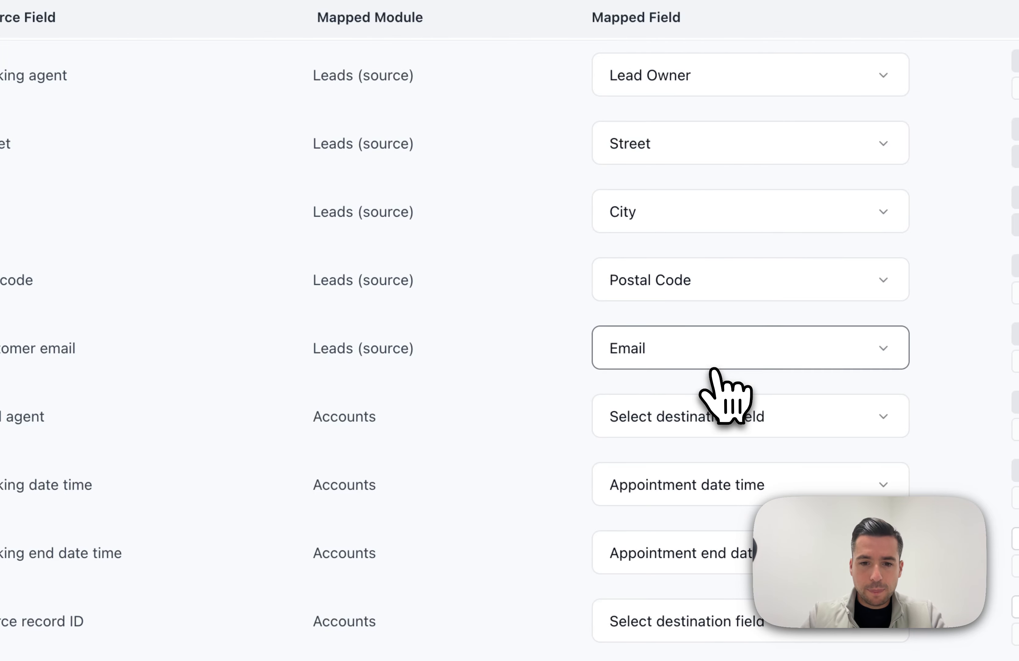
scroll(677, 381, down, 2)
click(672, 384)
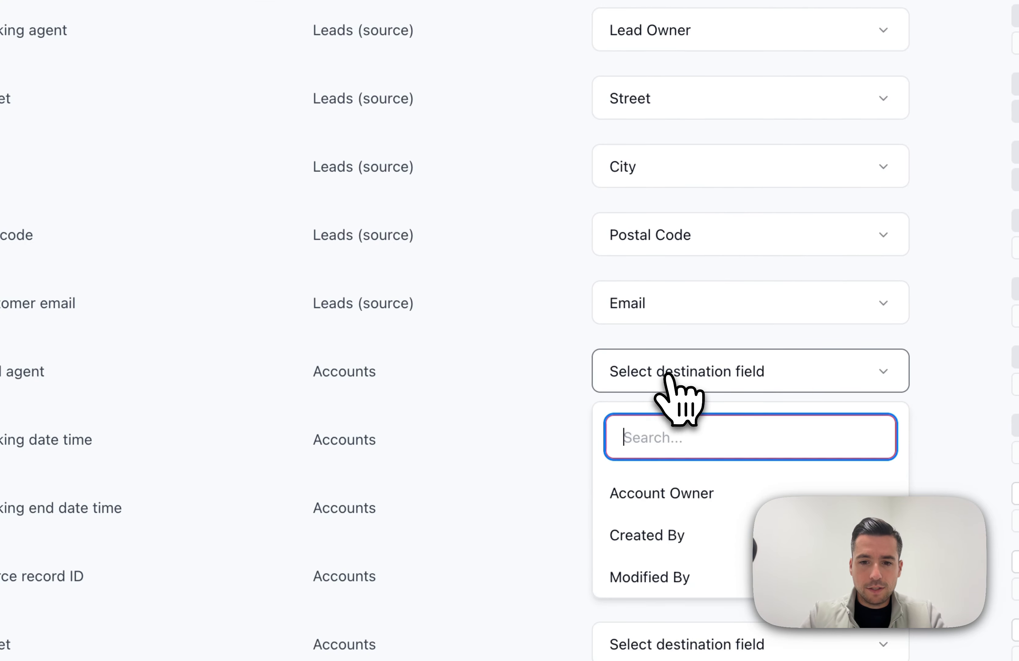
click(686, 491)
Map the Source record ID field of the Accounts module to Source record ID.
scroll(571, 451, down, 8)
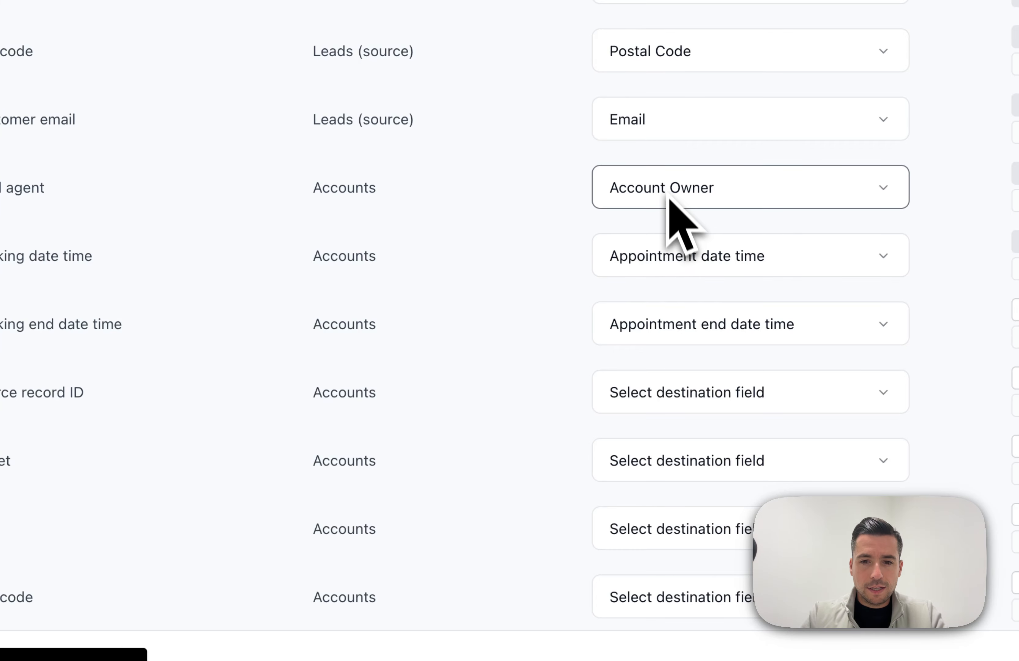
scroll(682, 343, down, 4)
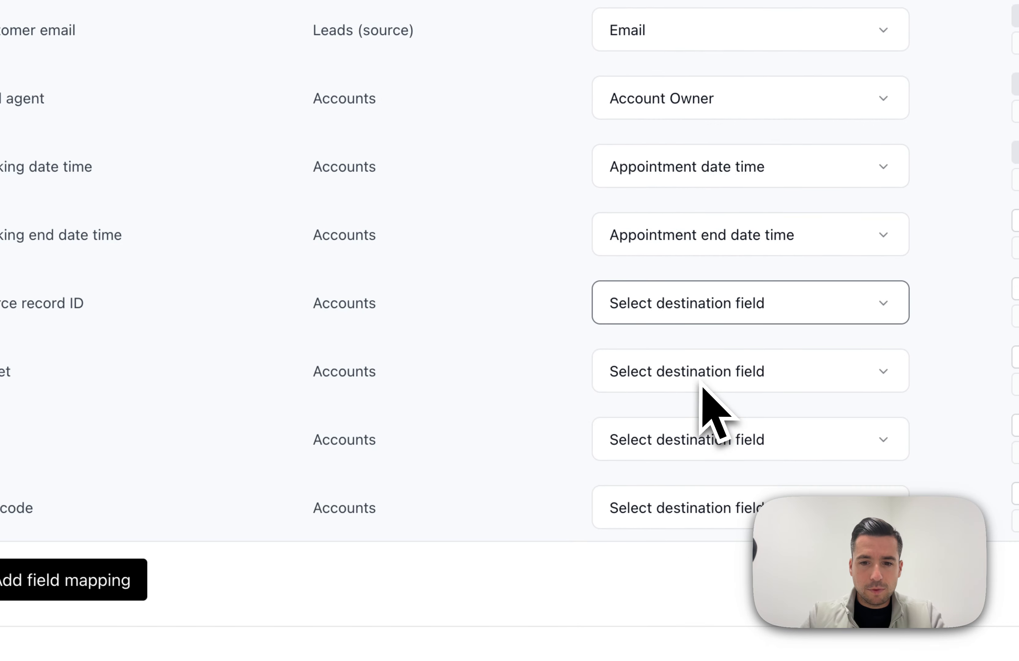
click(689, 304)
text(sour)
key(Return)
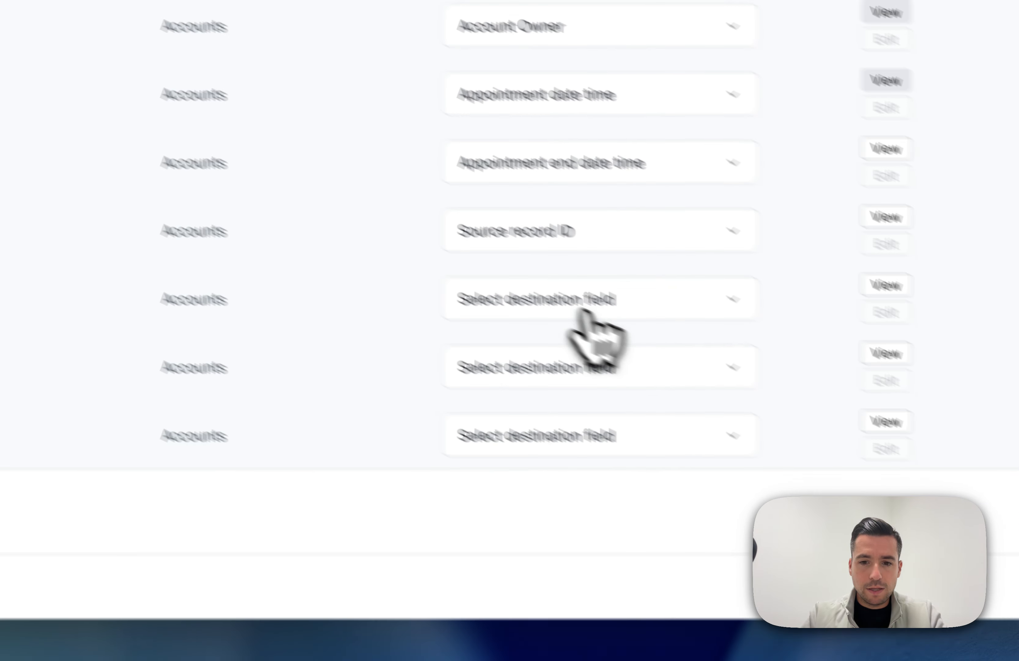
Map the Accounts fields Street to Billing Street and City to Billing City.
click(734, 382)
text(stre)
key(Return)
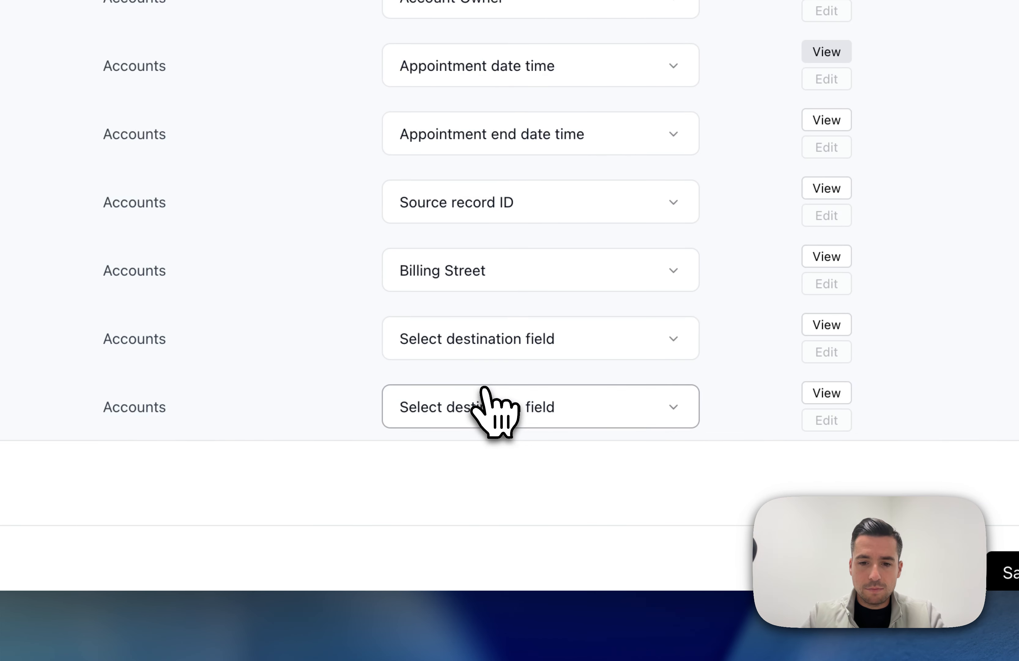
click(476, 341)
text(city)
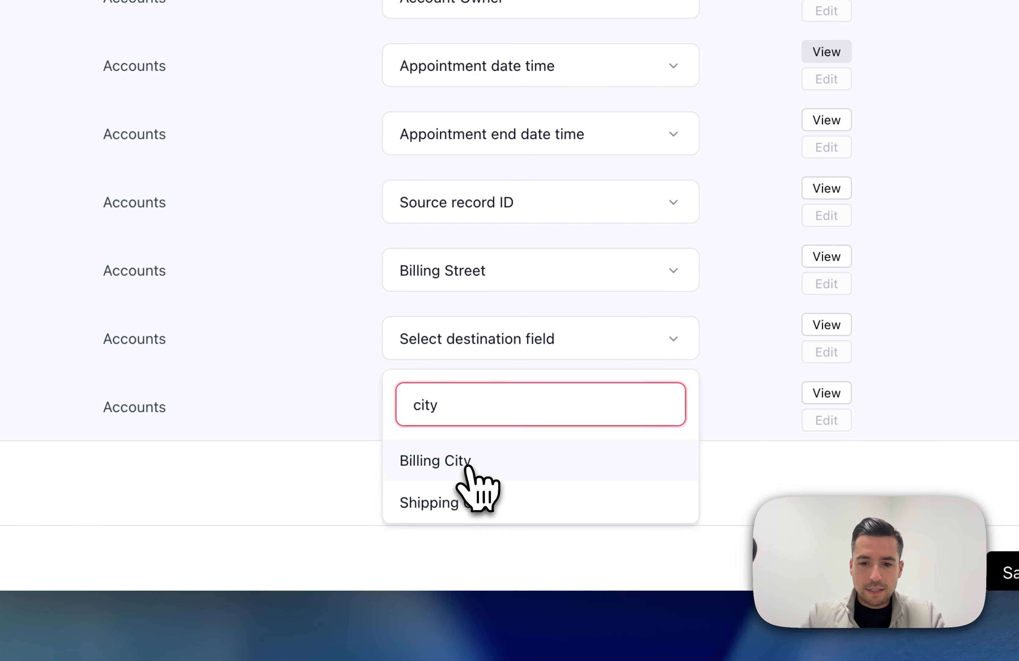
click(472, 459)
Map the Postcode field of the Accounts module to Billing Code and save the field mapping changes.
click(460, 411)
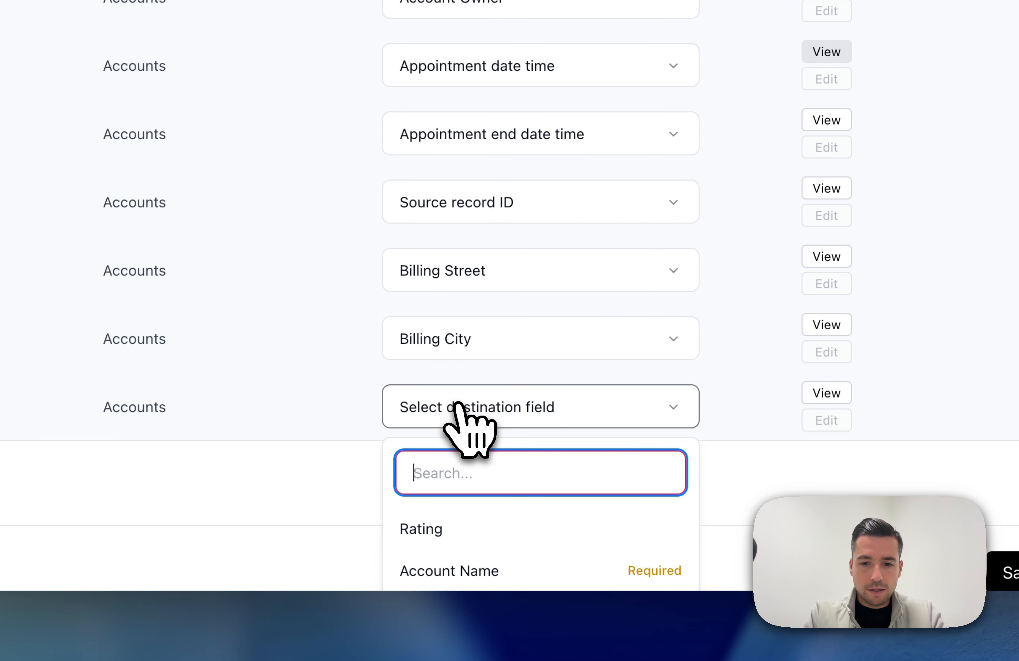
text(zip)
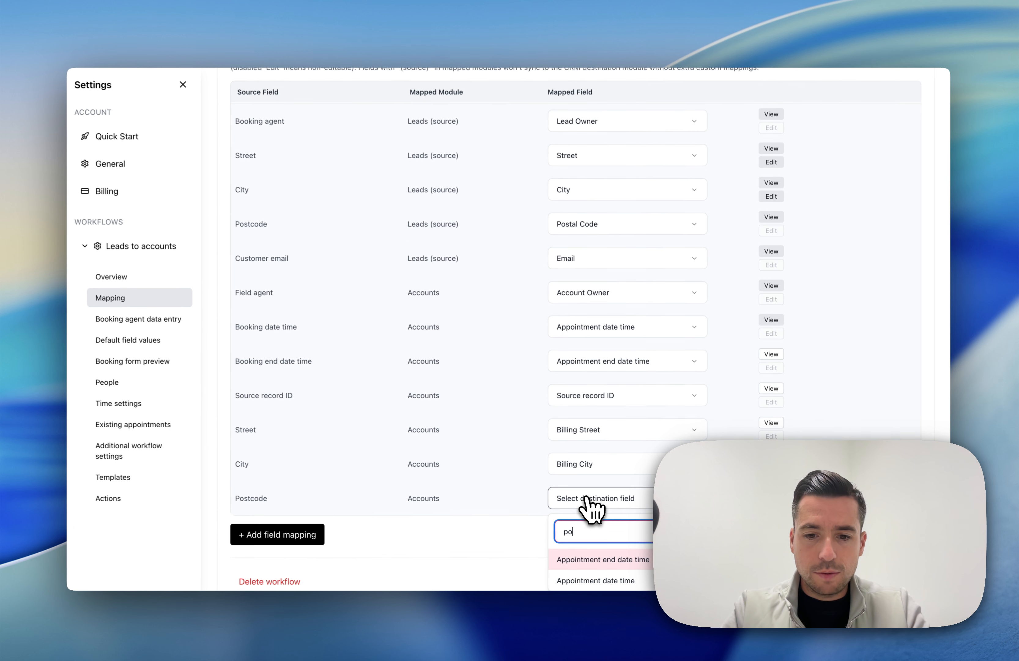
key(BackSpace)
key(BackSpace)
key(BackSpace)
text(bil)
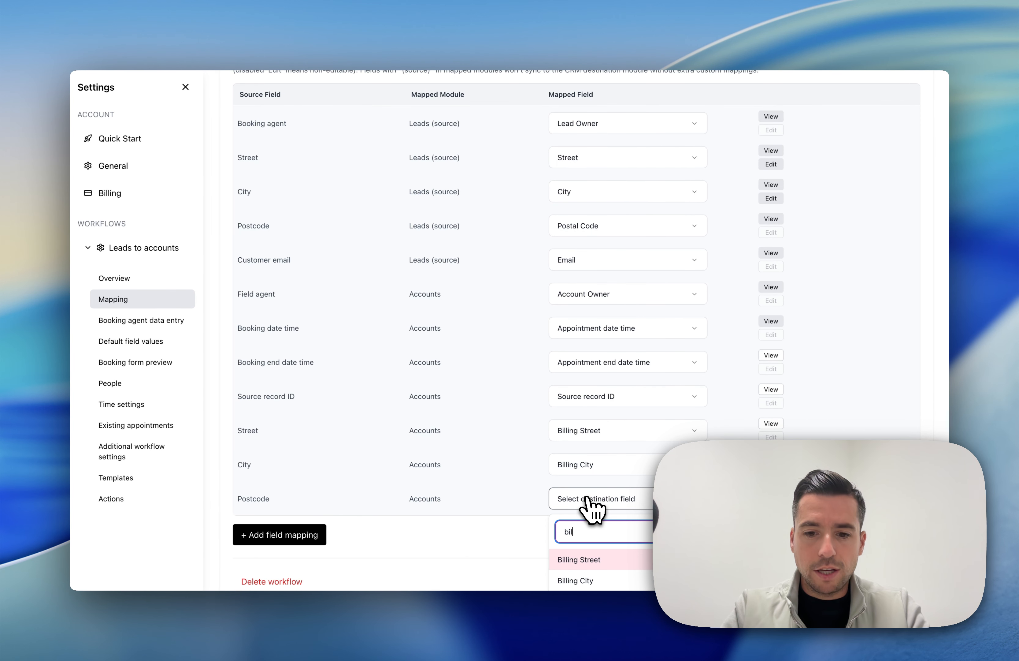
text(ling co)
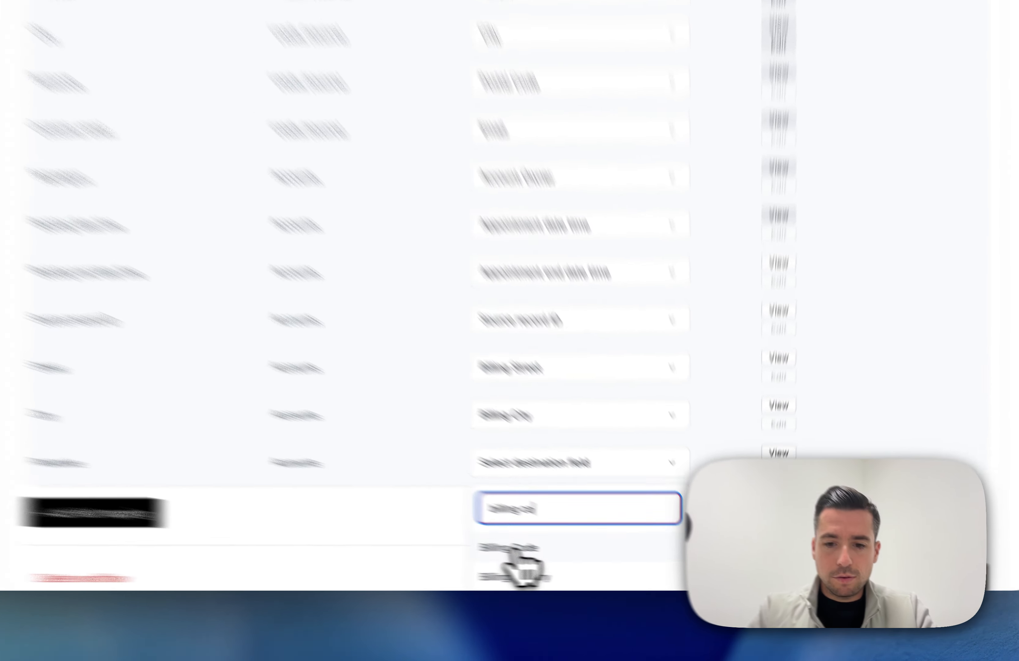
click(581, 556)
scroll(328, 350, down, 2)
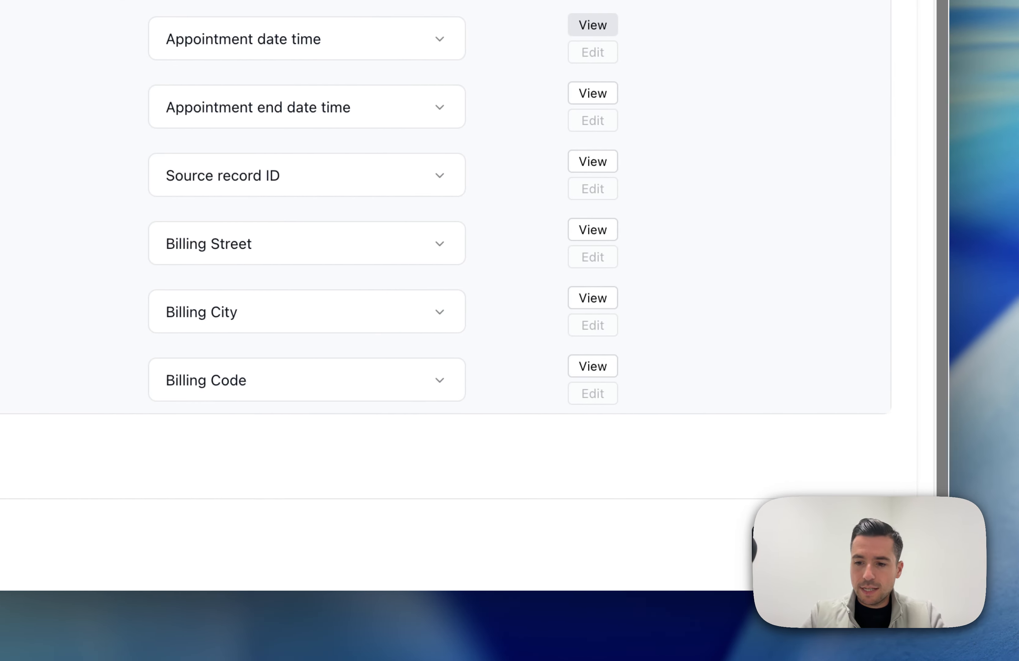
click(864, 543)
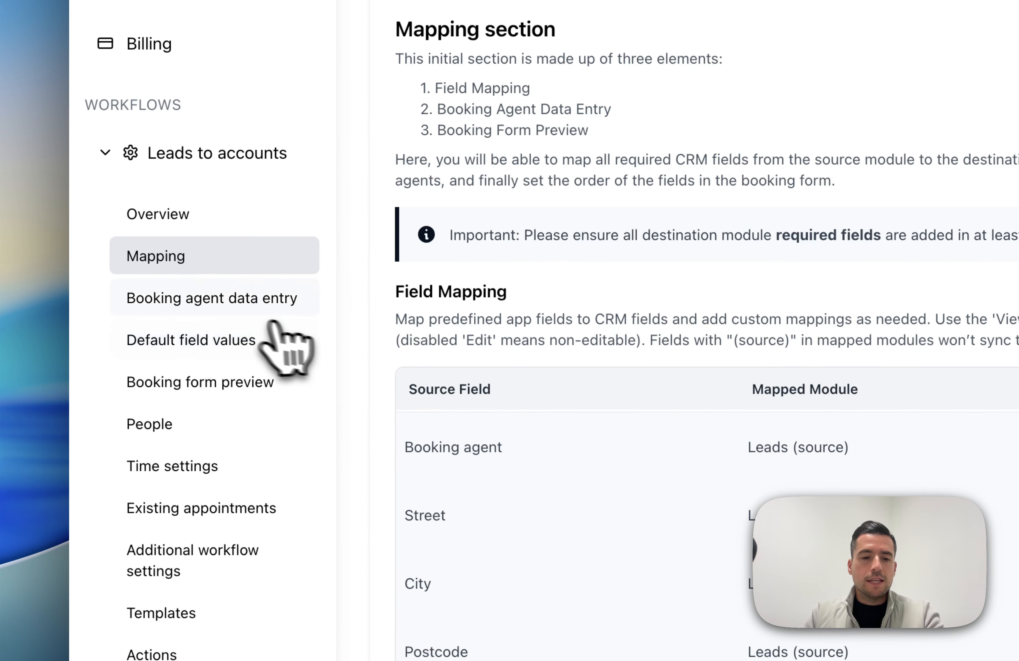
Add a booking agent data entry field for the Accounts module using the Fax field.
click(237, 300)
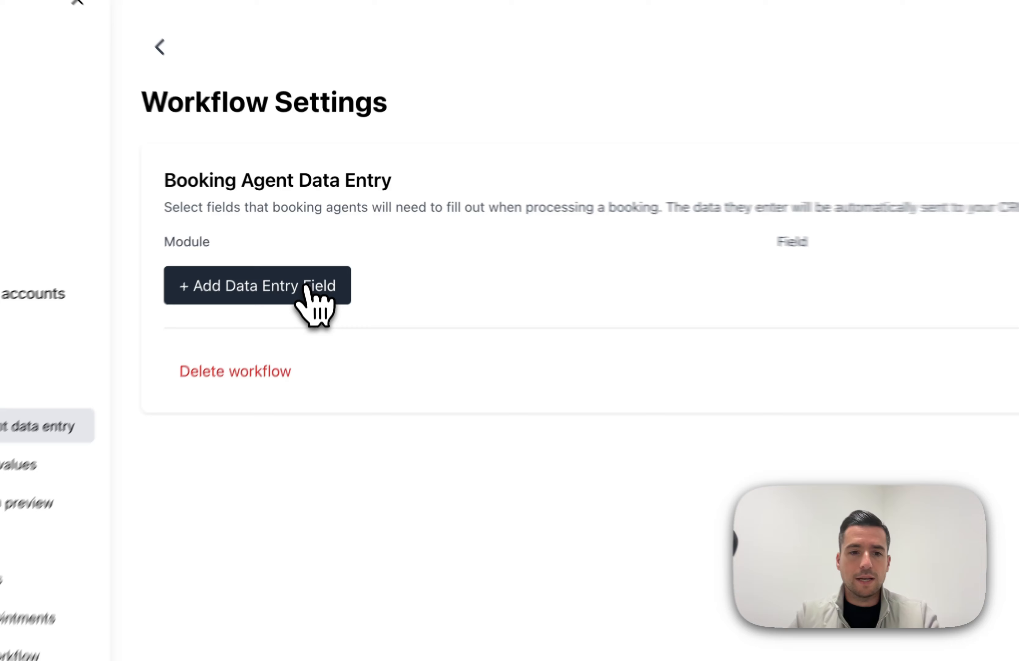
click(326, 245)
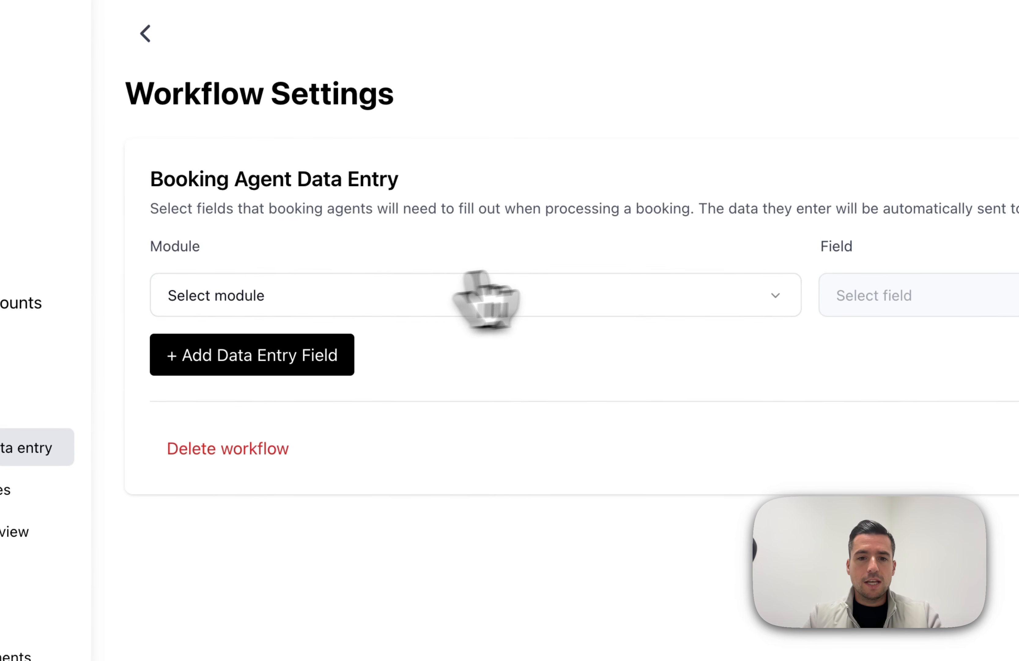
click(352, 243)
click(391, 415)
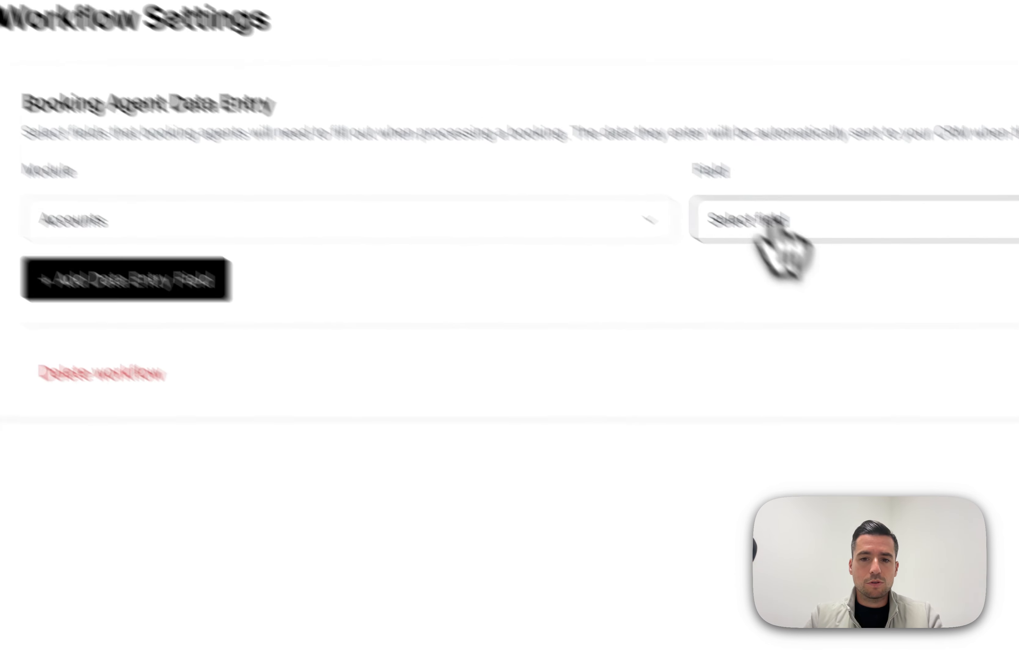
click(905, 296)
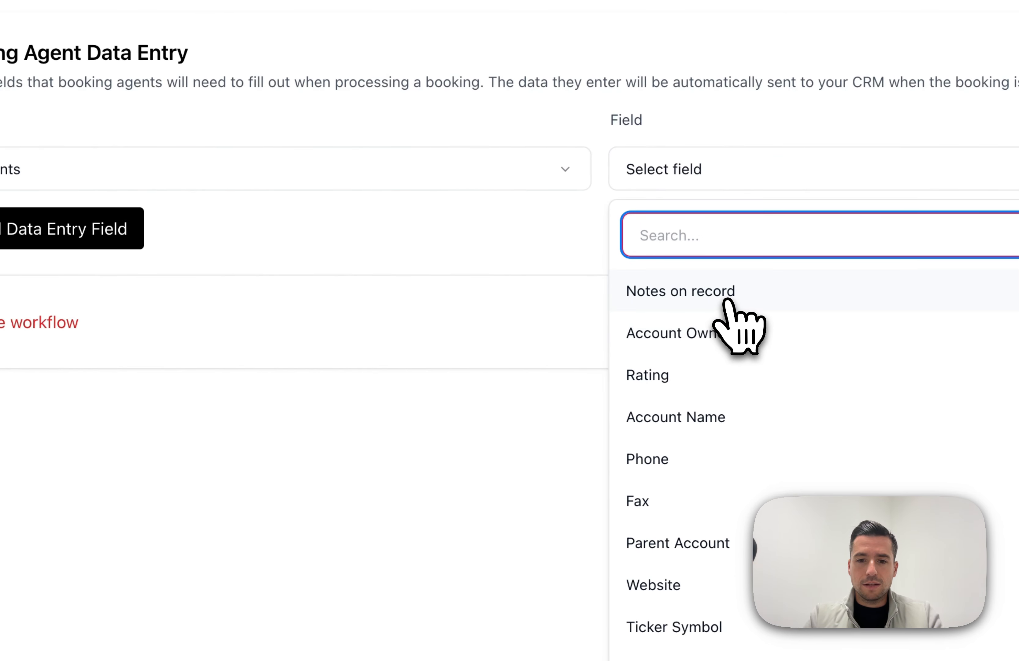
click(707, 499)
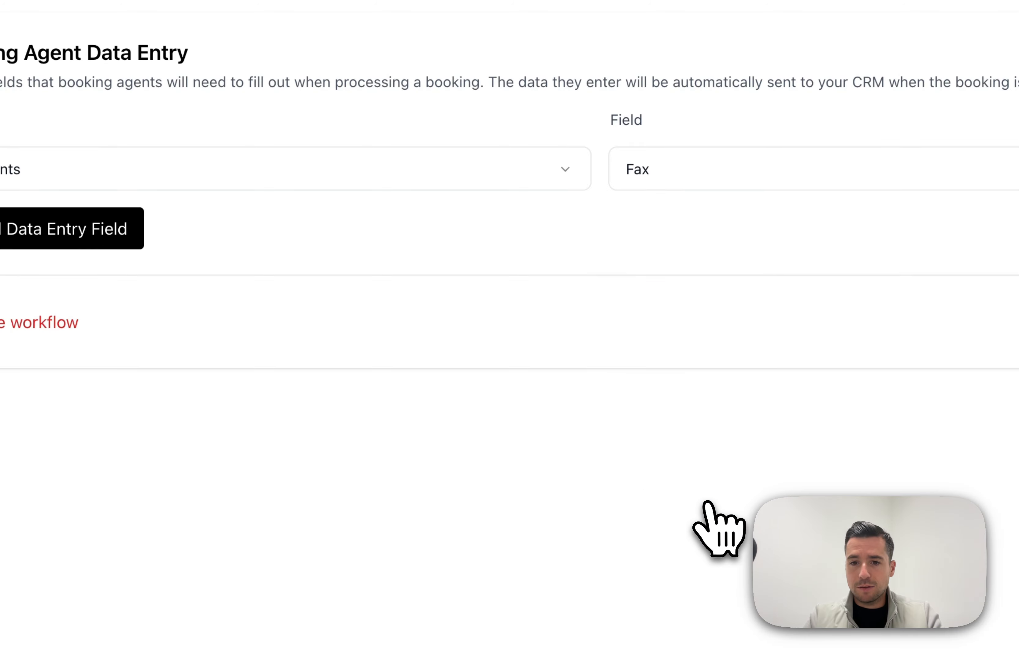
Add a second booking agent data entry field for Accounts using Notes on record, and save the changes.
click(274, 277)
click(283, 277)
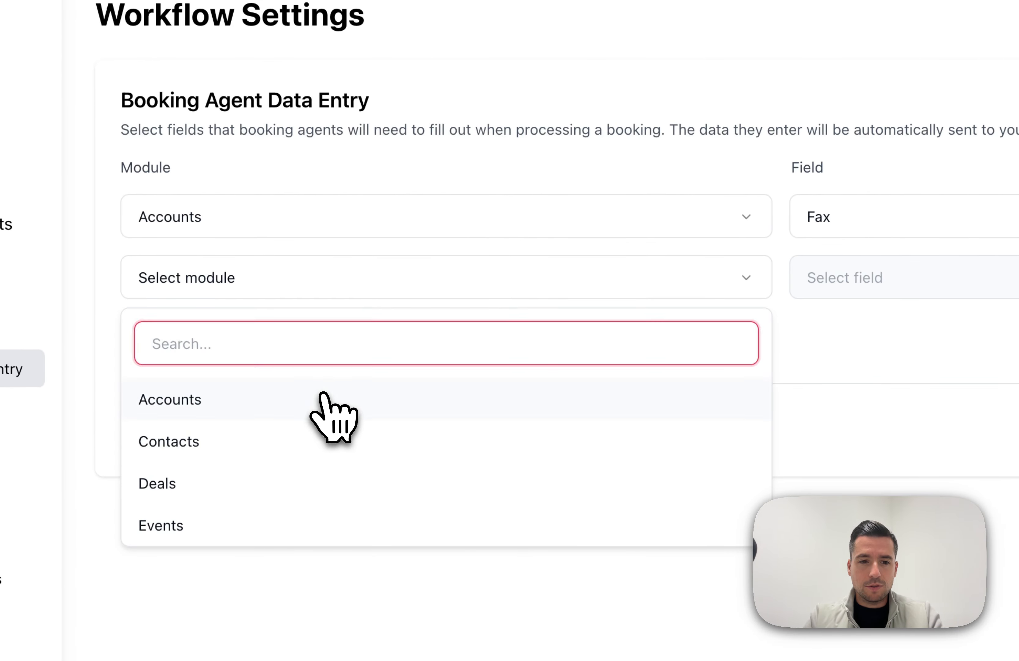
click(274, 386)
click(618, 286)
click(644, 397)
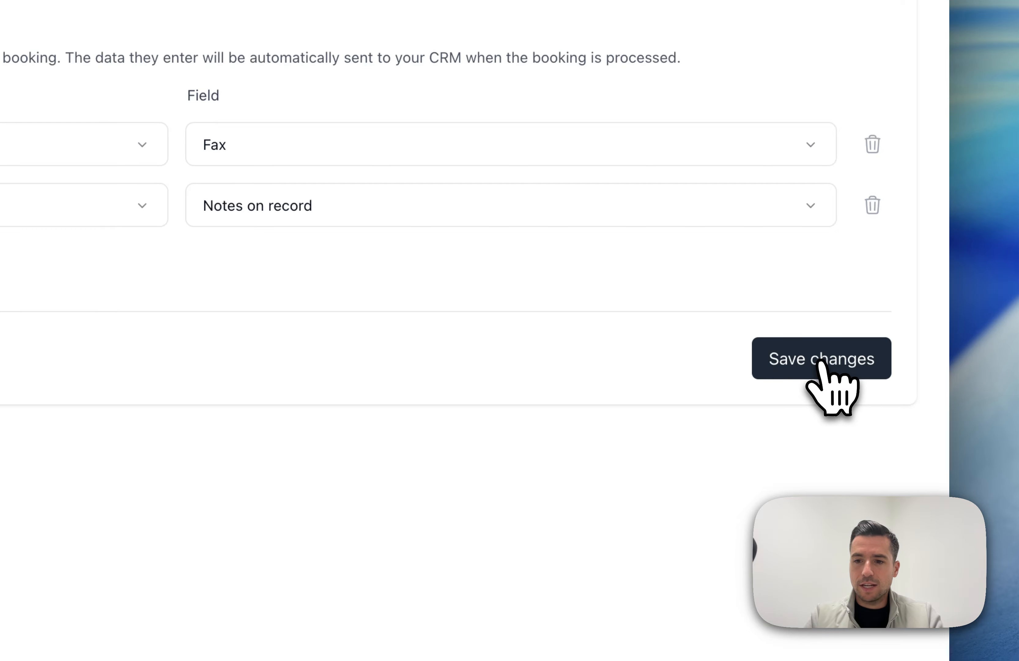
click(820, 364)
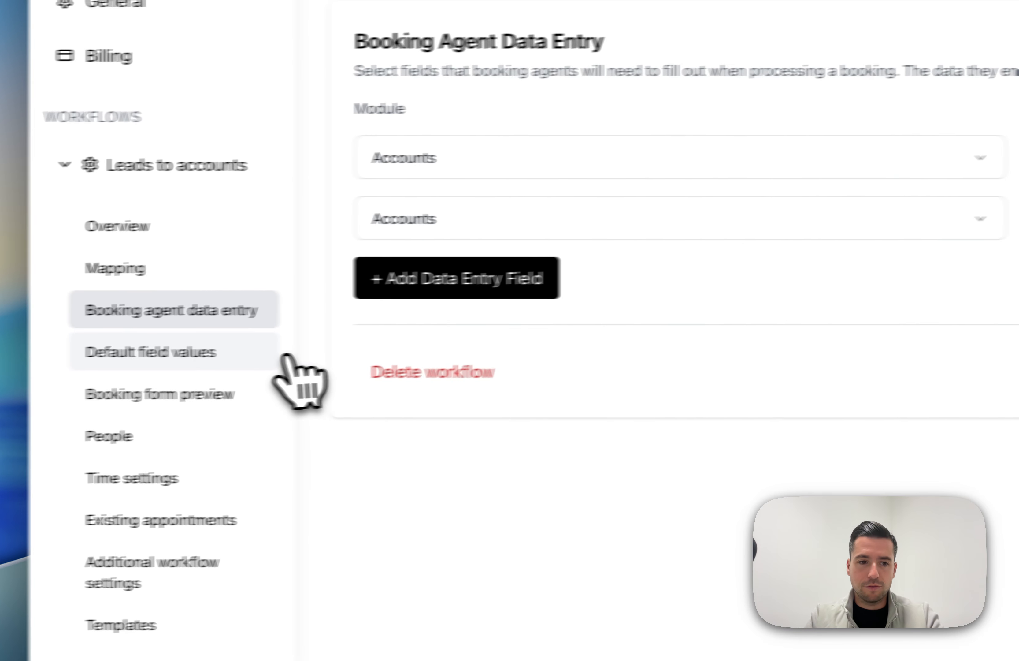
Add a default field value entry for the Description field of the Accounts module.
click(192, 354)
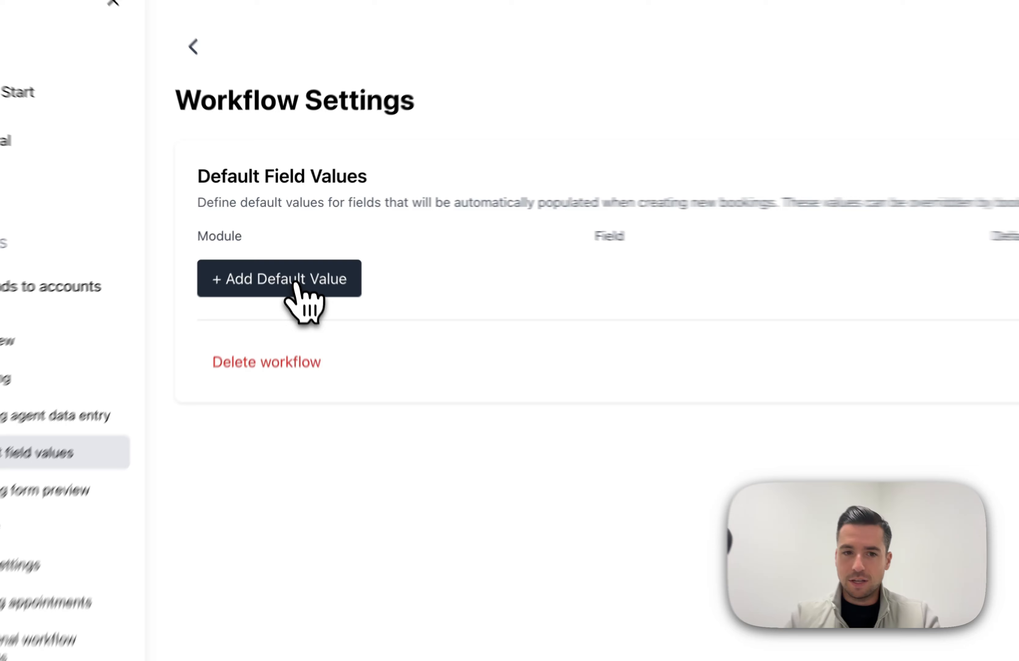
click(288, 247)
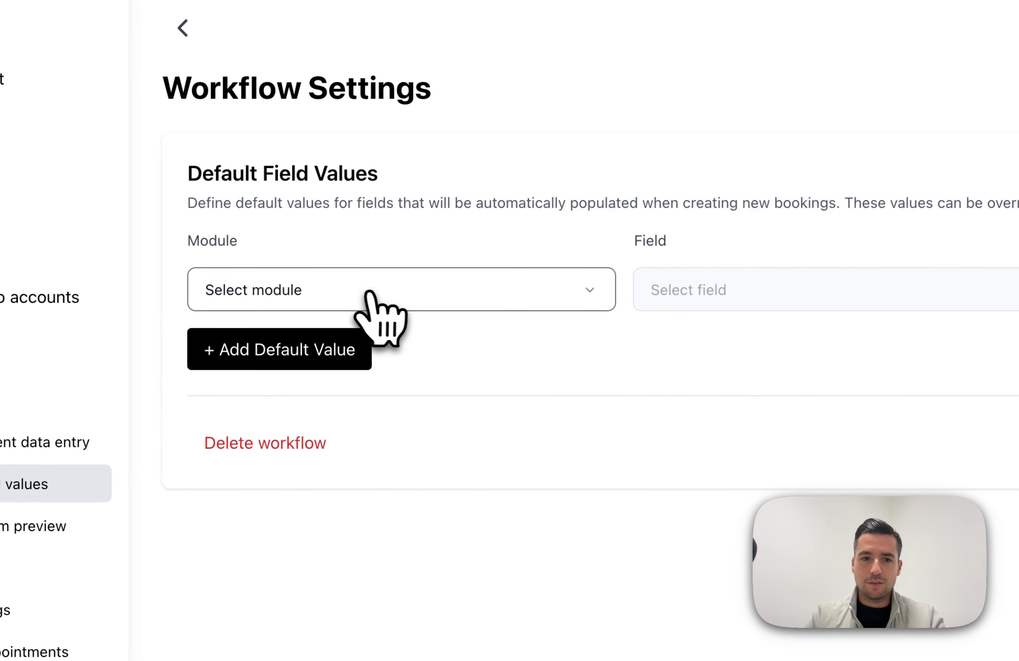
click(329, 256)
click(379, 411)
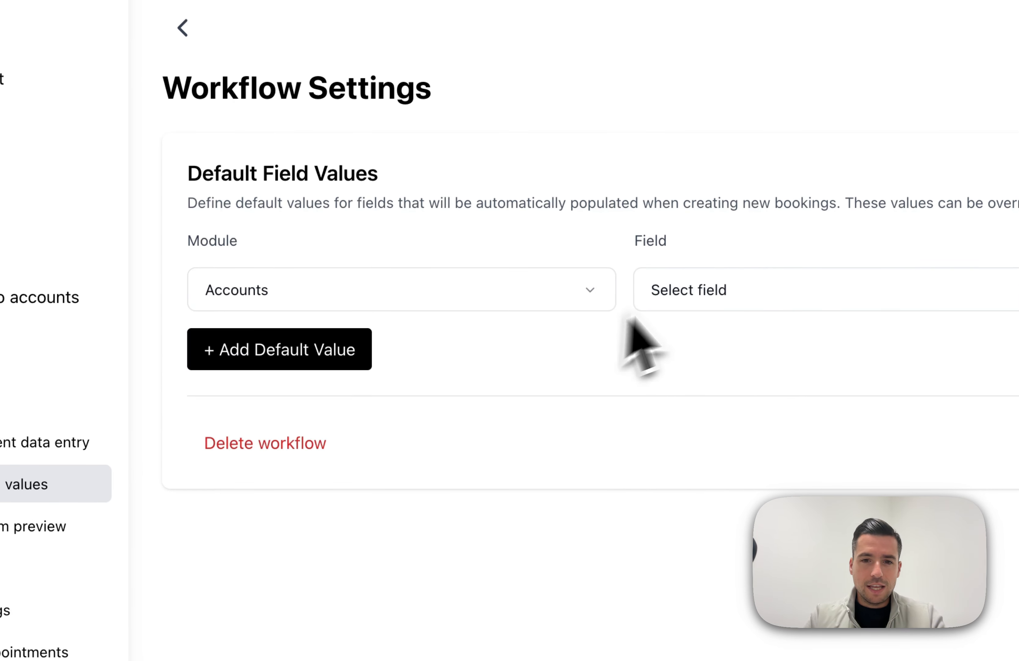
click(681, 291)
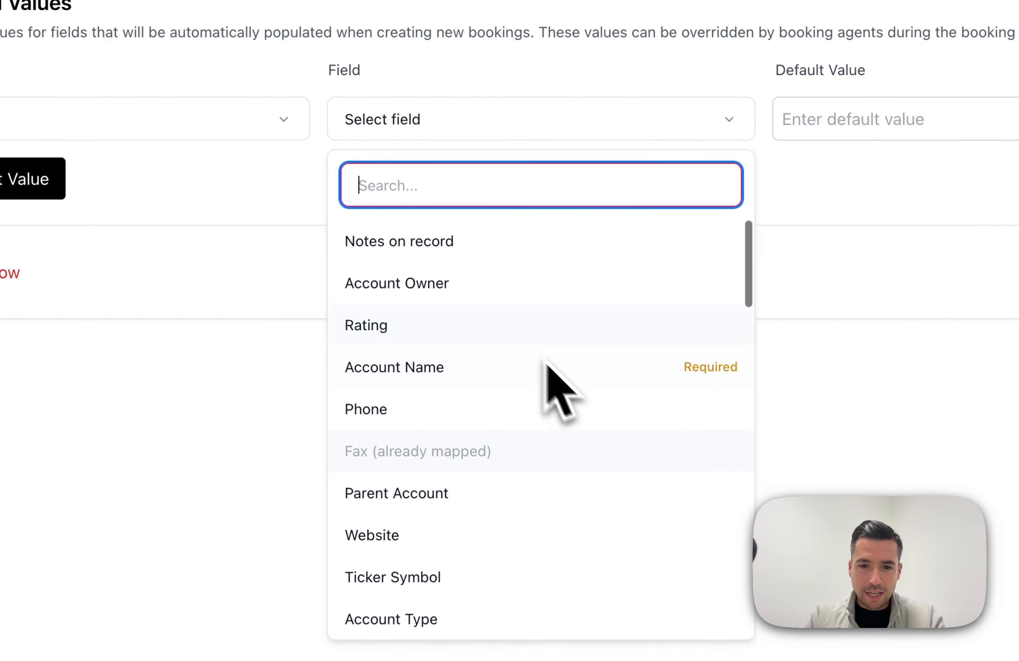
scroll(520, 425, down, 2)
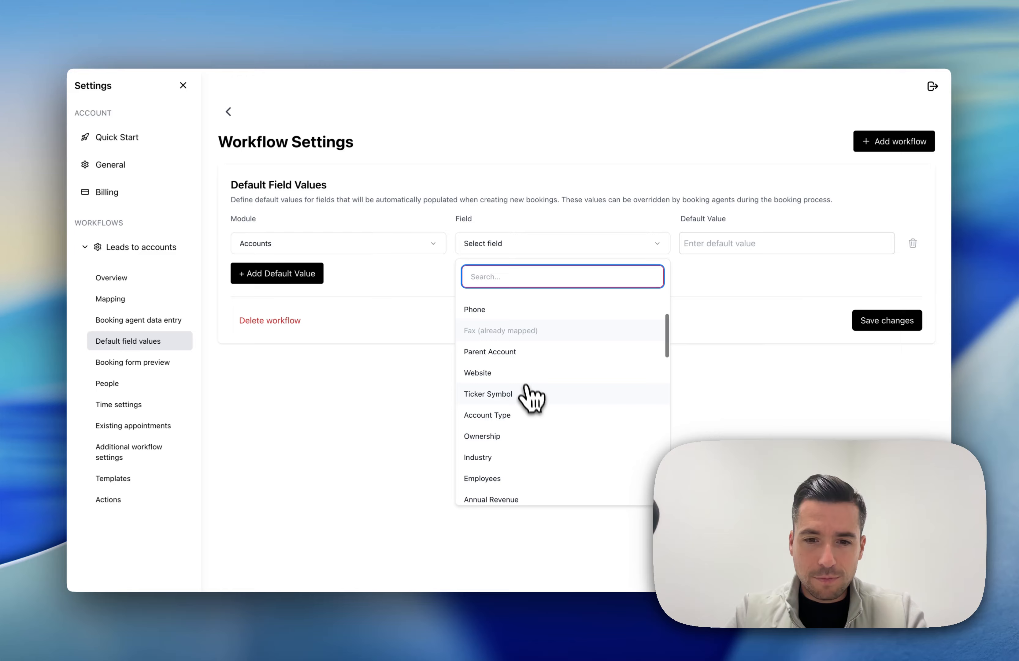
scroll(531, 395, down, 2)
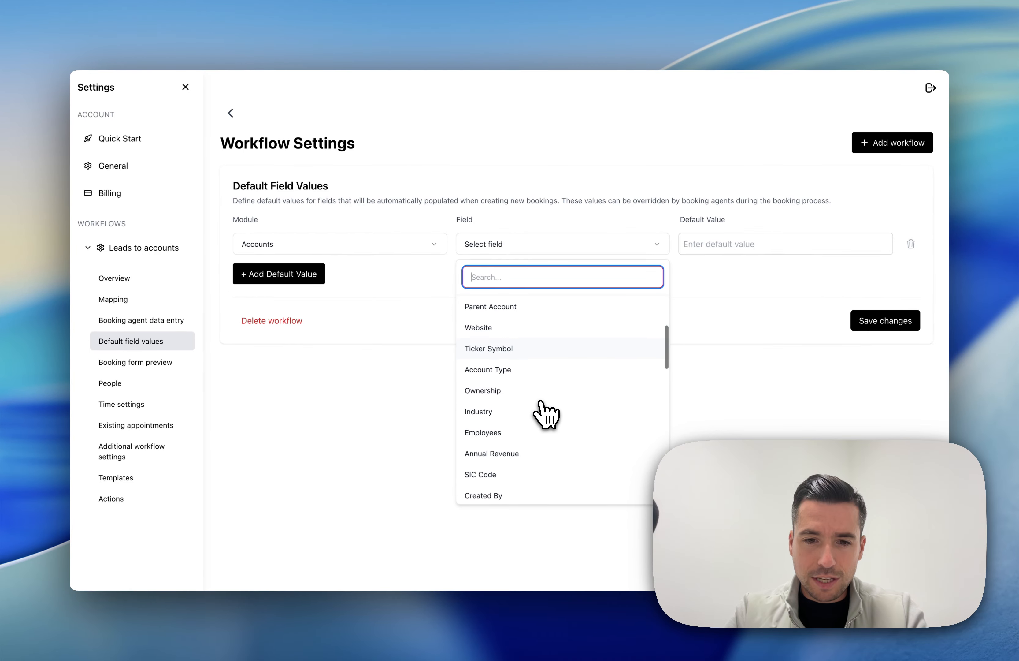
scroll(545, 382, down, 2)
scroll(543, 381, down, 1)
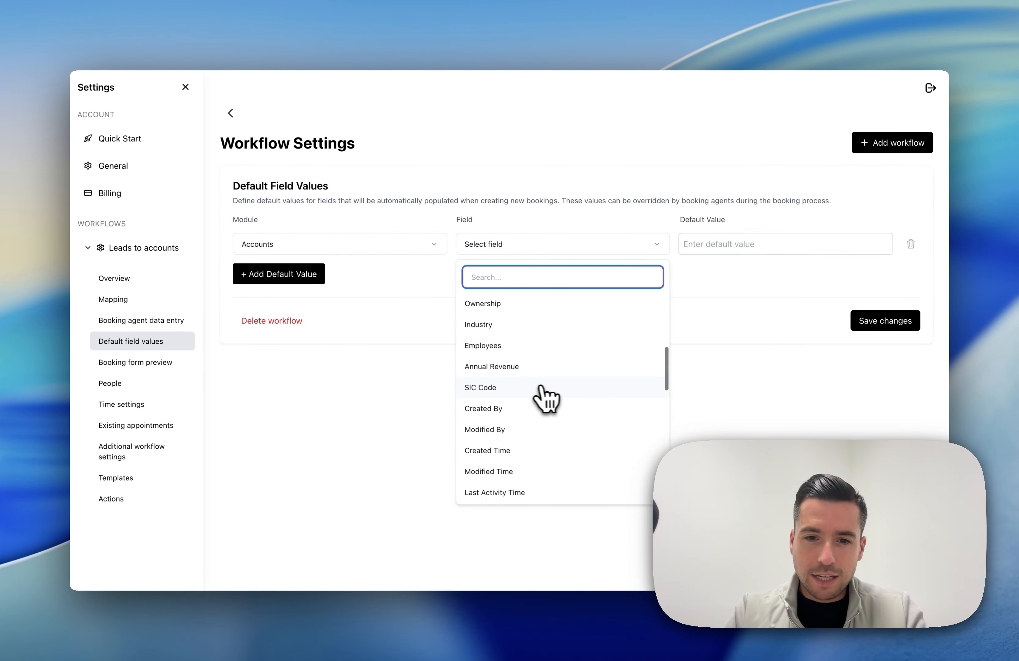
scroll(534, 399, down, 6)
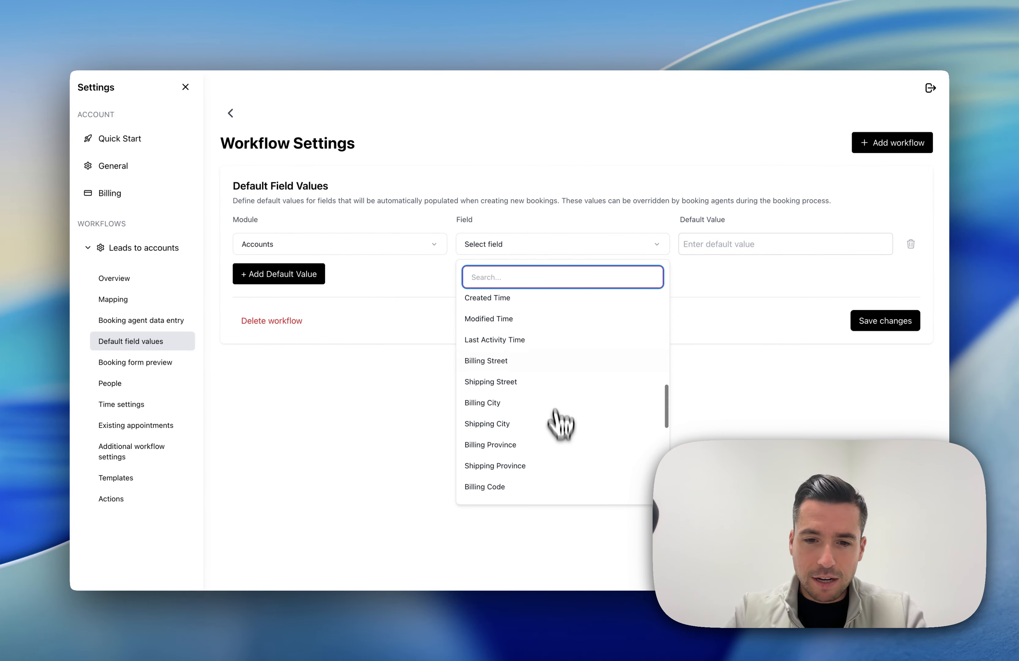
scroll(553, 394, down, 3)
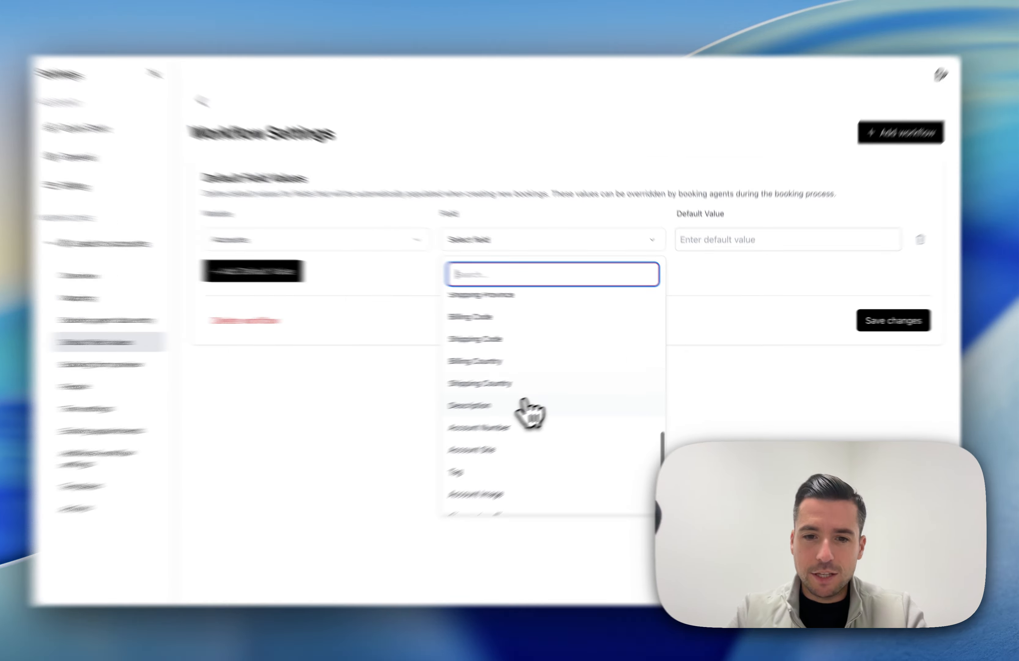
click(538, 402)
Set the Description default value to "Booked with the Scheduler application." and save the changes.
click(702, 194)
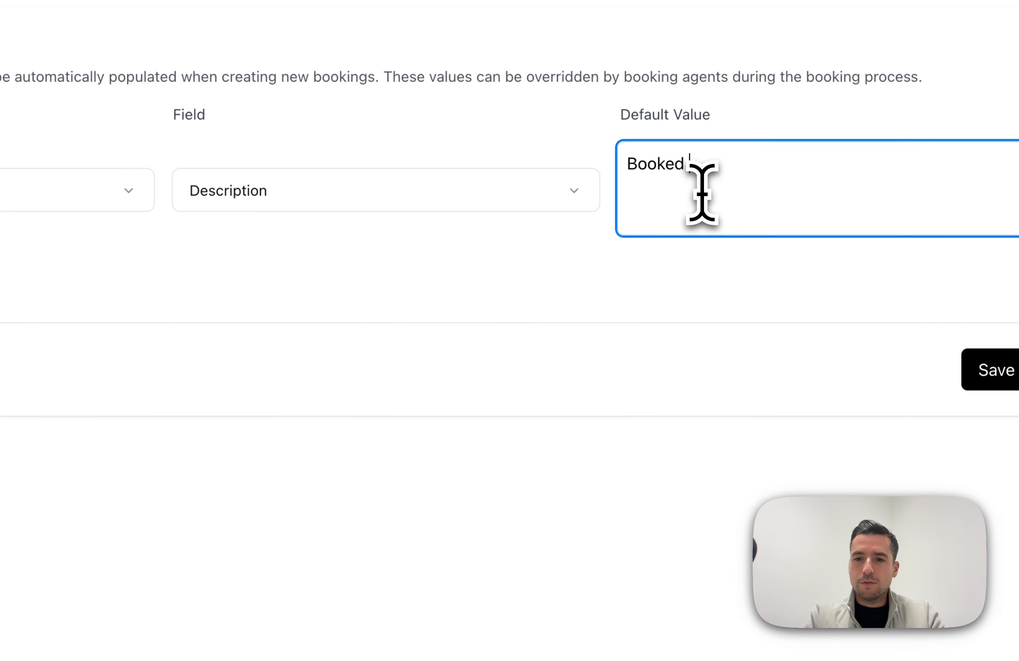
text(Booked with te)
key(BackSpace)
text(he Scheduler application.)
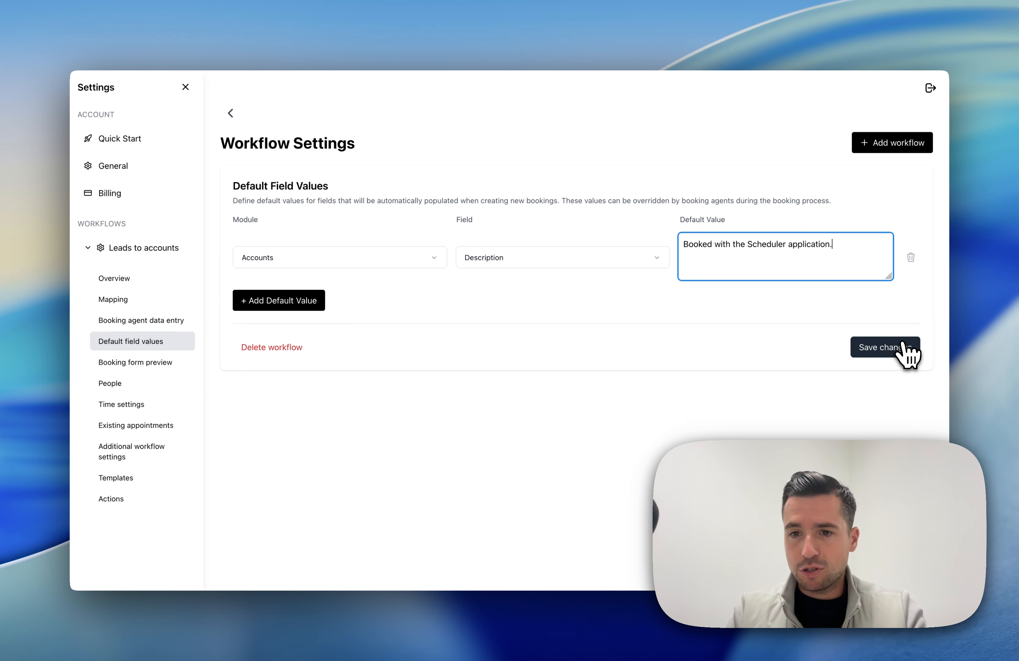
click(880, 347)
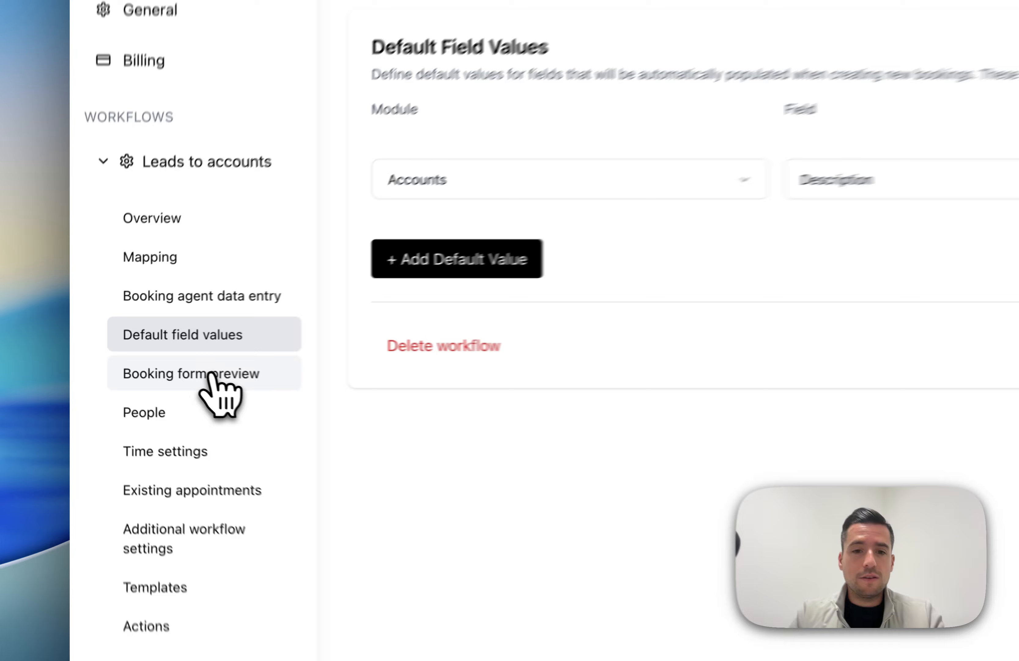
Open the booking form preview and examine the Booking details field order and Agent input fields order sections.
click(148, 363)
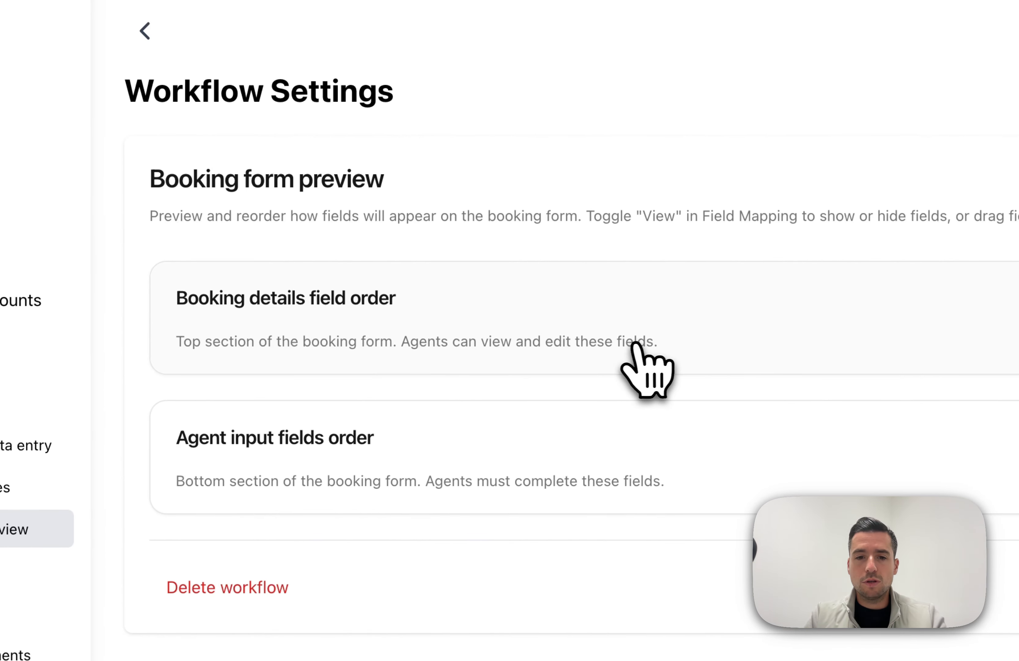
click(646, 334)
click(655, 334)
click(641, 447)
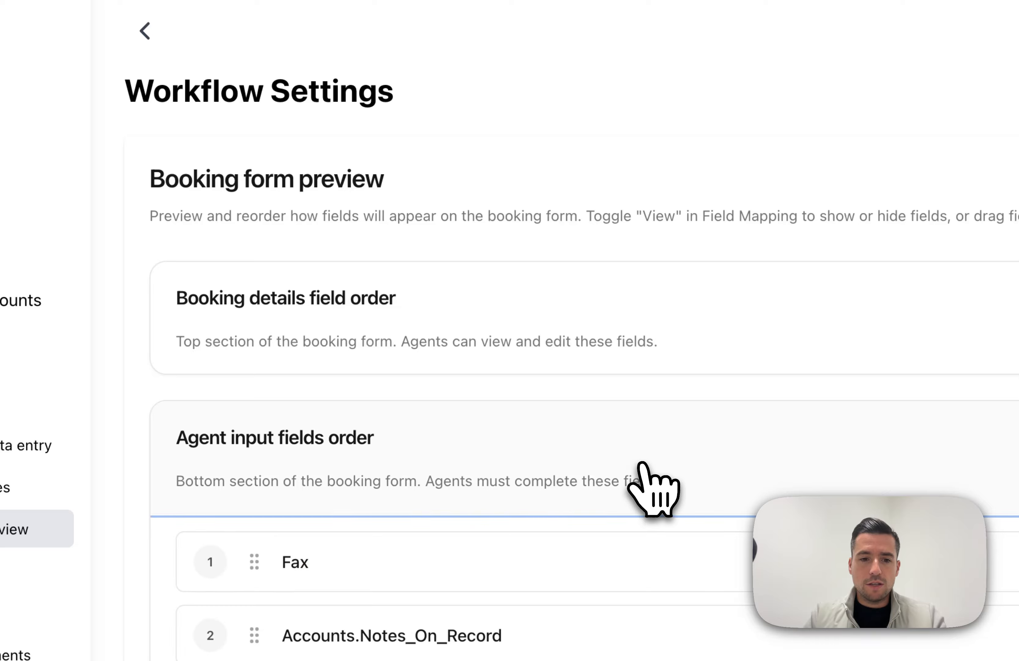
Collapse the Agent input fields order section and examine the fields listed under Booking details field order.
click(642, 447)
click(627, 351)
scroll(627, 352, down, 5)
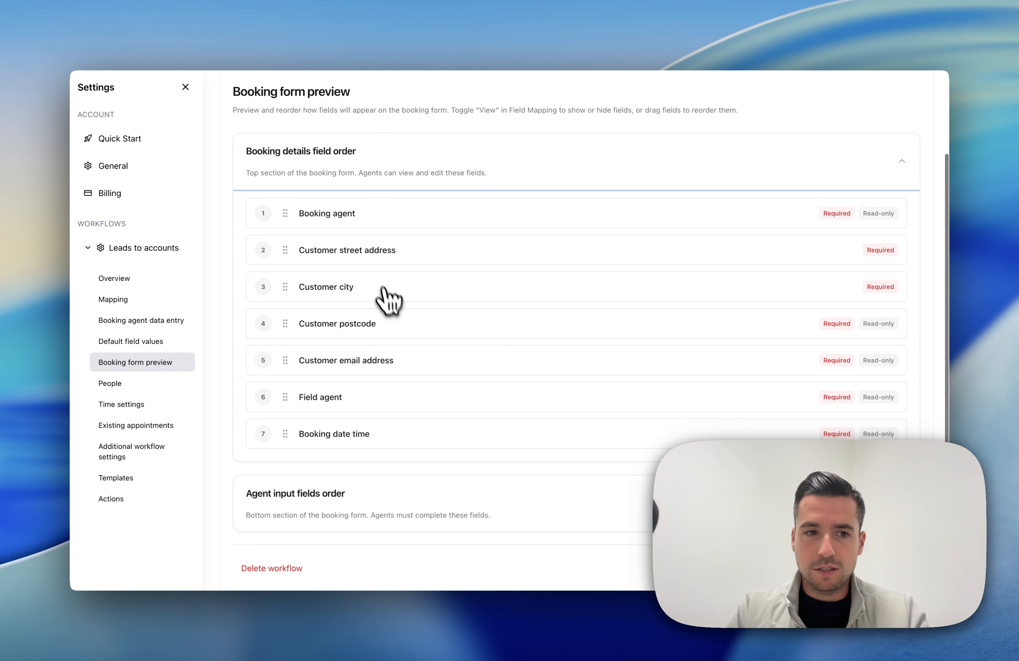
Disable viewing of the Lead Owner, Street and City mappings on the booking form, and check the Booking details field order.
click(135, 299)
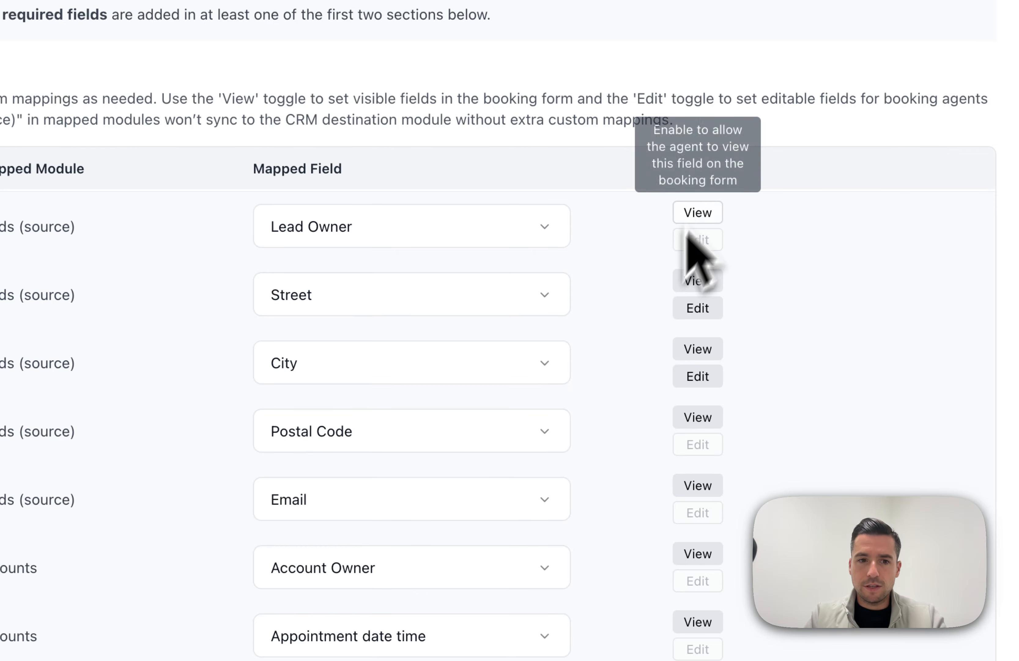
scroll(585, 481, down, 2)
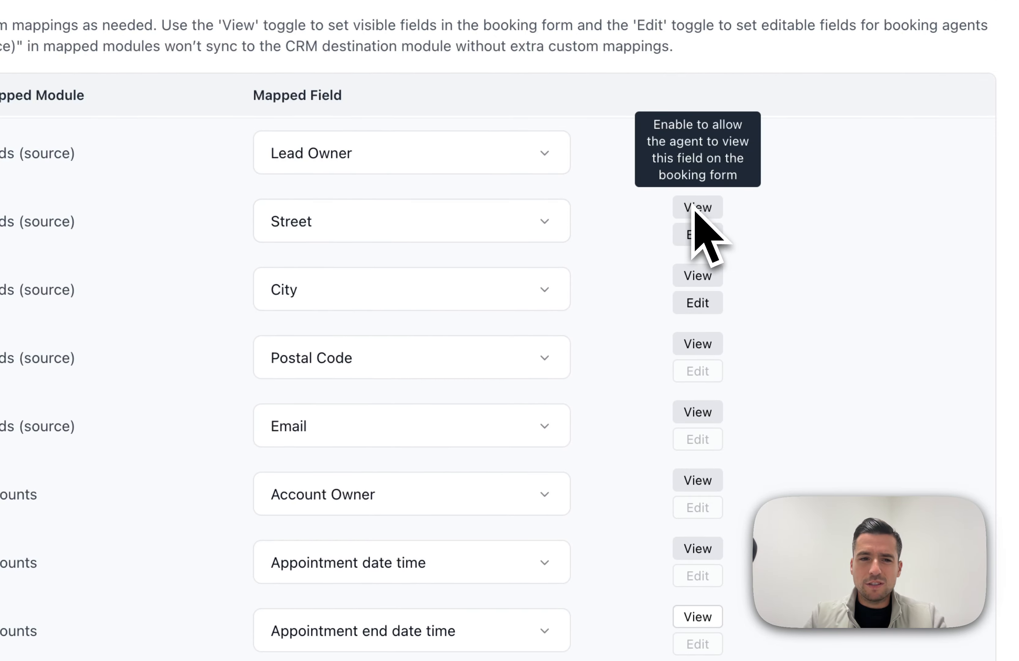
click(696, 208)
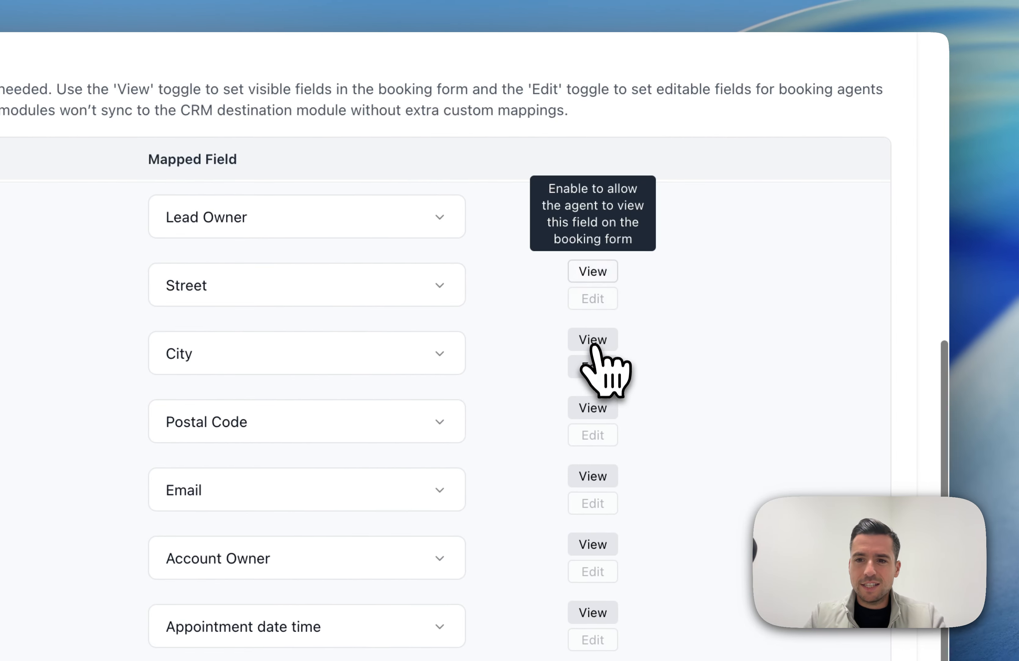
click(593, 341)
scroll(561, 407, down, 1)
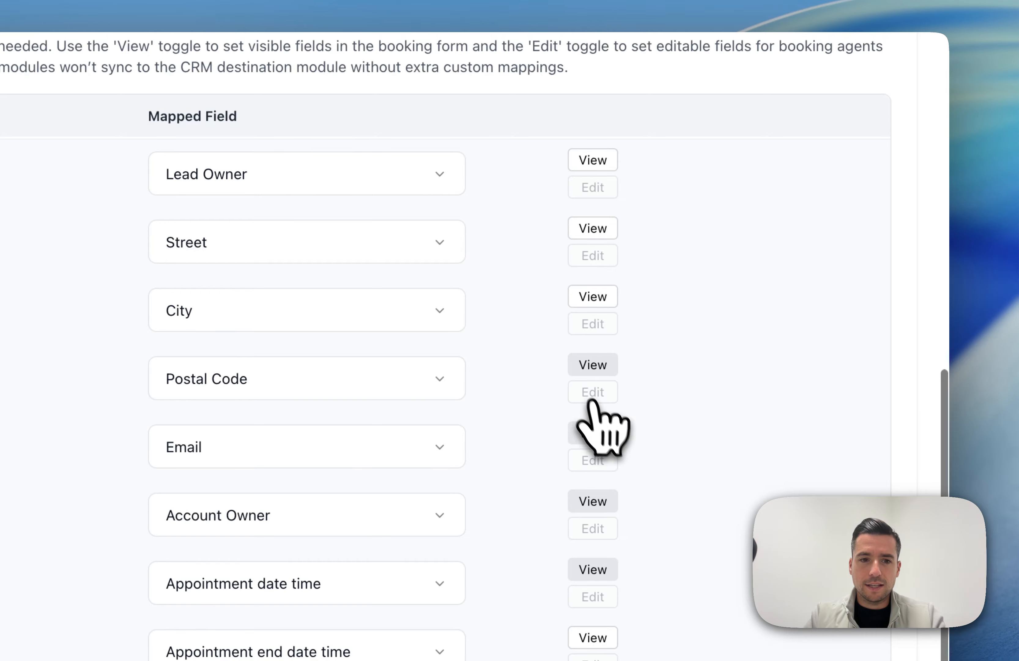
scroll(593, 402, down, 2)
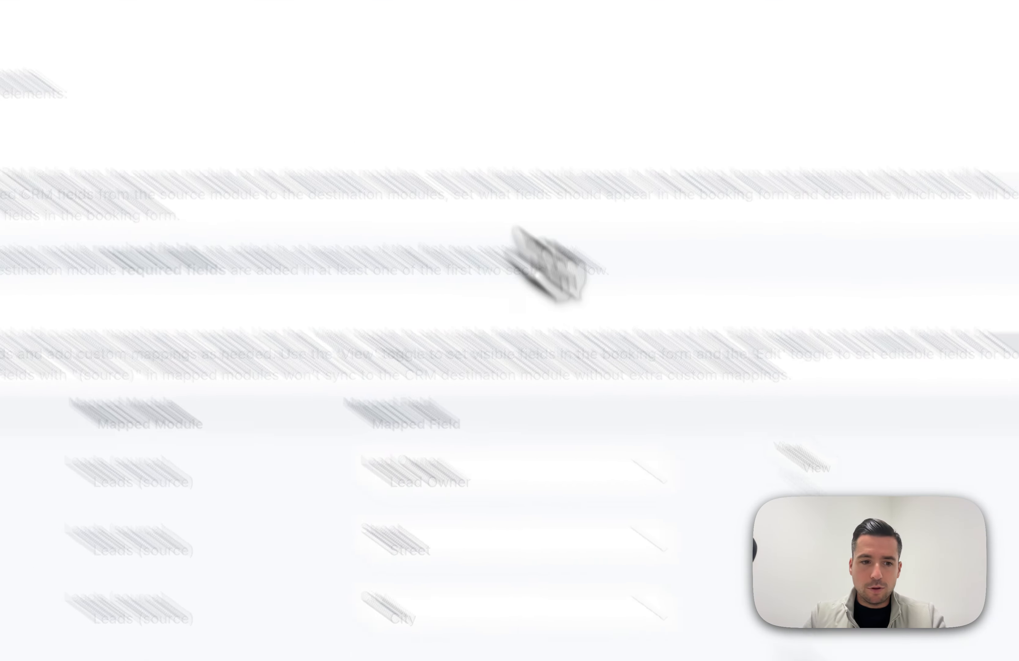
click(229, 446)
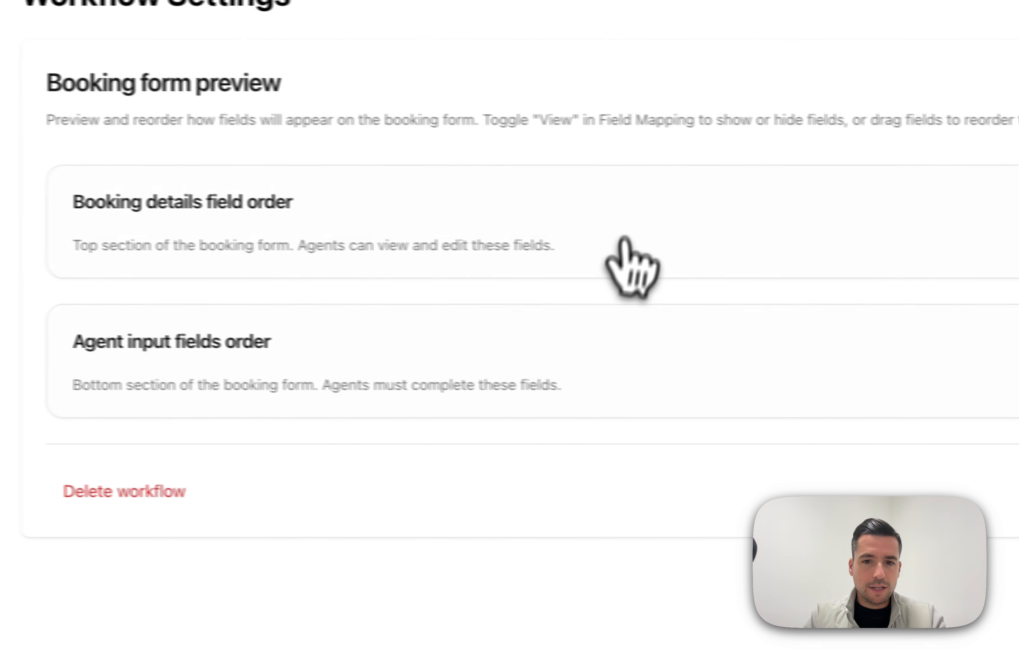
click(618, 214)
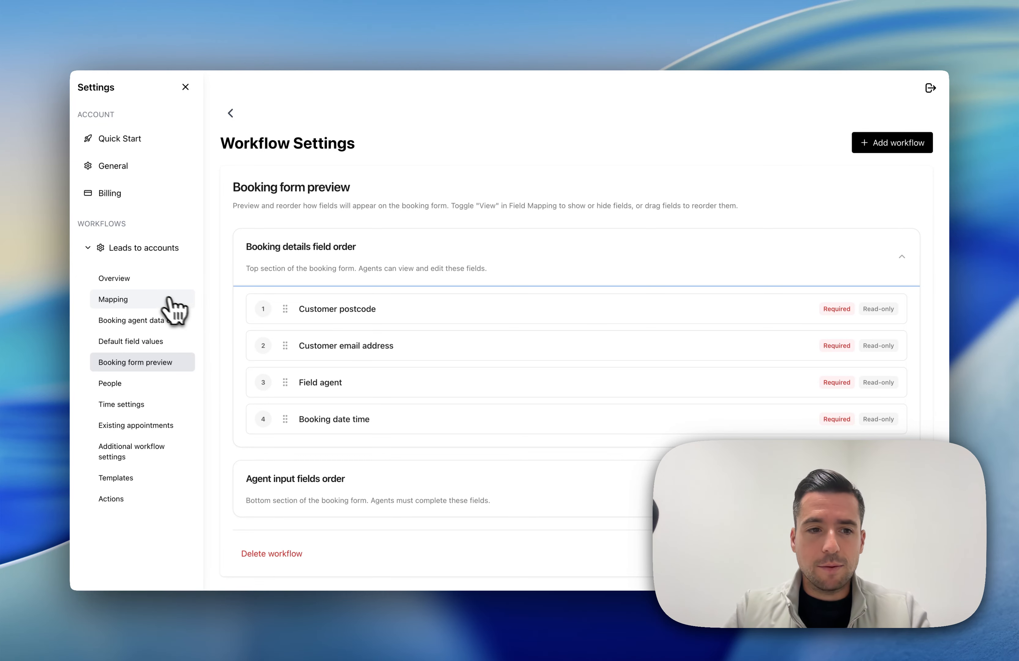
Add a new row to the workflow's field mapping with Company as the source field.
click(138, 296)
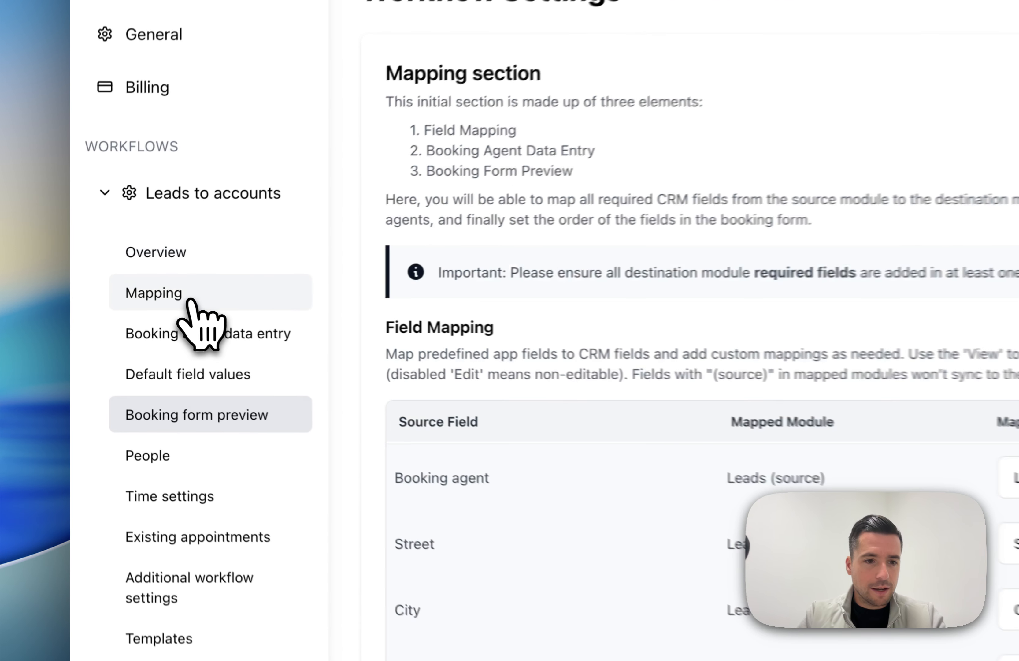
scroll(446, 403, down, 5)
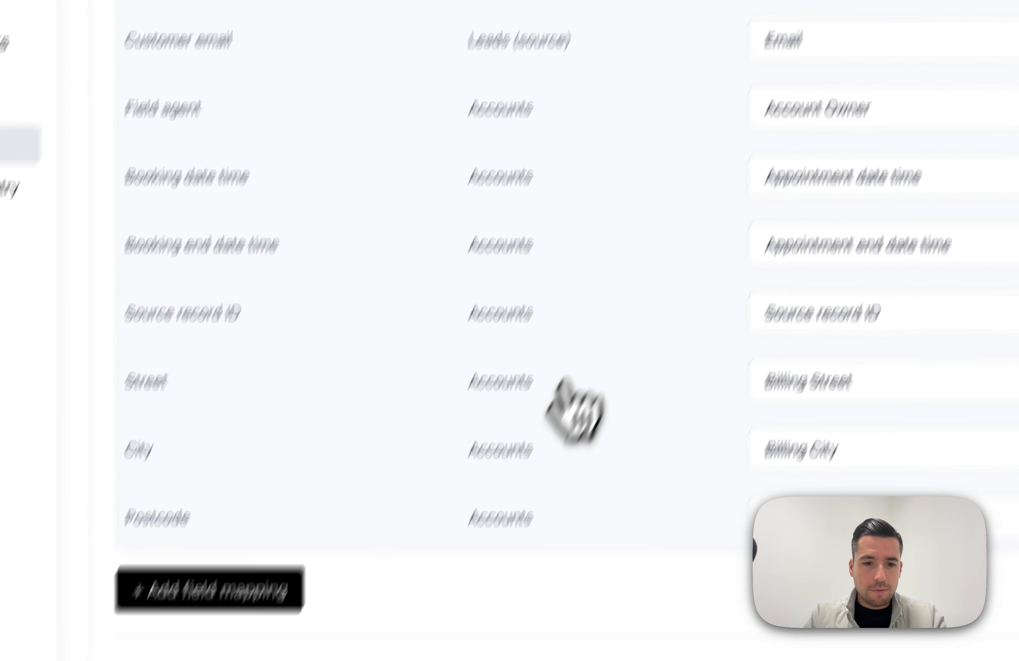
click(339, 454)
click(358, 447)
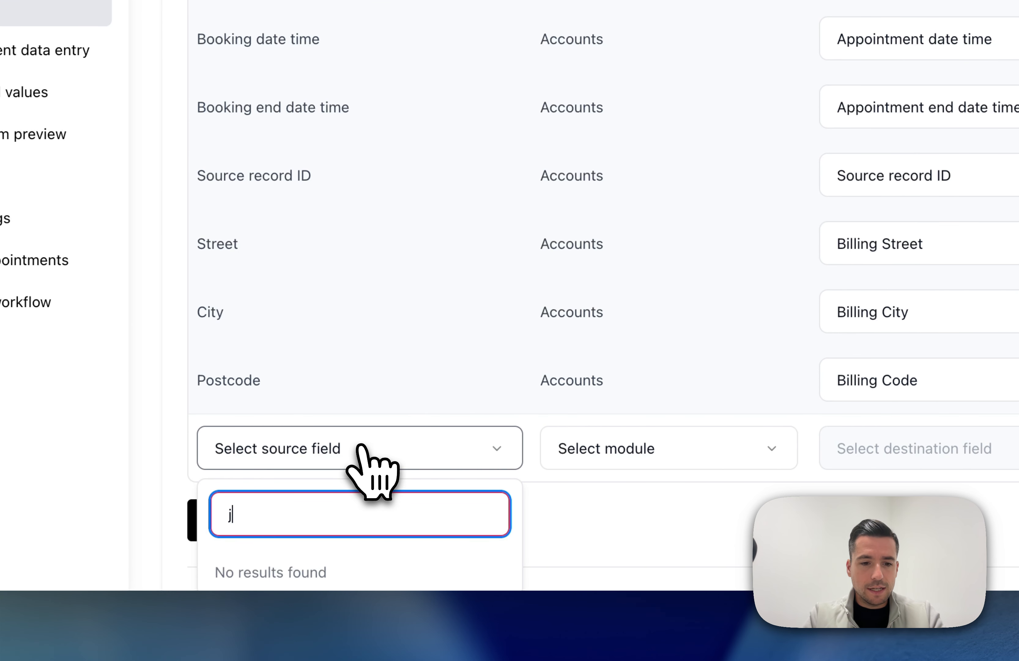
text(j)
key(BackSpace)
text(comp)
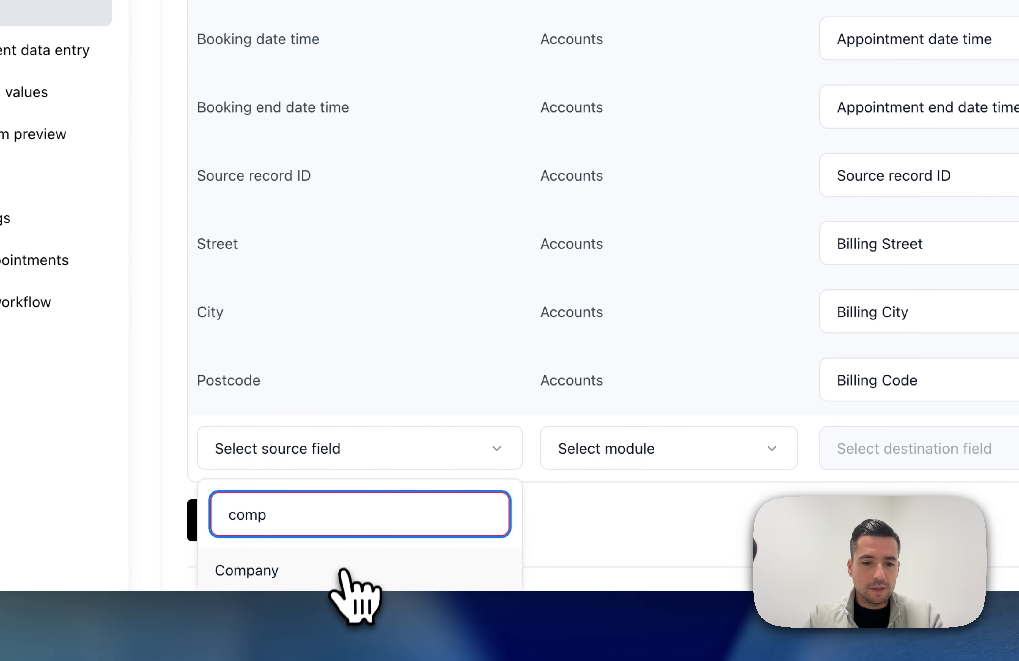
click(348, 573)
Map the Company source field to Account Name in the Accounts module and enable viewing it on the booking form.
scroll(514, 493, down, 2)
click(690, 377)
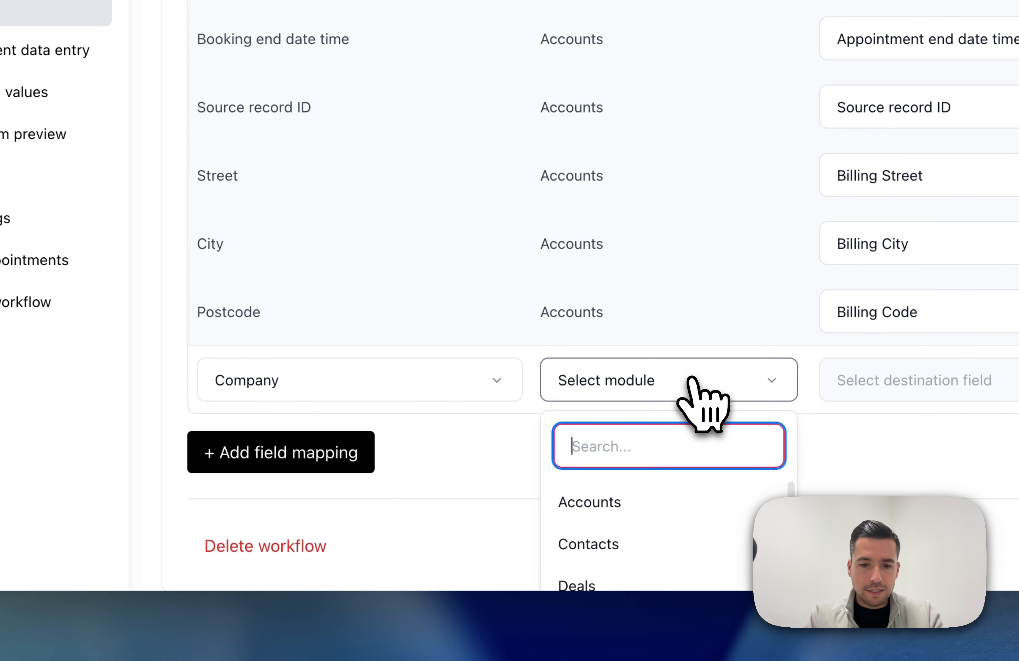
click(635, 501)
click(928, 380)
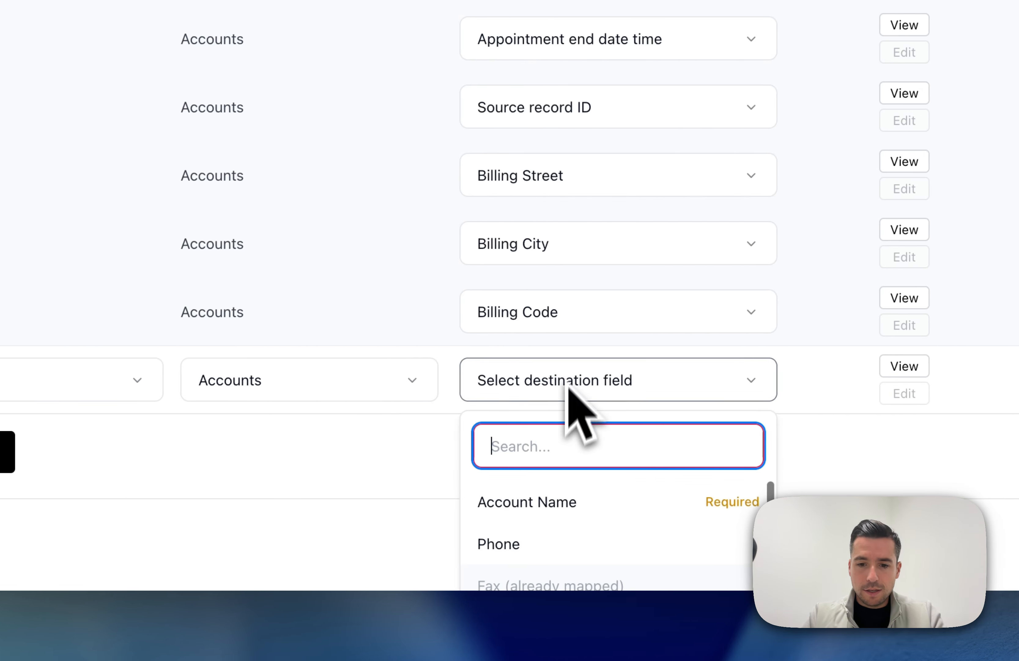
click(587, 505)
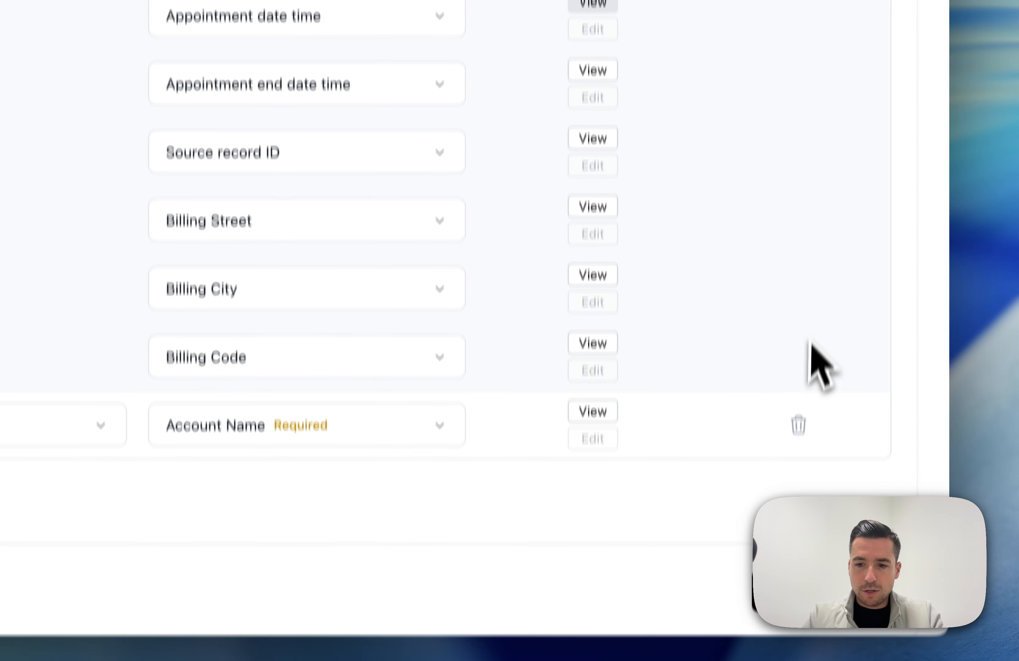
click(594, 412)
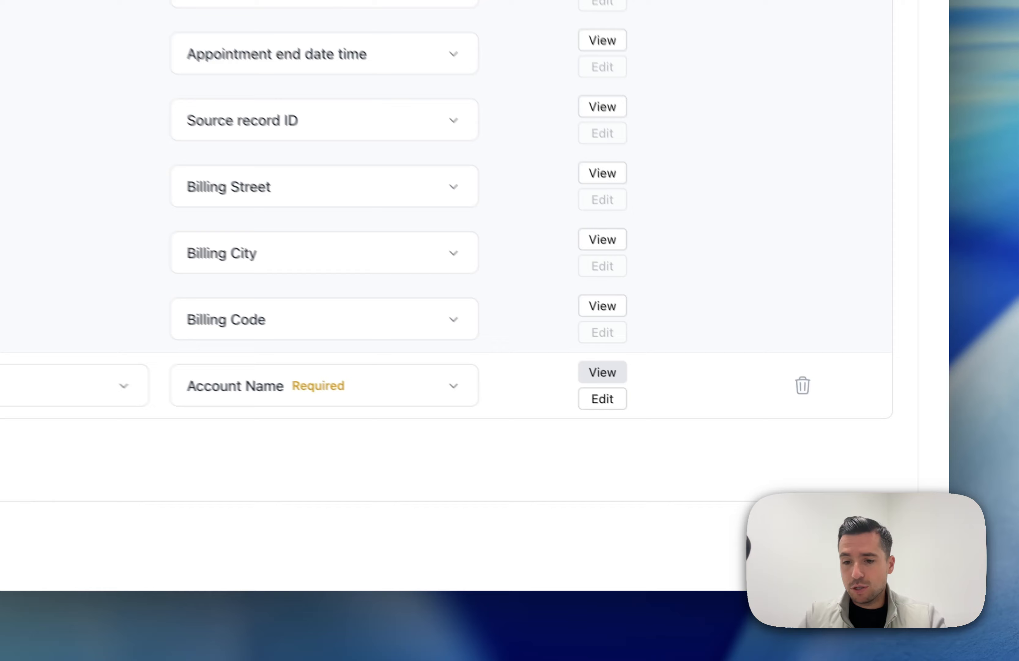
Reorder the booking details as Account Name, Customer email address, Field agent, Booking date time and Customer postcode, and save the order.
scroll(695, 471, up, 7)
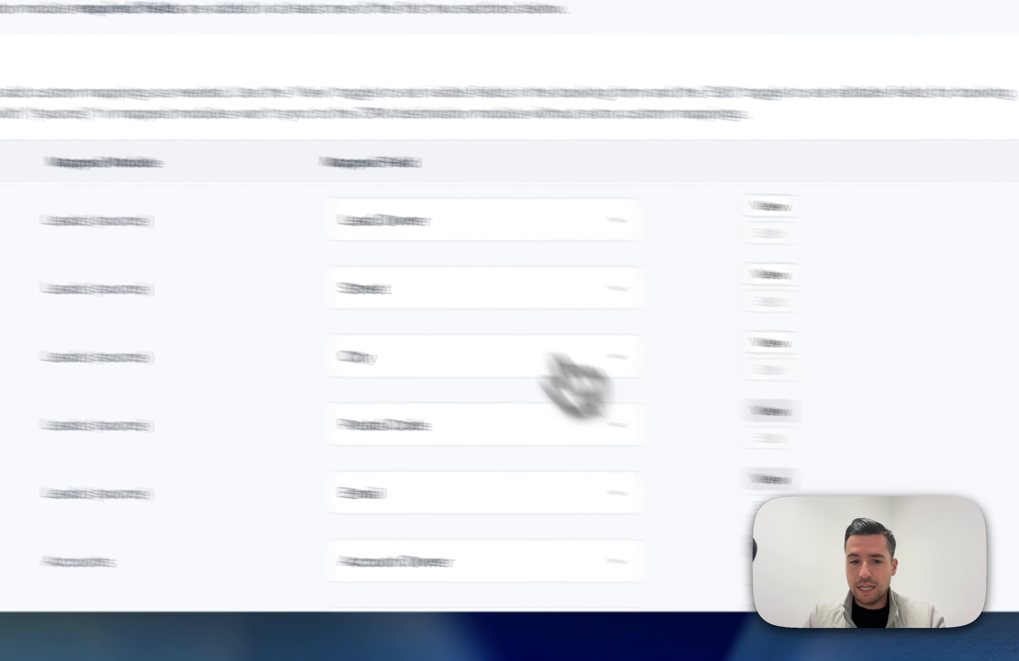
click(206, 326)
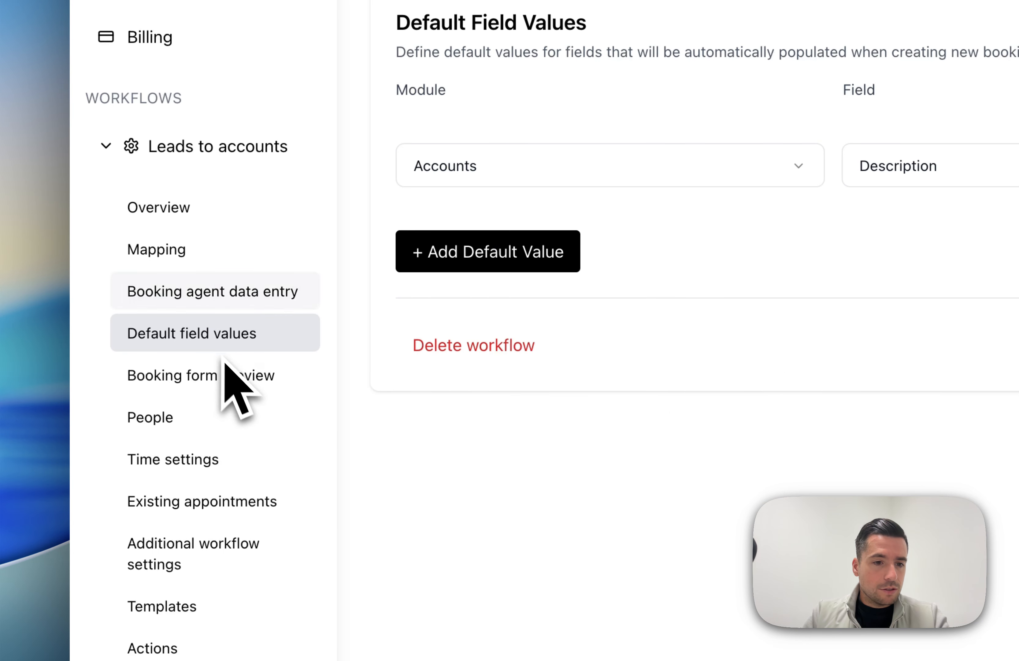
click(219, 365)
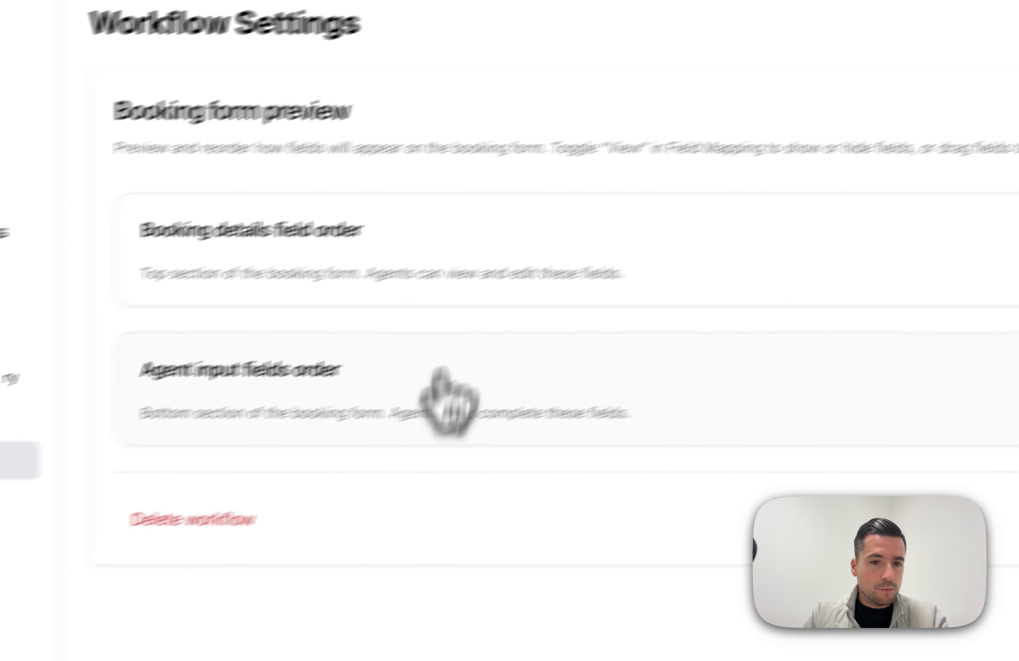
click(502, 255)
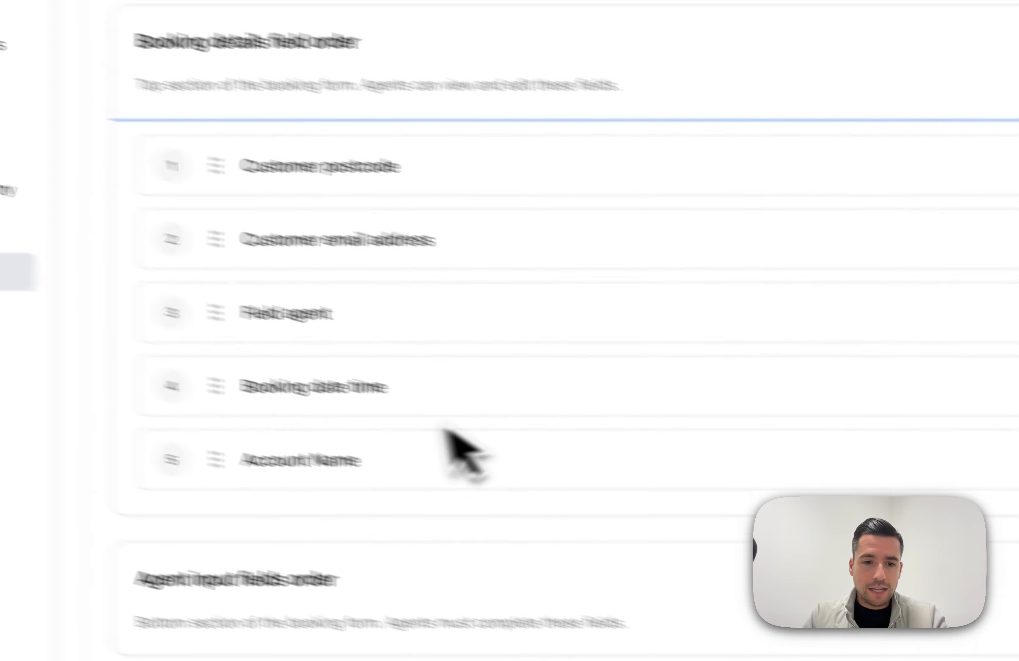
drag(215, 460, 211, 164)
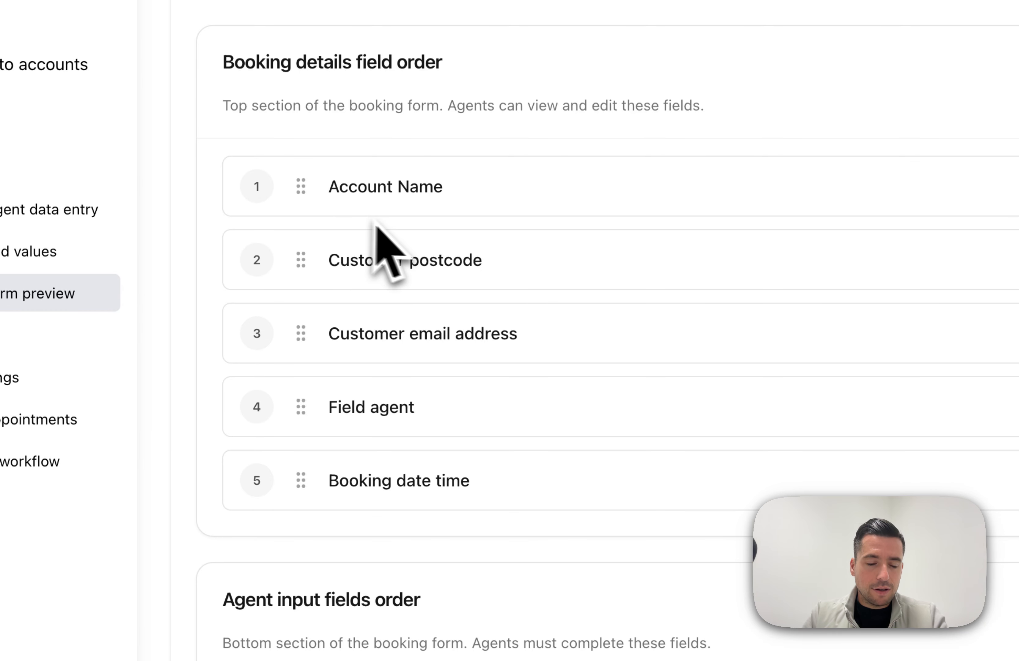
drag(313, 336, 307, 284)
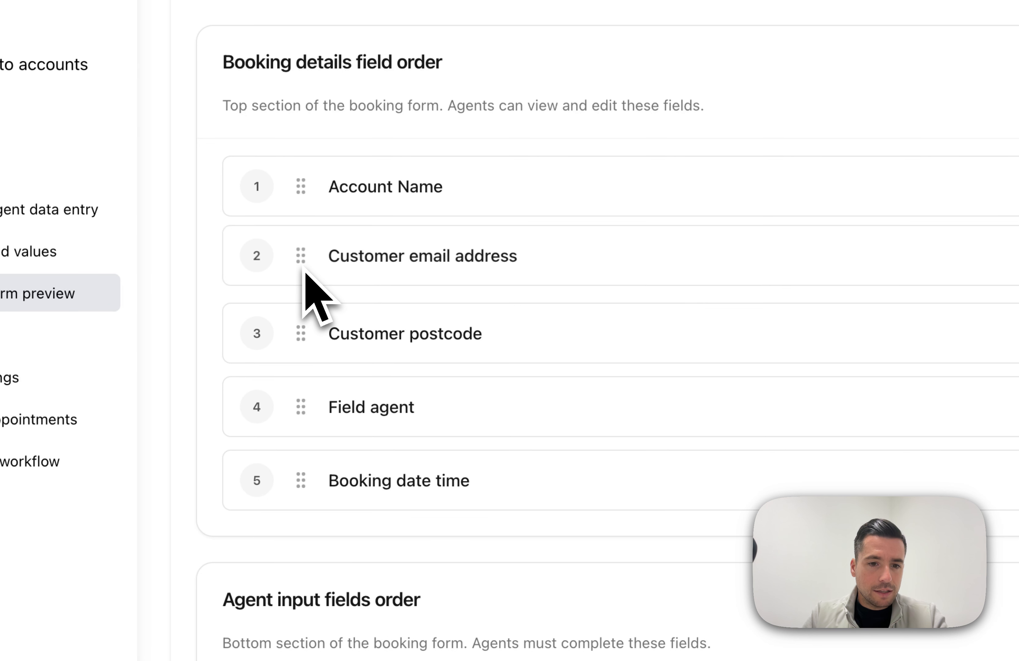
drag(302, 409, 303, 348)
drag(307, 478, 303, 414)
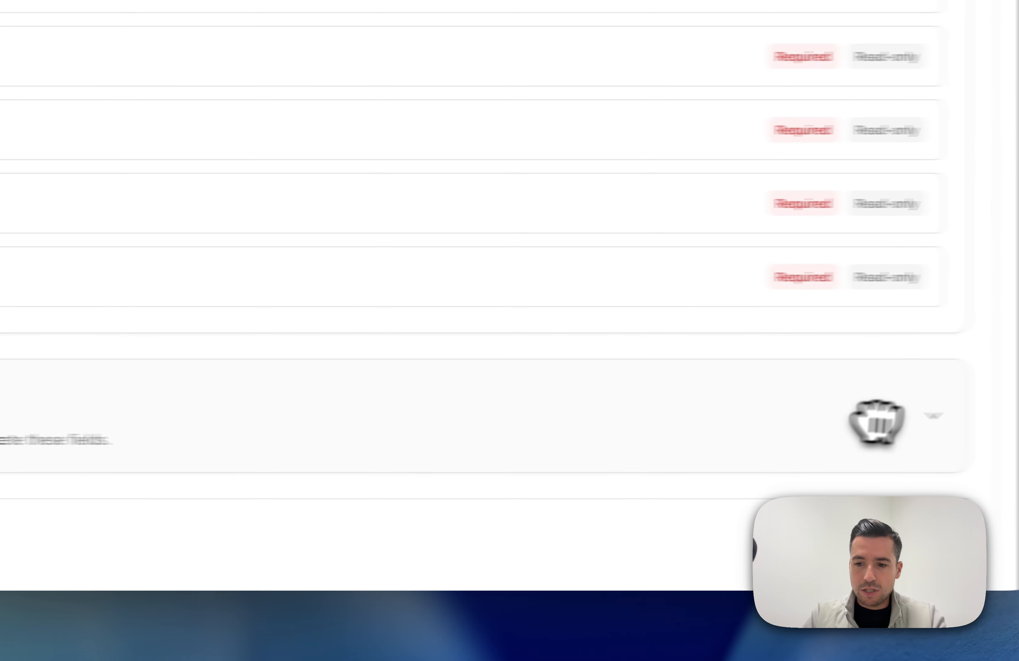
click(821, 546)
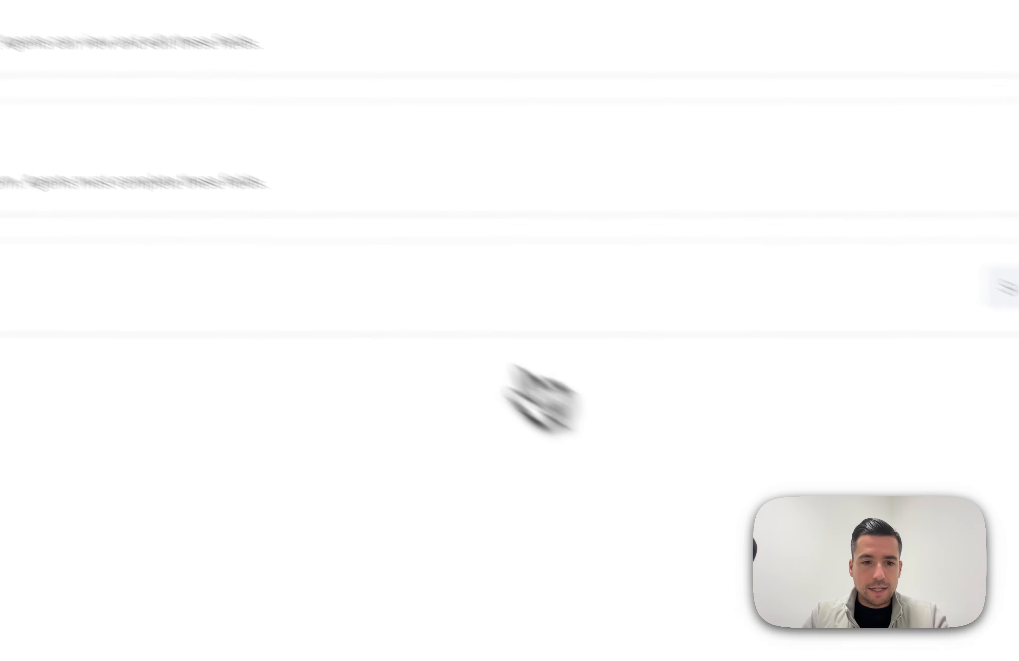
Examine the fields listed in the Agent input fields order section of the booking form preview.
click(636, 248)
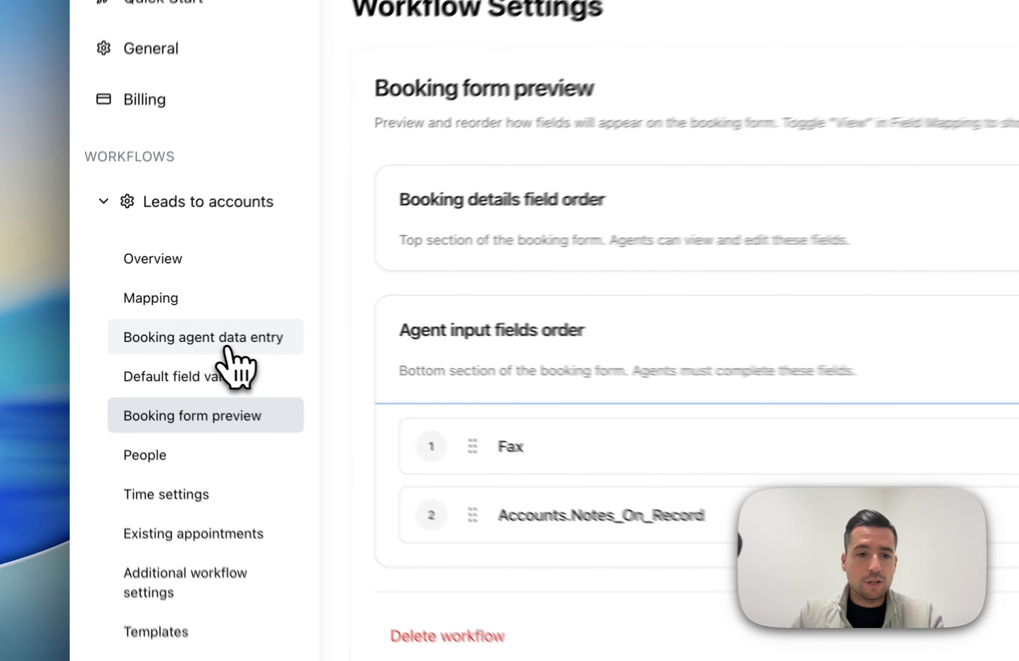
click(155, 323)
click(157, 365)
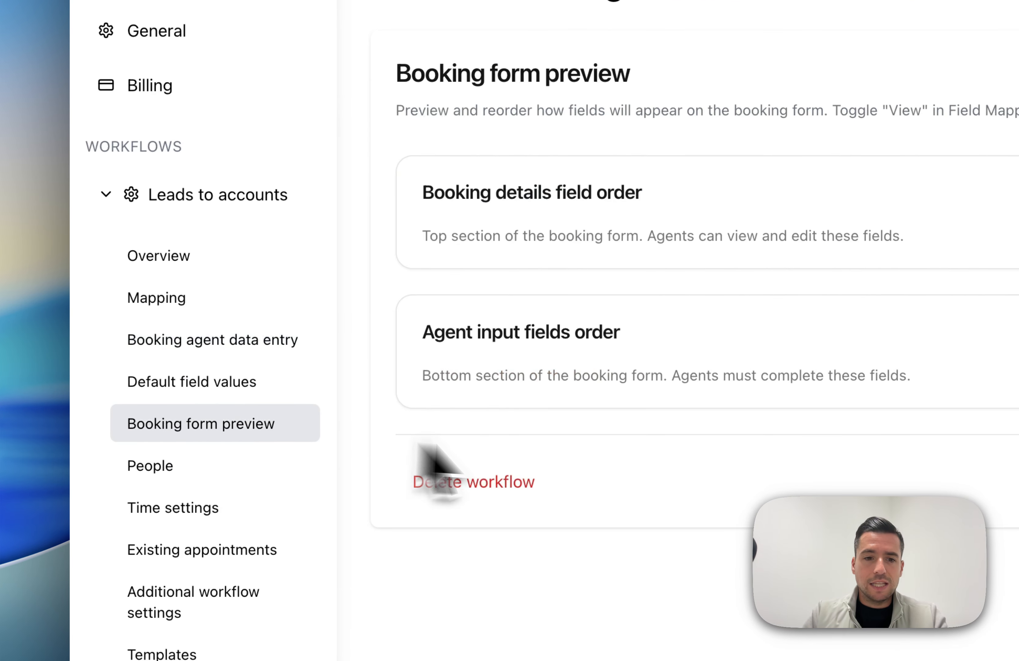
click(577, 361)
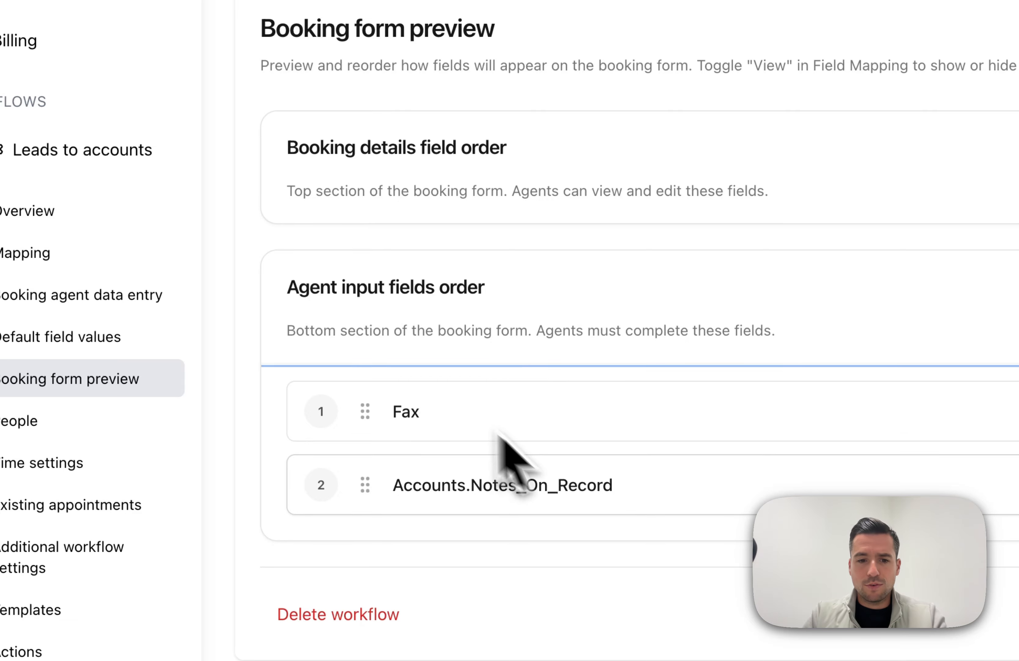
Add the listed user as a field agent in the workflow's People settings, and review the assigned users and administrators.
click(44, 423)
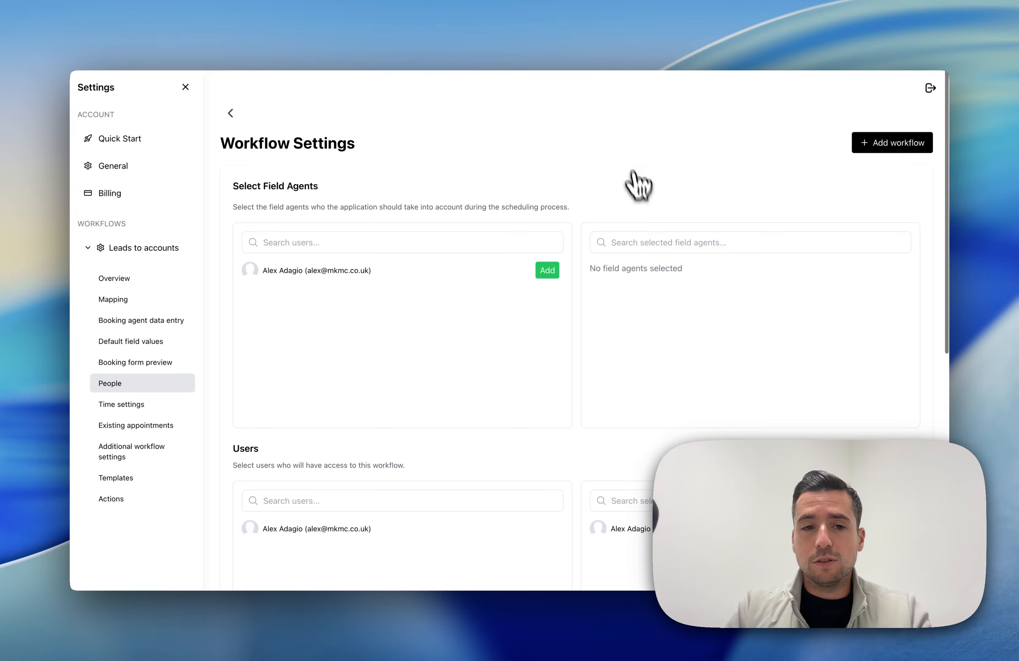
scroll(641, 198, down, 2)
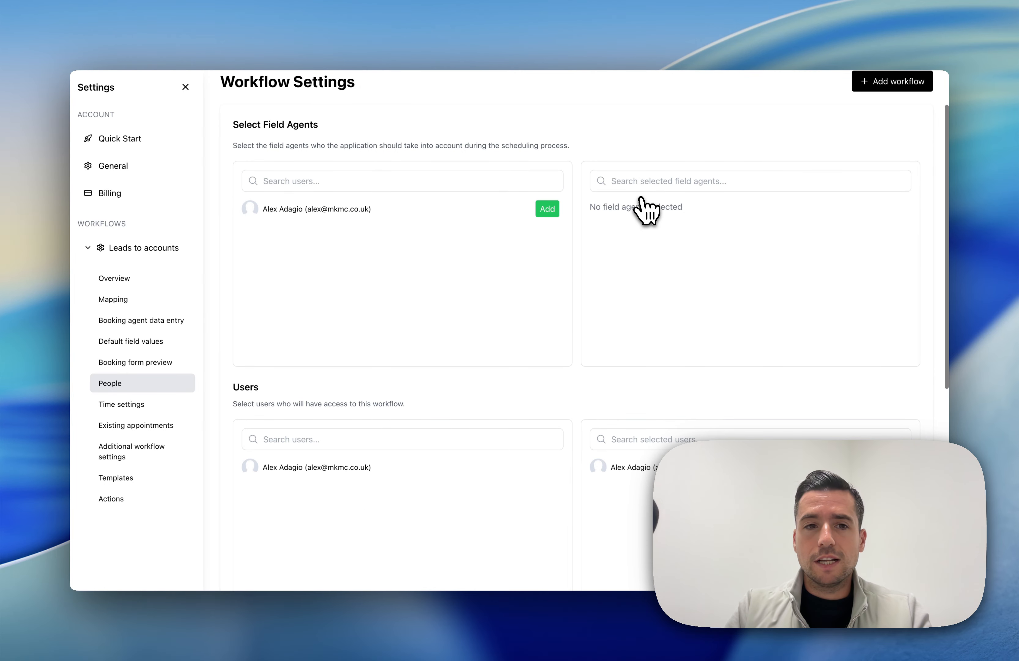
scroll(641, 198, down, 1)
scroll(641, 198, up, 1)
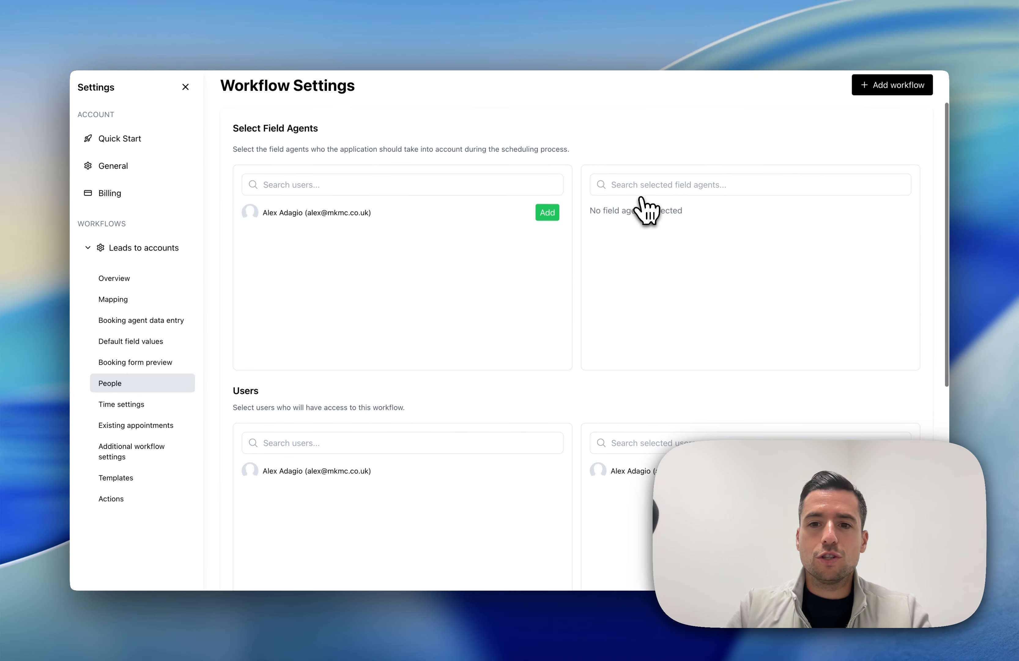
scroll(592, 253, down, 2)
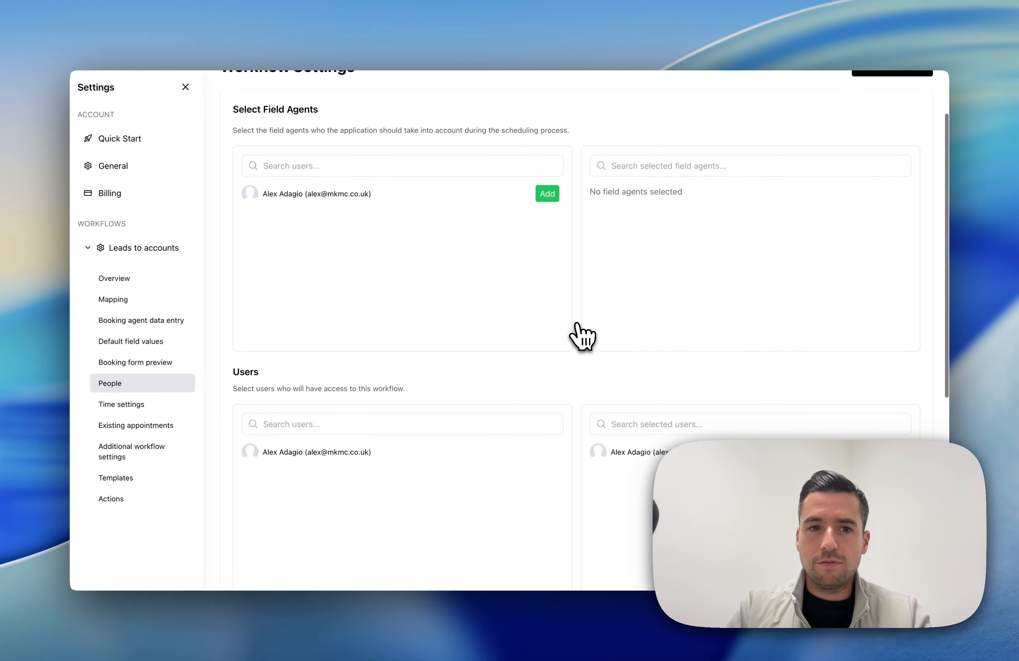
scroll(580, 330, up, 3)
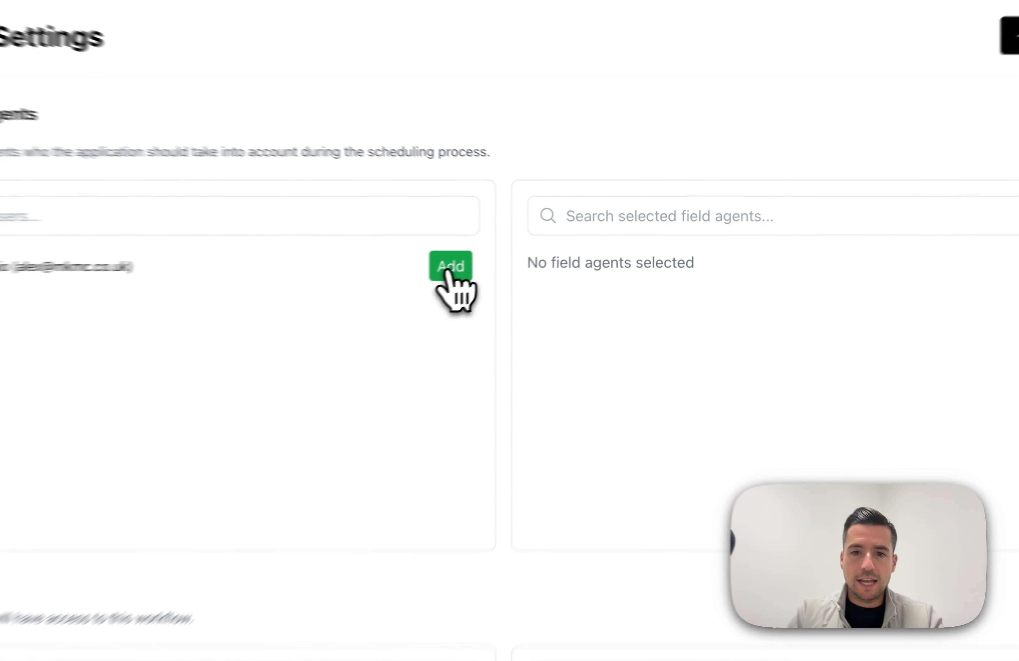
click(547, 248)
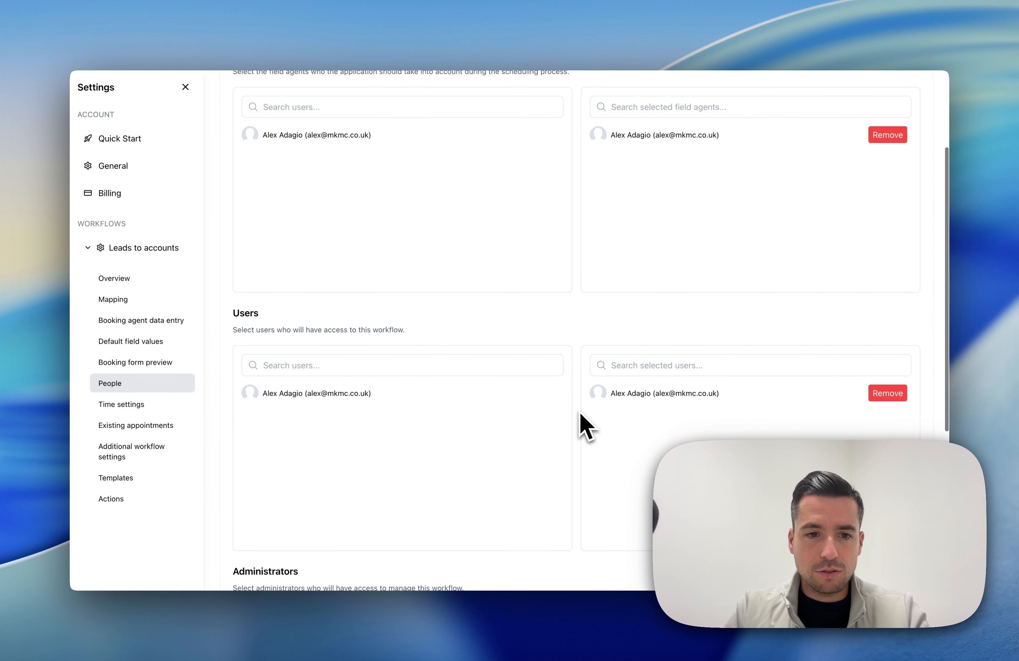
scroll(581, 414, down, 3)
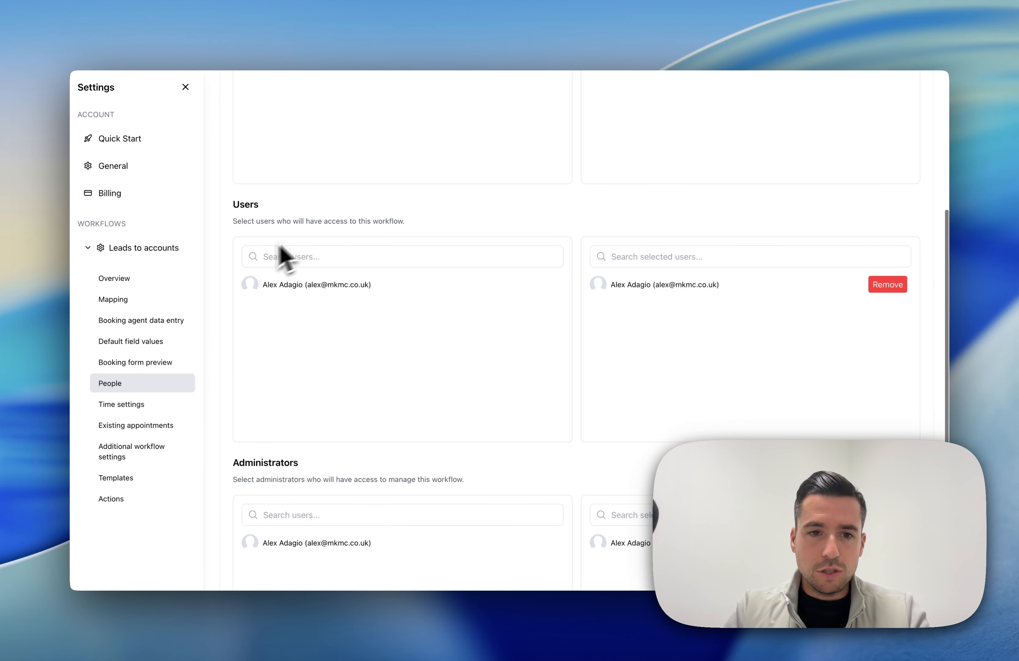
scroll(471, 404, down, 4)
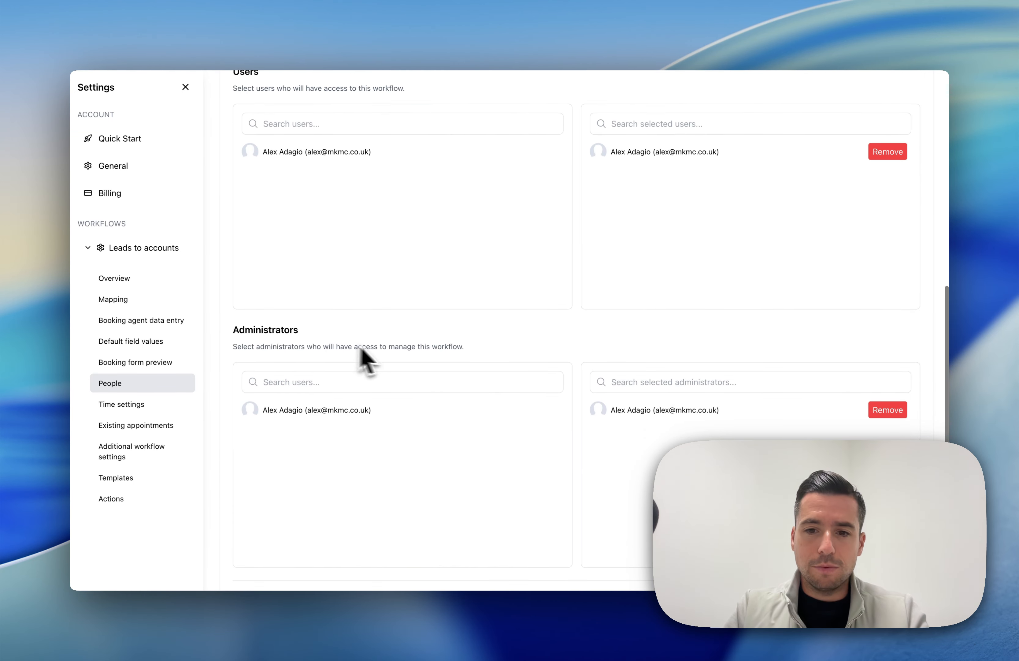
Review the selected field agents, users and administrators in the workflow's People settings.
scroll(516, 333, up, 1)
scroll(539, 364, up, 4)
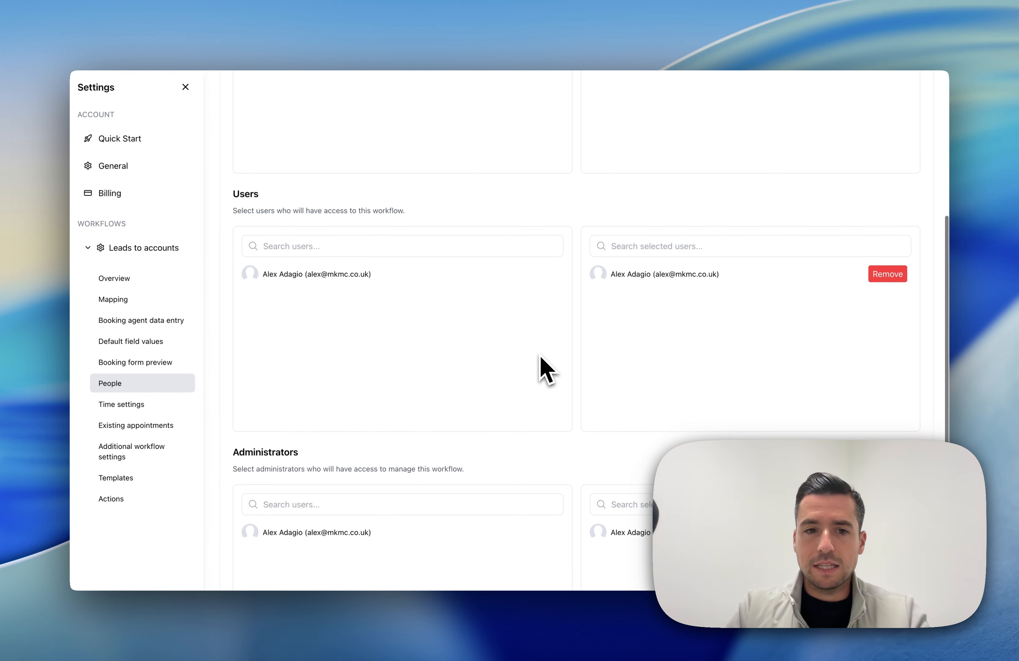
scroll(586, 259, up, 5)
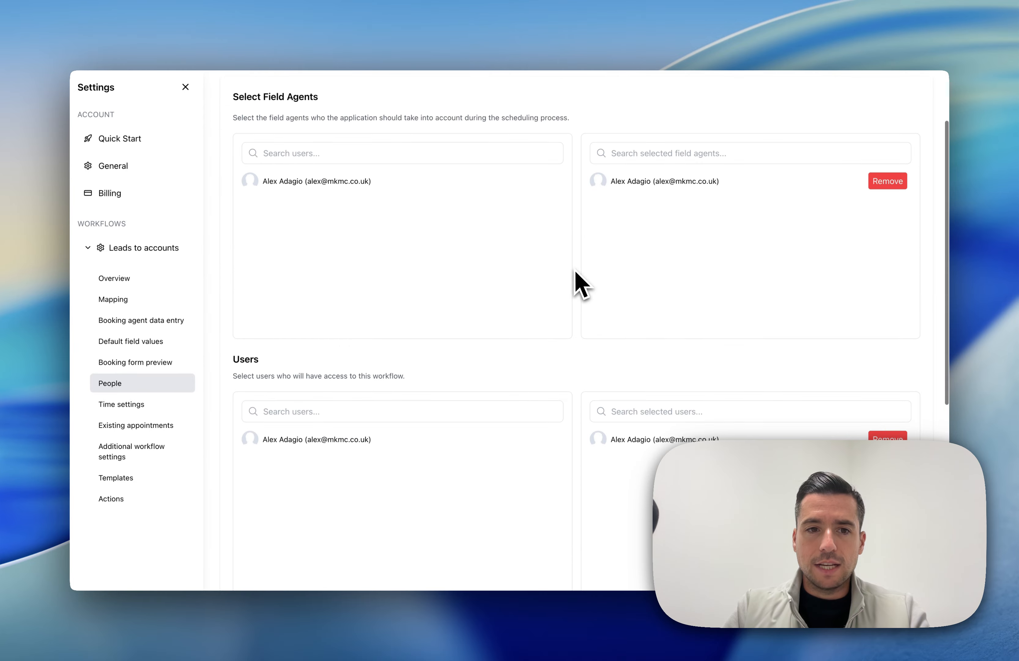
triple_click(278, 187)
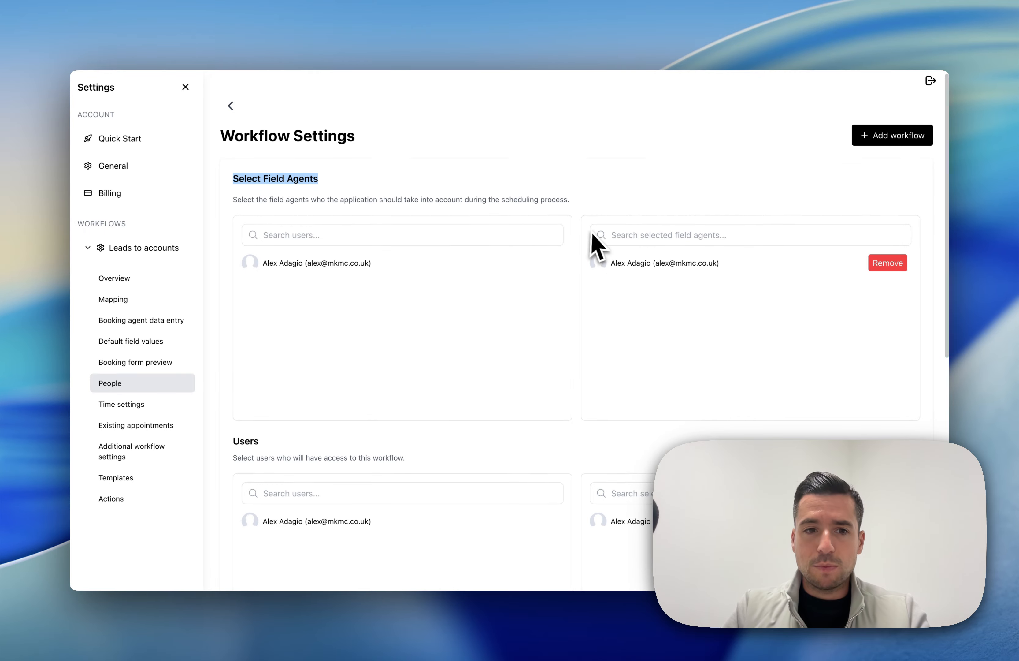
scroll(595, 242, down, 5)
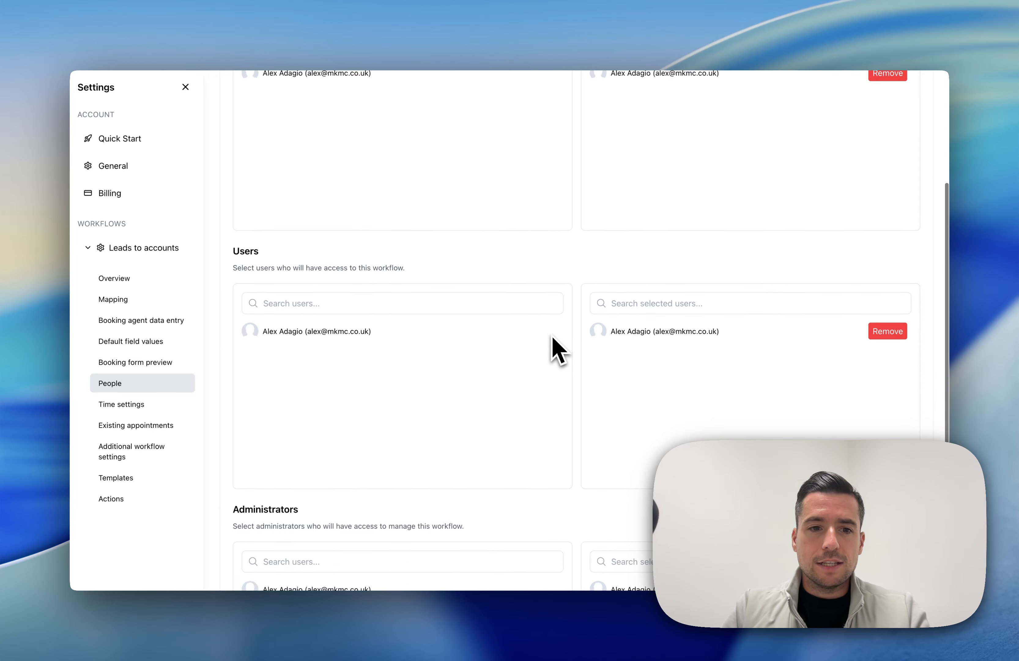
scroll(552, 335, down, 1)
double_click(259, 202)
click(256, 204)
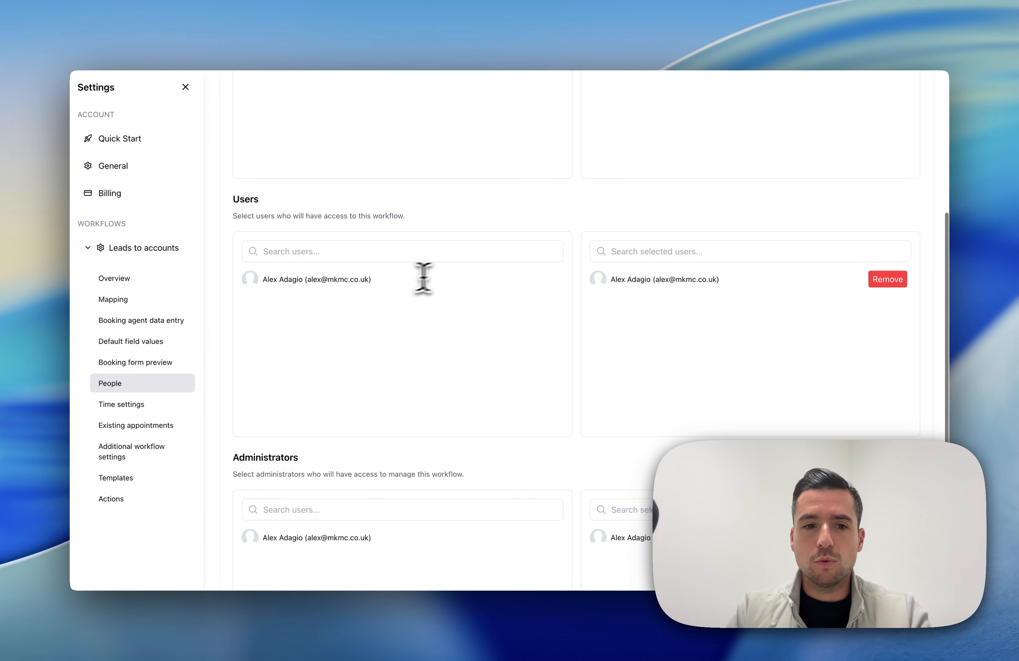
scroll(396, 348, down, 5)
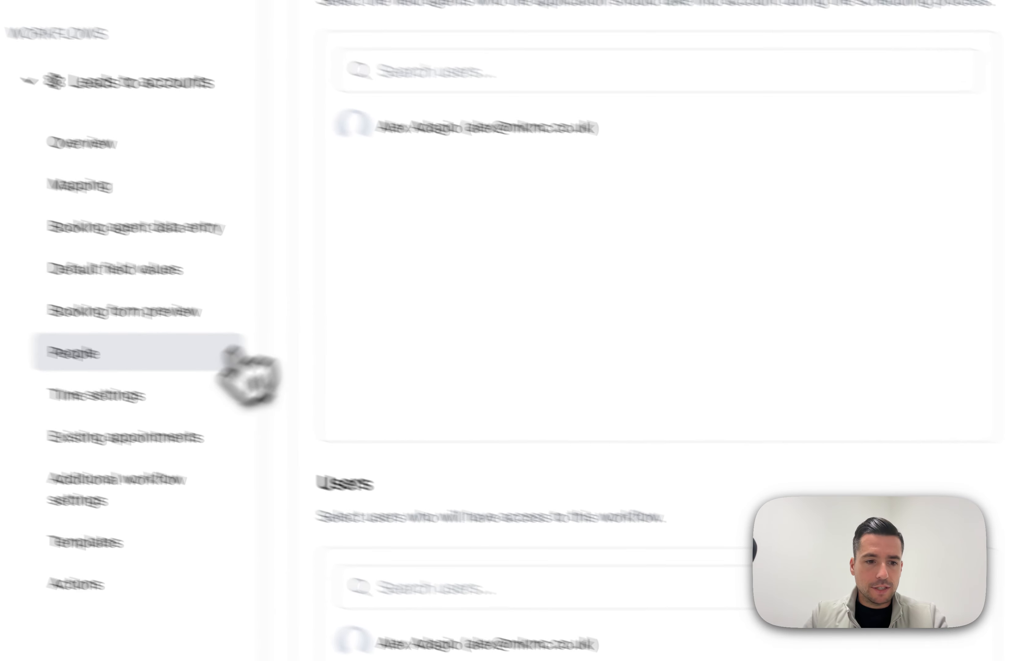
Set Days In Advance to 10 in the time settings of the Leads to accounts workflow.
click(122, 404)
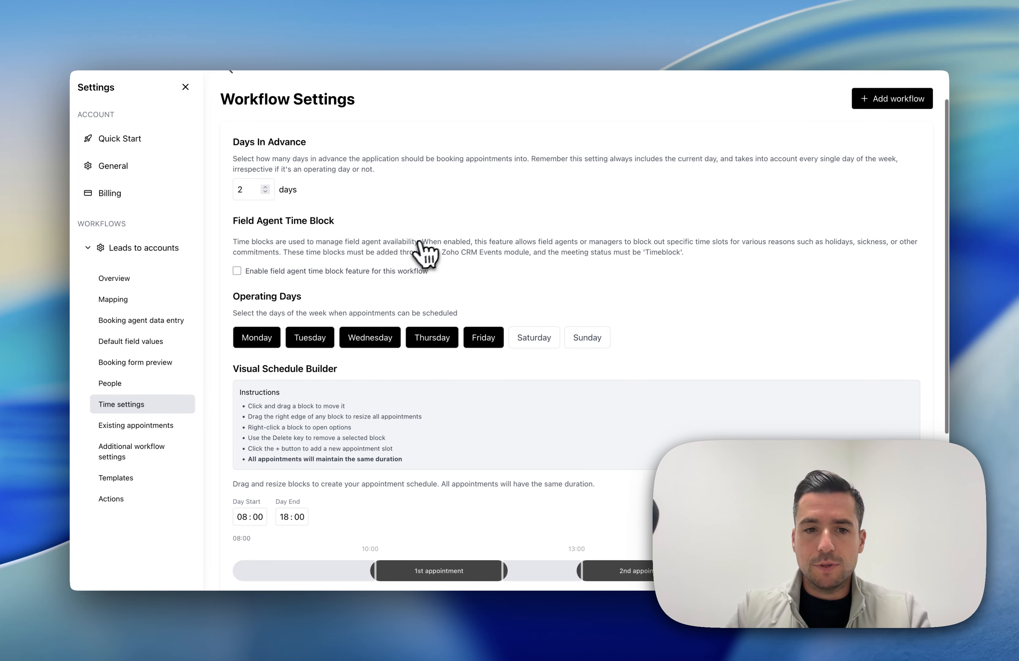
scroll(455, 245, up, 1)
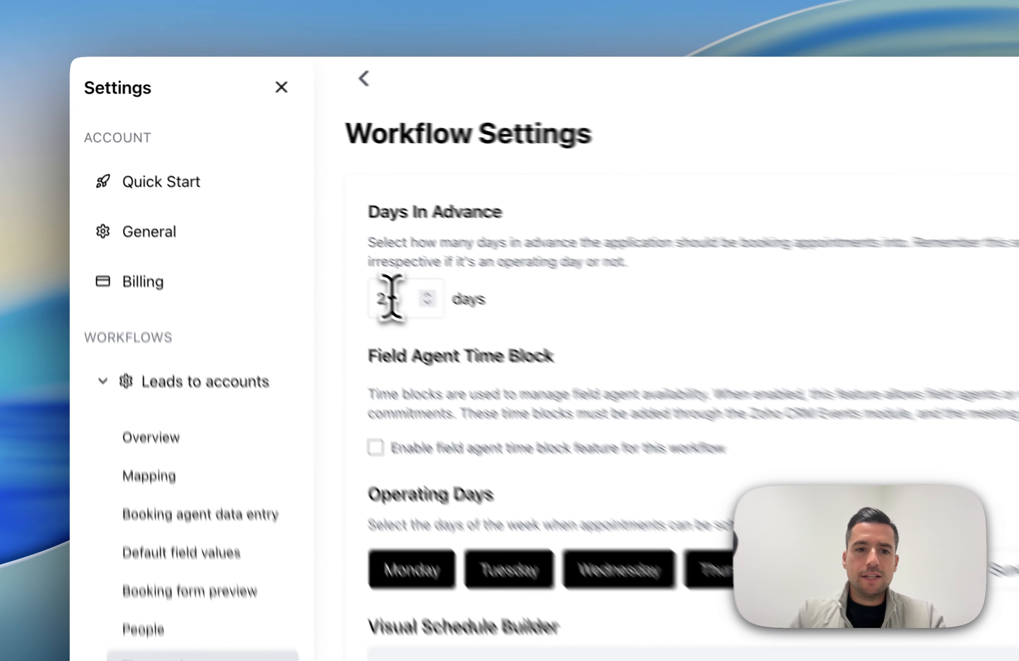
double_click(248, 202)
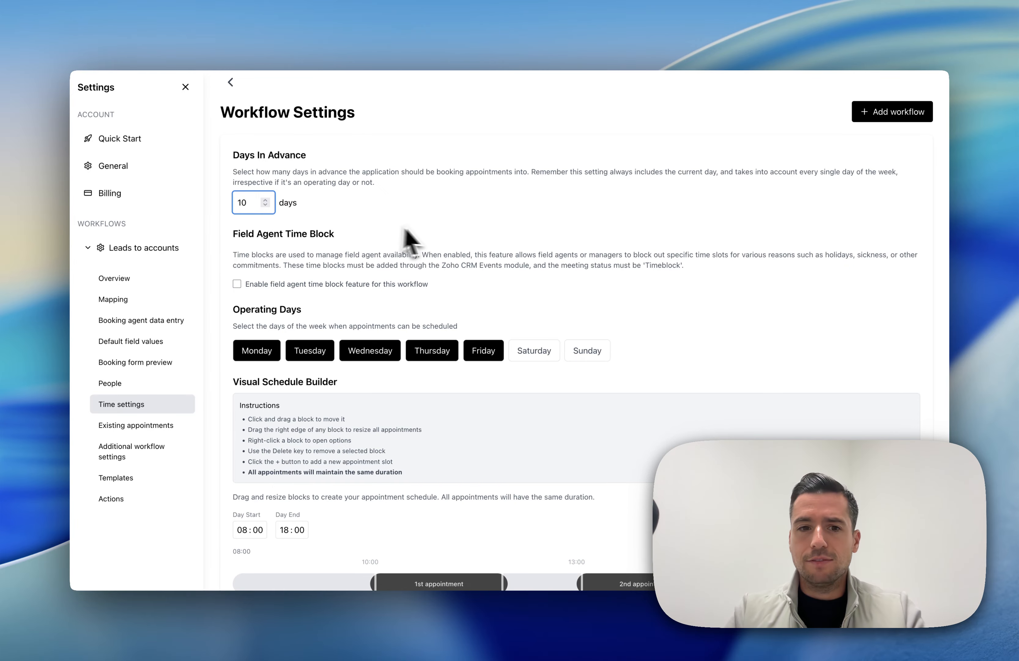
Enable the field agent time block feature for the workflow and check the meeting status name it requires.
scroll(405, 230, down, 2)
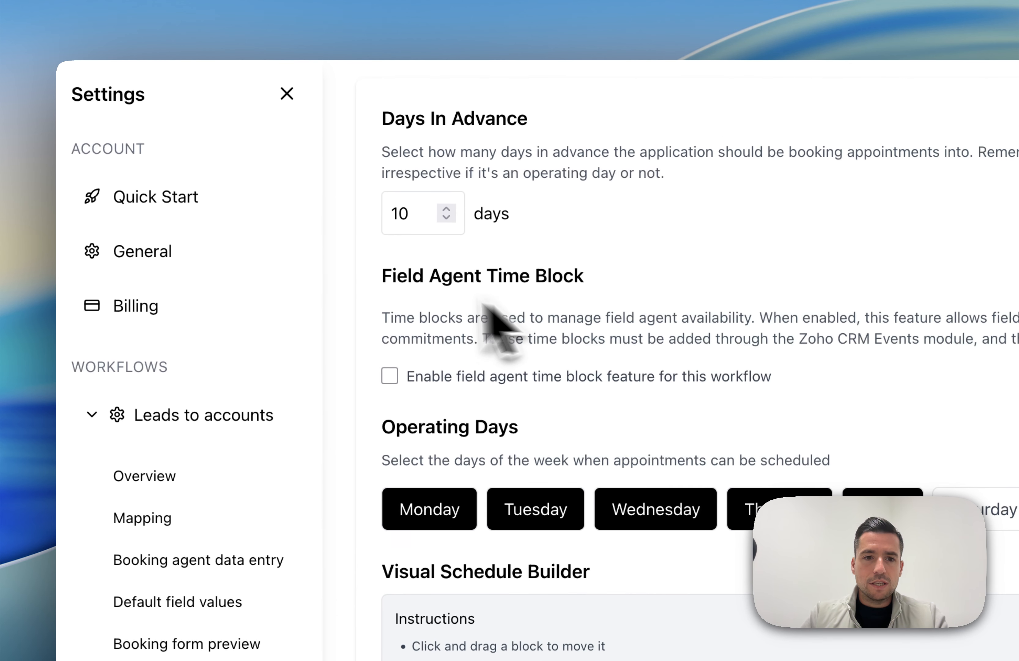
drag(240, 178, 340, 183)
click(599, 287)
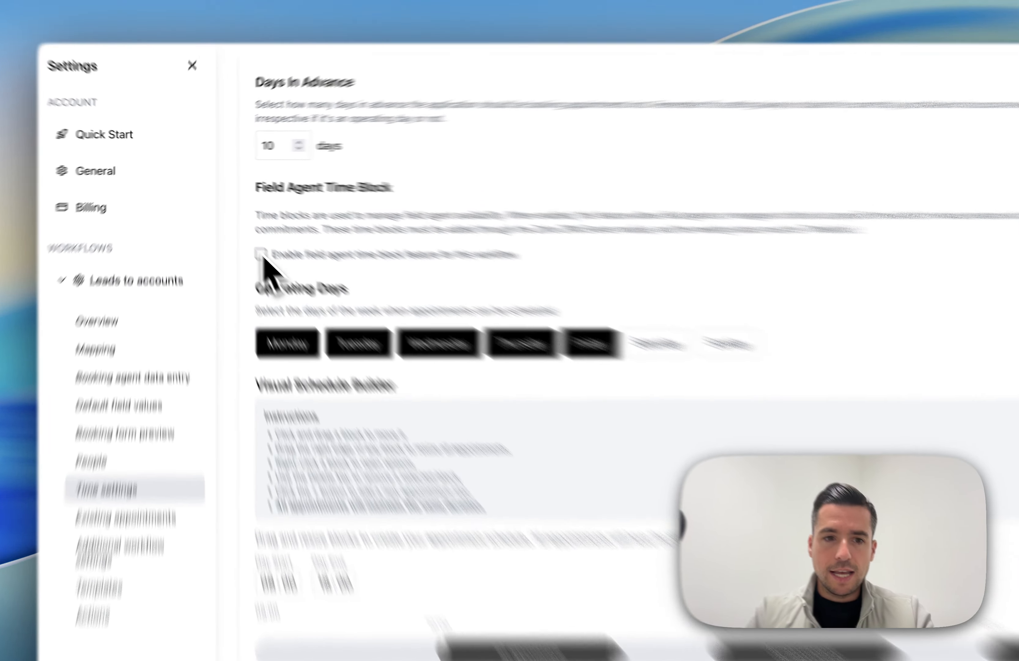
click(391, 376)
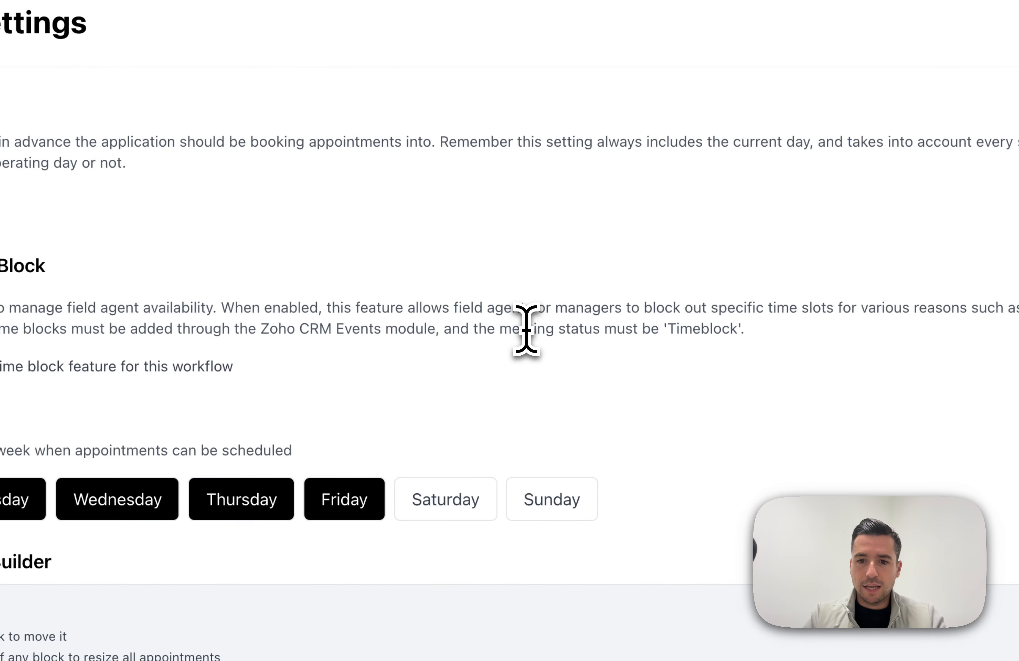
double_click(699, 328)
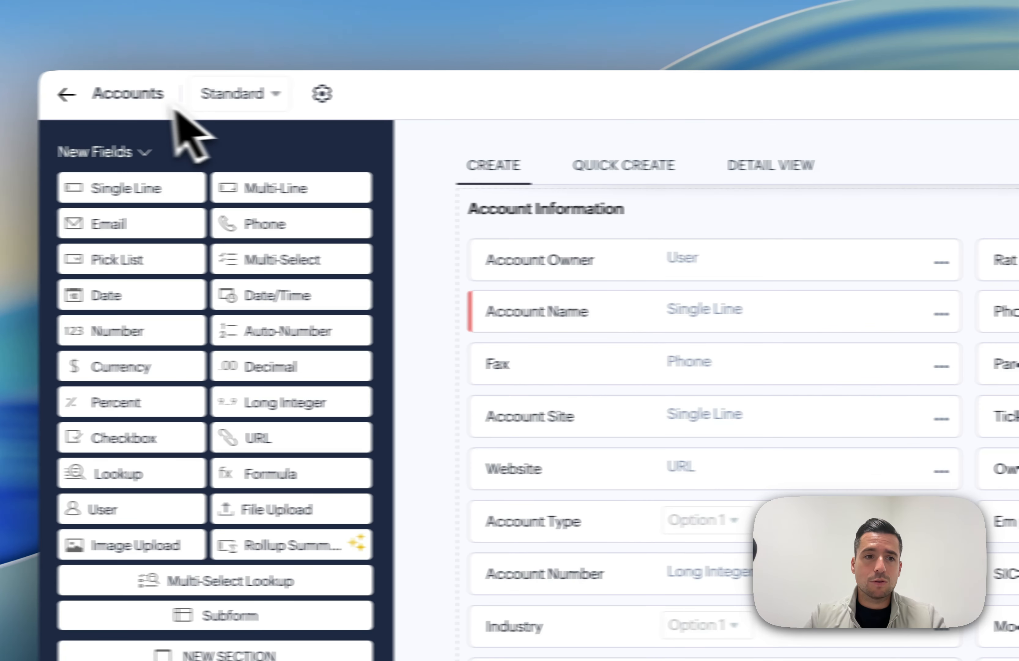
Switch to Zoho CRM and open the Meeting status field's properties in the Standard layout of the Meetings module.
click(67, 93)
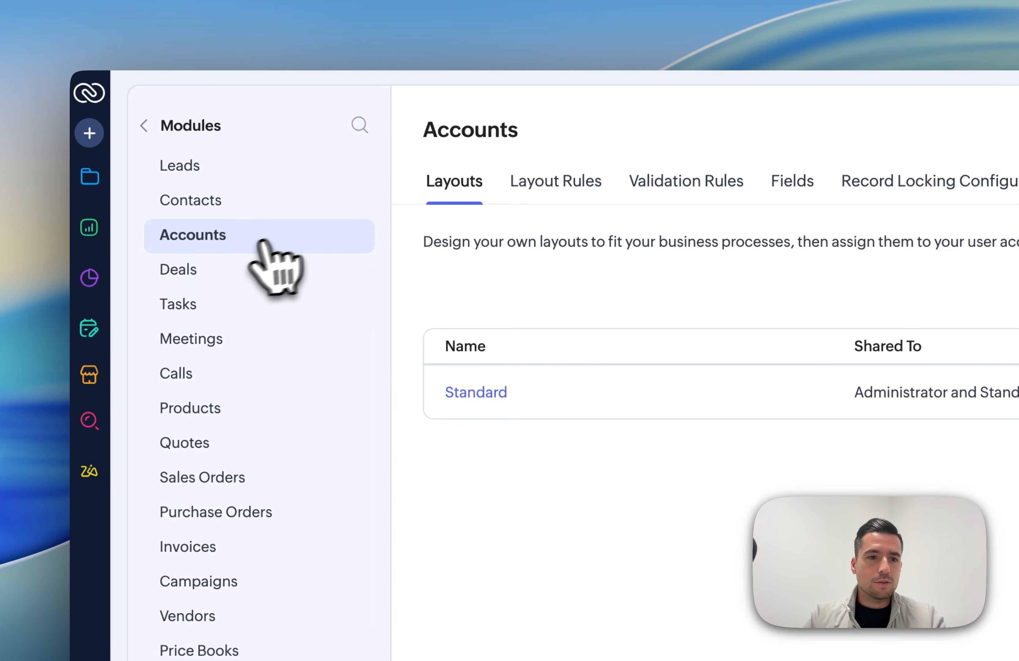
click(226, 339)
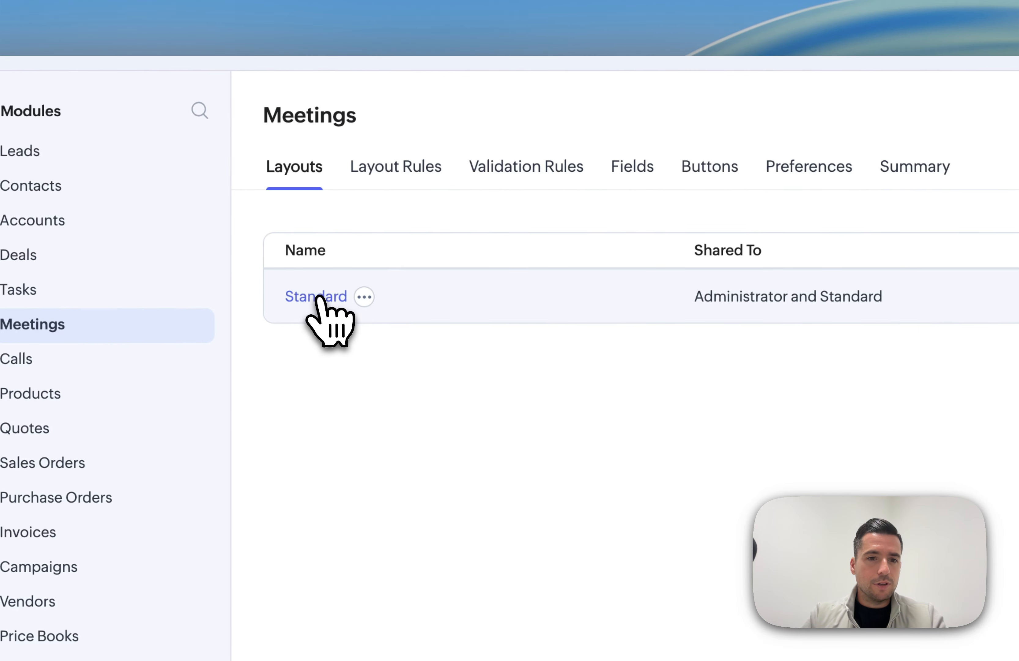
click(454, 308)
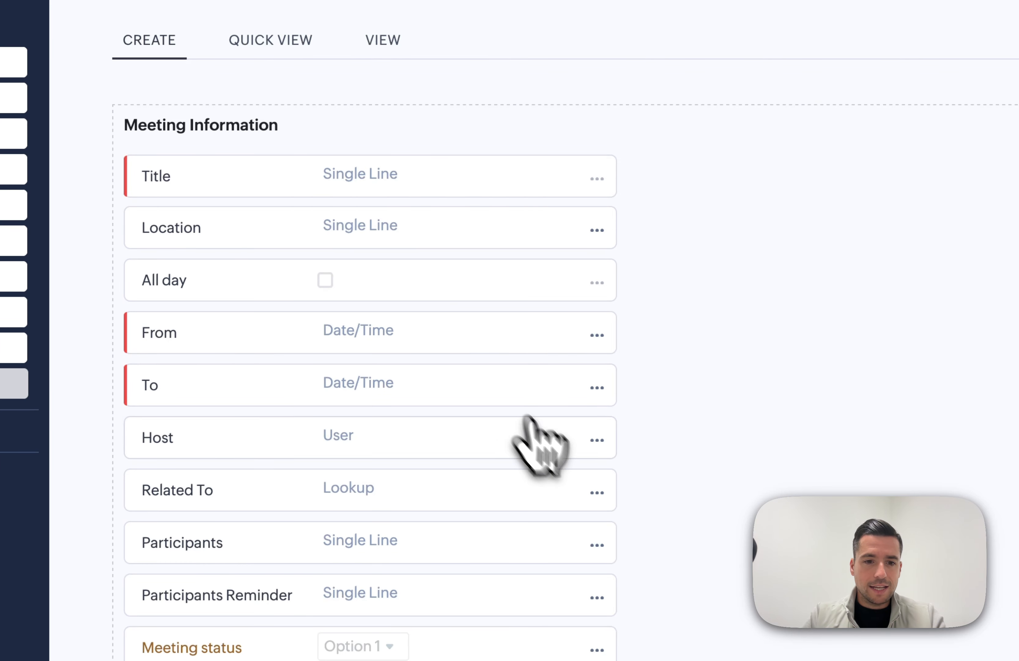
scroll(505, 469, down, 1)
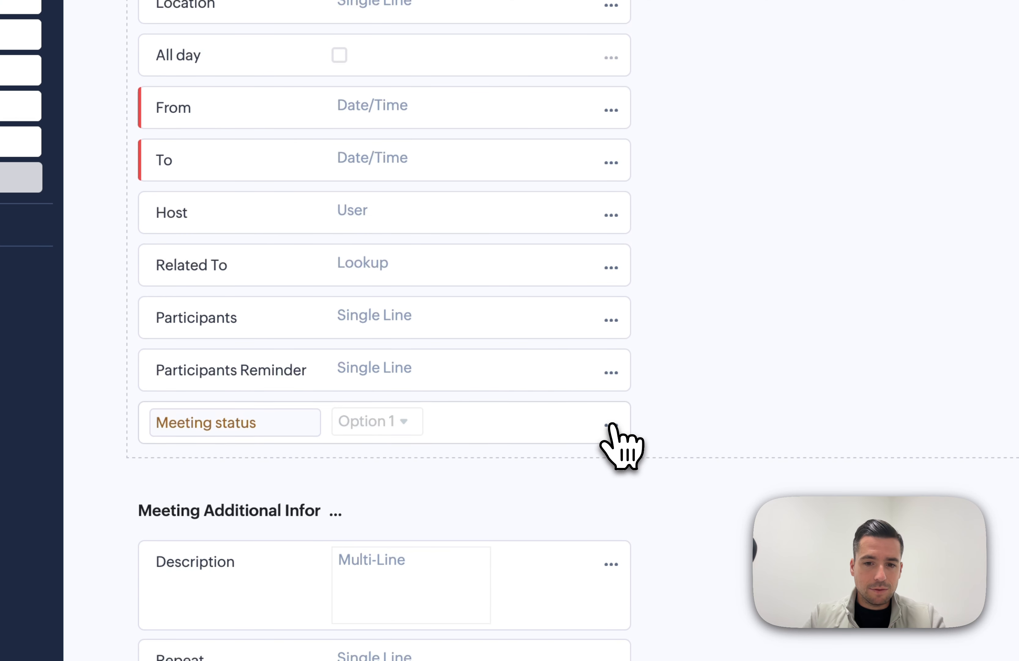
click(611, 433)
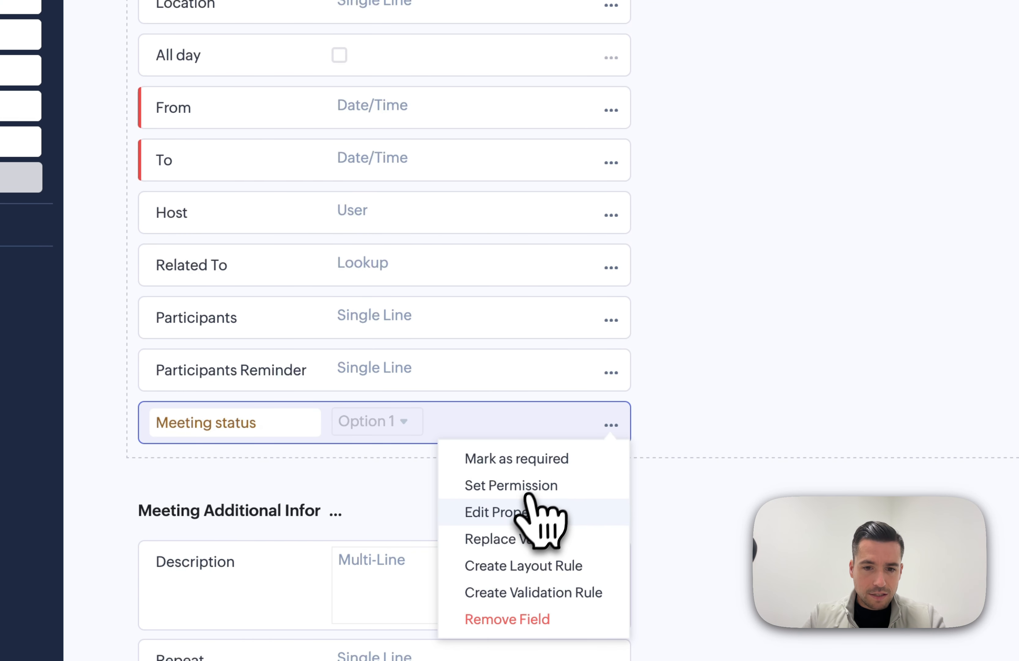
click(521, 511)
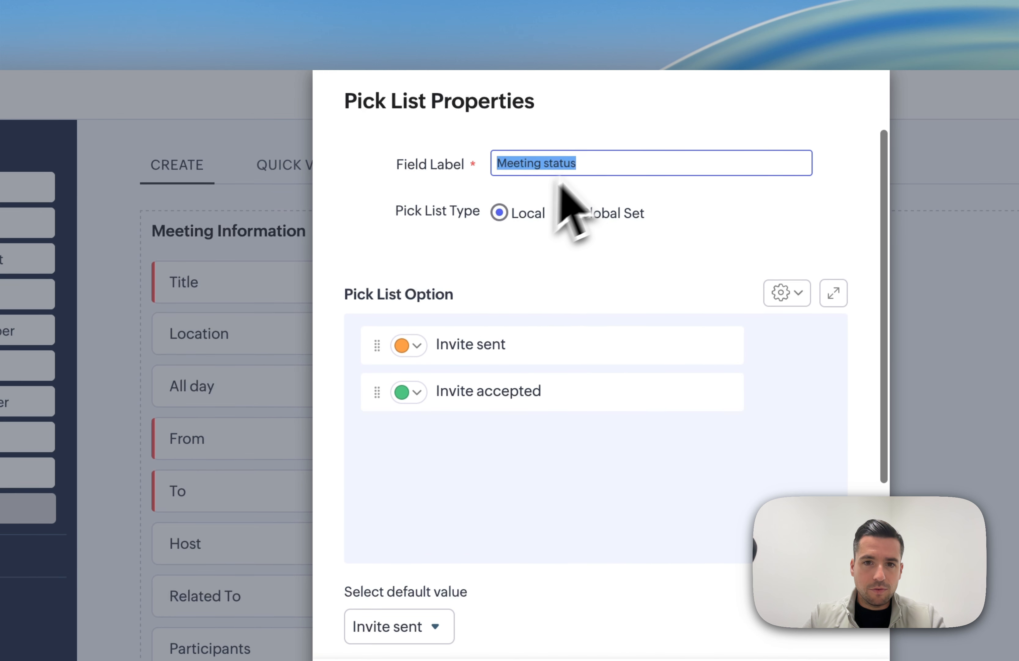
Rename the Meeting status pick list field as Current Status, keeping the Invite sent and Invite accepted options.
click(588, 86)
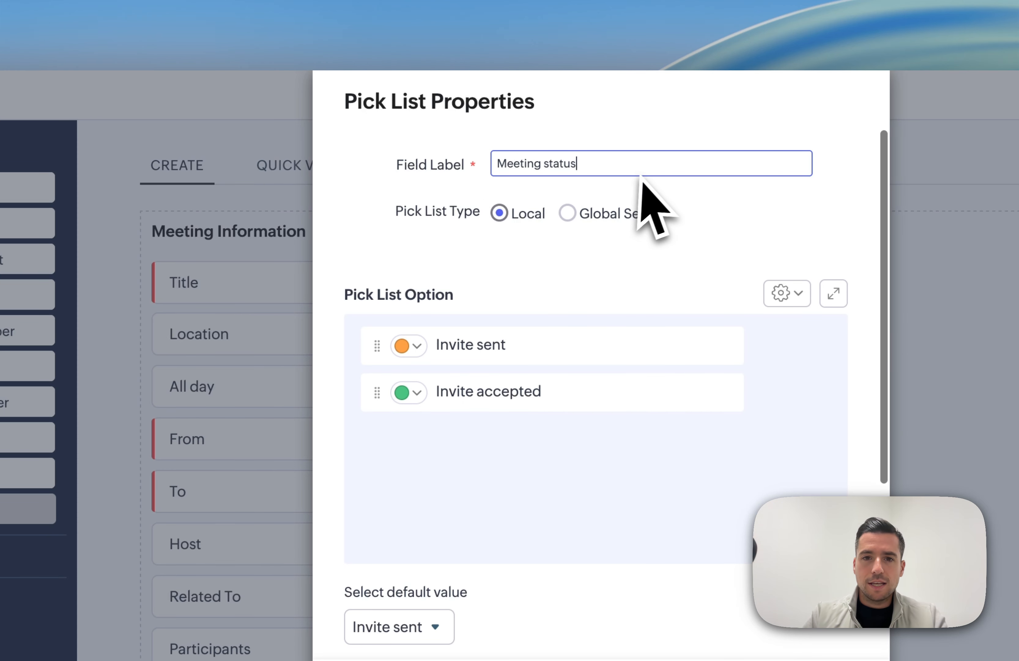
drag(591, 159, 466, 182)
click(538, 167)
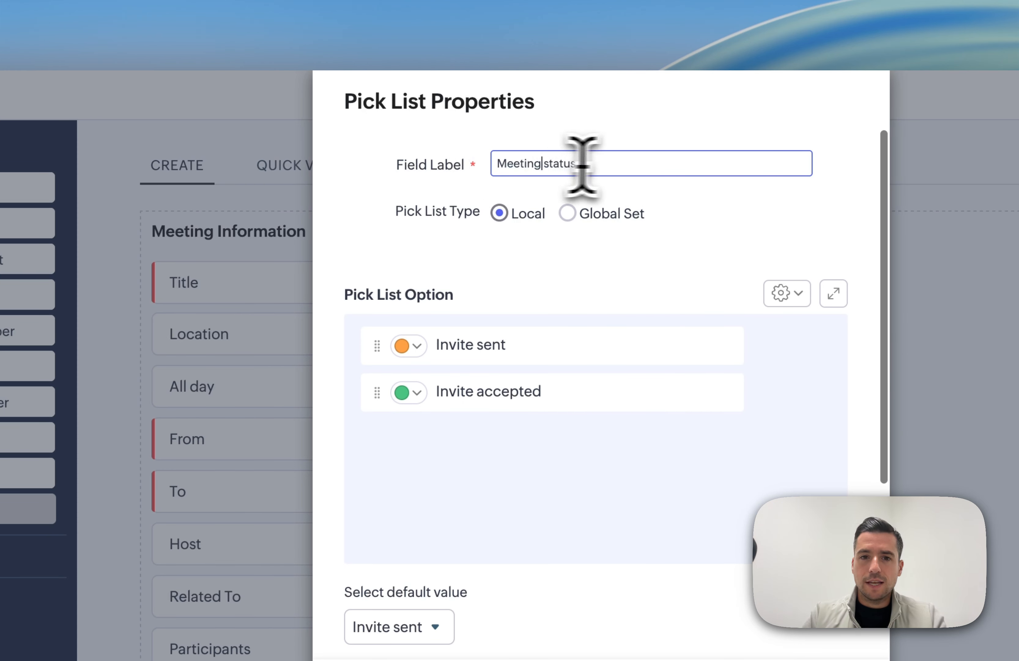
drag(624, 167, 460, 167)
click(459, 168)
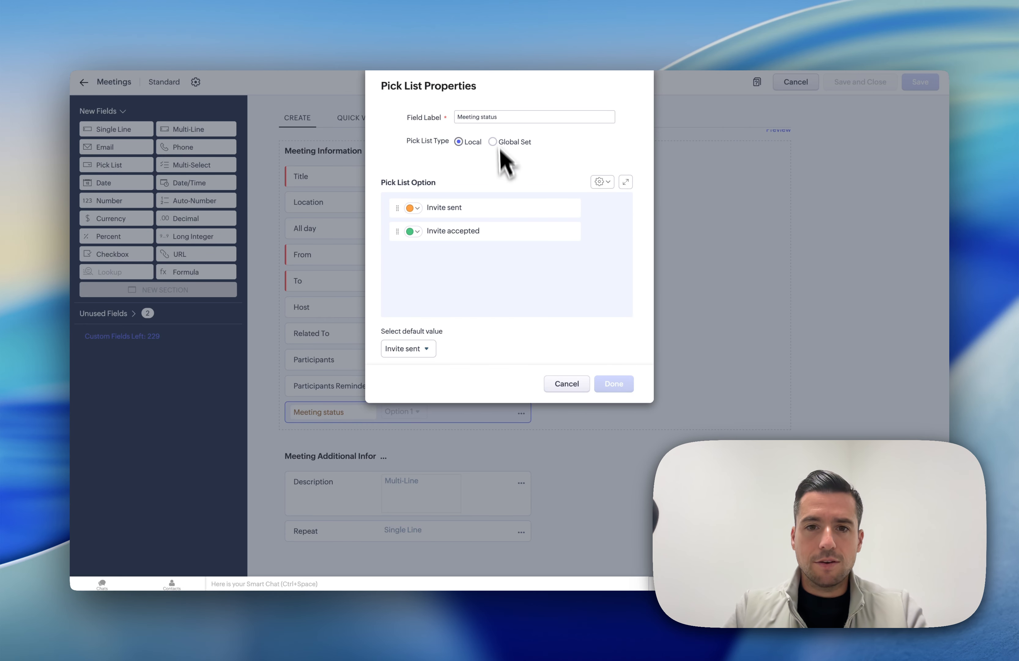
drag(500, 119, 407, 120)
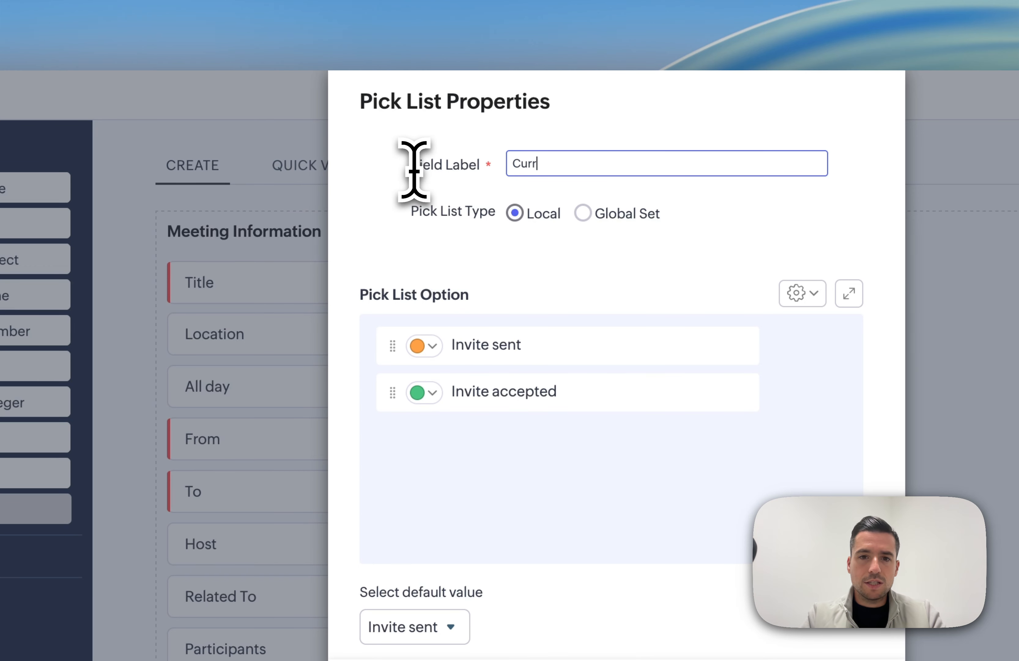
text(Current S)
key(BackSpace)
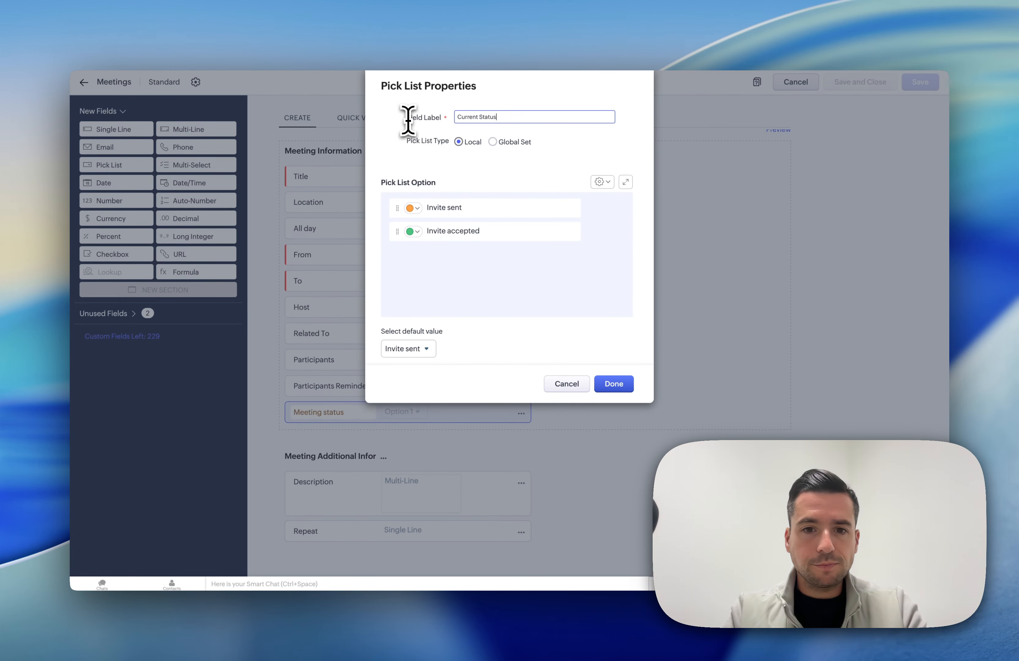
click(472, 207)
click(472, 231)
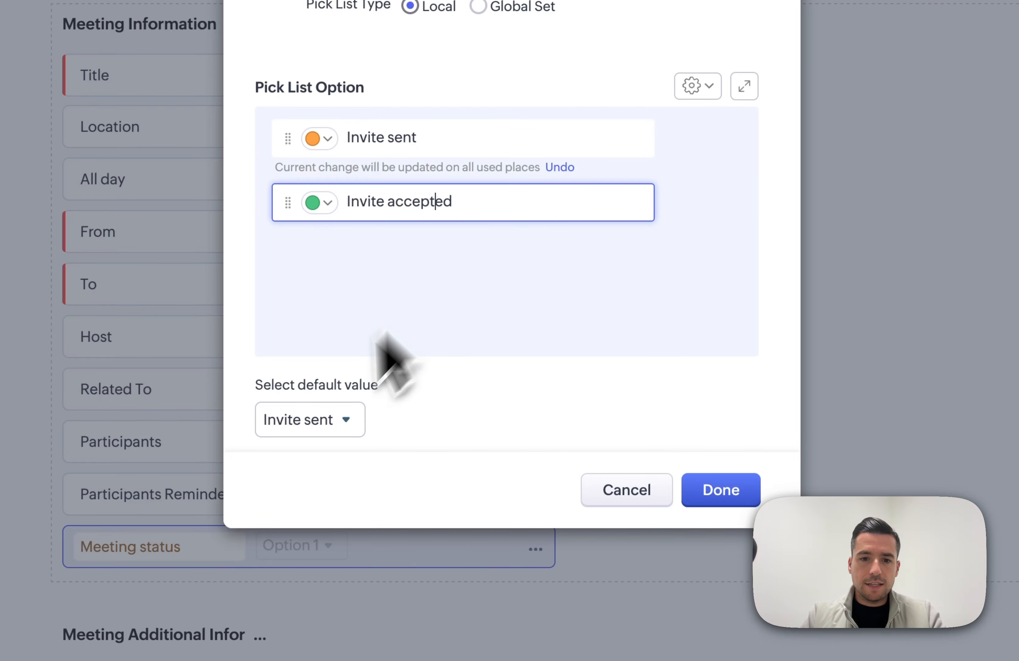
double_click(464, 238)
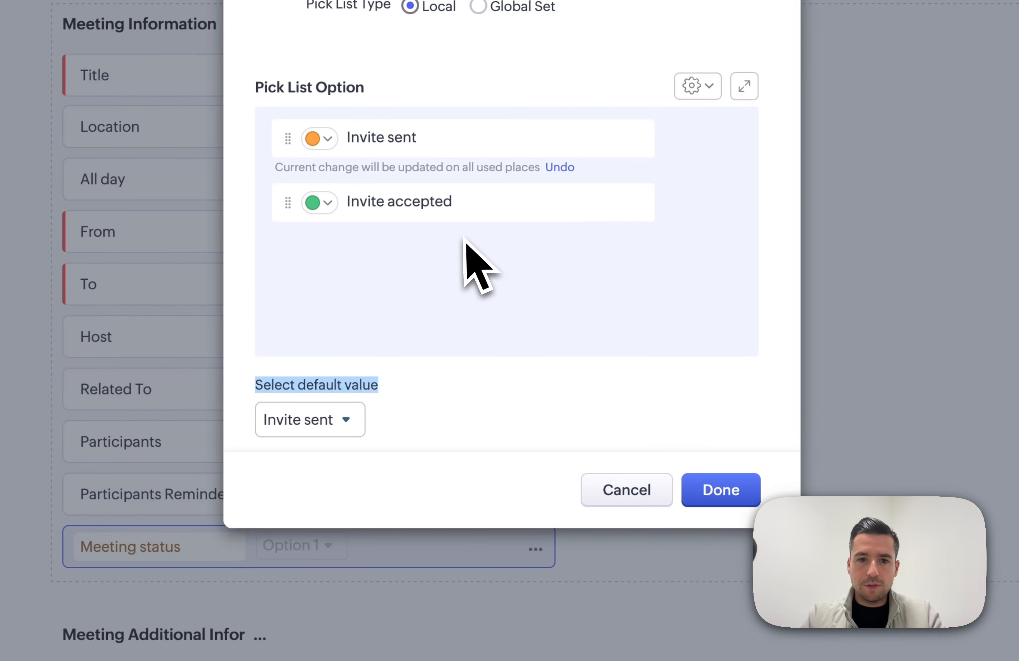
click(720, 489)
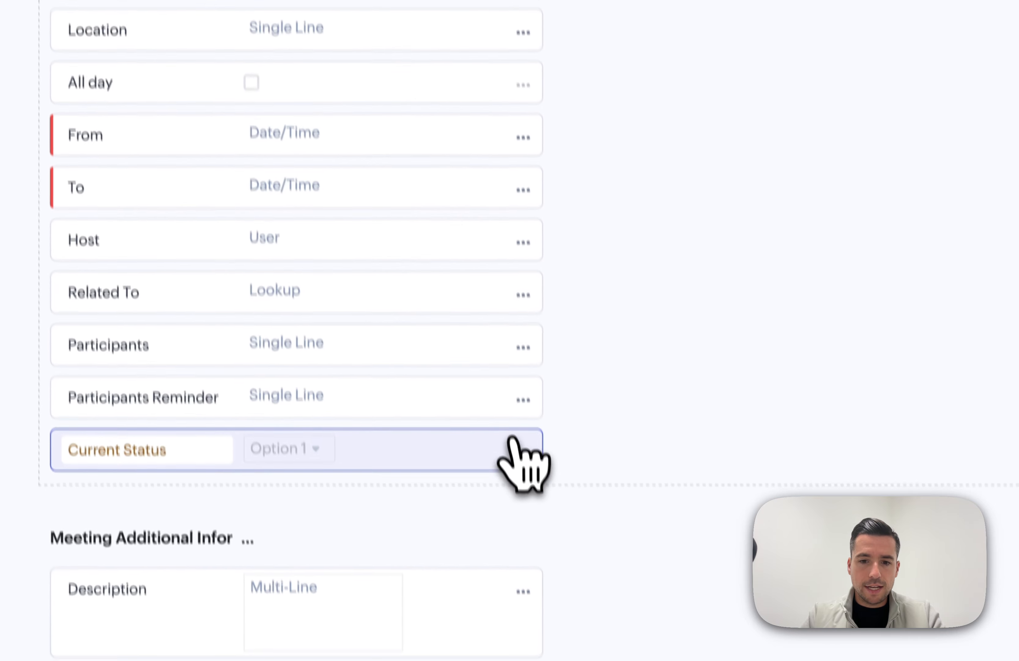
Add a Timeblock option below Invite accepted in the Current Status pick list and save the Meetings layout.
click(522, 451)
click(451, 516)
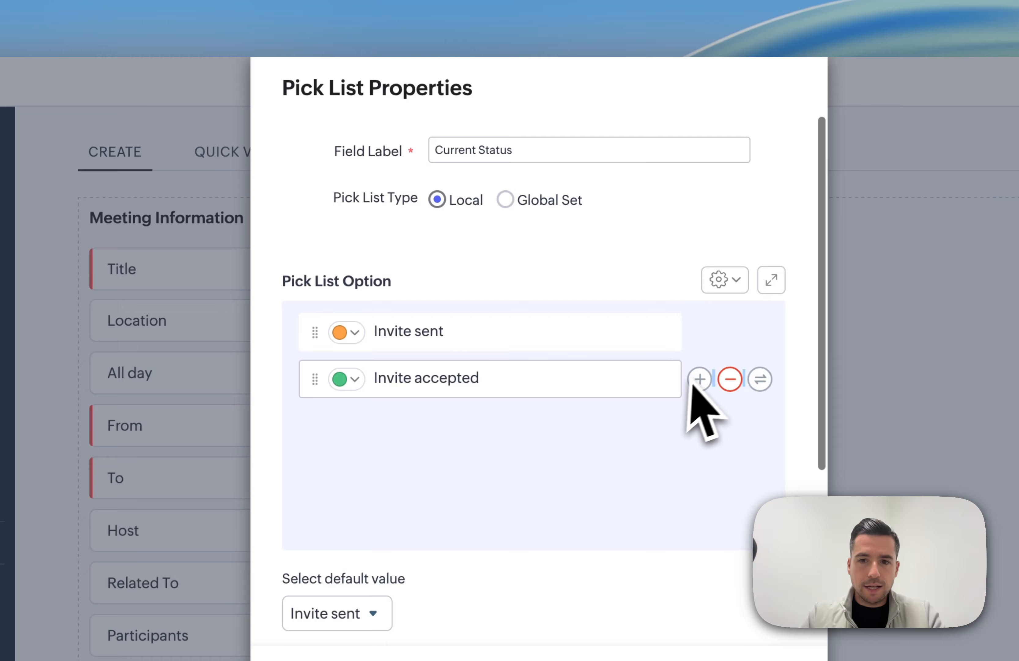
click(698, 377)
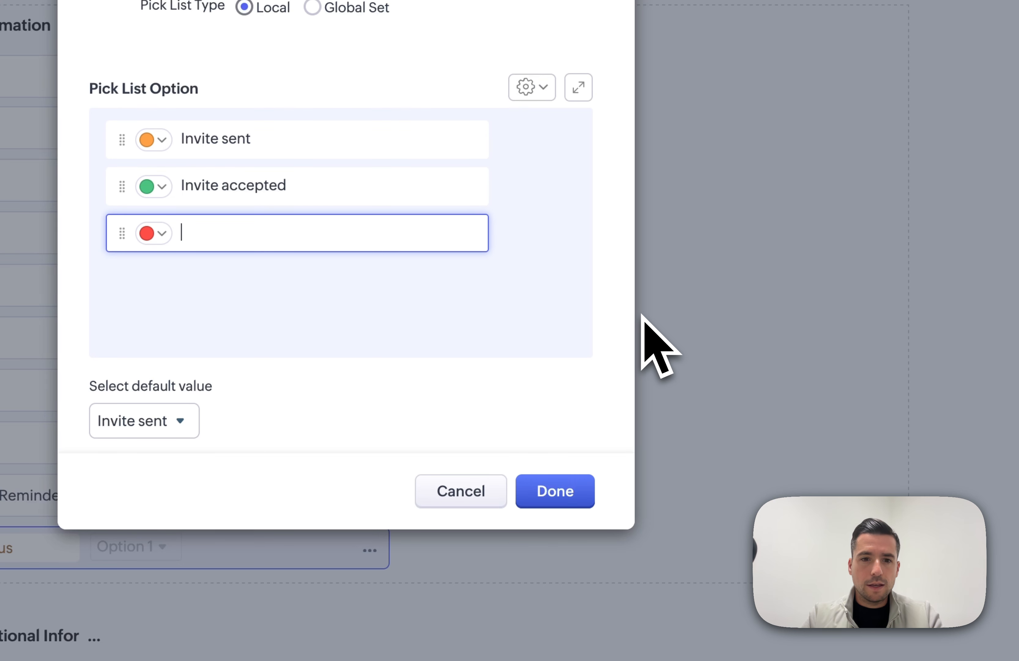
text(Timeblock)
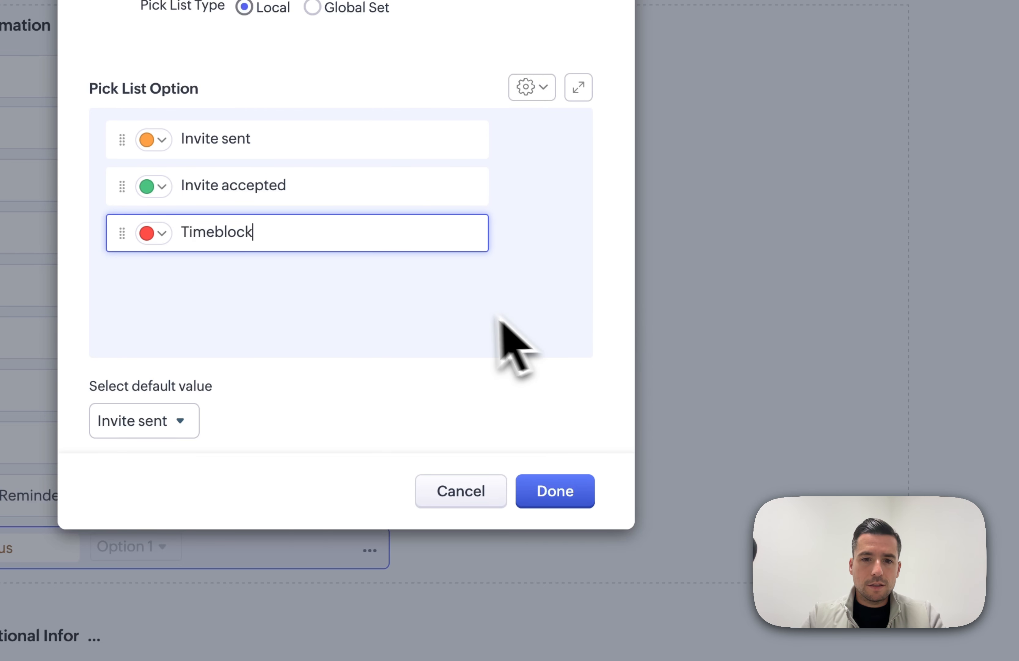
click(573, 484)
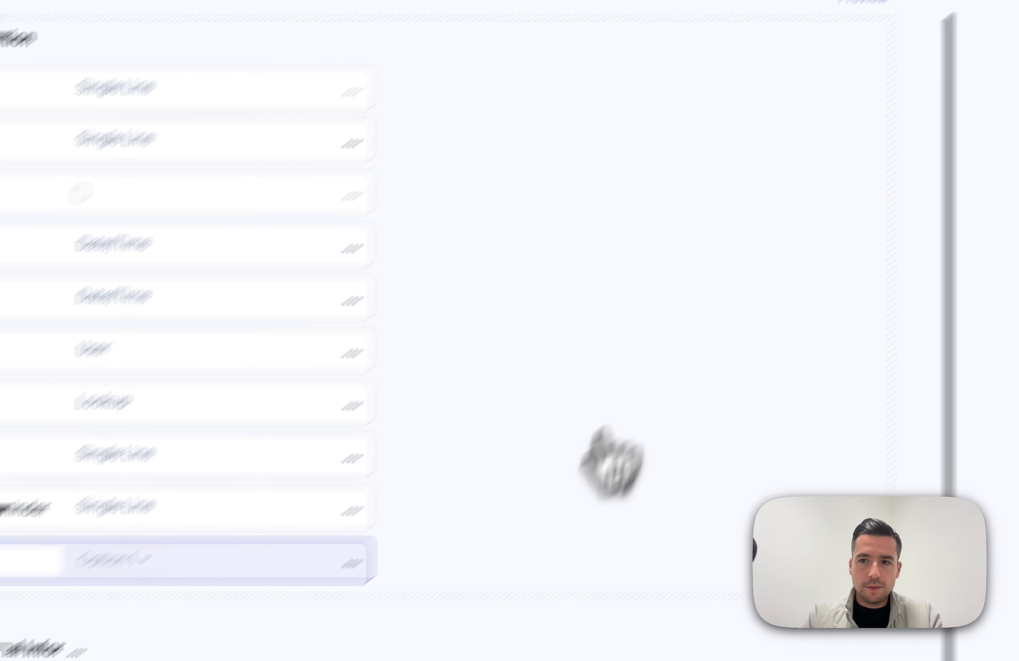
click(897, 98)
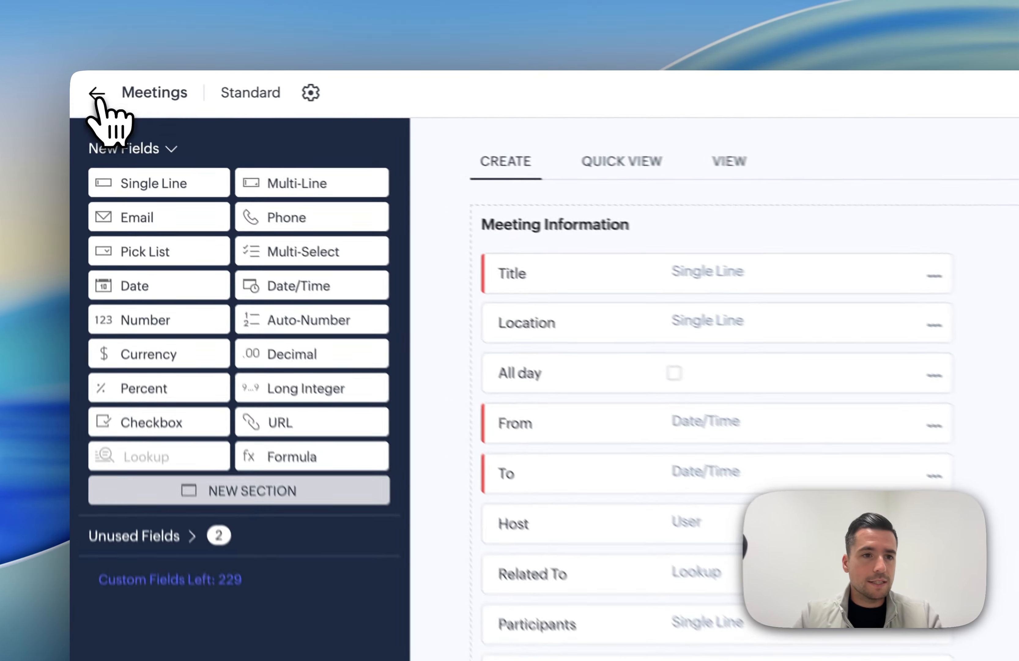
Open the field API names of the Meetings module in the CRM's APIs and SDKs setup.
click(98, 94)
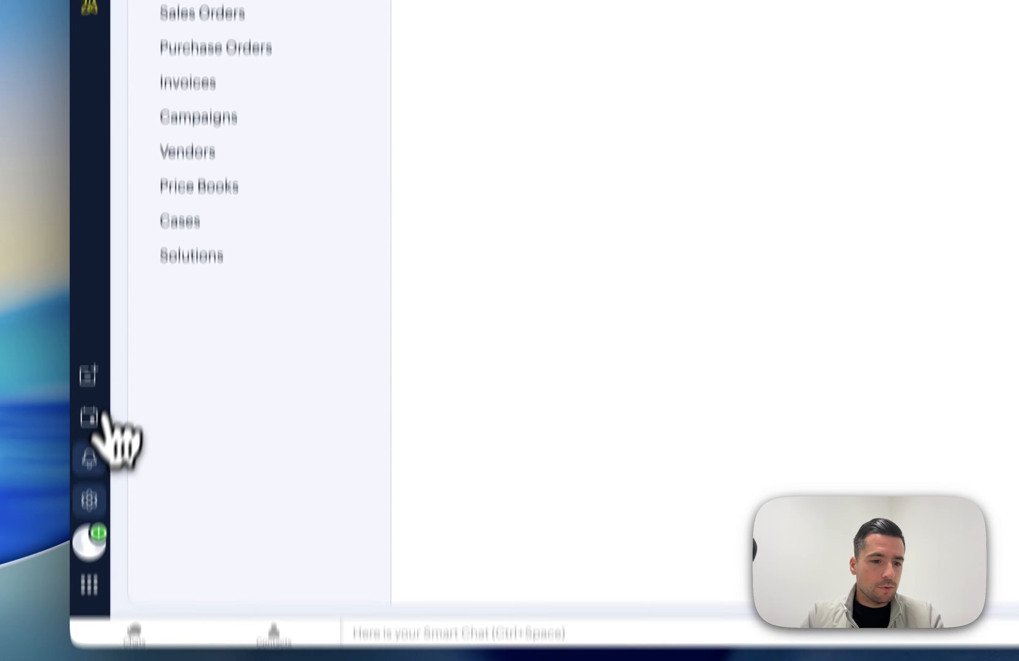
click(89, 499)
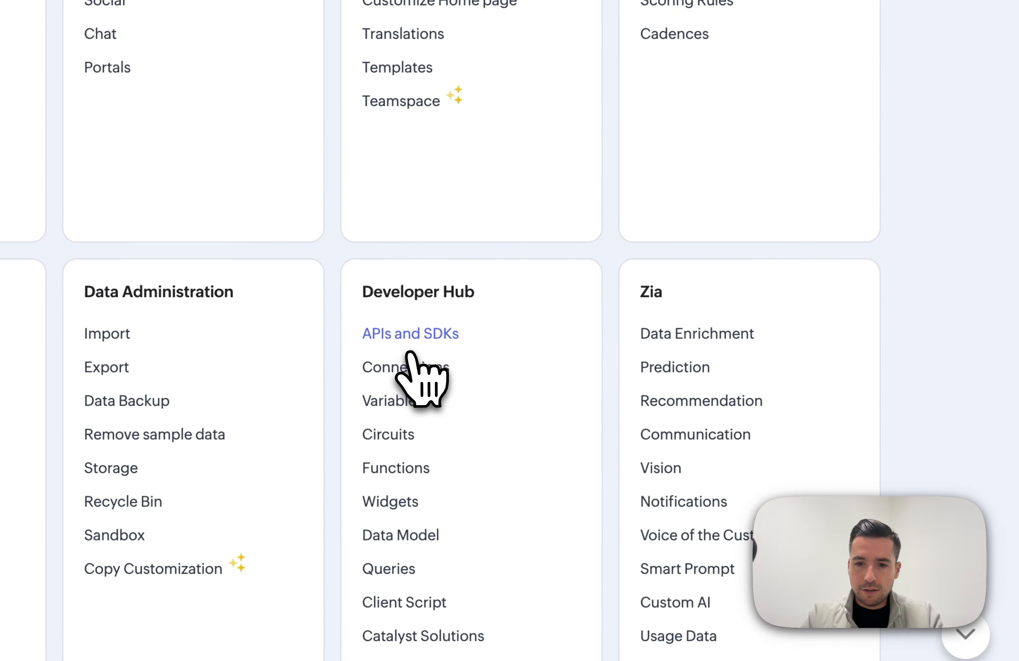
click(405, 338)
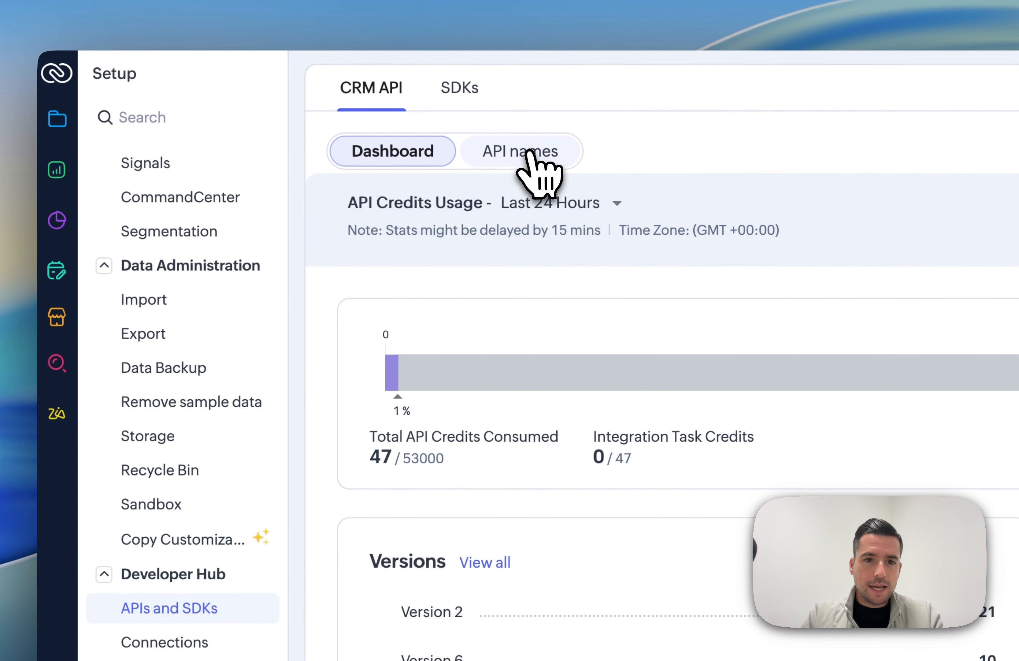
click(531, 151)
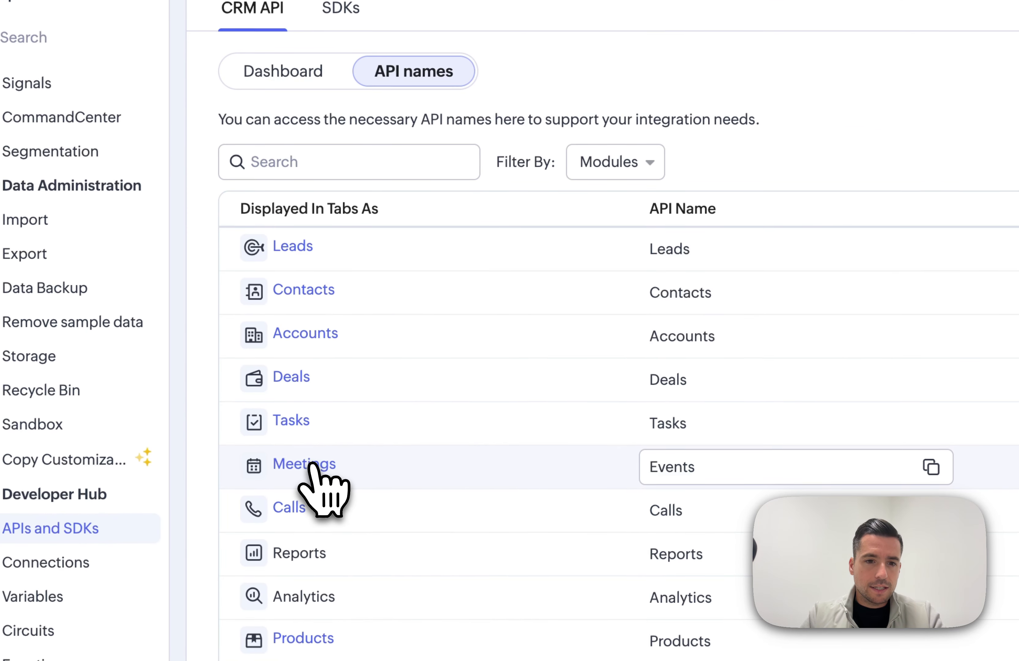
click(310, 463)
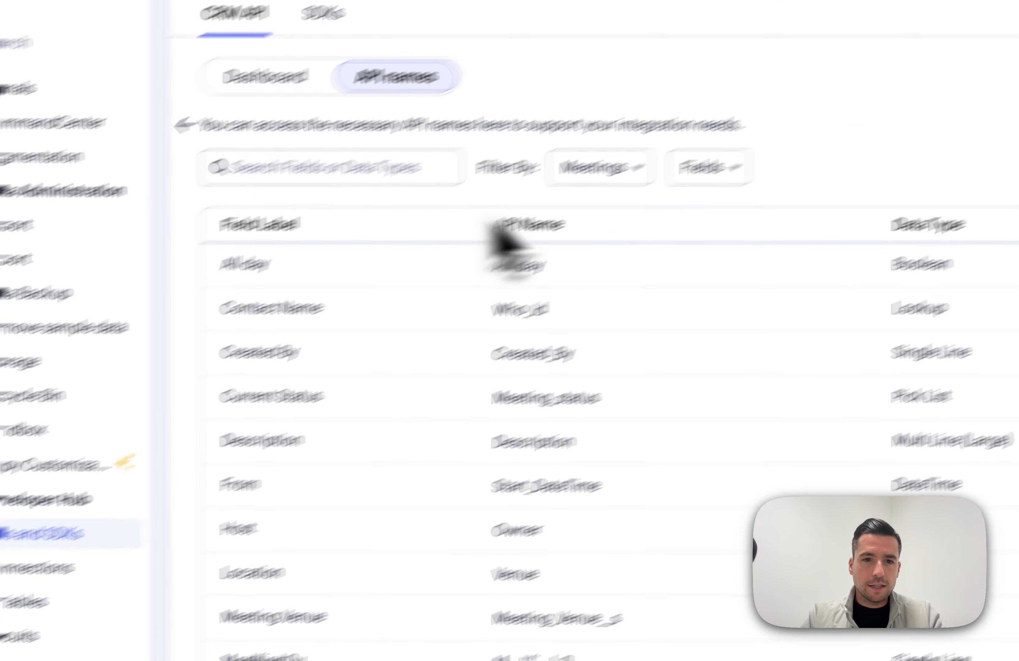
Search the Meetings fields for "status" and change the Current Status field's API name to Current_Status.
click(398, 159)
text(status)
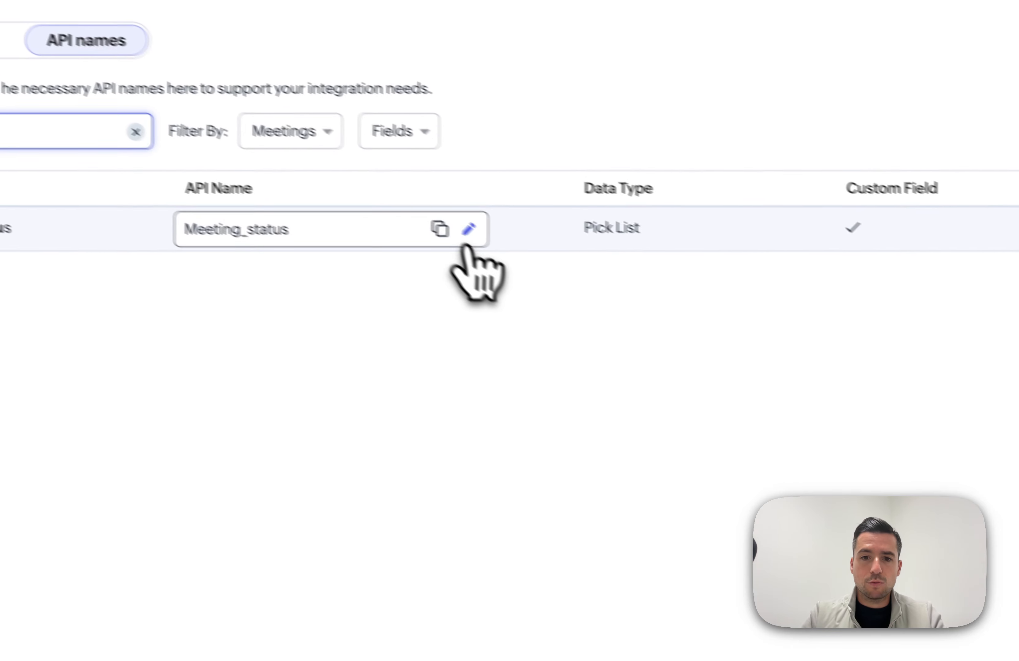
click(781, 354)
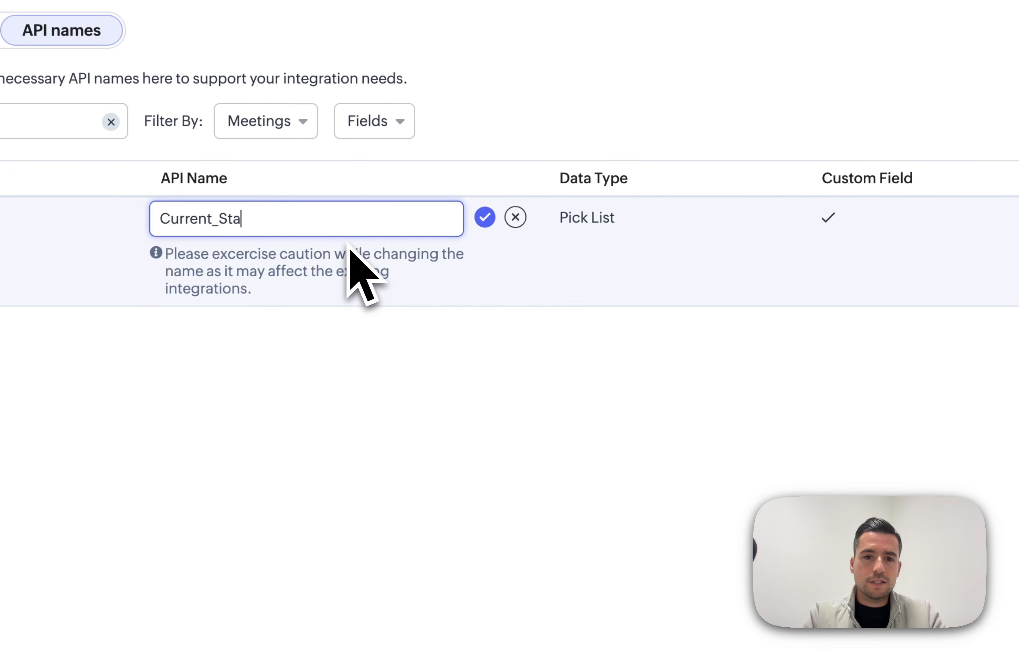
click(485, 217)
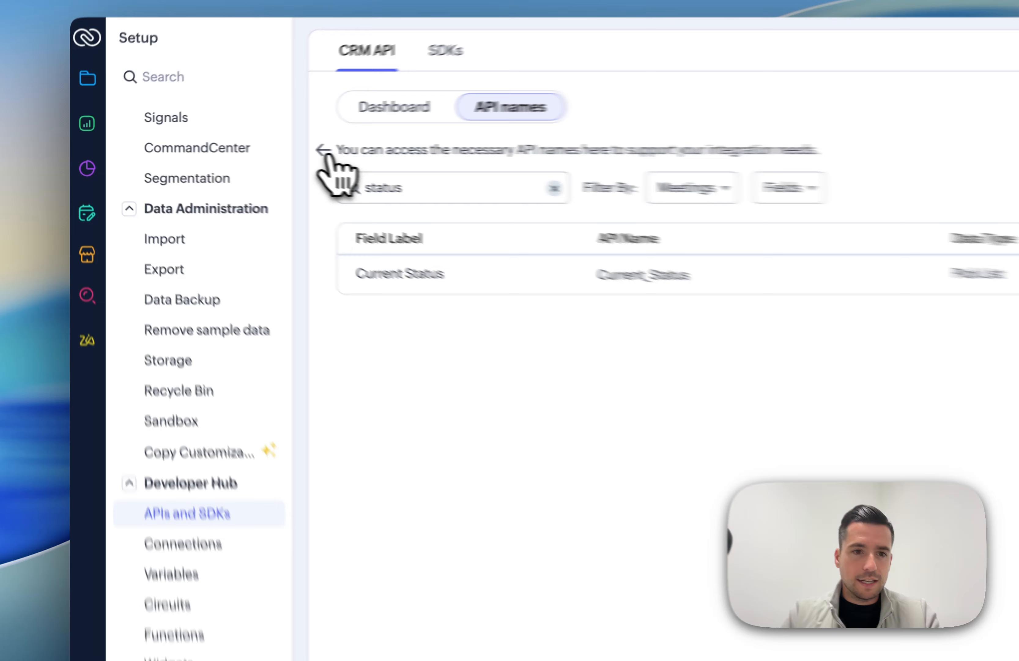
click(212, 145)
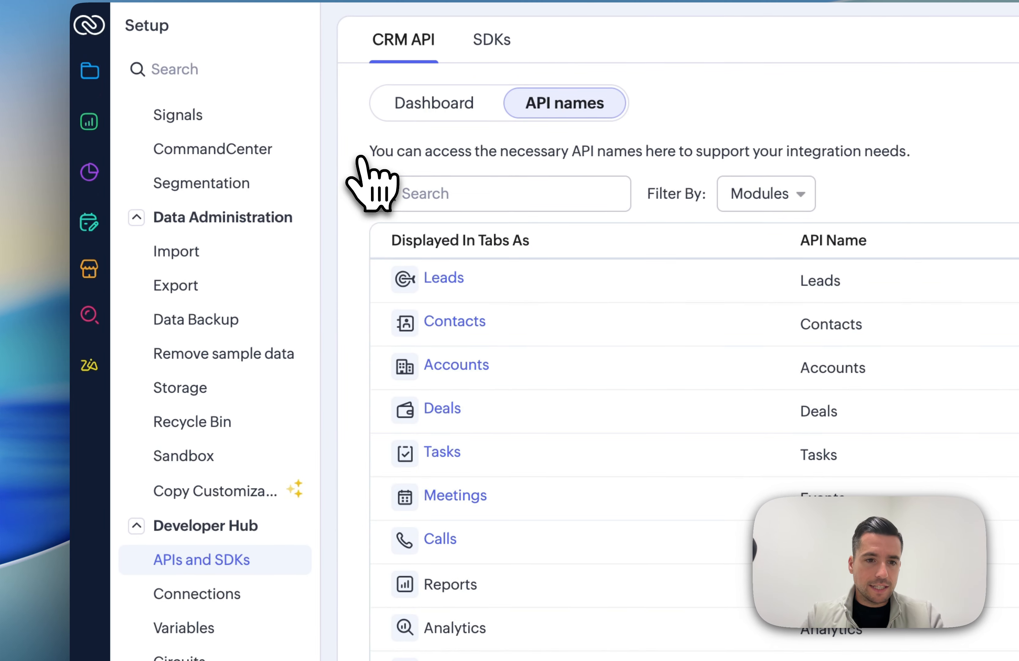
Start a new meeting at 09:00 AM on 18 Nov 2025 in the CRM calendar.
click(90, 421)
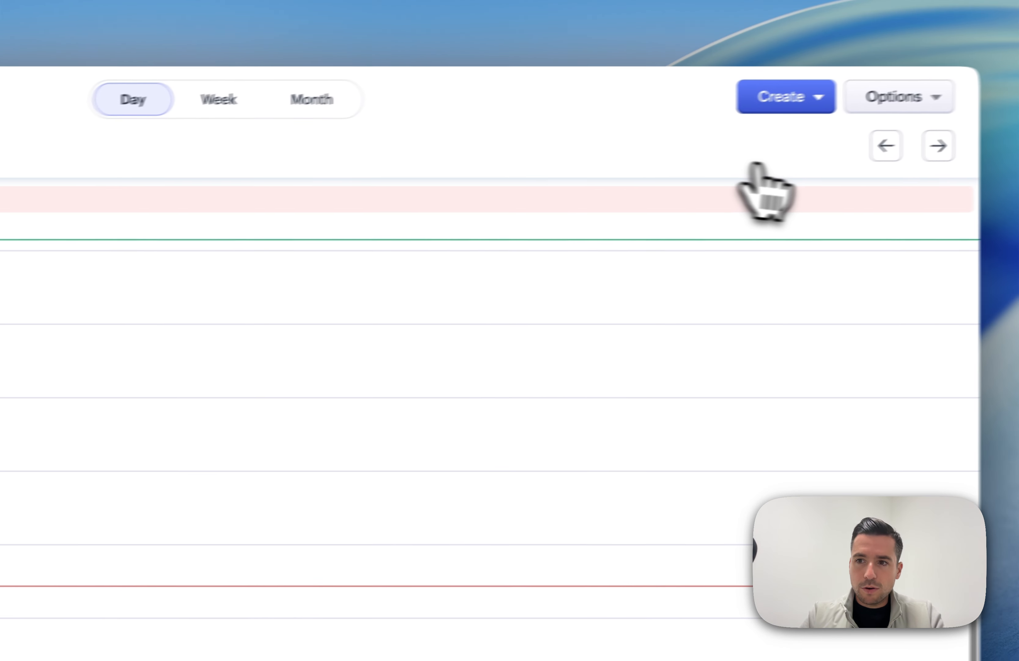
click(944, 152)
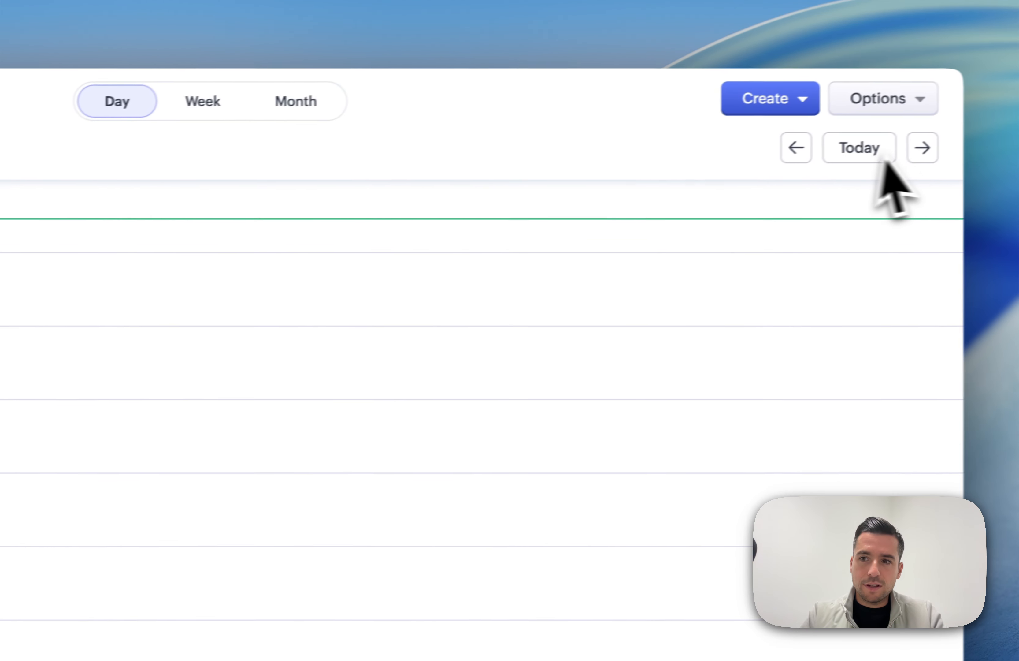
click(915, 153)
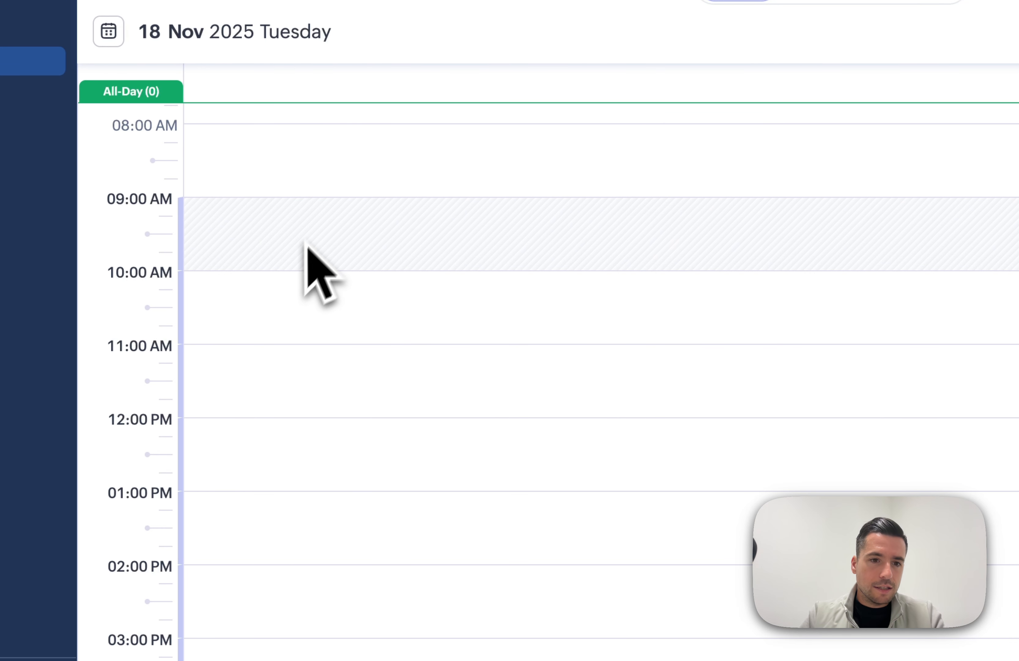
drag(327, 210, 336, 454)
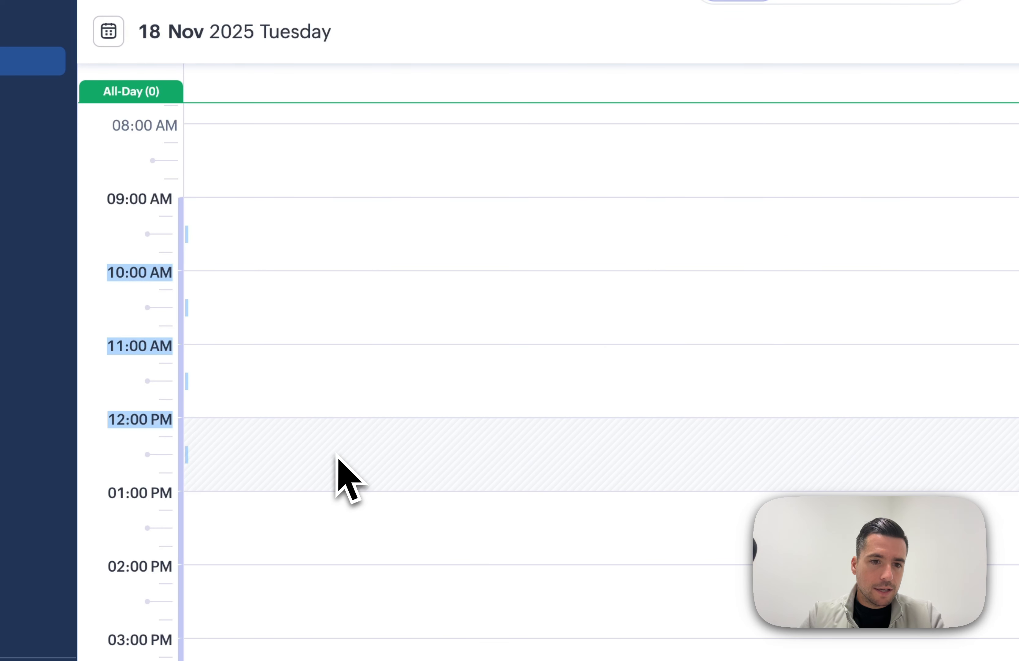
click(343, 253)
click(368, 259)
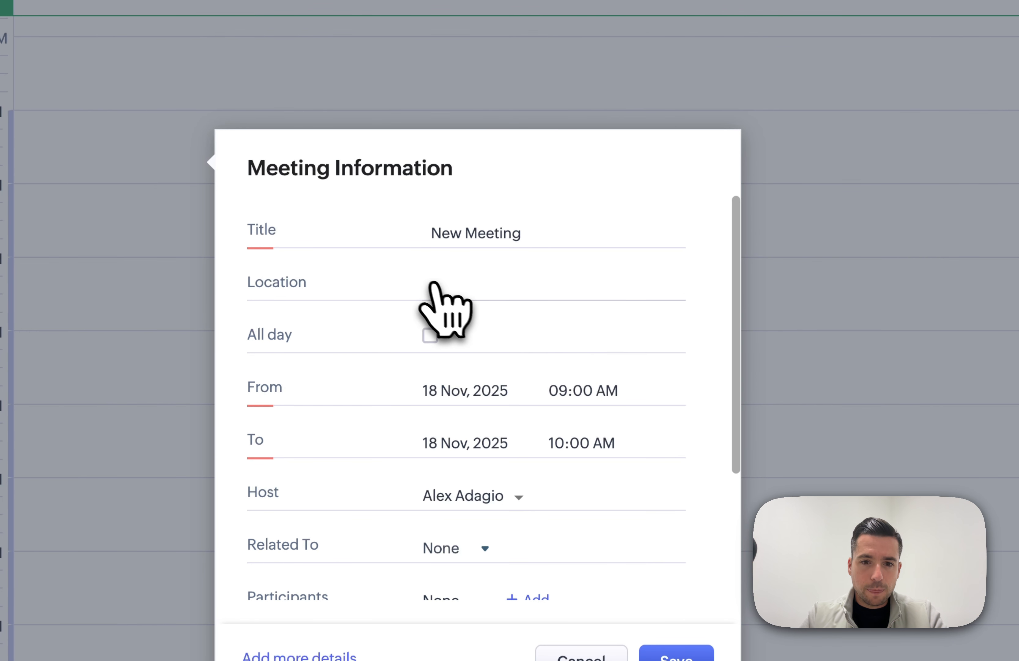
Set the new meeting's end time to 02:00 PM on 18 Nov 2025.
click(557, 442)
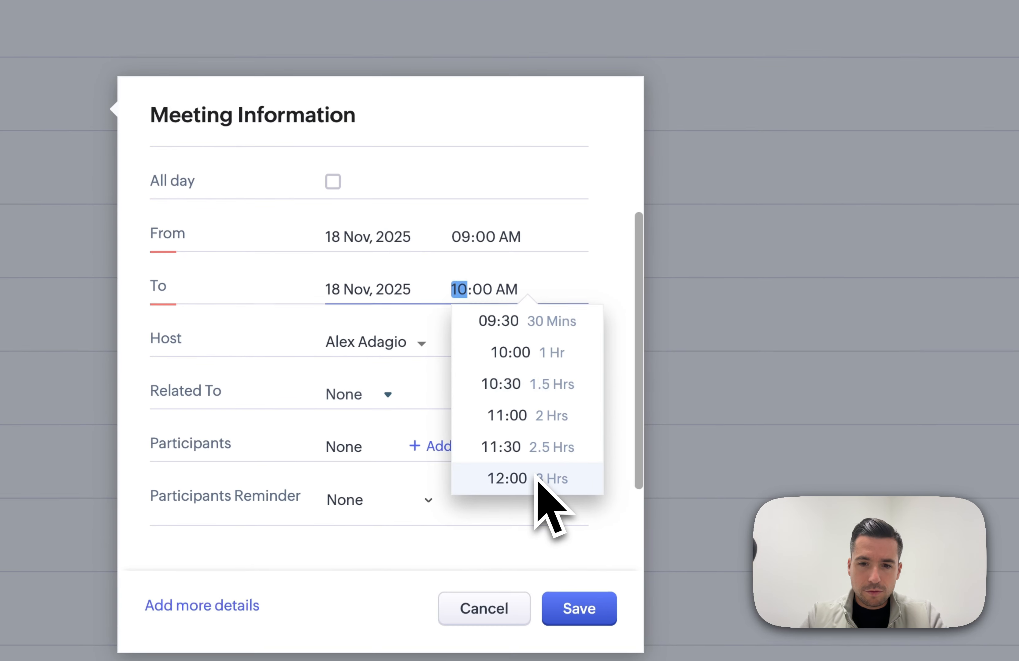
scroll(538, 442, down, 3)
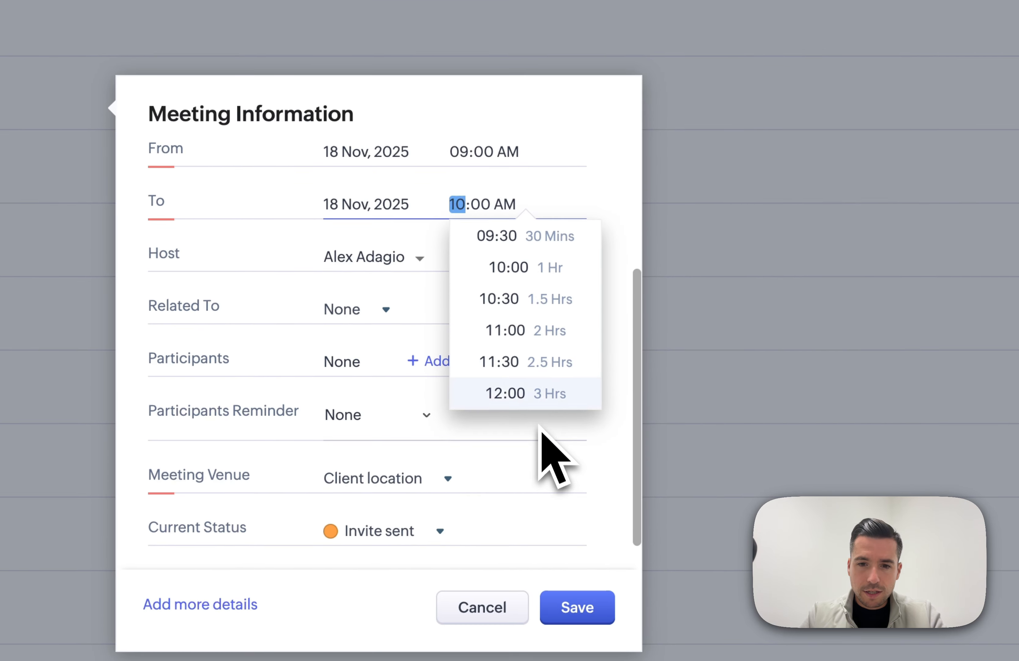
click(511, 393)
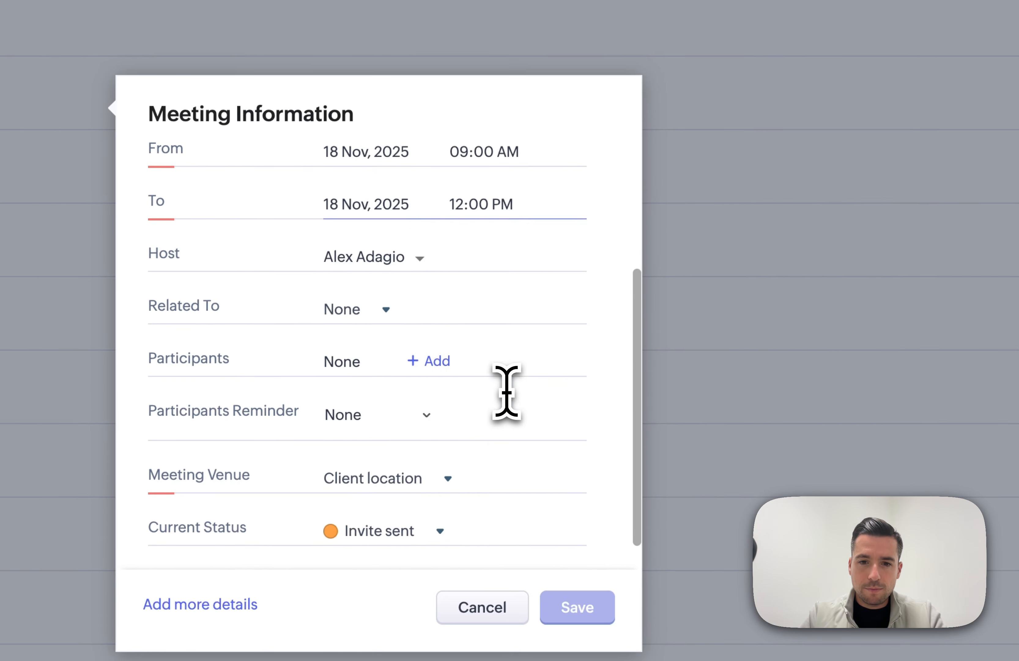
click(461, 208)
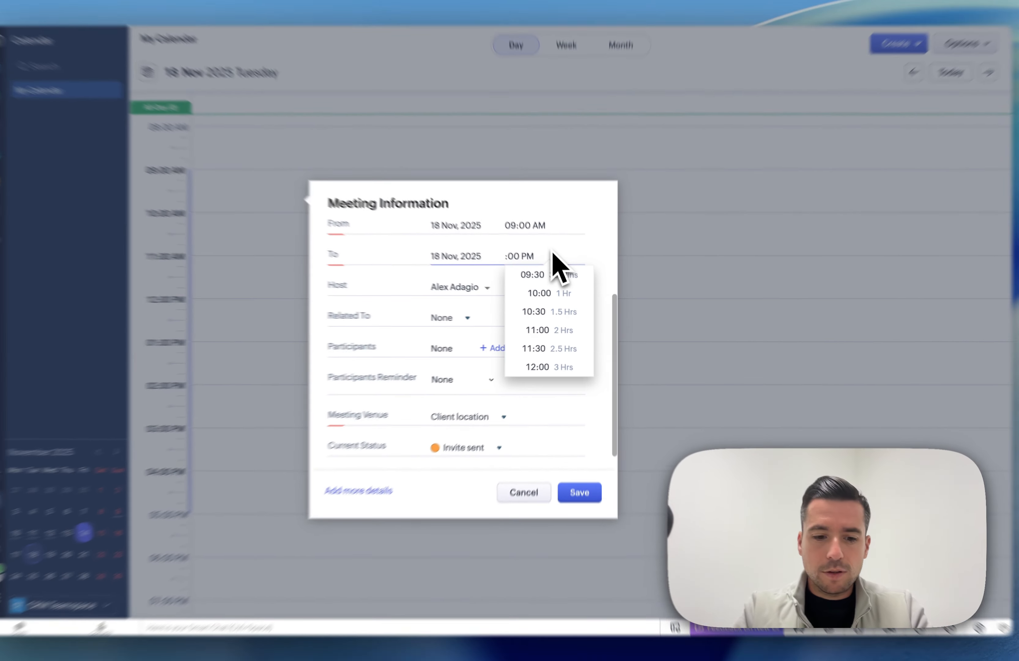
text(4)
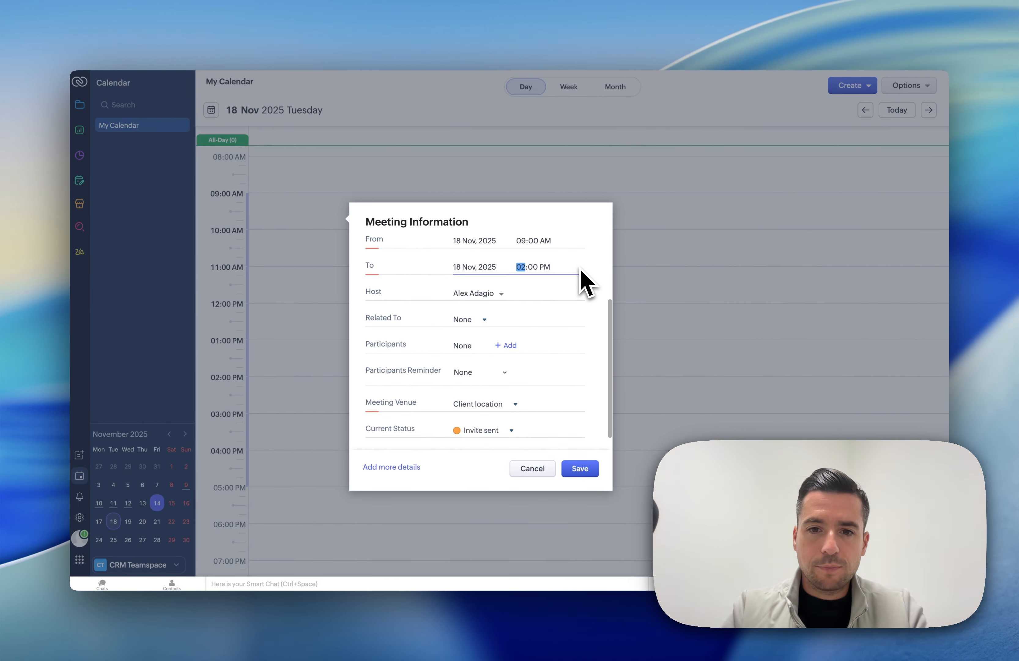
Title the meeting to say that the host is unavailable and enter the postcode as its location.
scroll(539, 283, up, 3)
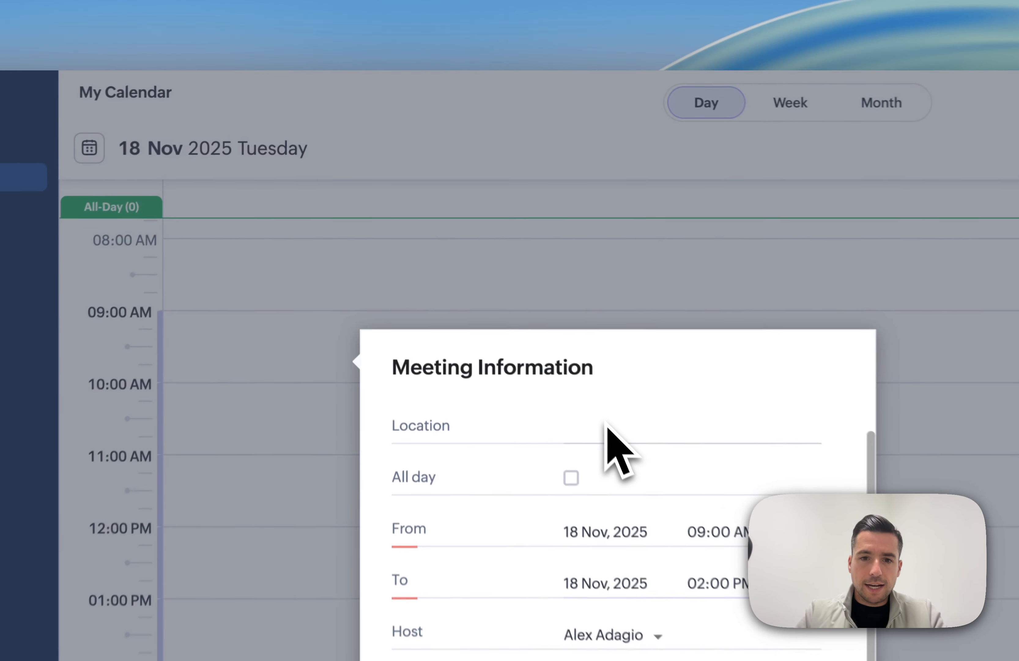
scroll(611, 429, up, 2)
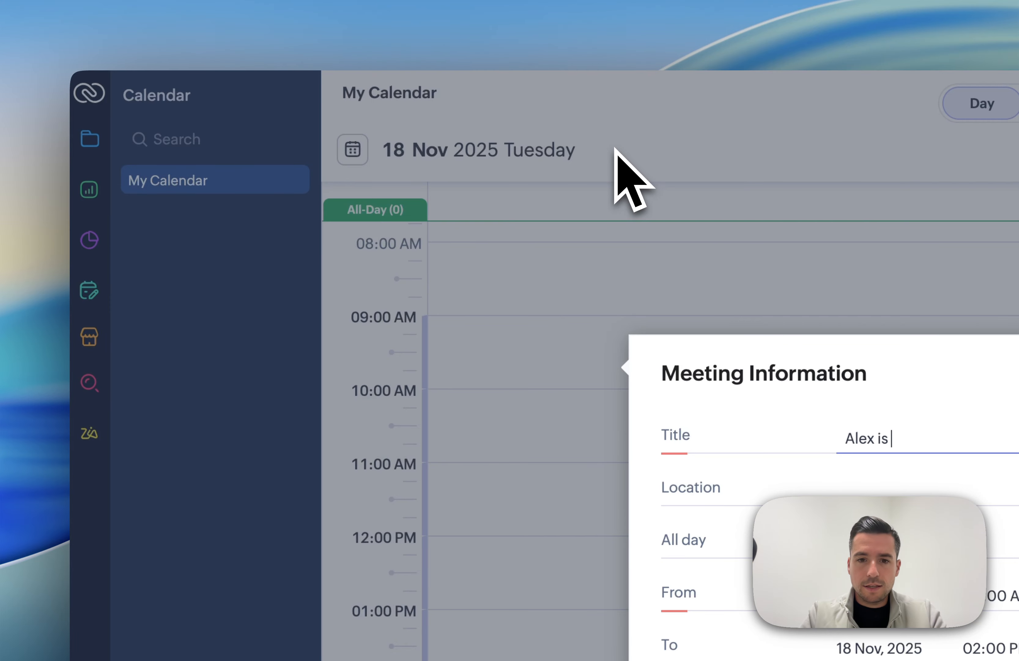
text(available)
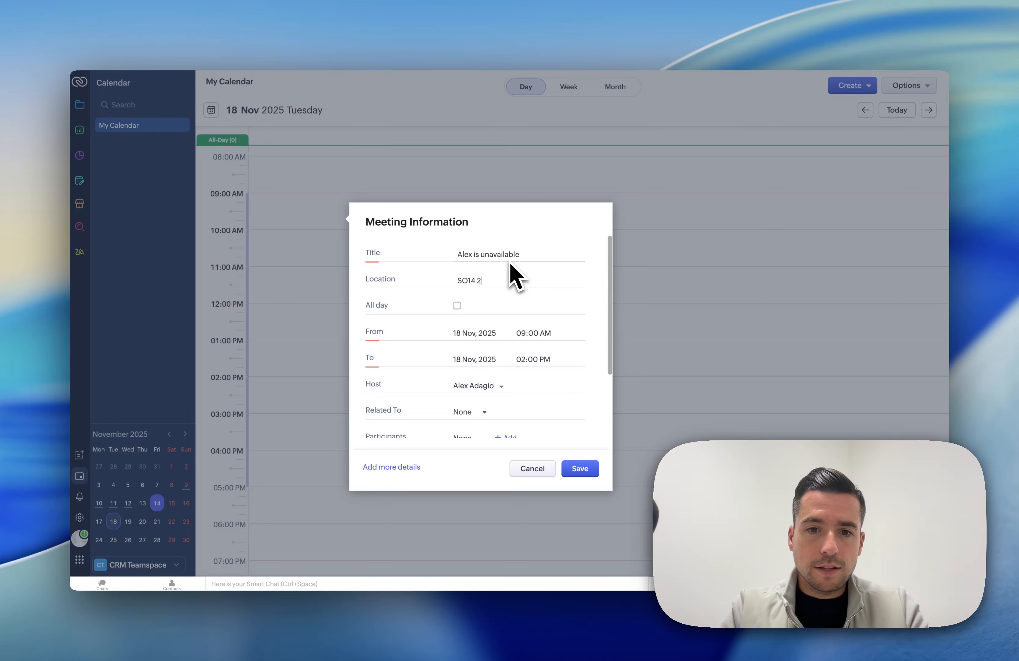
Set the meeting's Current Status to Timeblock and save the meeting.
scroll(499, 334, down, 2)
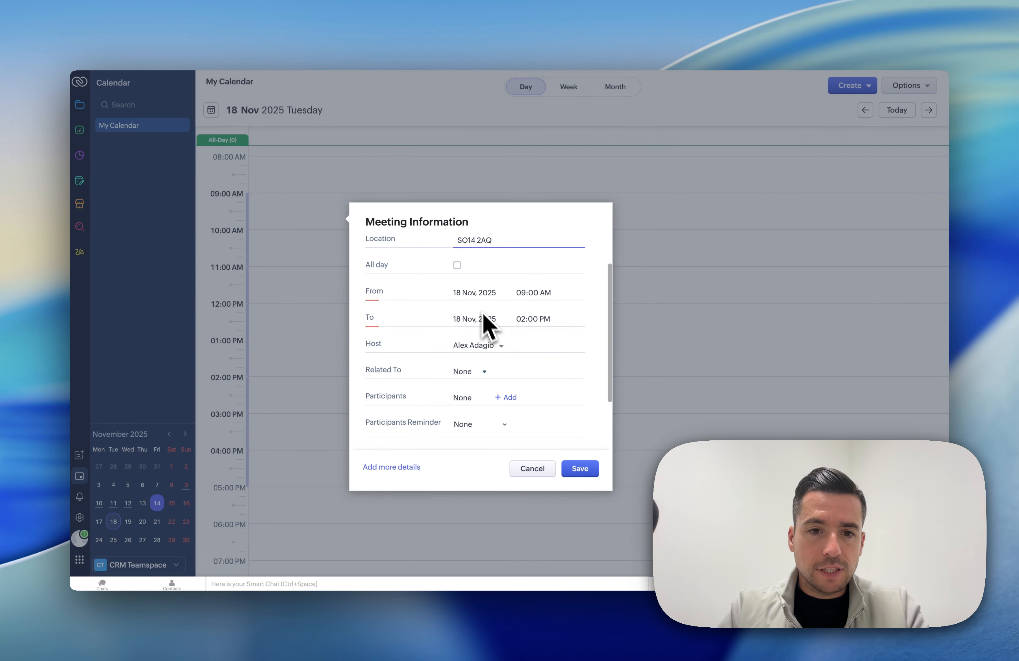
scroll(472, 291, down, 3)
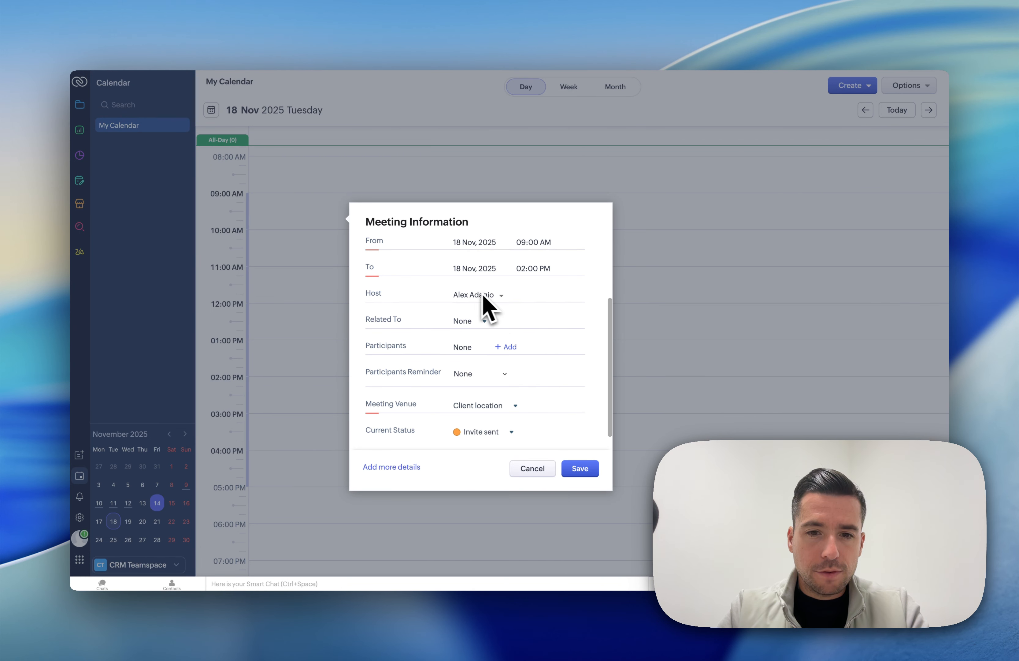
scroll(485, 325, down, 1)
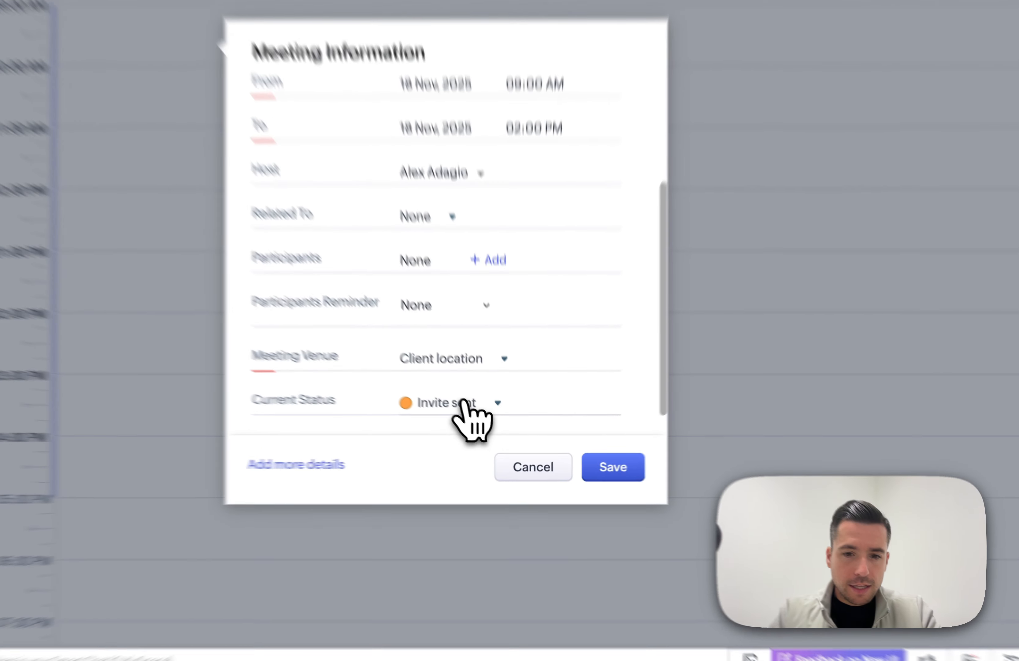
click(490, 430)
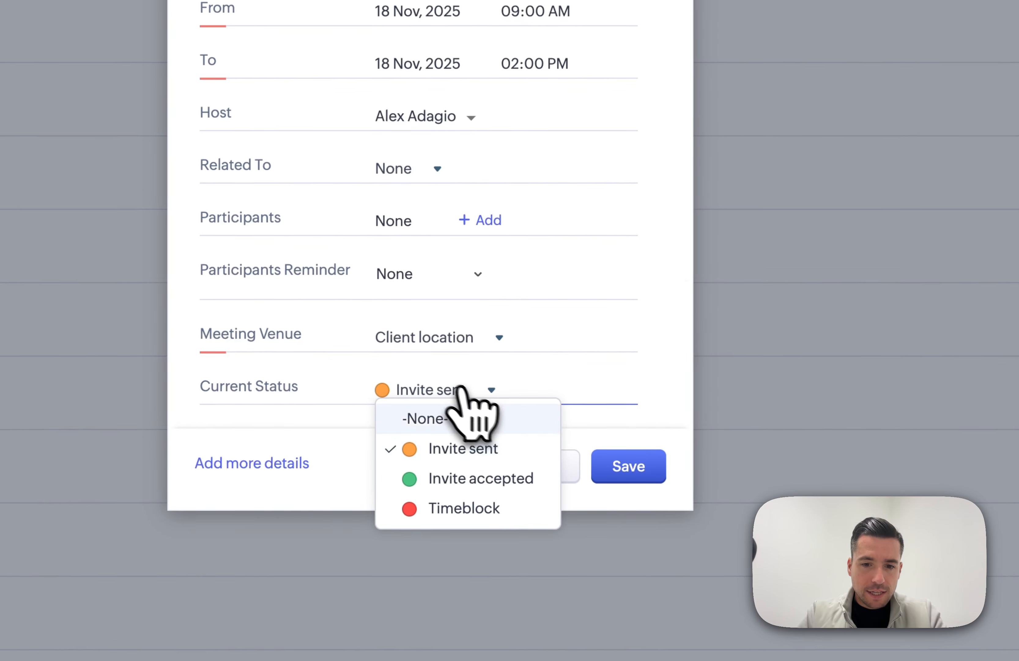
click(493, 507)
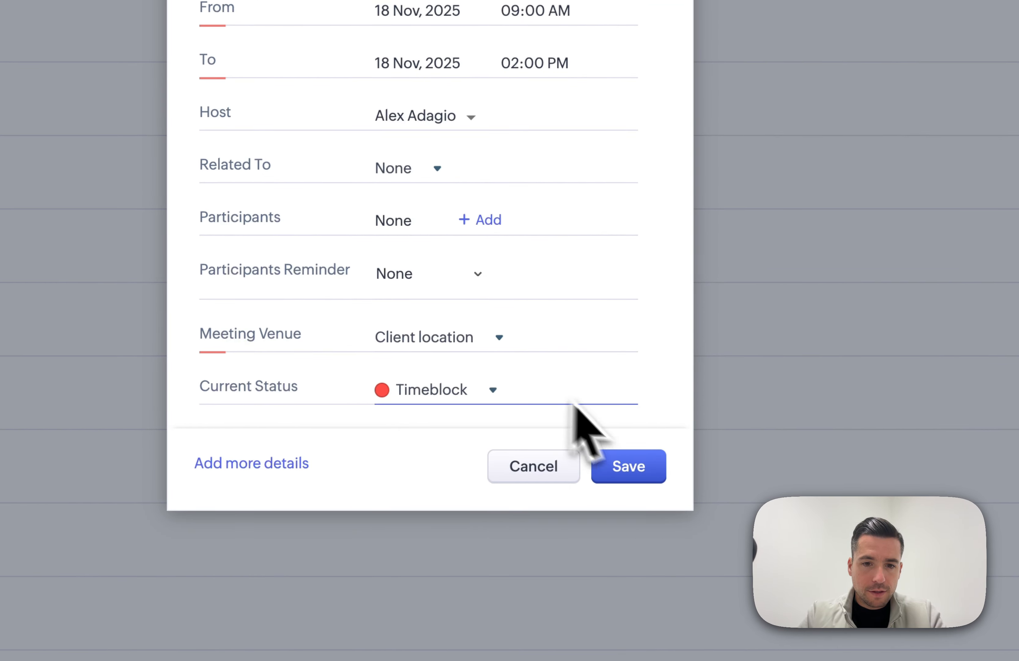
click(634, 467)
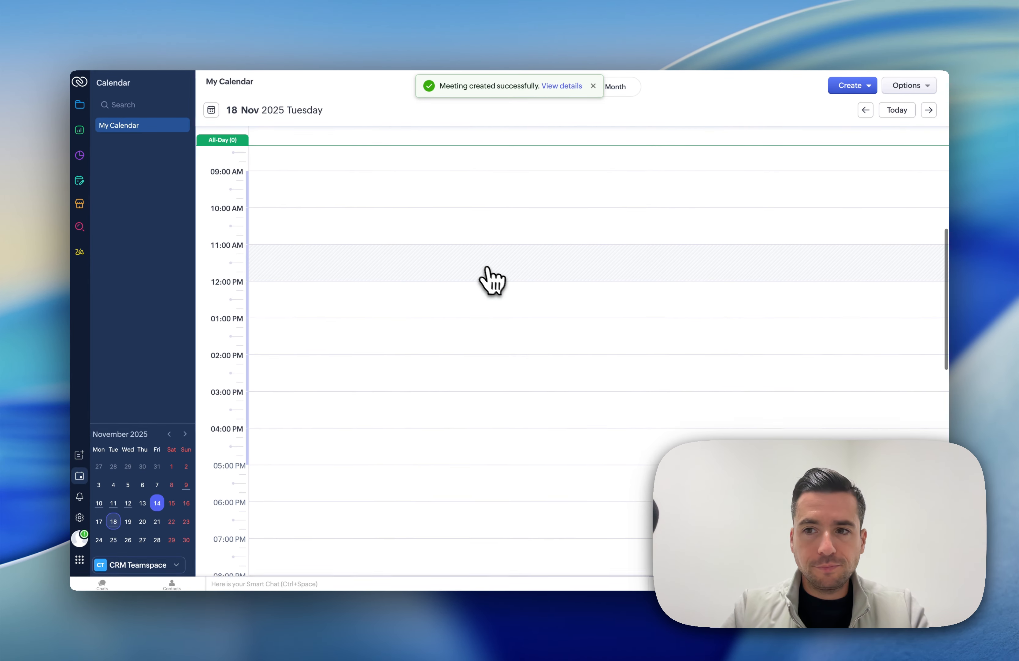
Switch back to the workflow's Time settings and examine the operating days, schedule builder, and day start and end times.
scroll(492, 281, up, 3)
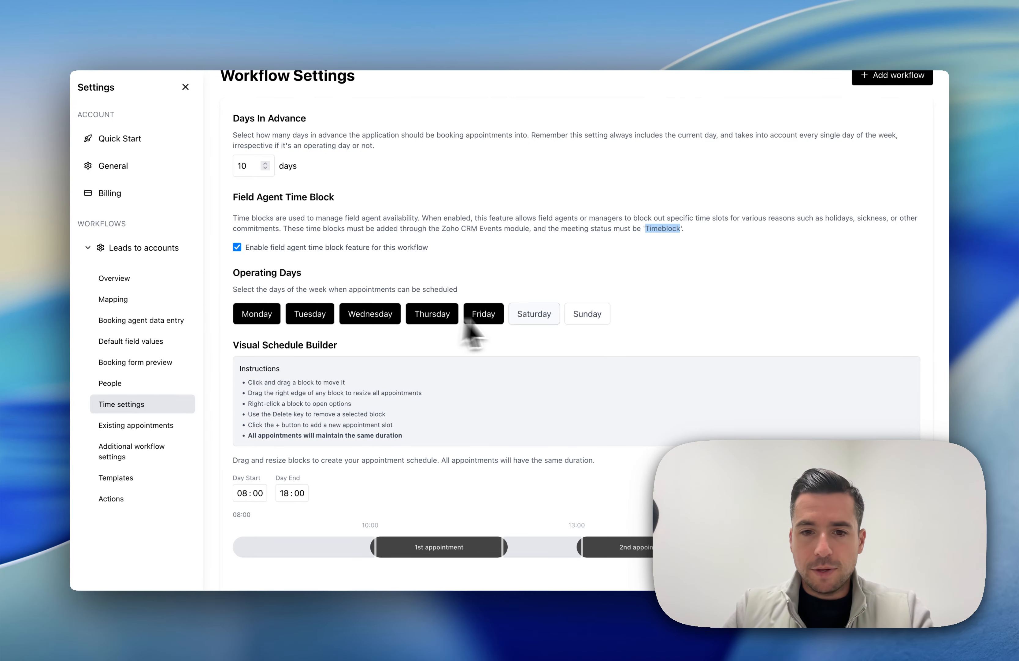
scroll(469, 332, down, 5)
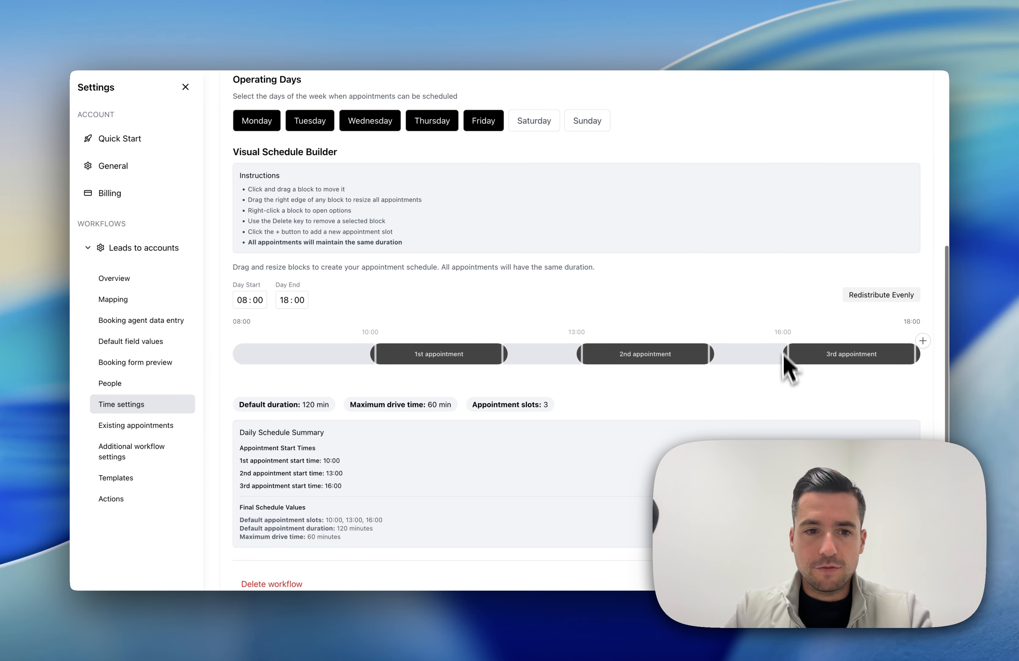
scroll(787, 399, down, 1)
click(285, 285)
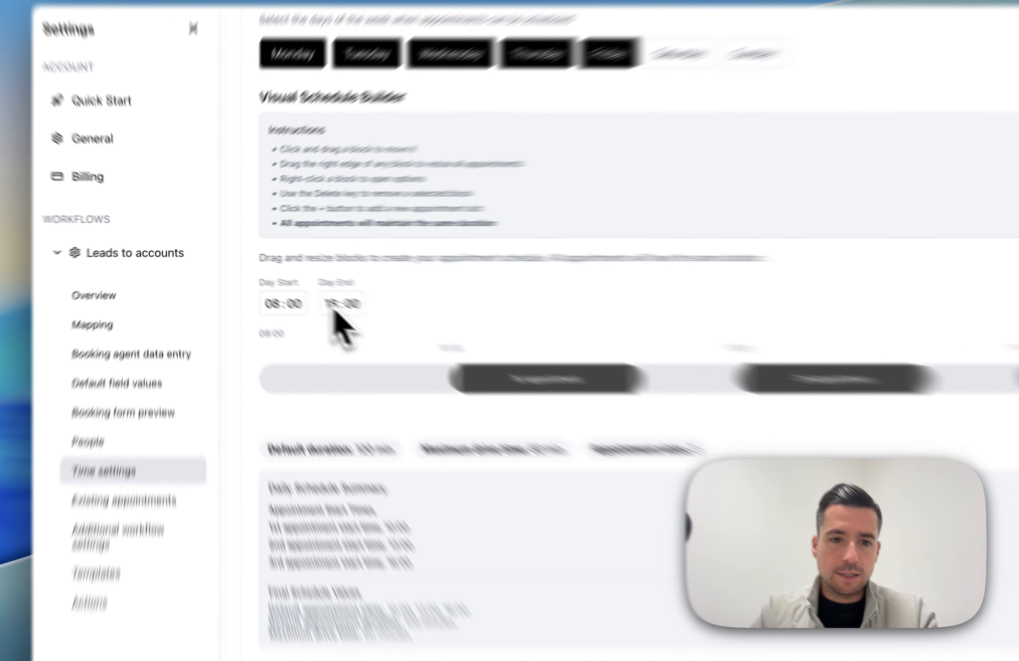
click(247, 286)
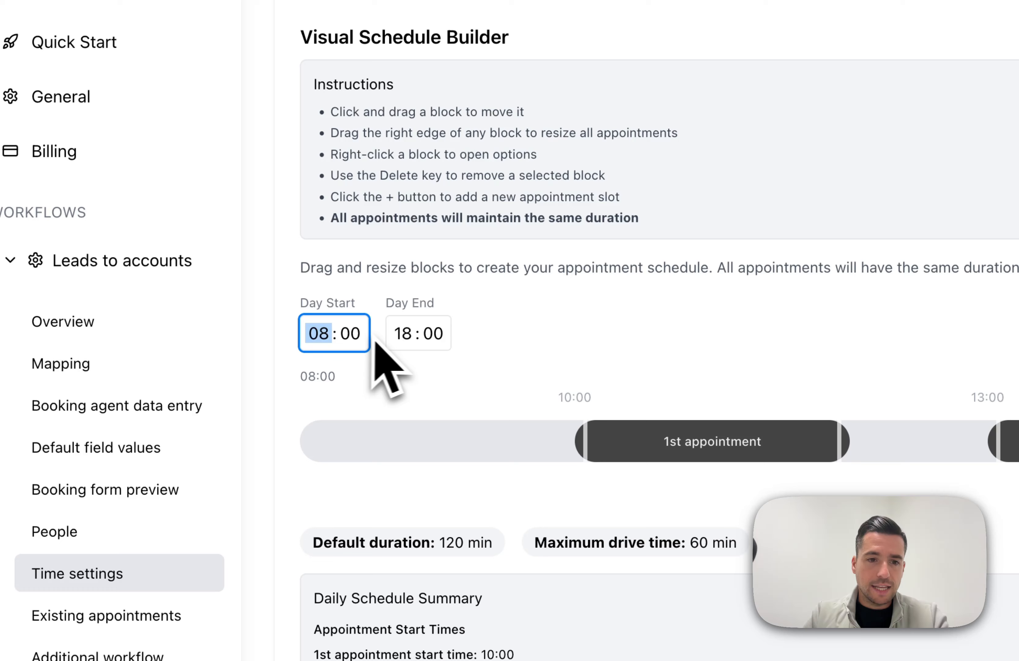
click(406, 338)
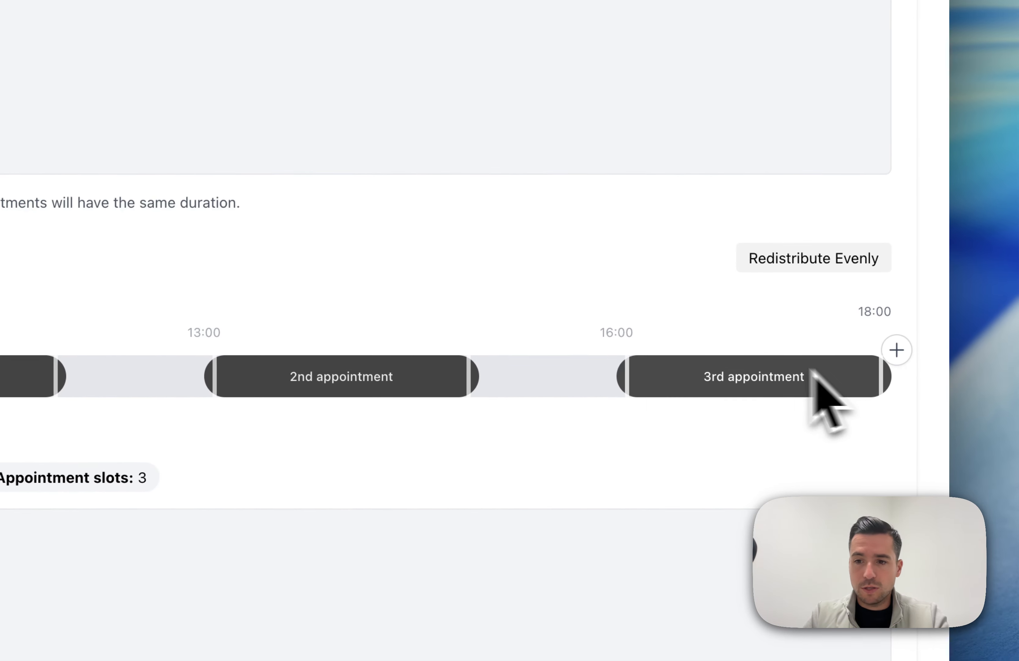
Try shortening the 2nd appointment block to 75 minutes in the schedule builder and restore it to 120 minutes.
drag(466, 376, 366, 379)
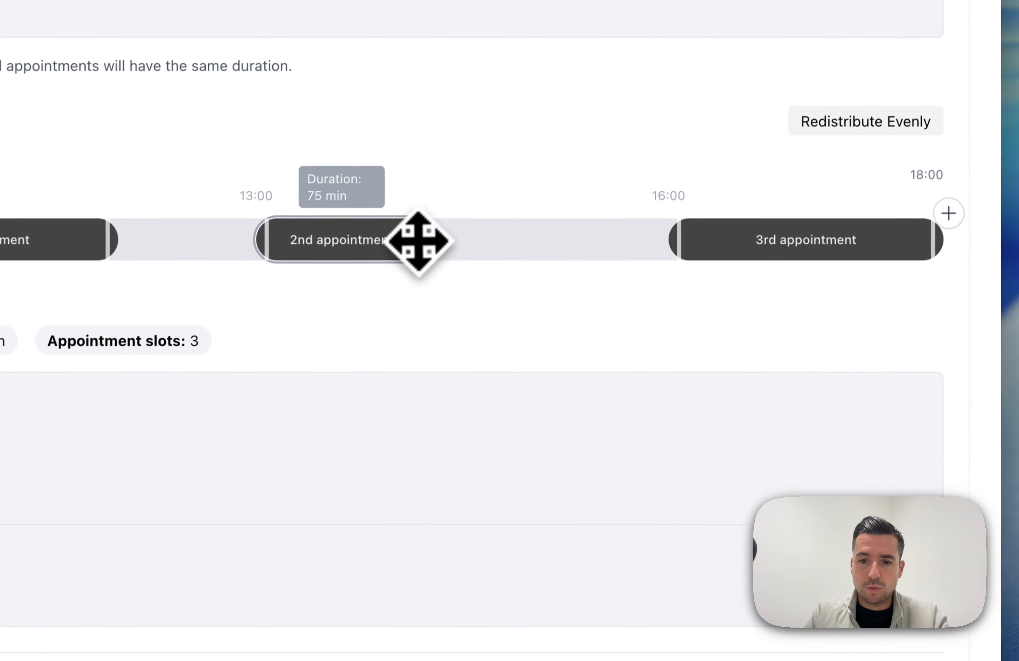
drag(418, 241, 528, 228)
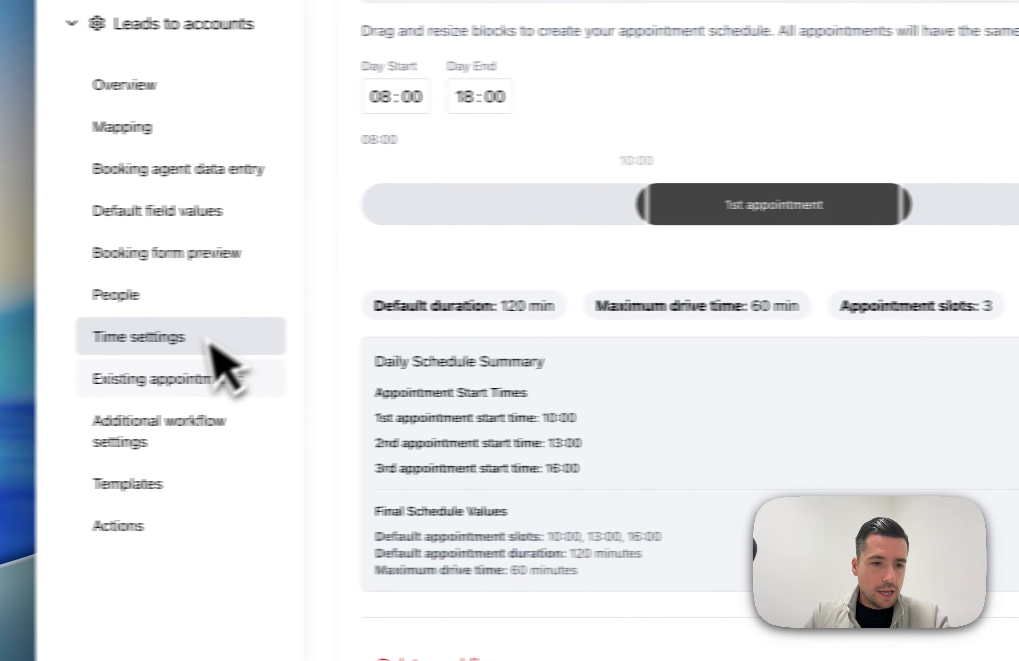
Open the workflow's Existing appointments settings, and switch to Zoho CRM to open the Truhlar And Truhlar (Sample) account's details.
click(186, 380)
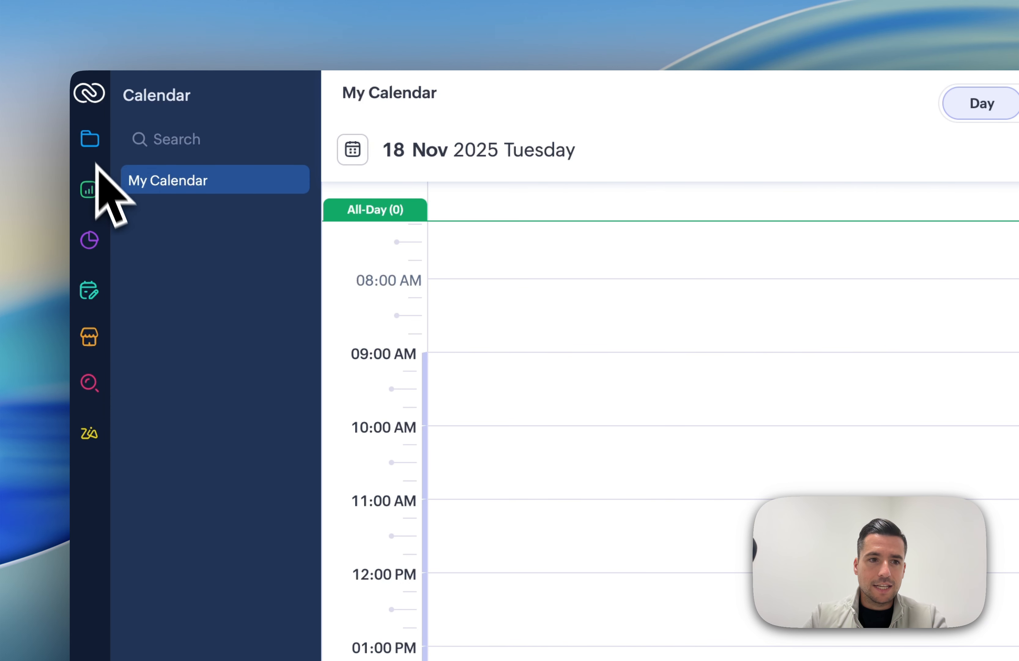
click(89, 146)
click(221, 309)
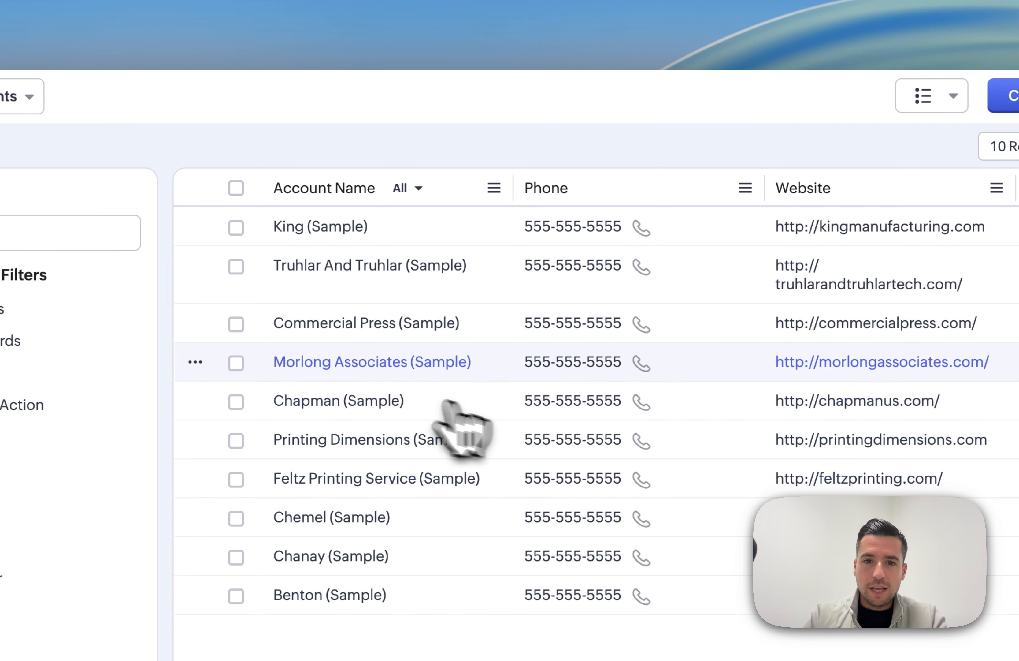
click(356, 271)
scroll(365, 279, down, 5)
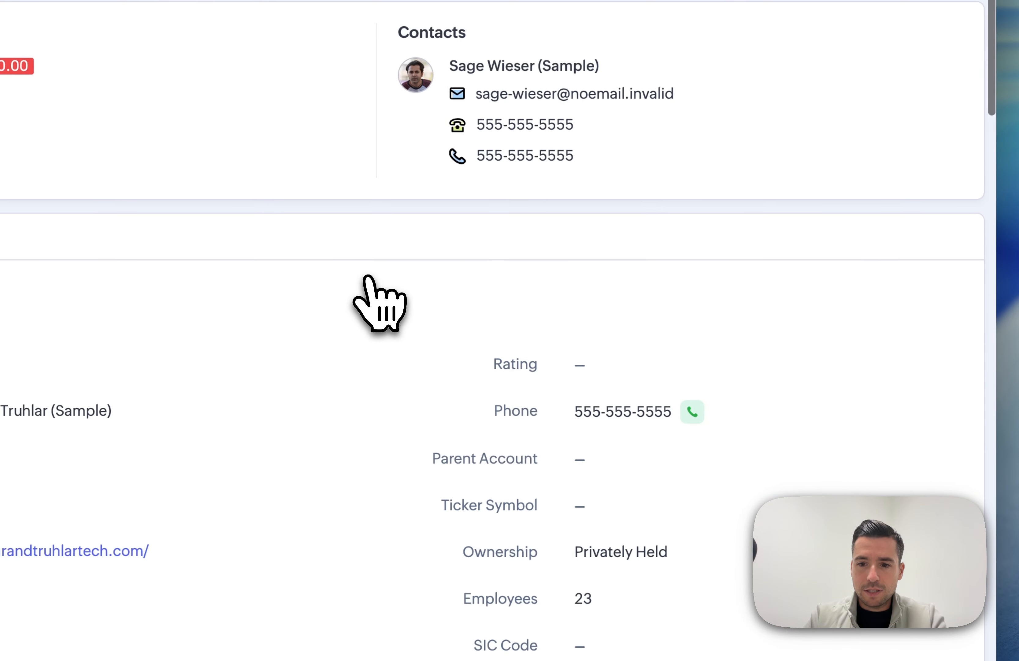
scroll(505, 420, down, 5)
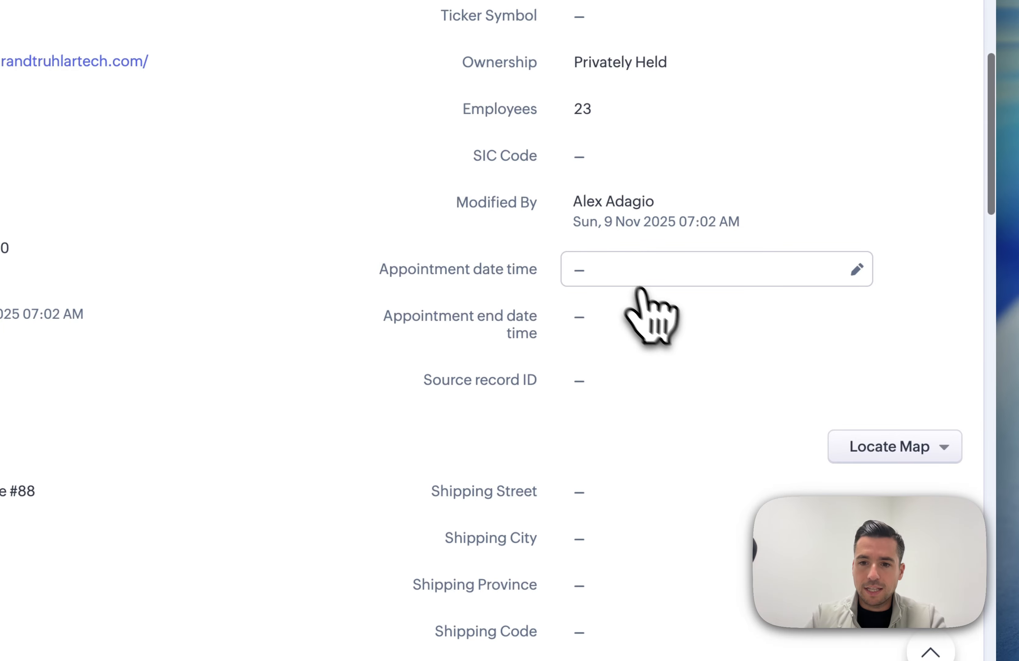
Set the account's Appointment date time to 19 Nov 2025, 01:00 PM and save the field.
click(616, 271)
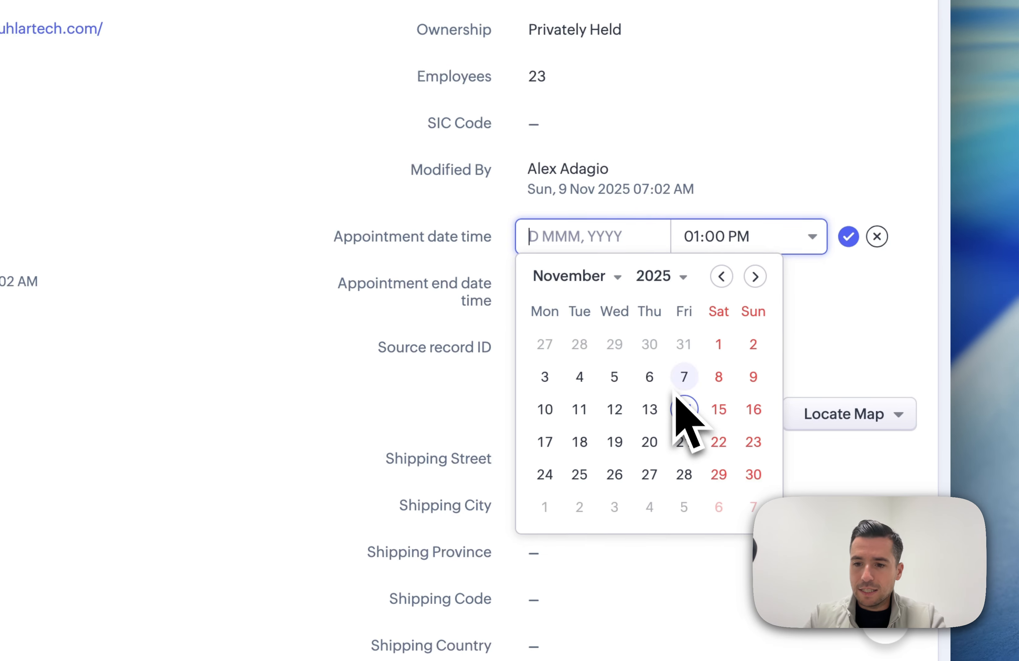
click(579, 442)
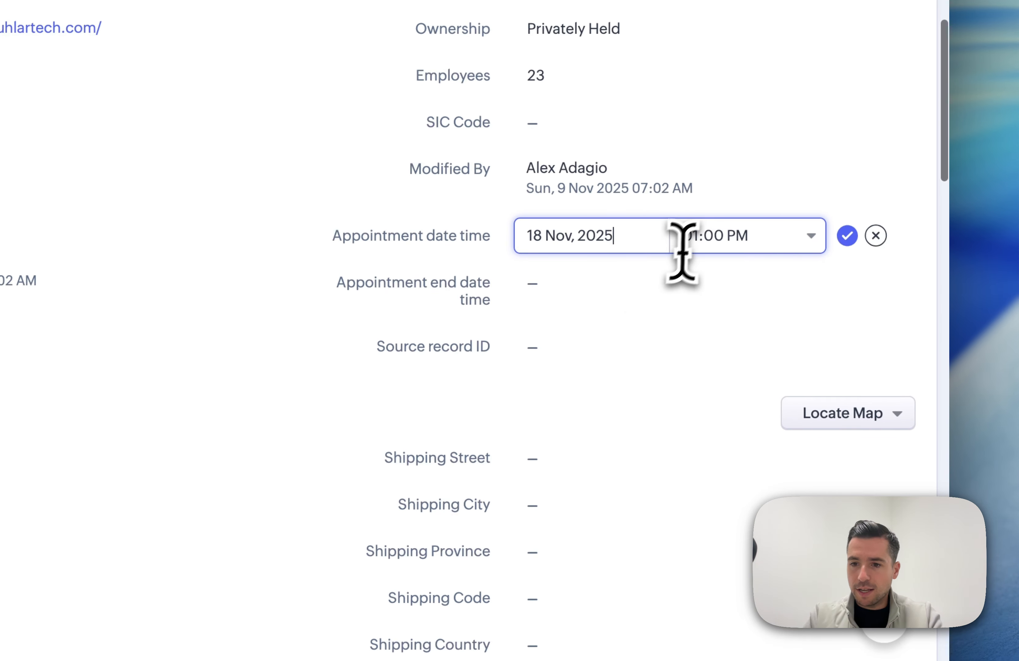
click(691, 242)
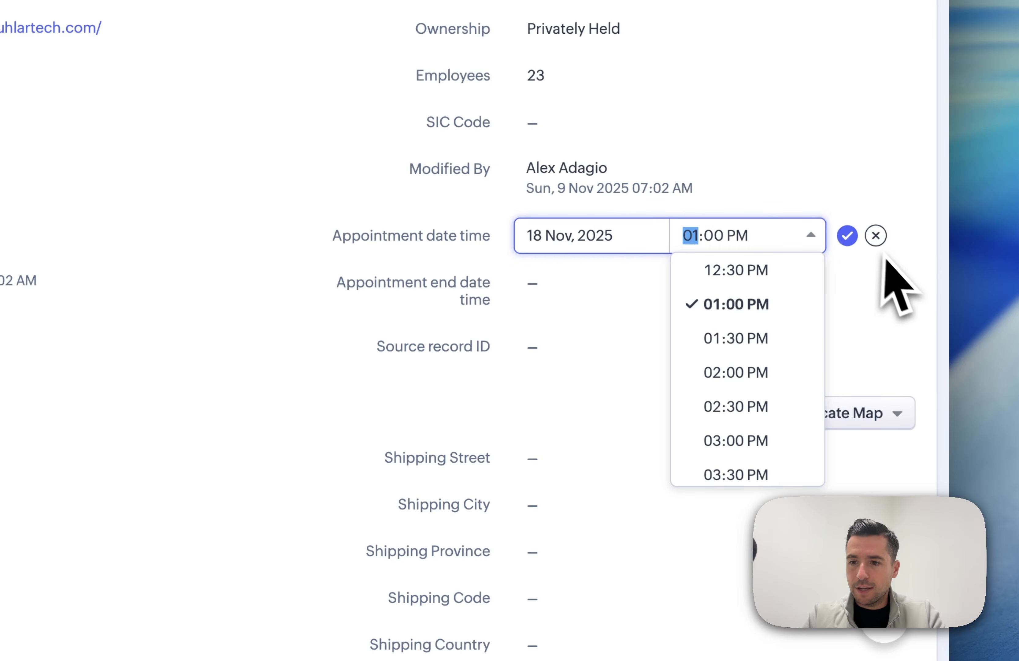
click(529, 236)
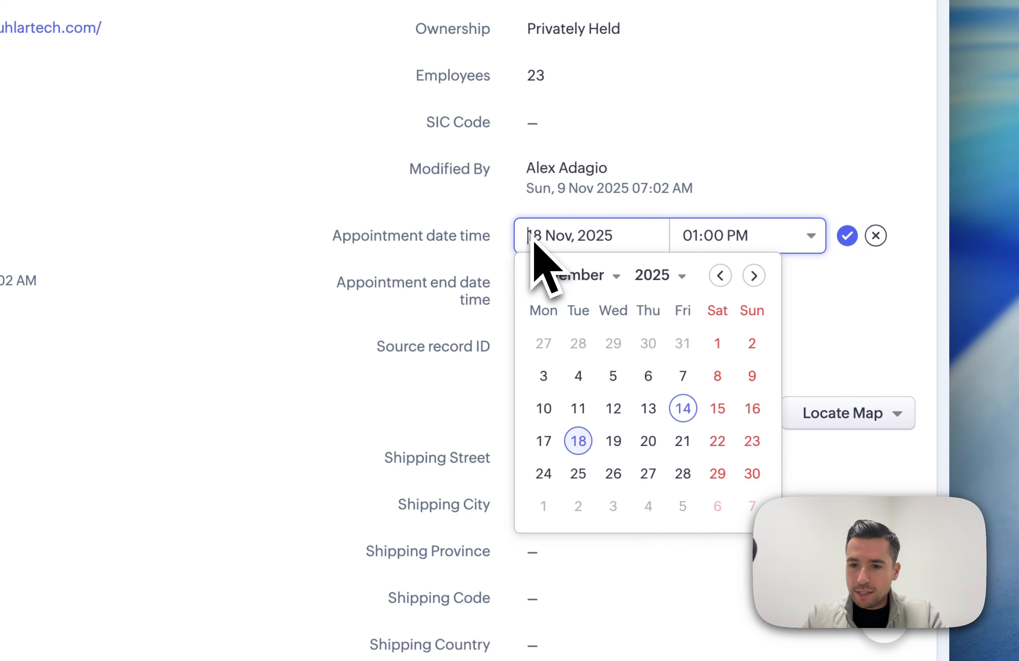
click(613, 440)
click(848, 235)
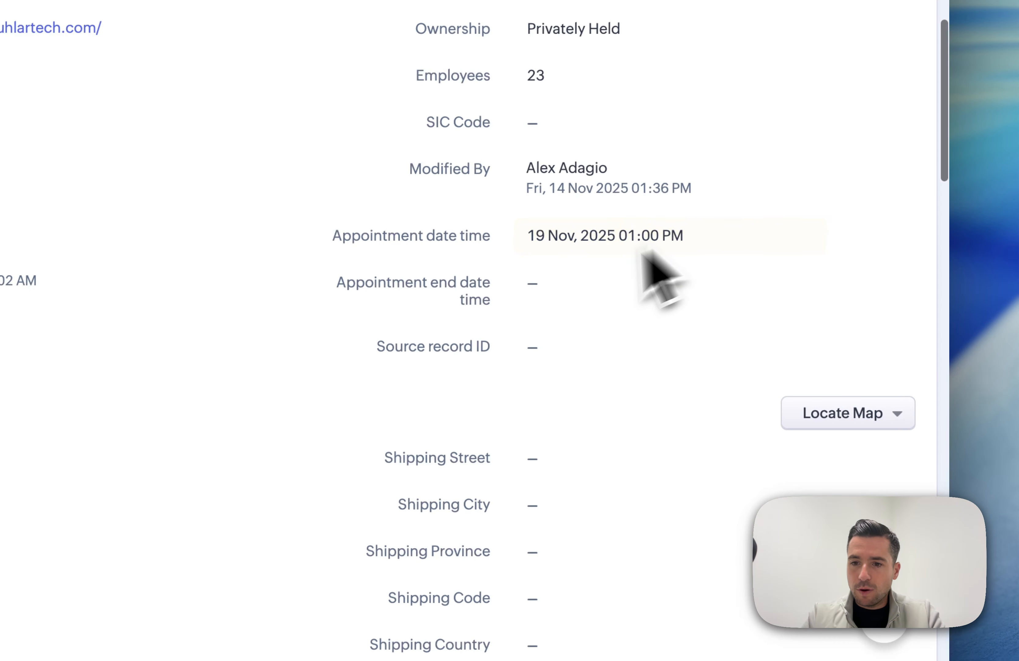
Set the account's Appointment end date time to 19 Nov 2025, 03:00 PM and save the field.
click(571, 284)
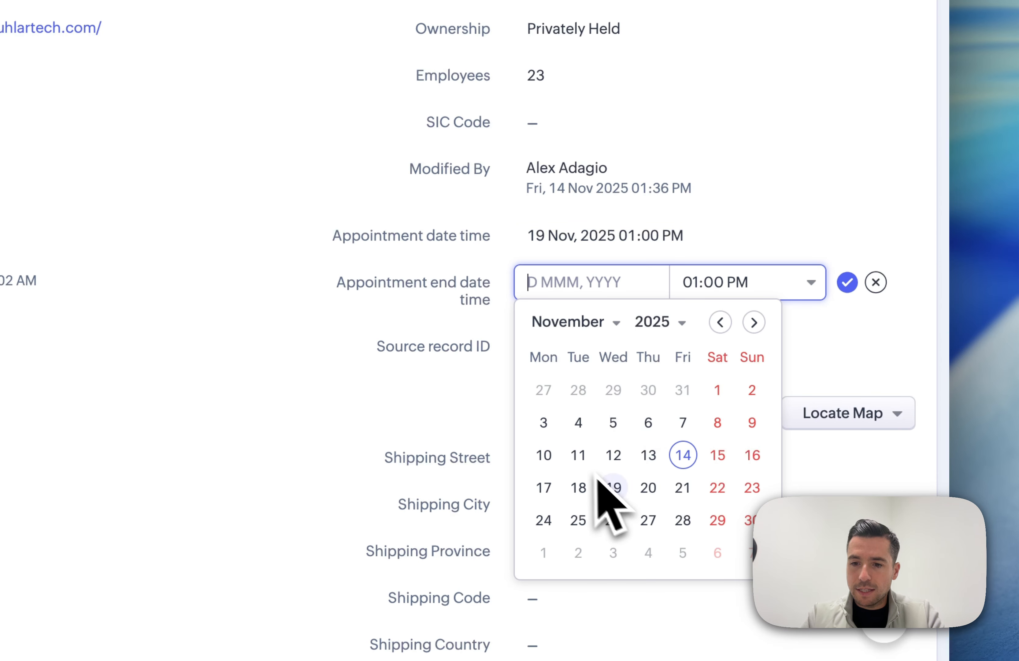
click(614, 489)
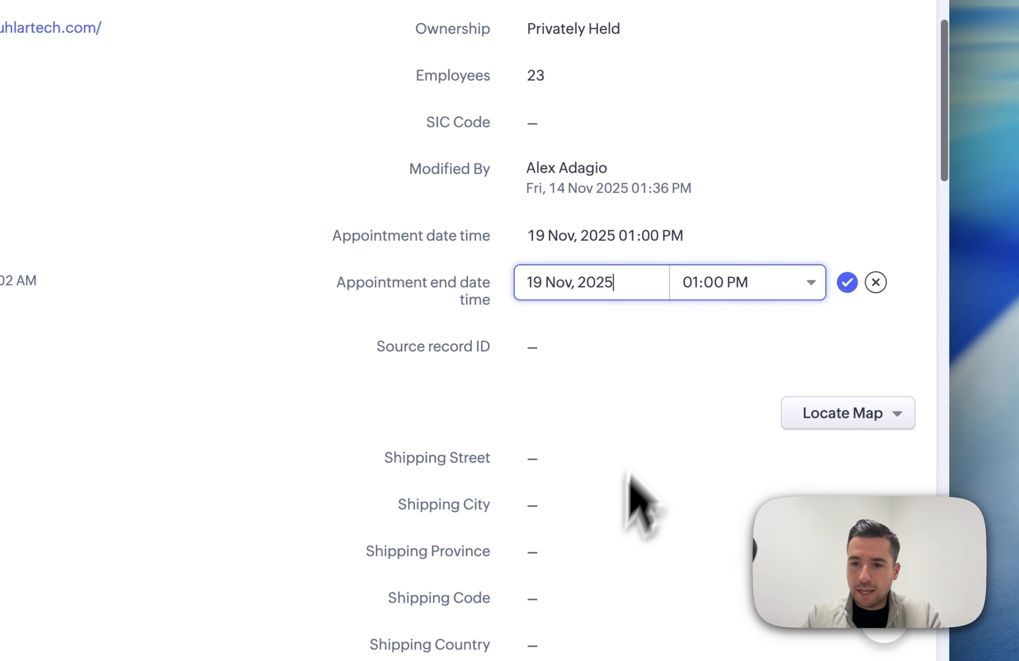
click(717, 287)
text(3)
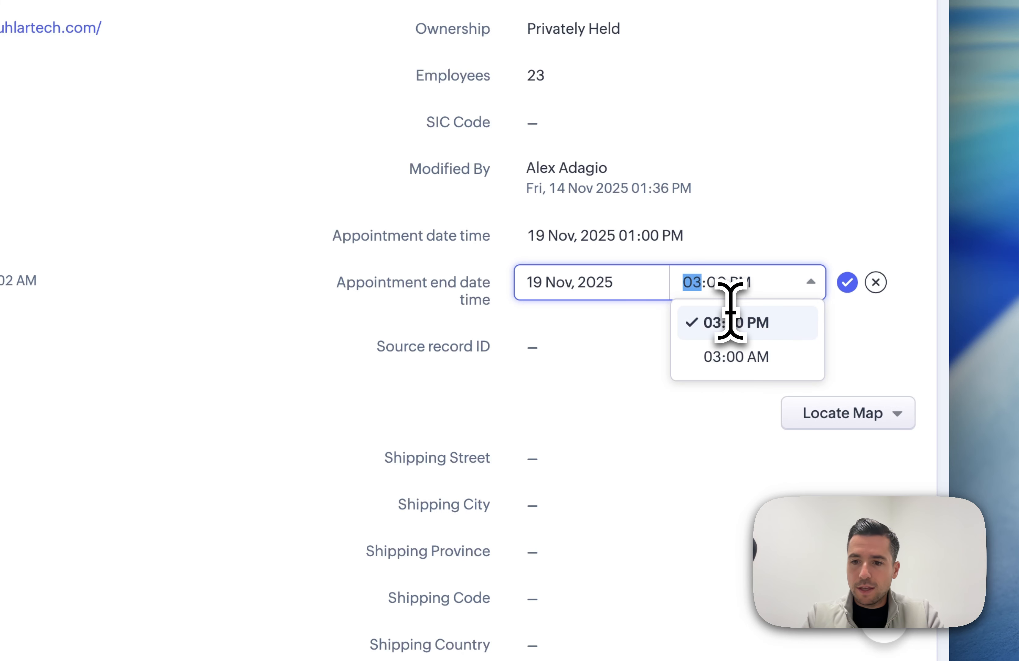
click(847, 282)
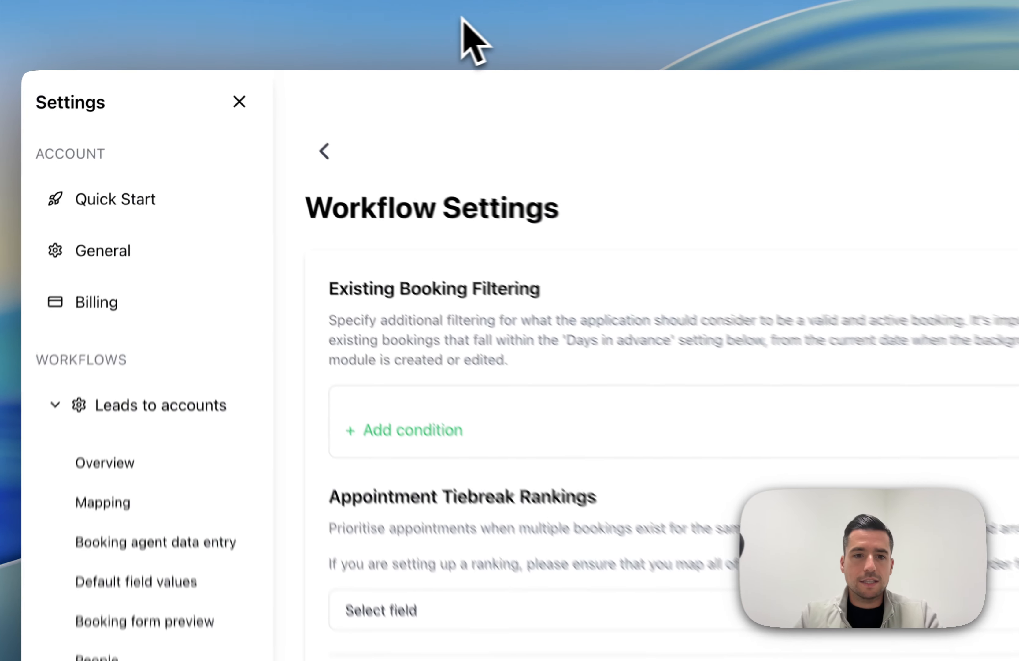
In the workflow's Existing Booking Filtering, add a condition that Appointment date time is not empty.
click(339, 288)
text(ap)
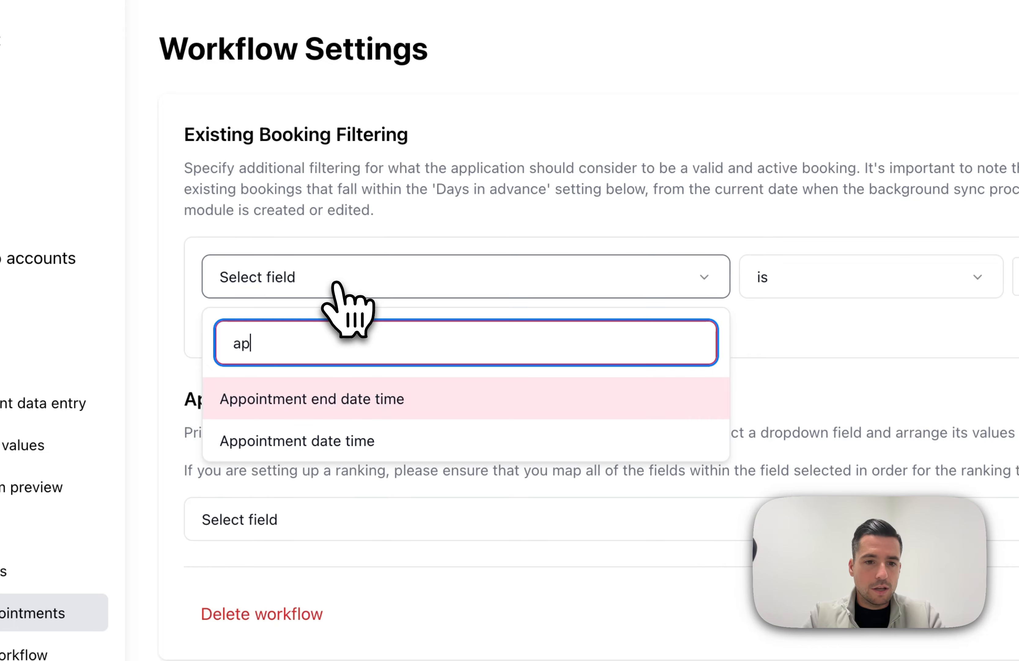
click(352, 441)
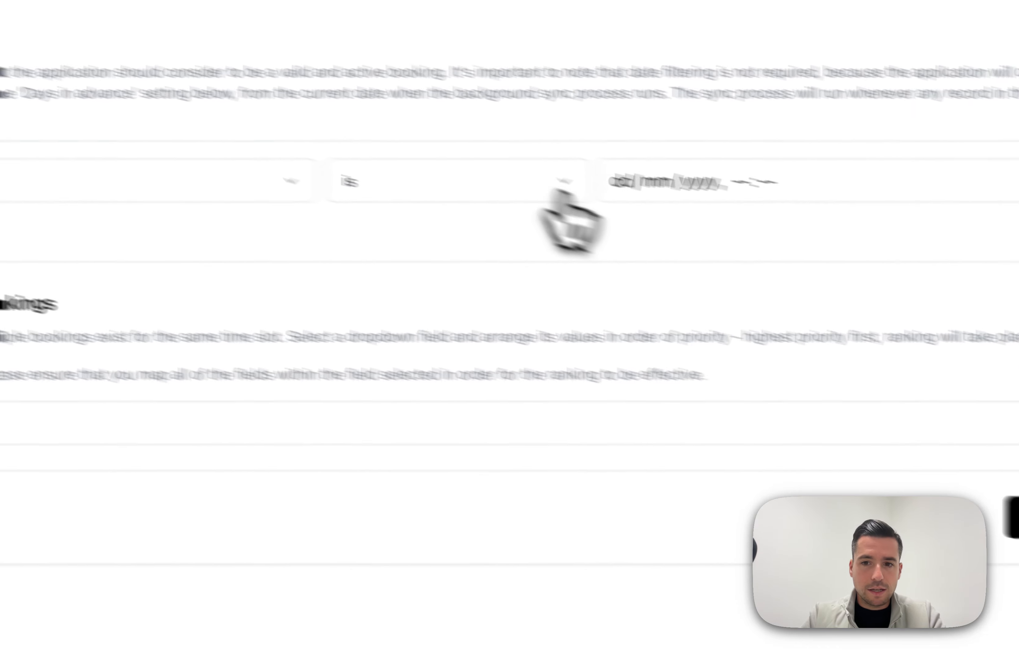
click(391, 159)
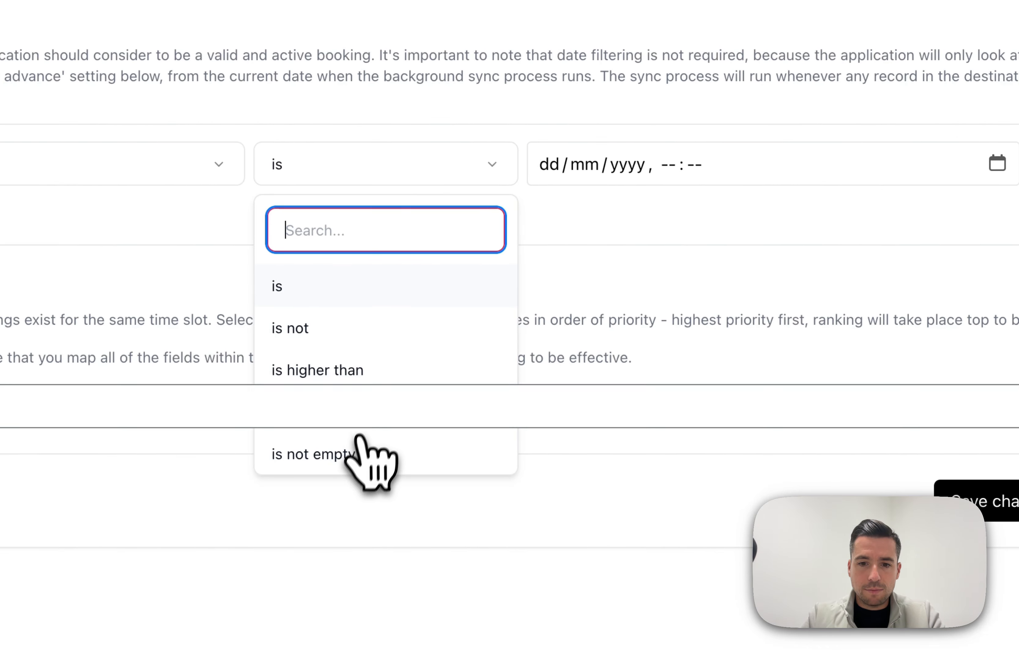
click(354, 450)
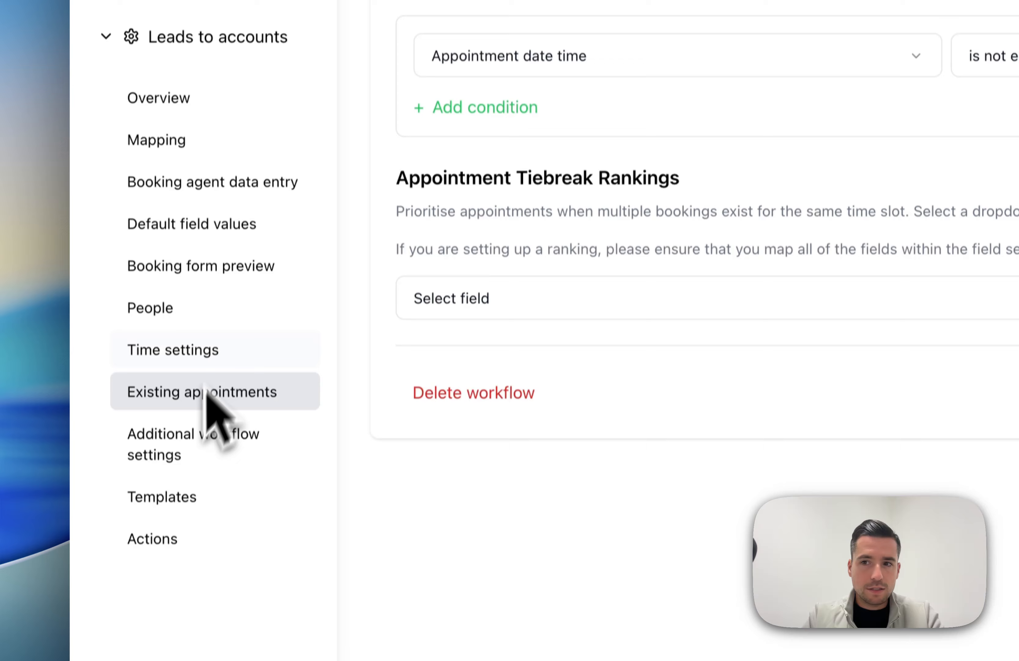
Return to the workflow's Time settings and review the operating days and appointment schedule.
click(206, 349)
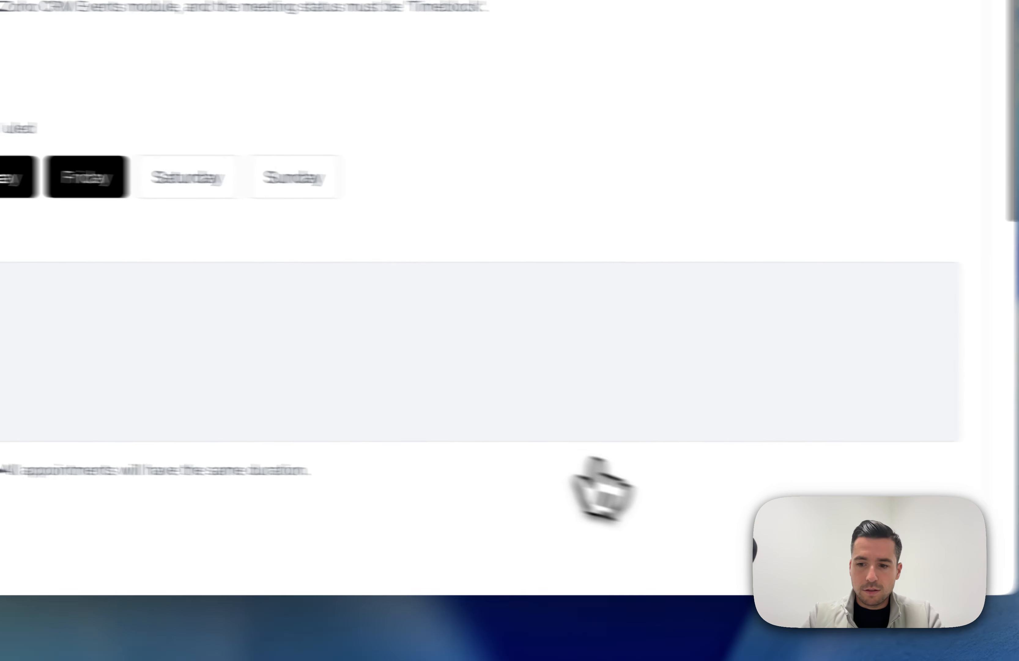
scroll(815, 528, down, 5)
scroll(814, 528, up, 5)
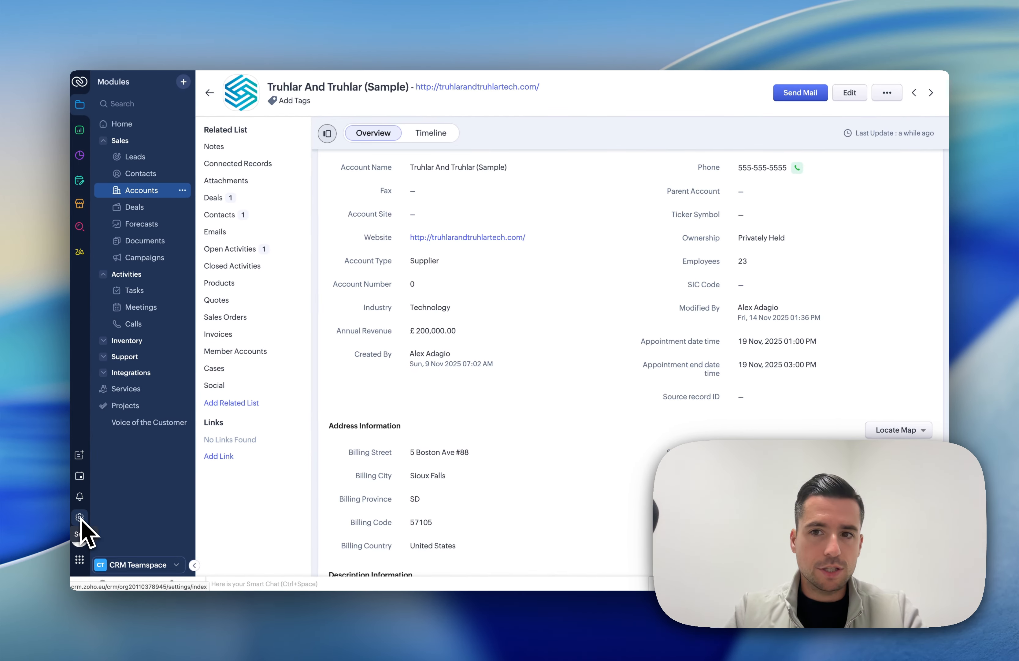
Switch to Zoho CRM, open the Accounts page layout from the account's edit form, and add a Pick List field to Account Information.
click(784, 107)
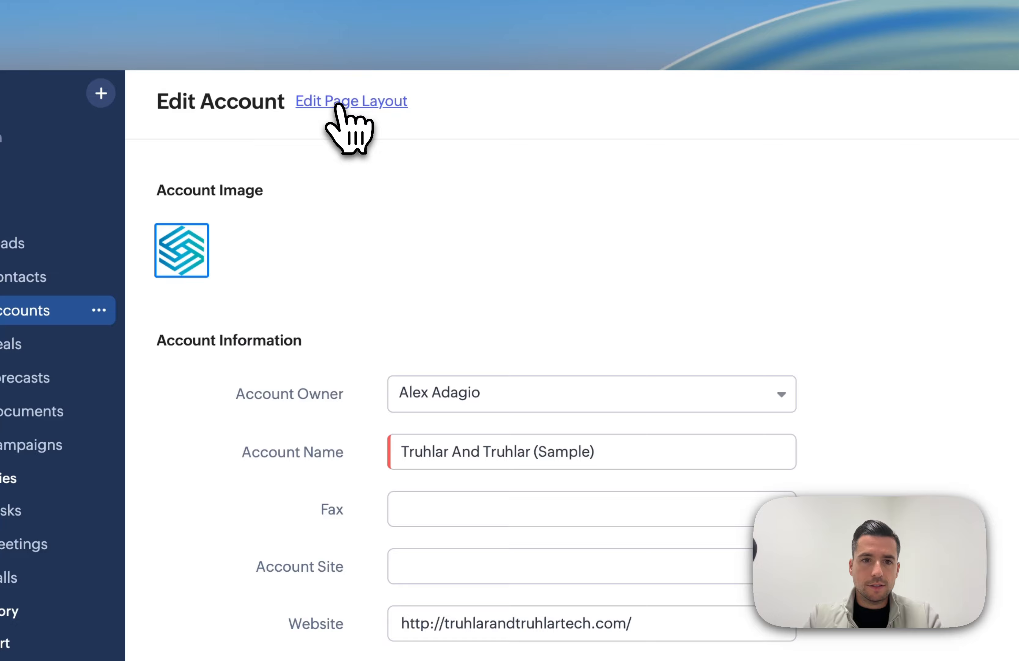
click(337, 105)
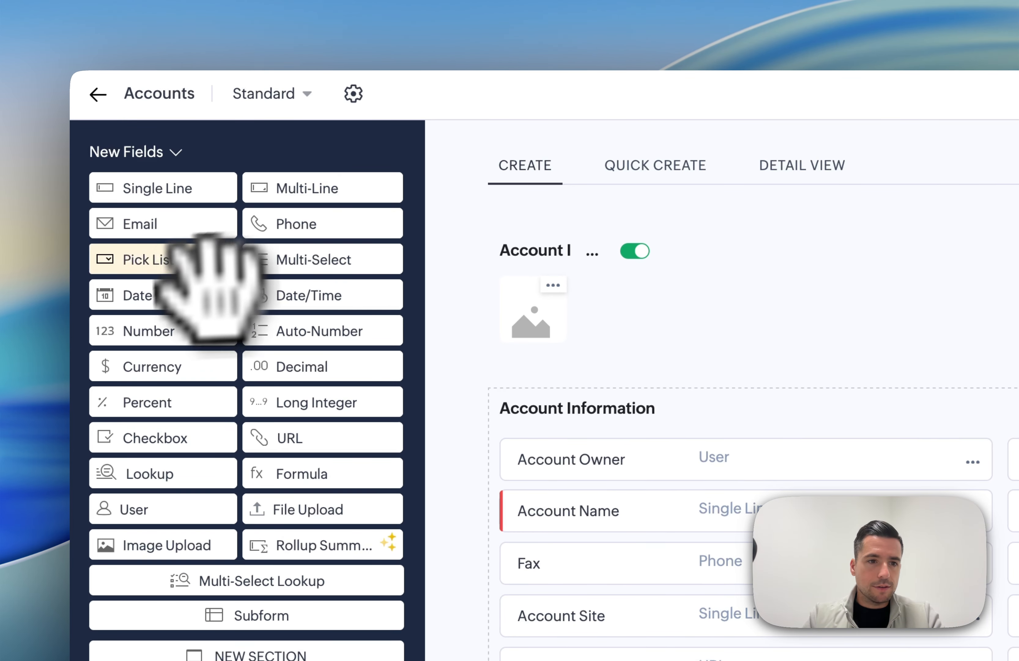
drag(199, 289, 478, 525)
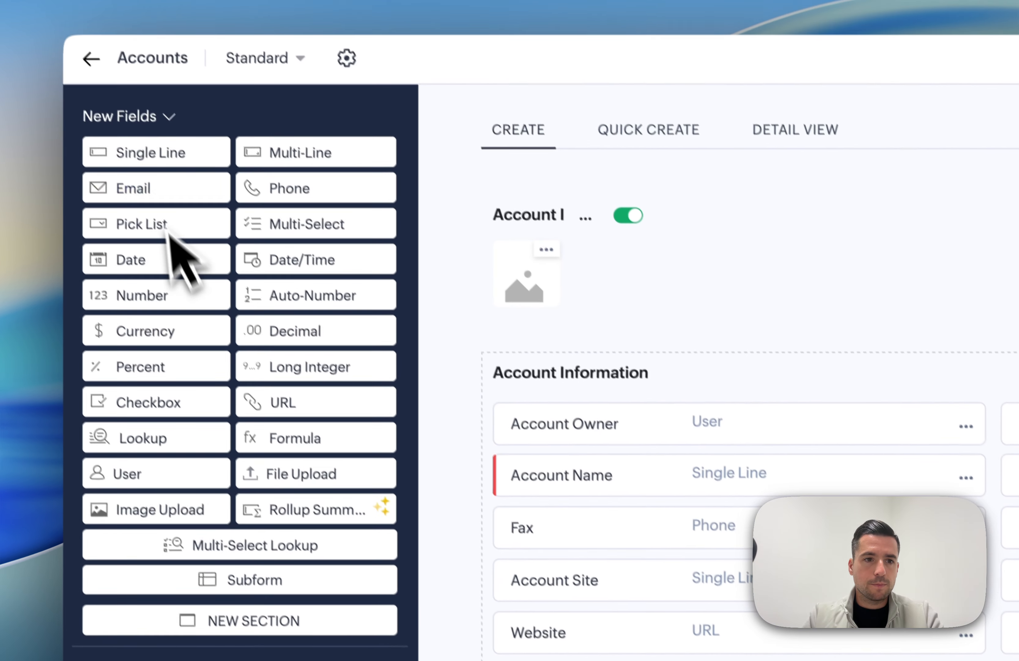
drag(150, 232, 666, 553)
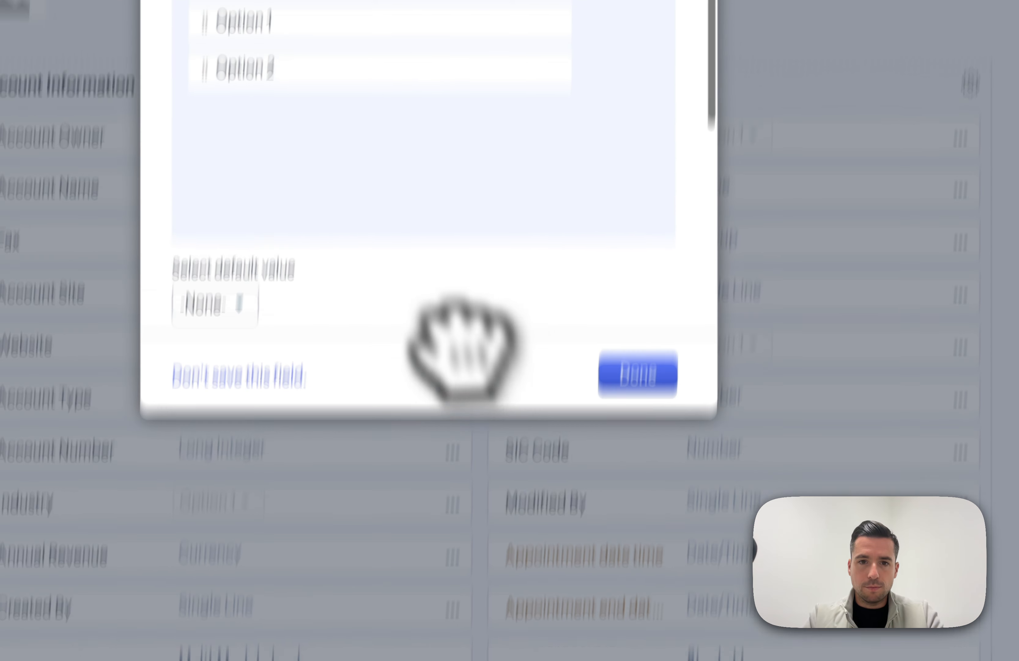
Label the new pick list field "Booking status", give it the options Booked and Not booked, and save the Accounts layout.
text(Booking statu)
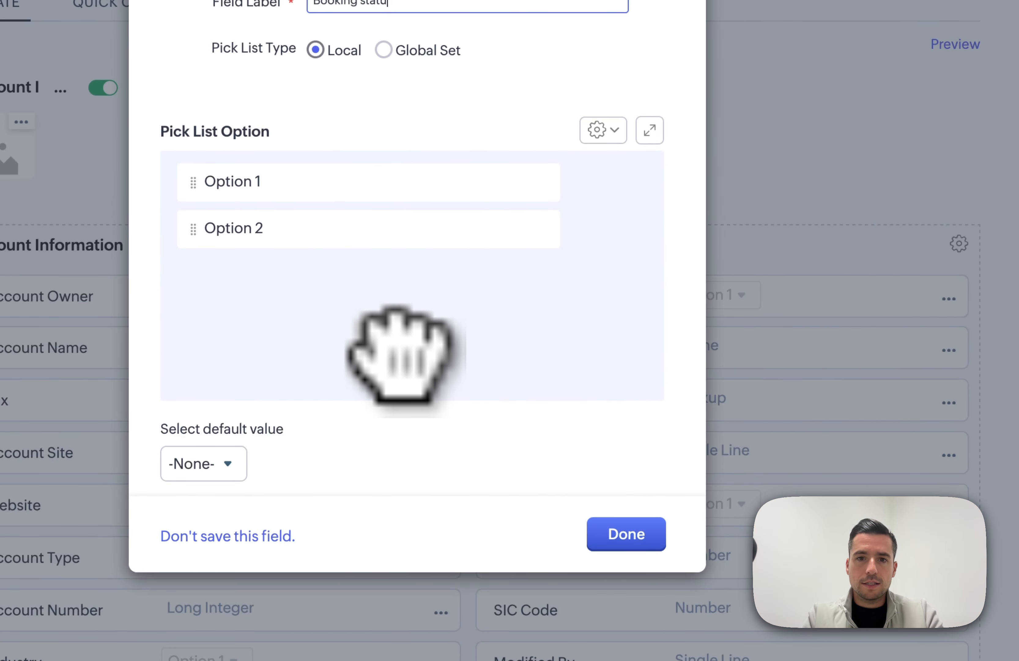
text(s)
click(314, 181)
text(Boo)
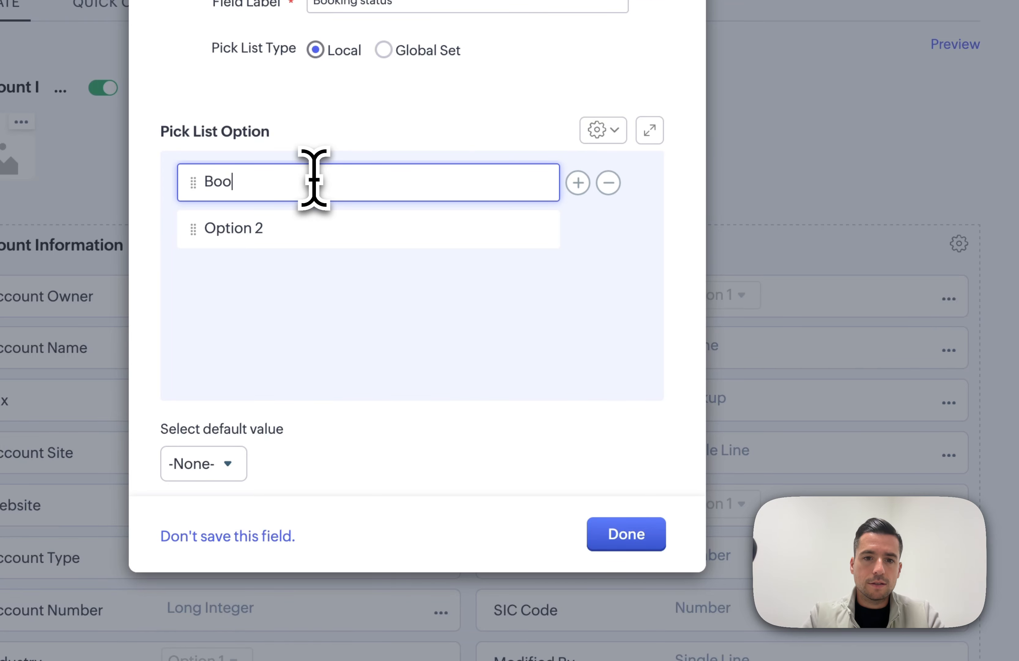
text(ked)
key(Tab)
text(Not book)
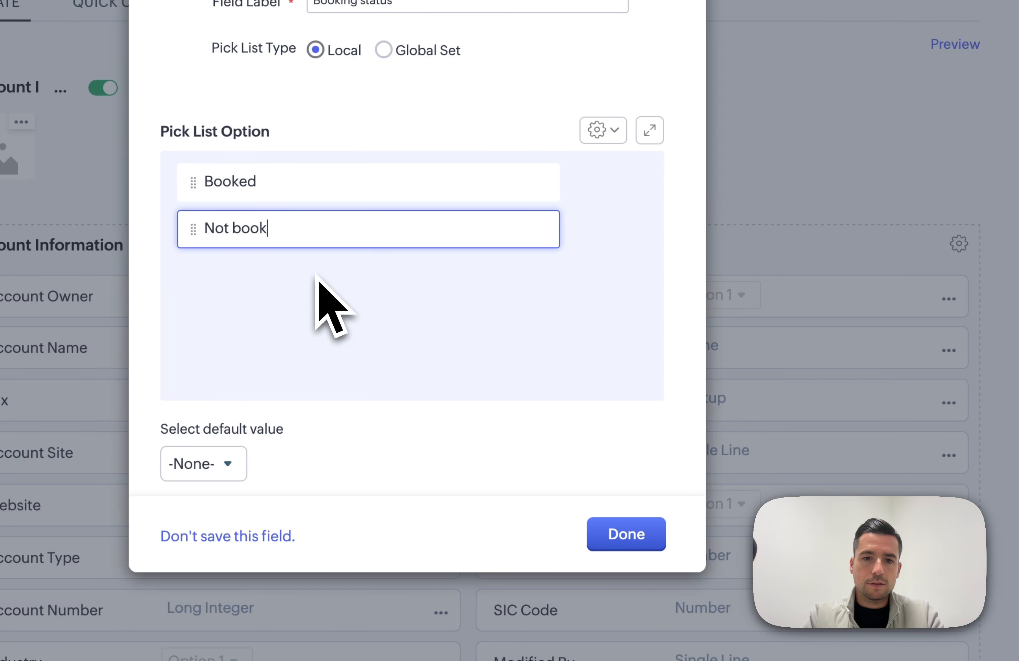
text(ed)
click(652, 539)
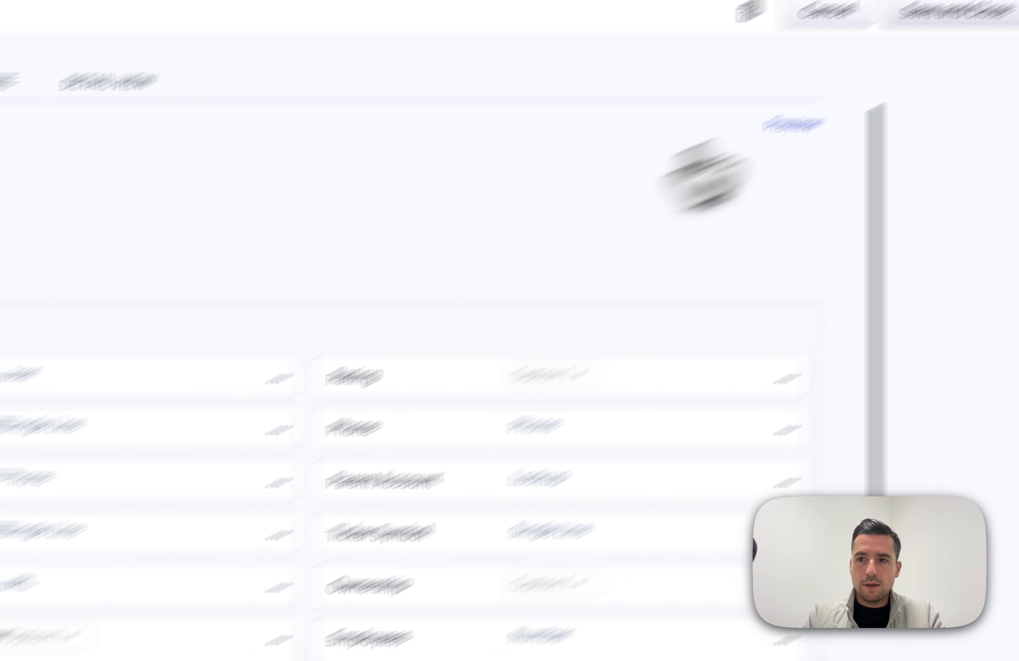
click(894, 94)
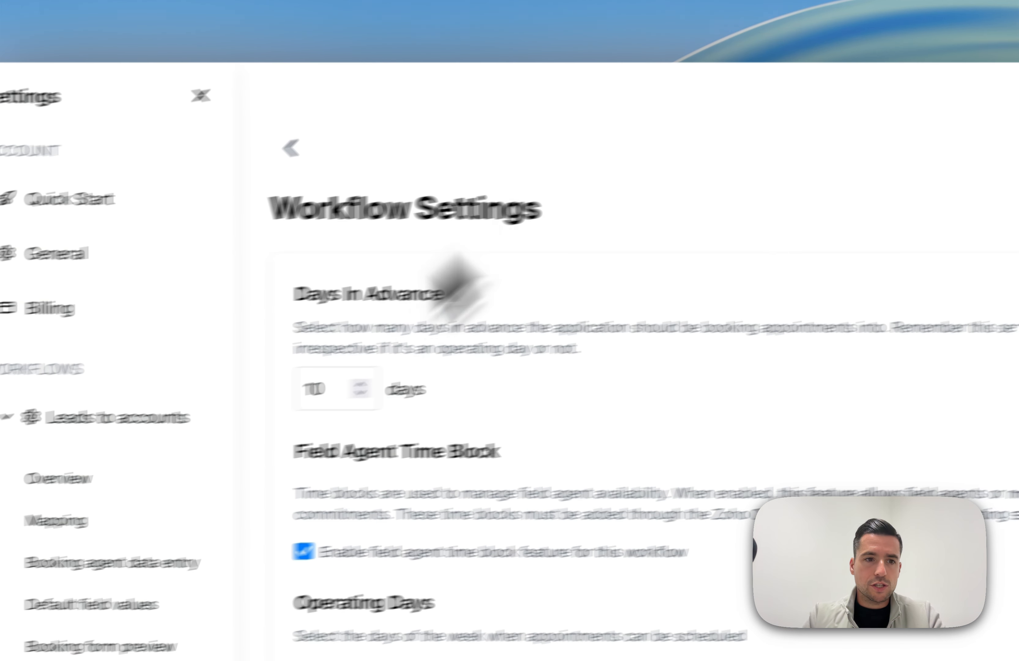
Open the Existing appointments settings of the Leads to accounts workflow in the scheduler app.
click(74, 256)
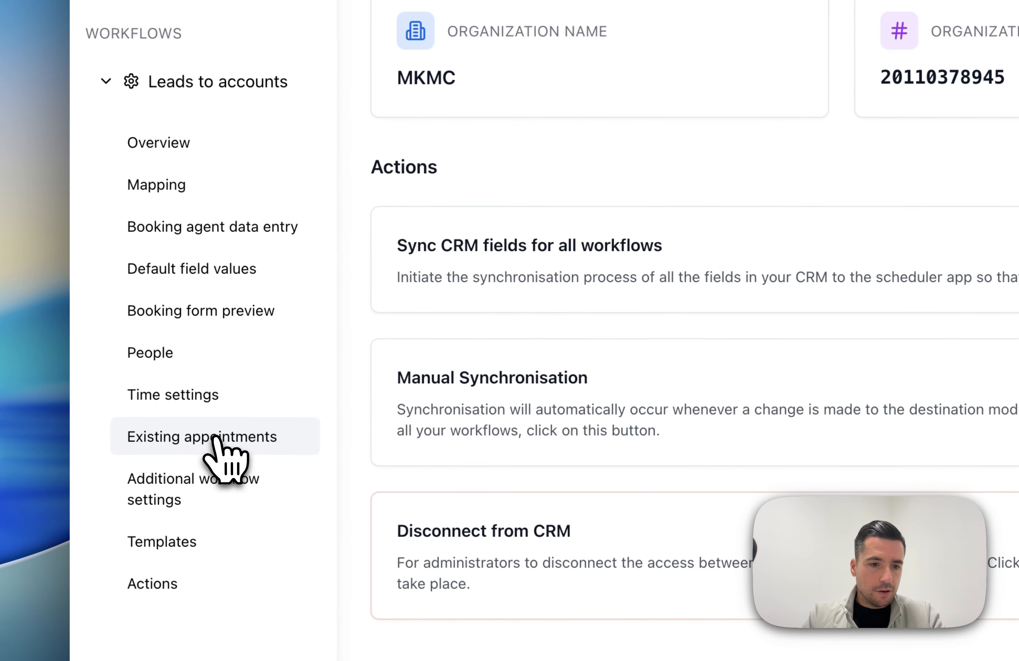
click(215, 436)
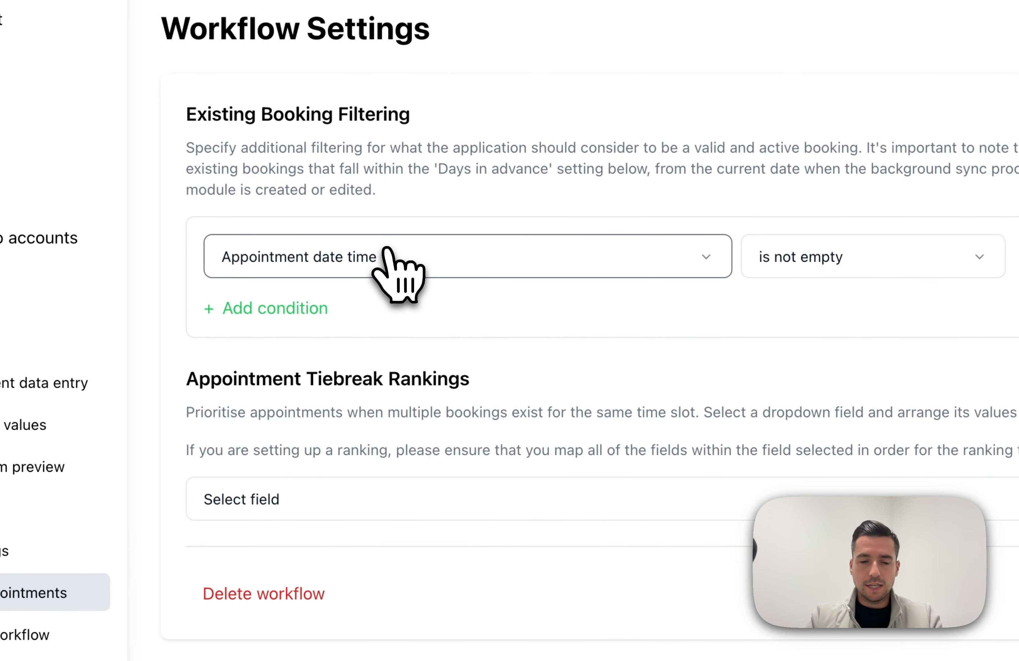
click(436, 256)
text(stat)
key(Return)
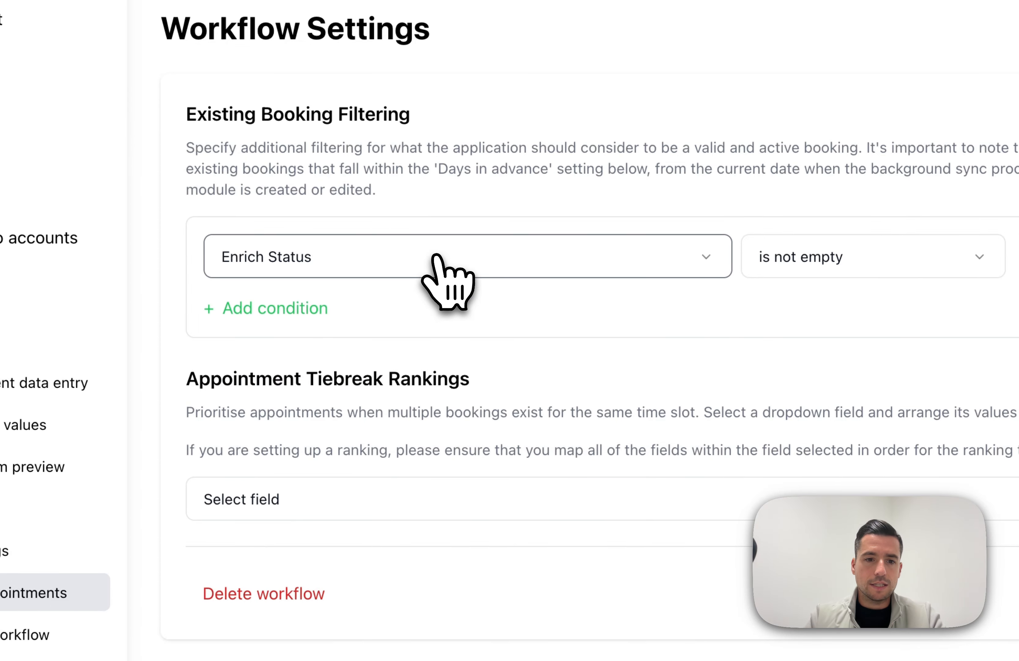
Set the existing booking filter condition to "Booking status" is "Booked".
click(438, 263)
text(b)
key(BackSpace)
text(stat)
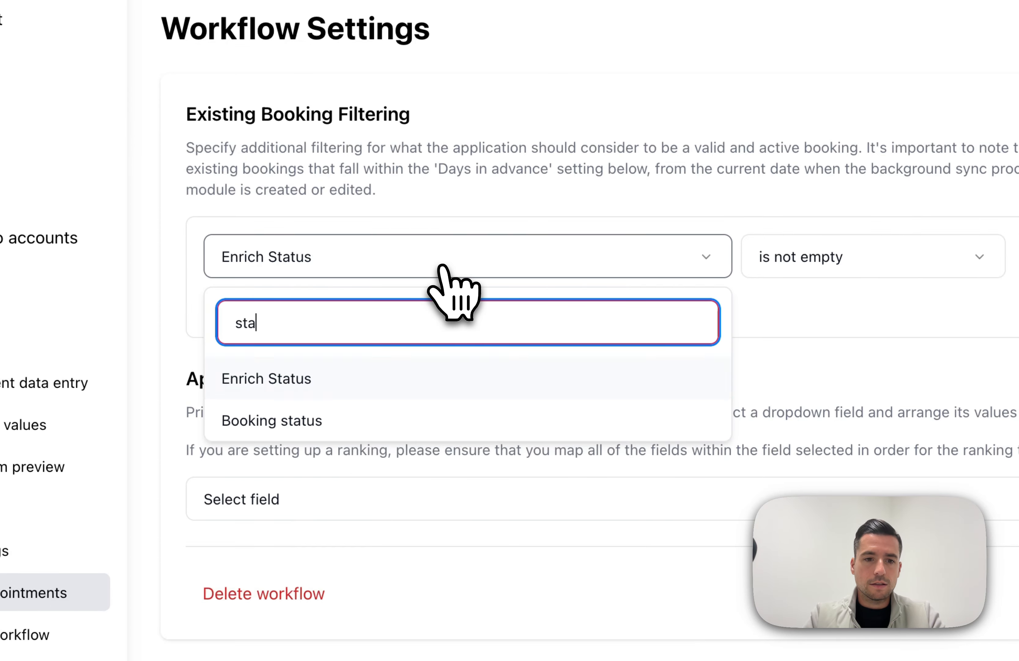
click(391, 429)
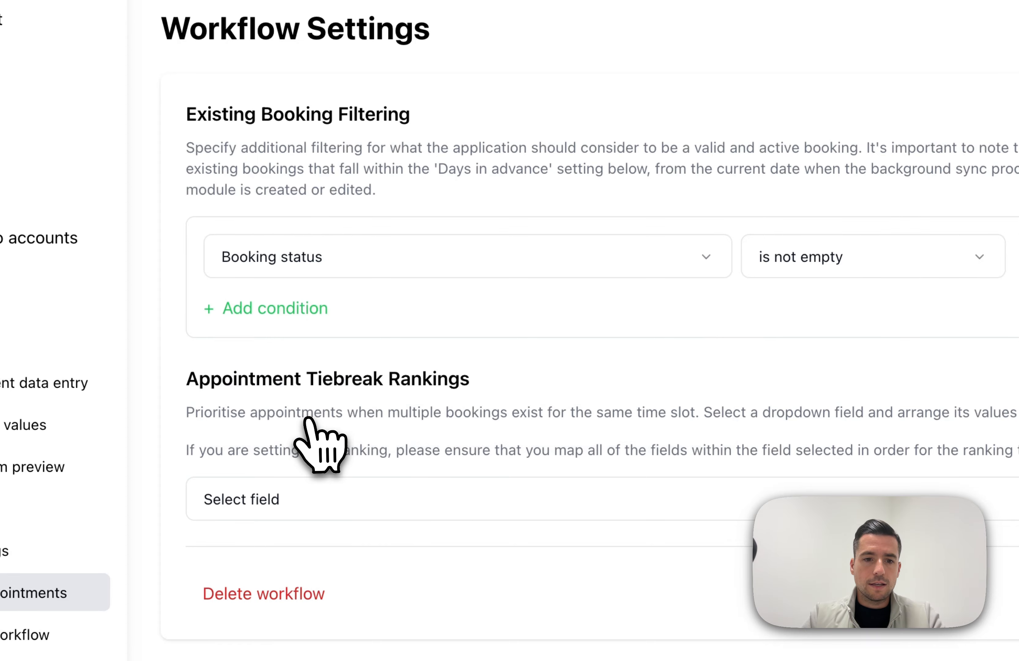
click(850, 257)
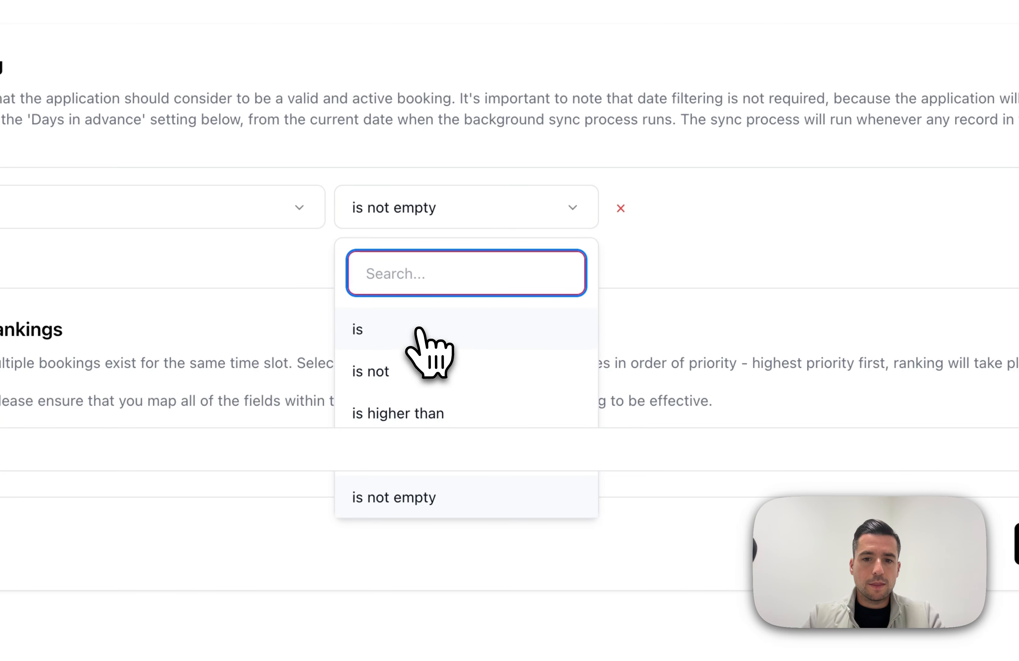
click(821, 381)
click(690, 223)
click(700, 370)
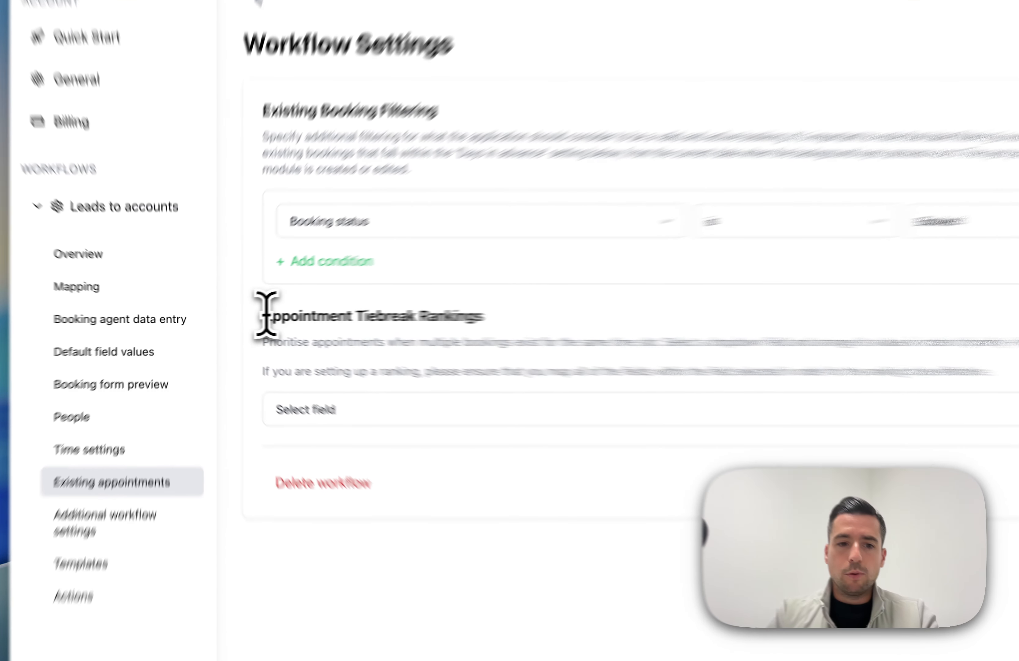
drag(232, 319, 387, 322)
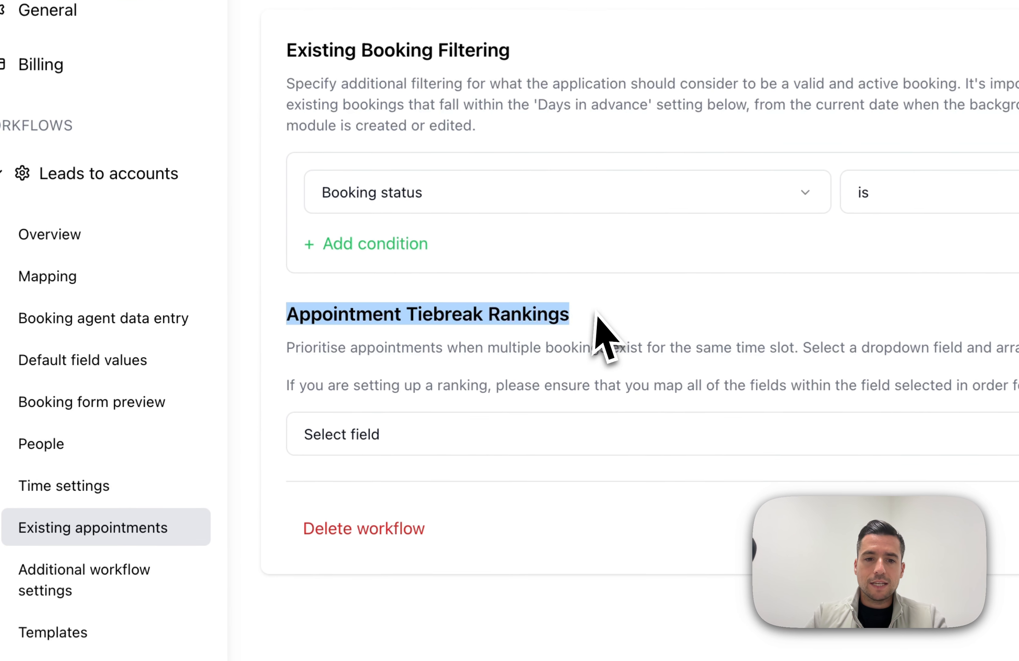
click(392, 320)
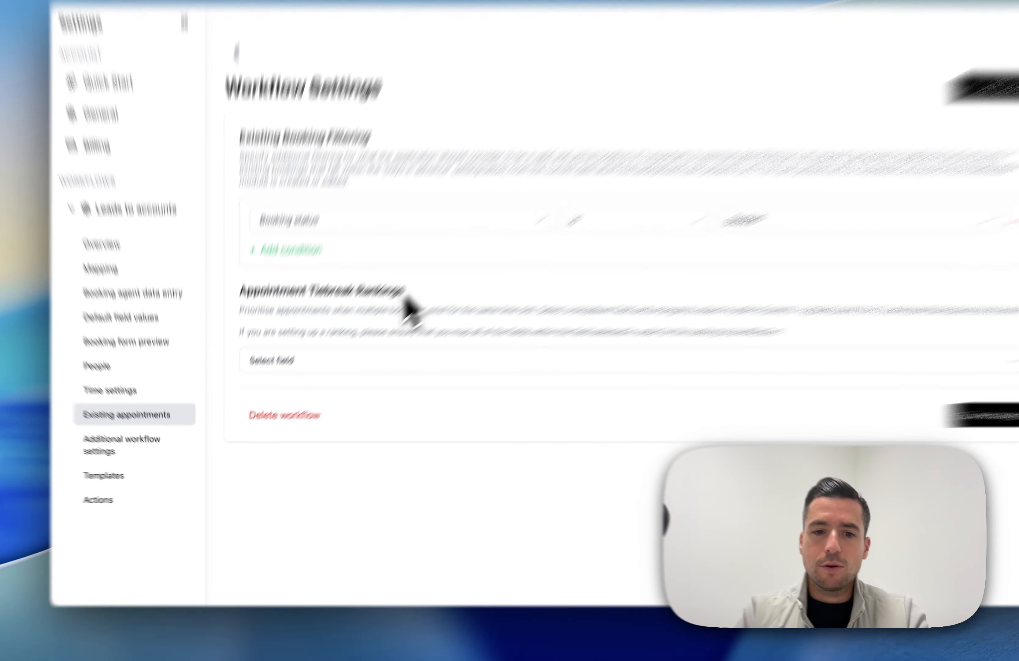
drag(375, 321, 247, 324)
click(249, 327)
Choose Rating as the field for the appointment tiebreak rankings.
click(334, 384)
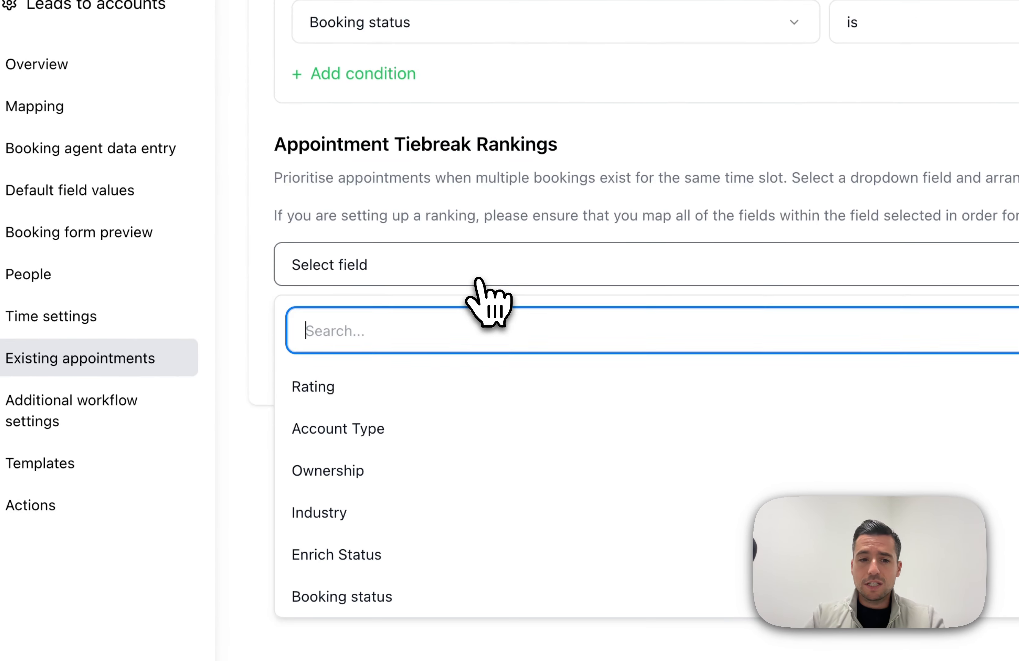
click(489, 386)
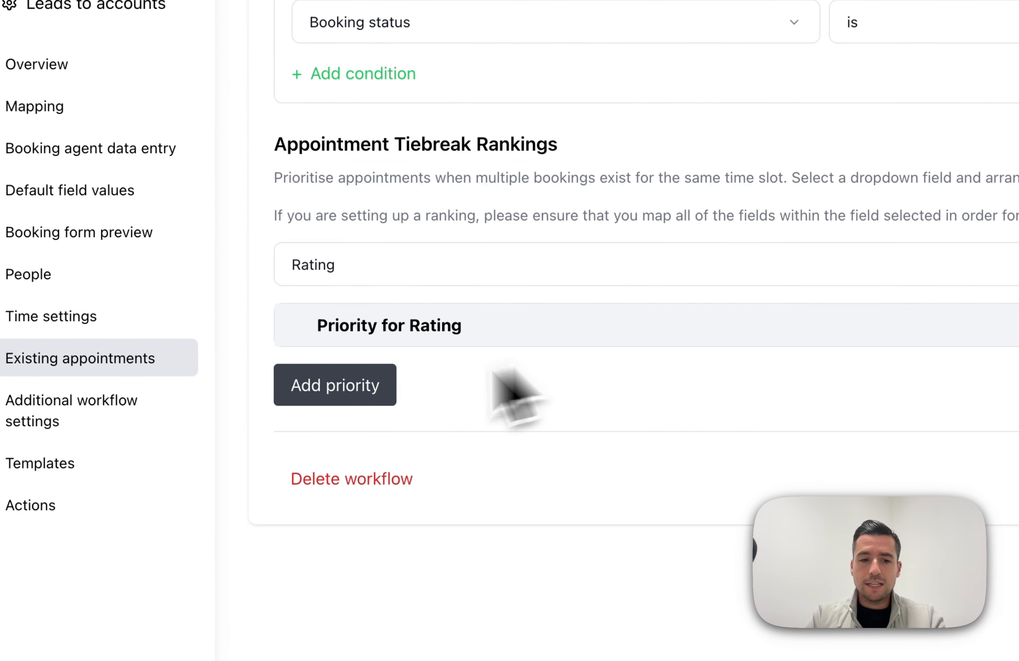
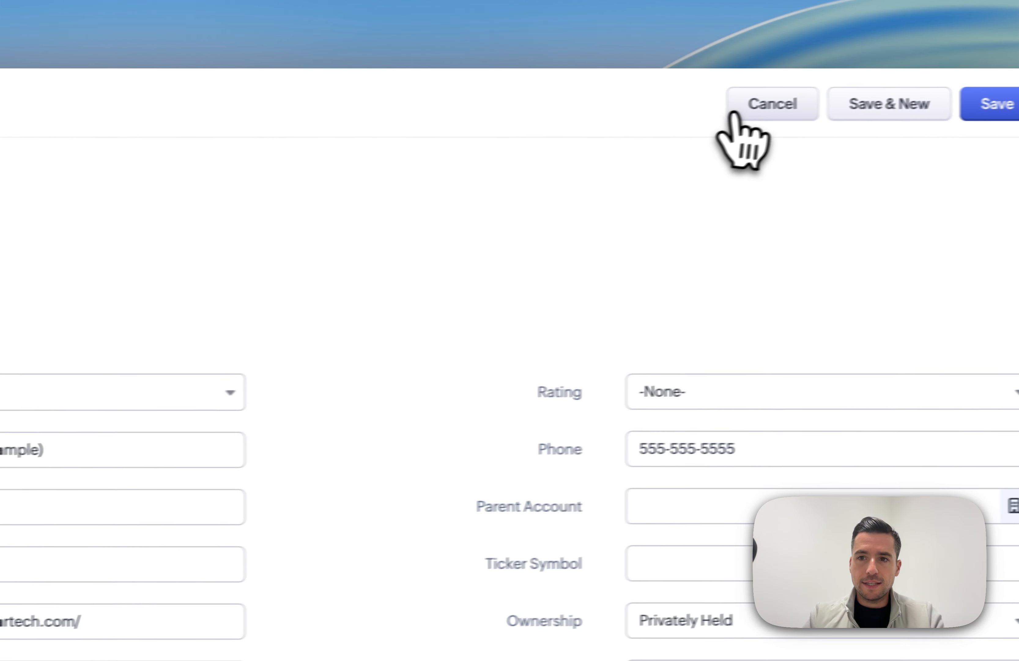
Leave the account's edit form without saving, and set Booking status to Booked in the record's details.
click(735, 113)
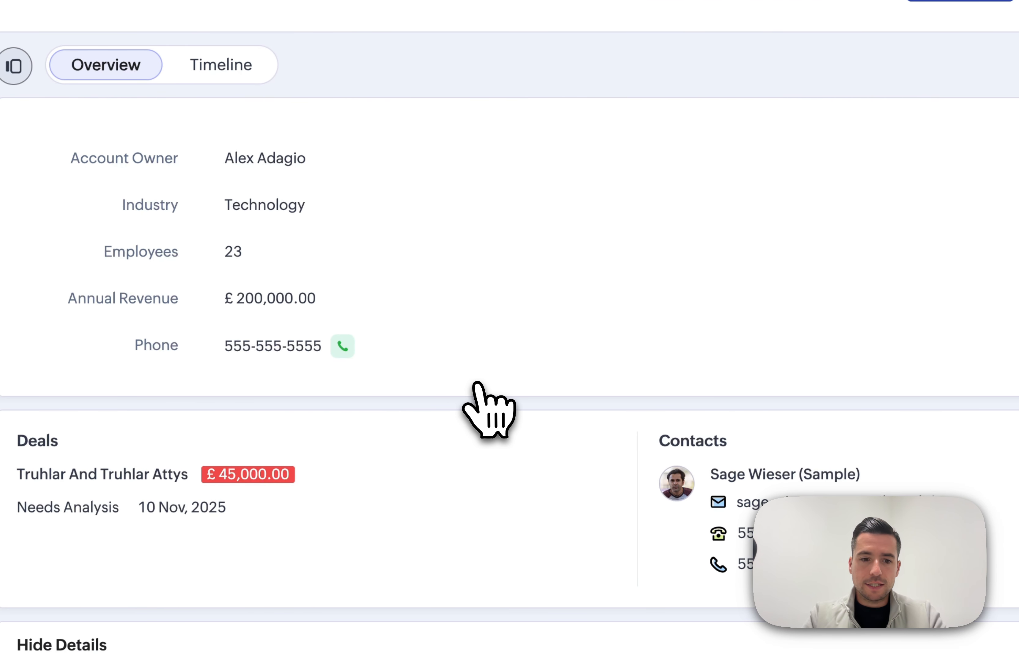
scroll(477, 383, down, 10)
click(576, 438)
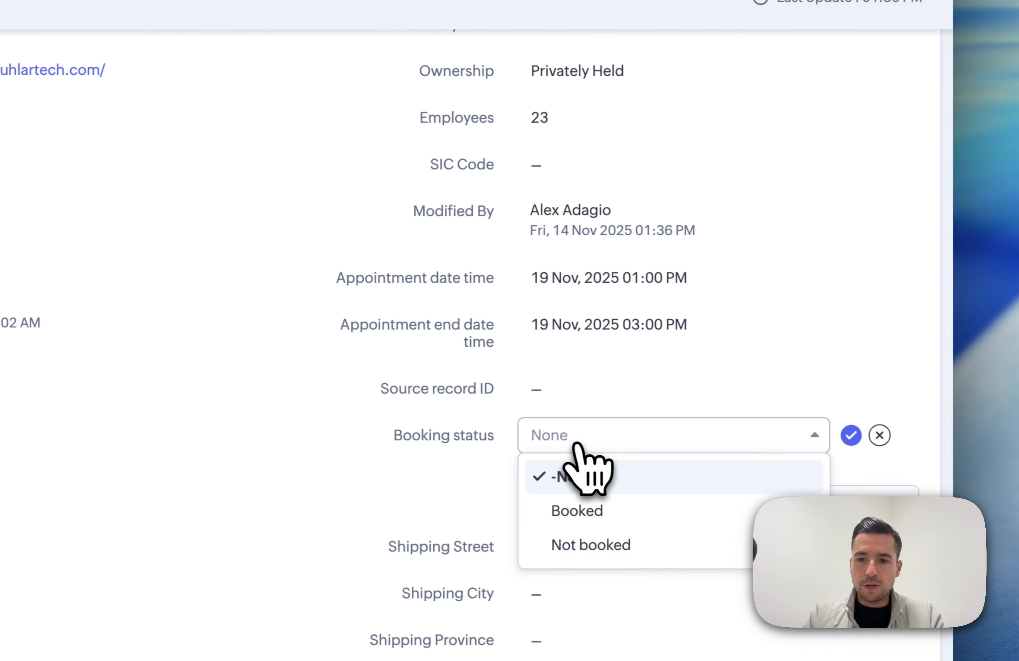
click(575, 510)
click(847, 434)
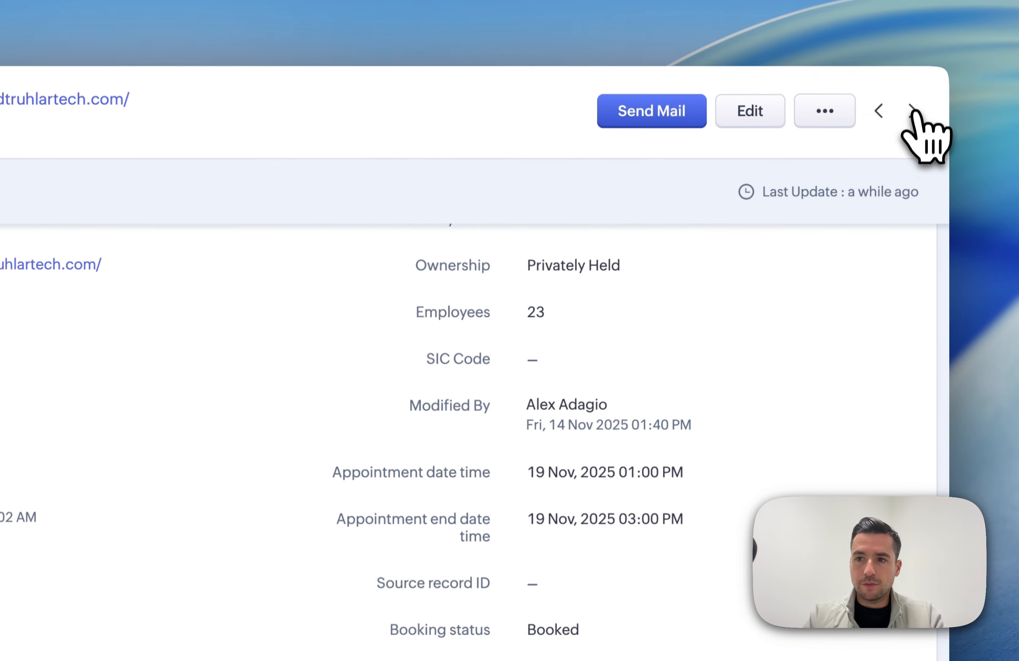
Go to the next account record, Commercial Press, and set its Booking status to Booked.
click(912, 112)
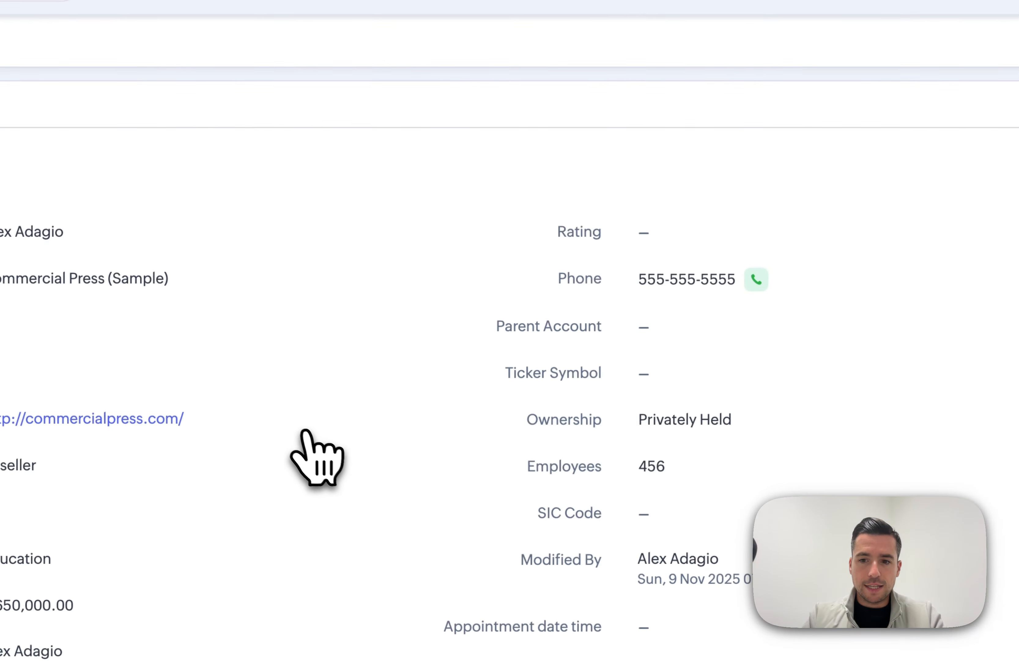
scroll(305, 431, down, 8)
scroll(523, 220, up, 1)
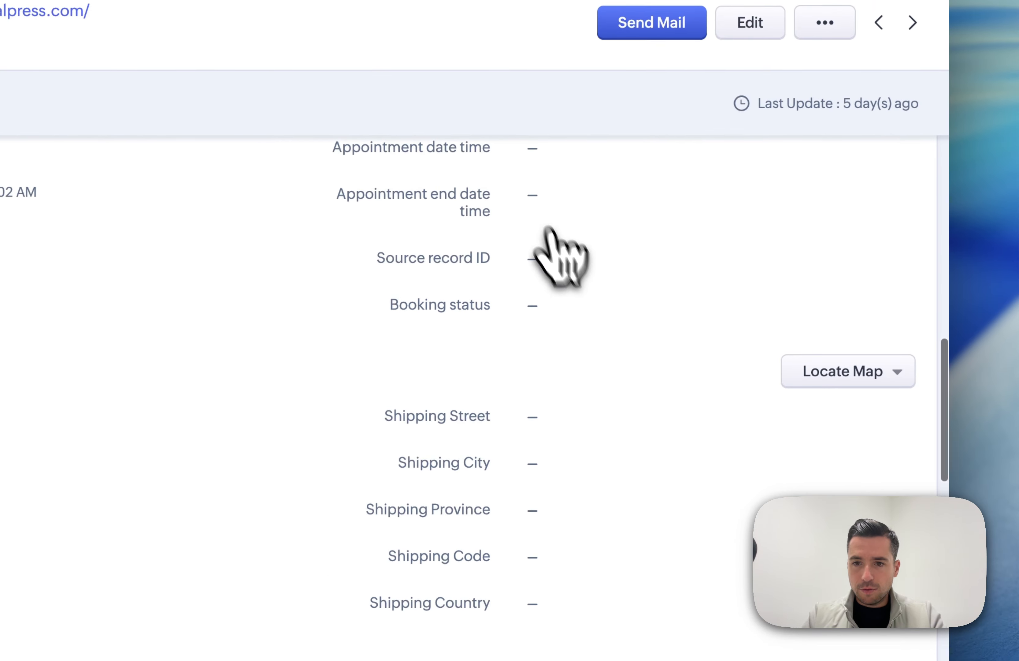
click(560, 307)
click(584, 382)
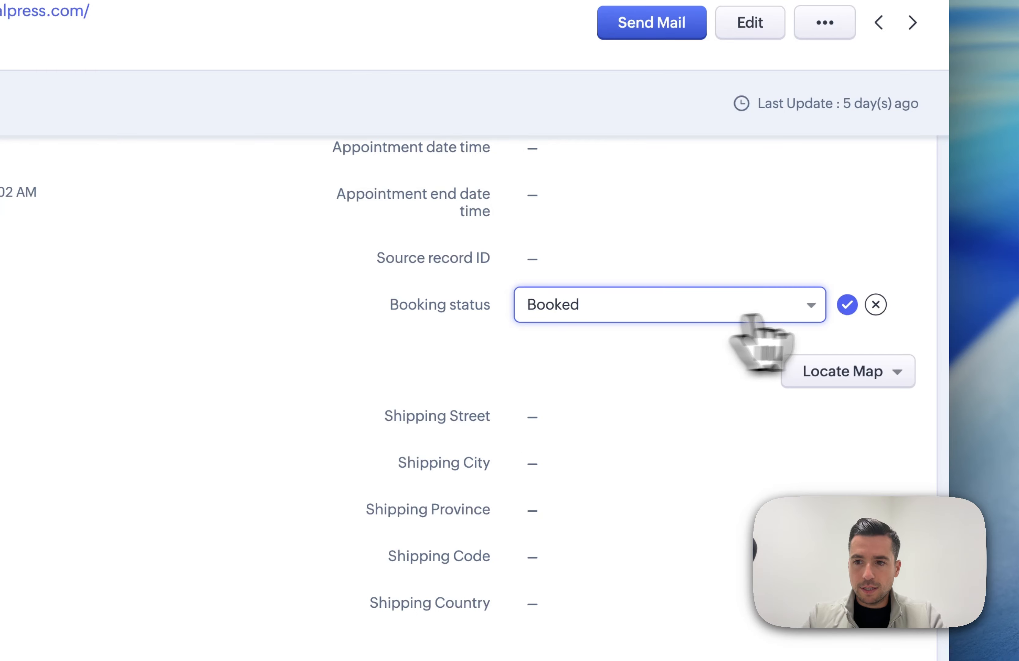
click(847, 304)
Set the Commercial Press account's Appointment date time to 17 Nov, 2025 10:00 AM.
scroll(675, 278, up, 2)
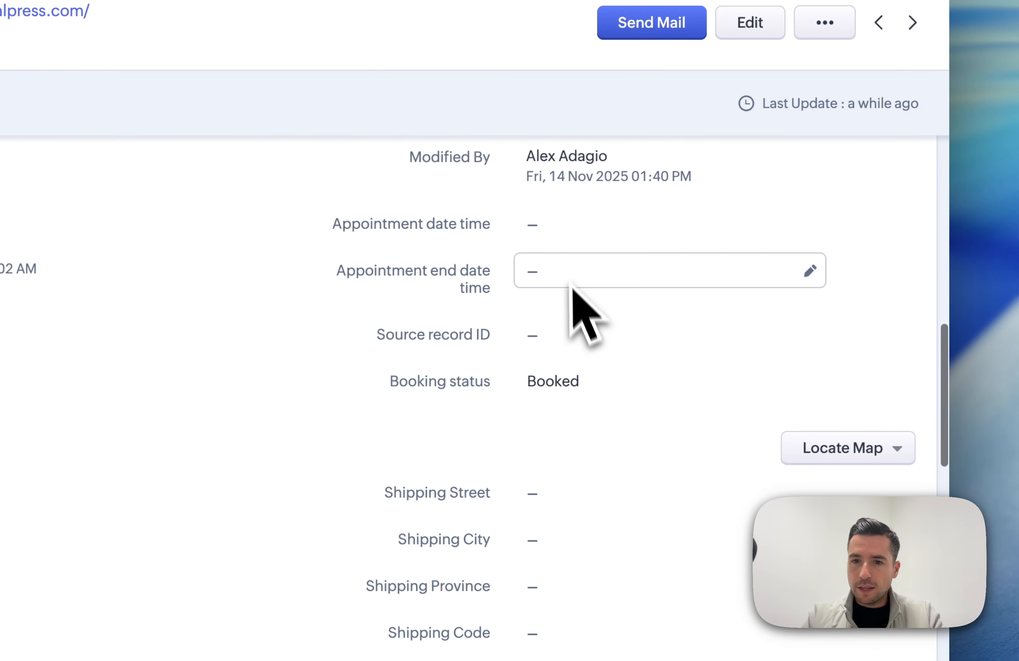
click(560, 229)
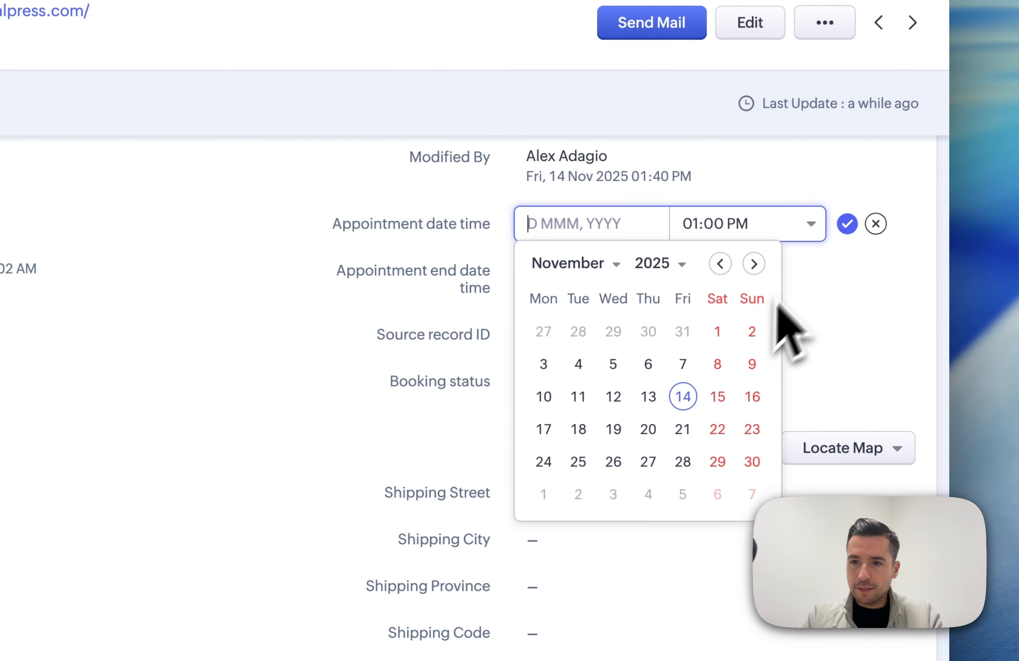
click(544, 429)
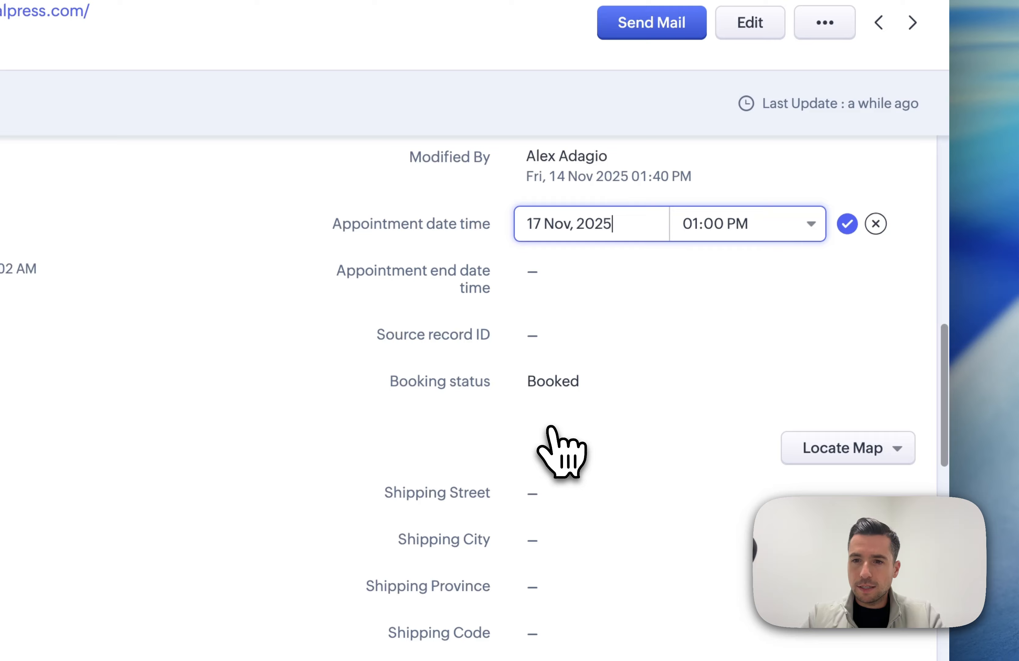
click(695, 229)
text(10)
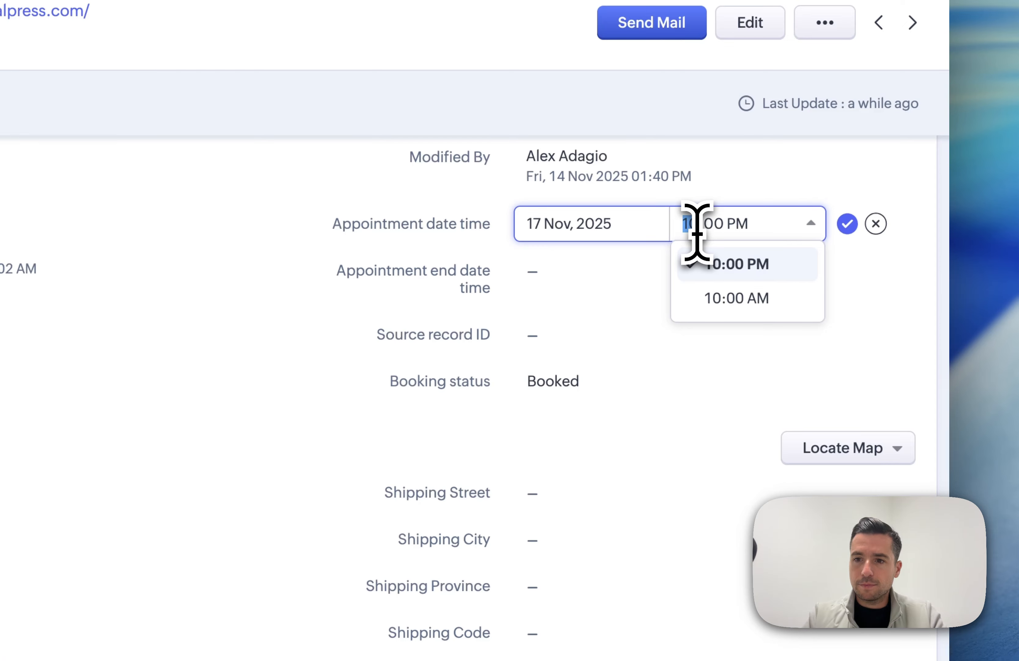
key(Down)
key(Return)
key(Return)
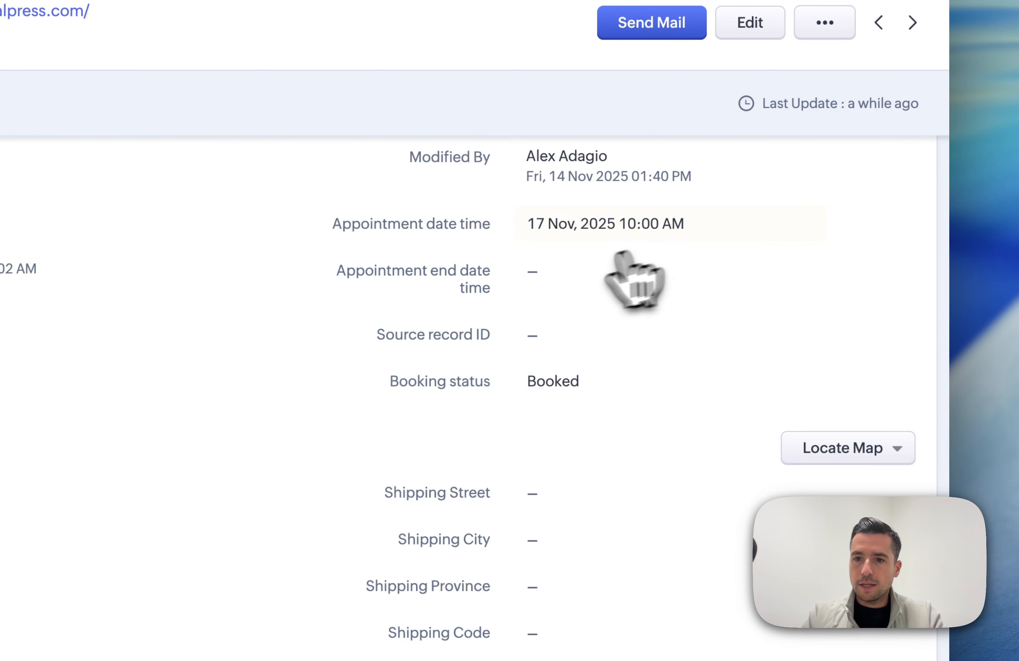
Set the Commercial Press account's Appointment end date time to 17 Nov, 2025 12:00 PM.
click(558, 270)
click(545, 473)
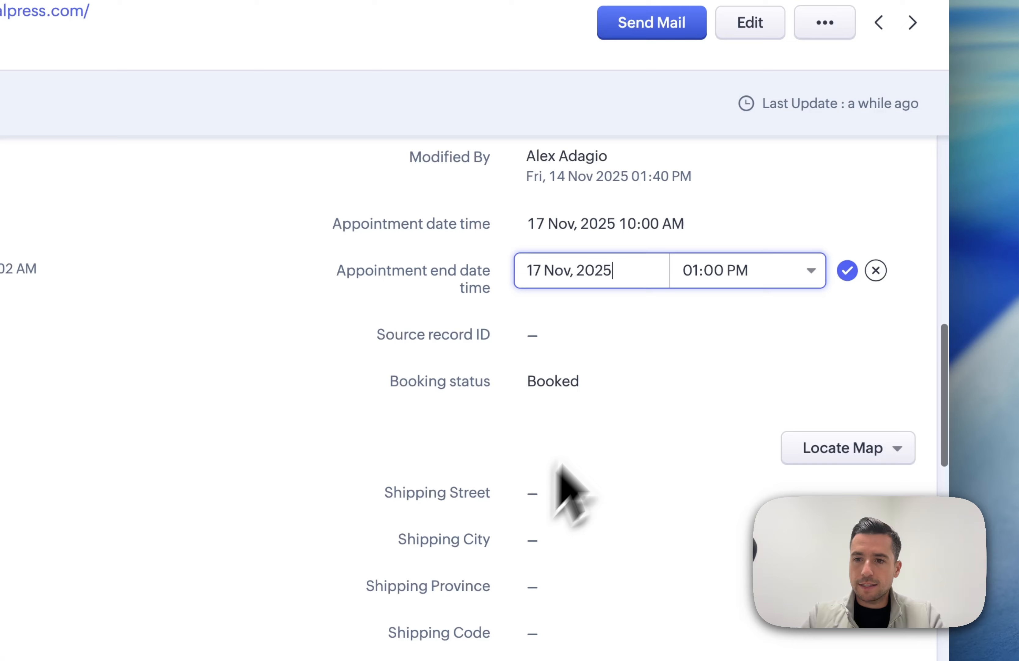
click(692, 275)
text(11)
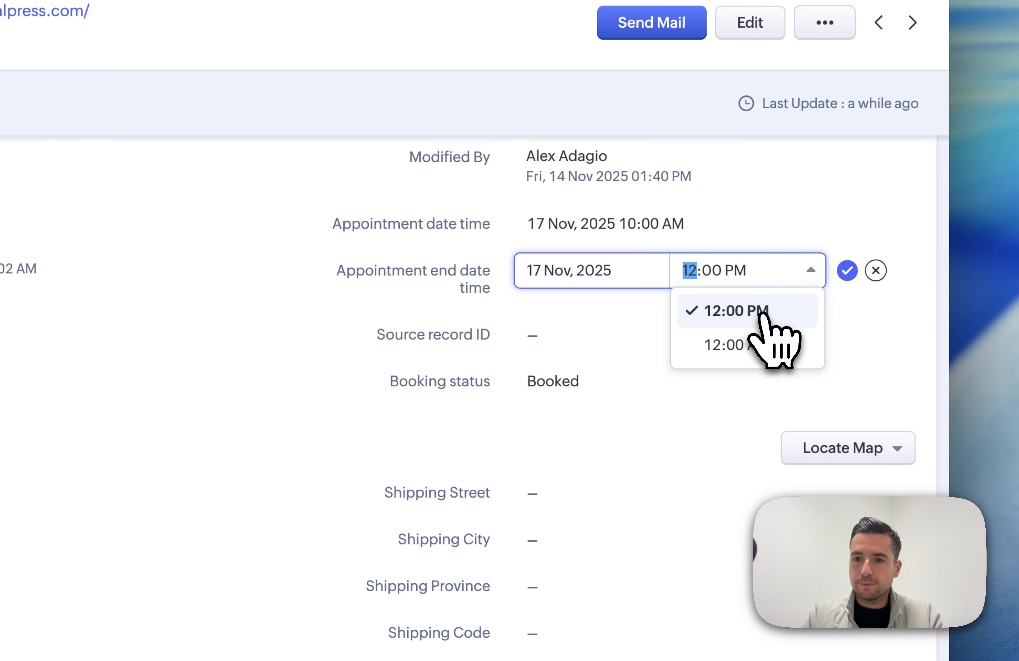
click(765, 314)
click(847, 270)
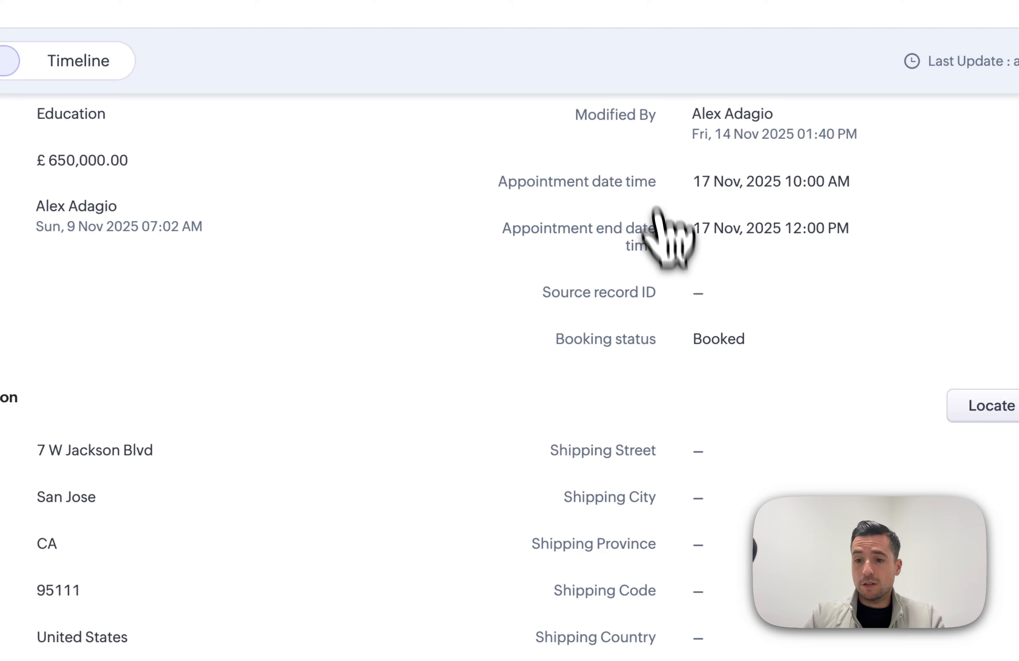
Replace the Commercial Press account's Billing Code with a UK-style postcode and save it.
click(125, 593)
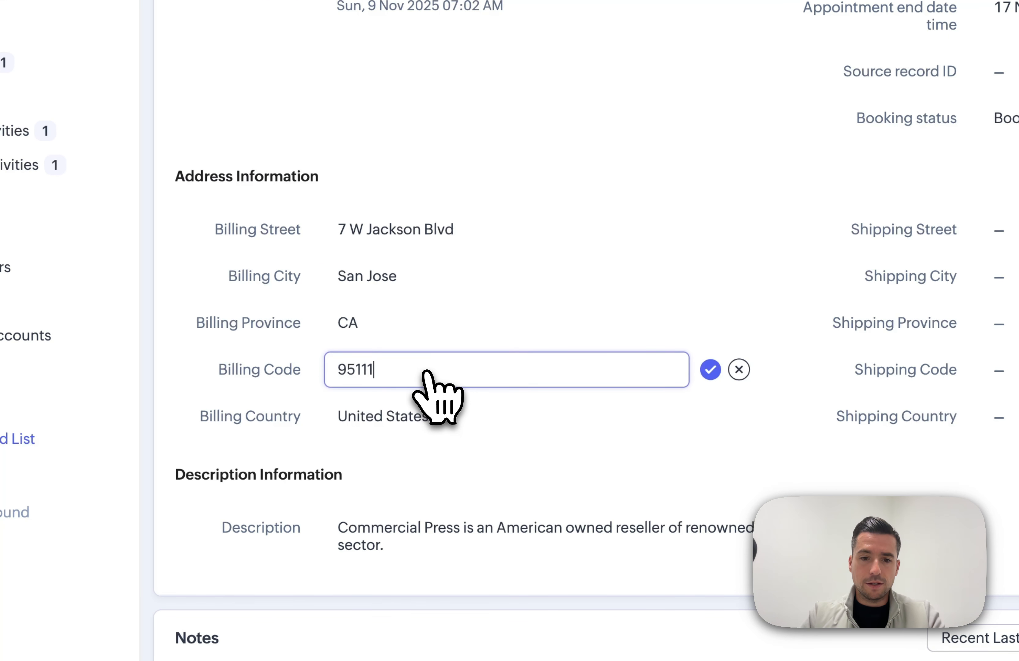
drag(423, 372, 271, 360)
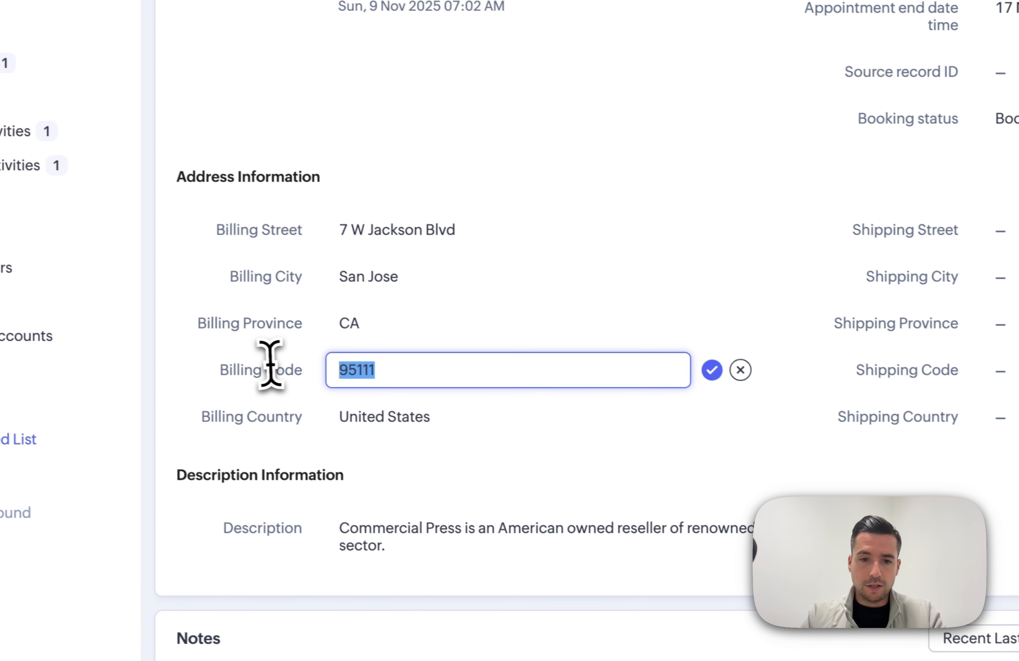
key(BackSpace)
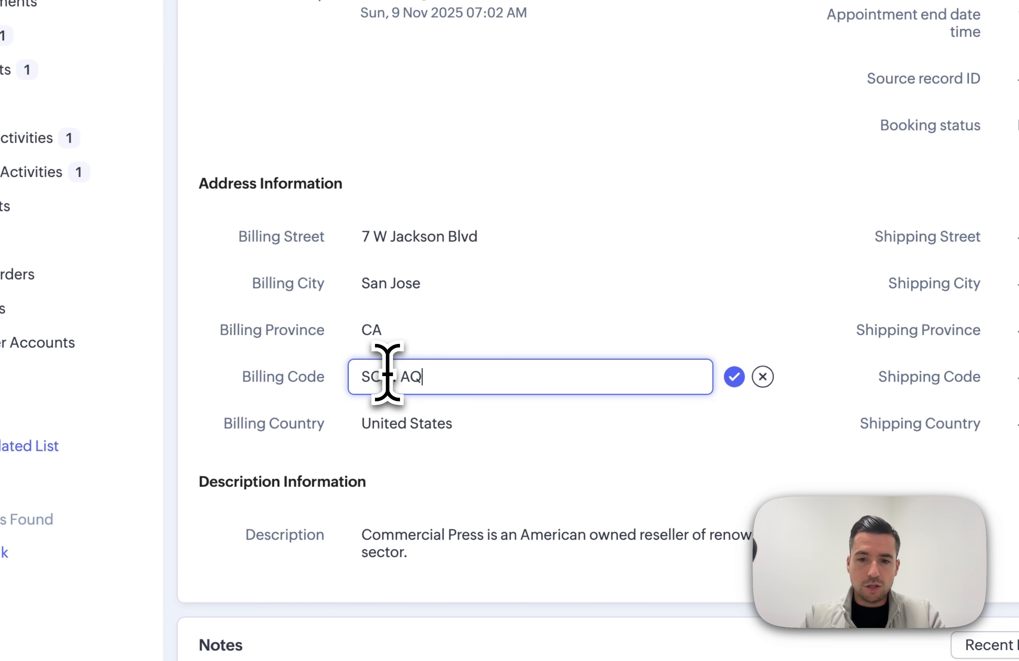
text(SO14 AQ)
click(735, 376)
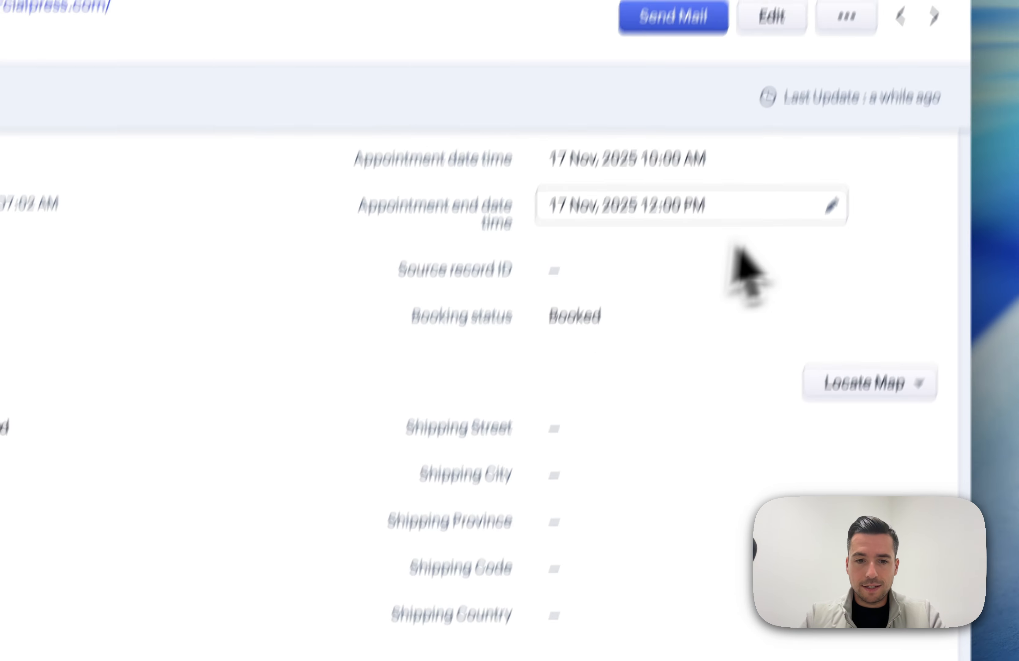
Go to the previous account record, Truhlar And Truhlar, and replace its Billing Code with a UK-style postcode.
drag(330, 339, 524, 343)
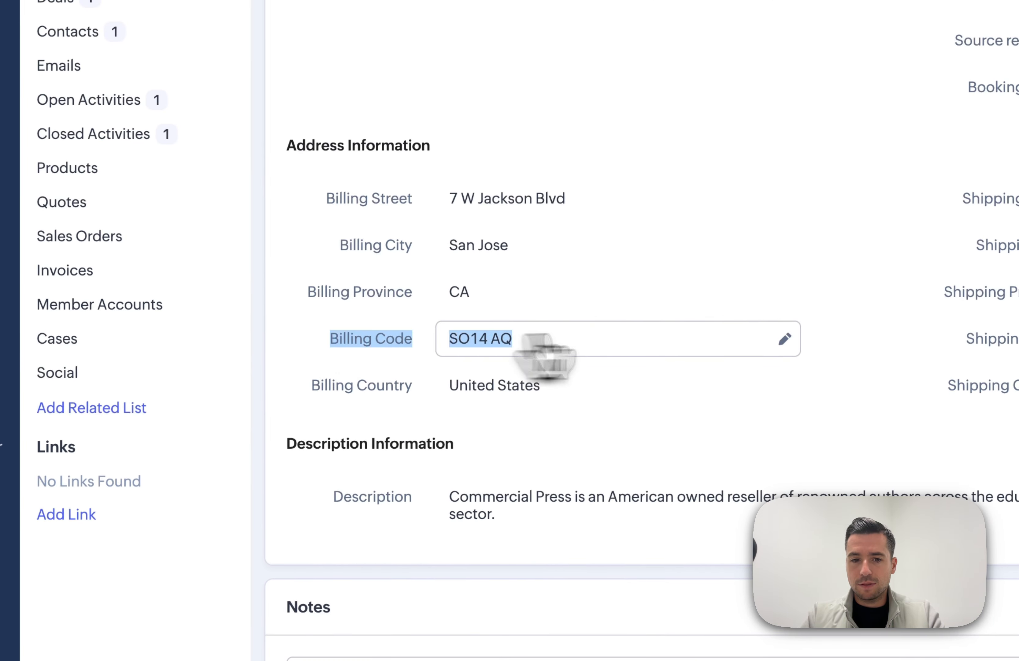
click(367, 335)
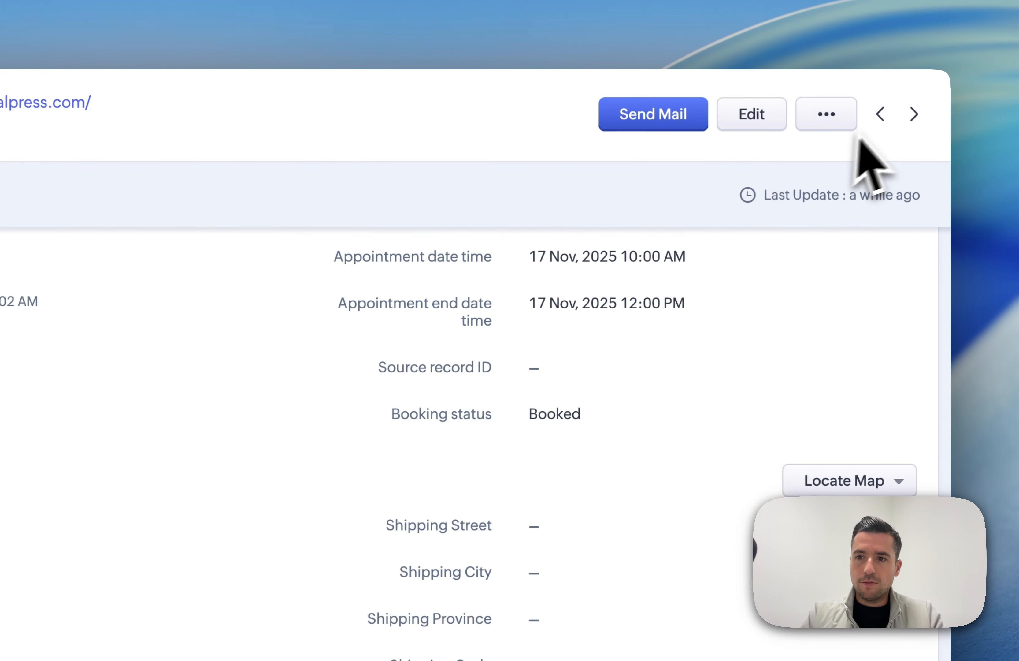
click(879, 115)
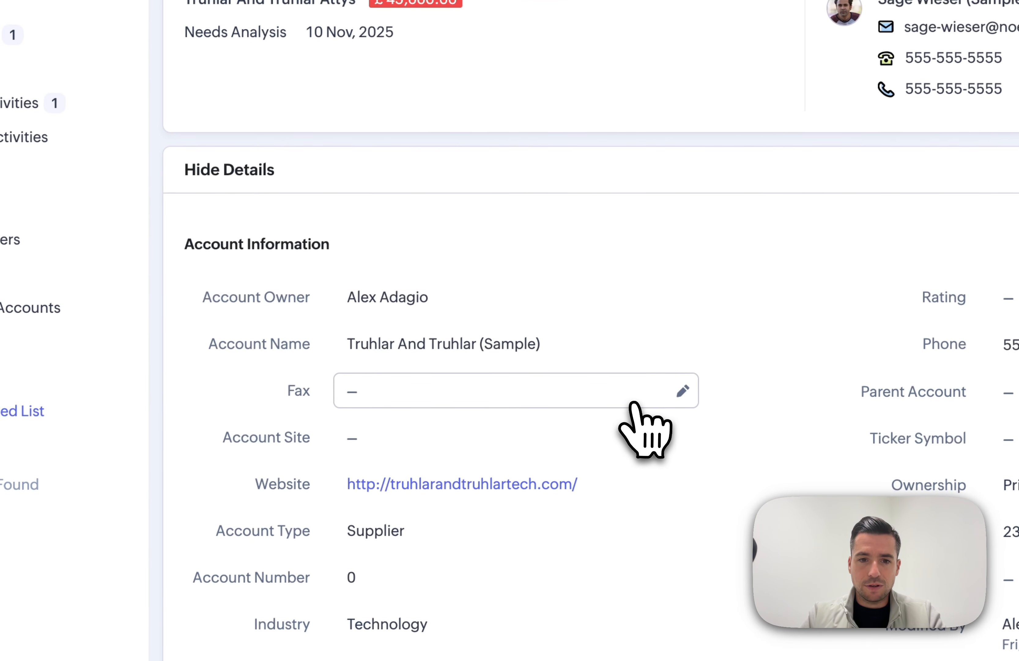
scroll(632, 404, down, 15)
right_click(440, 349)
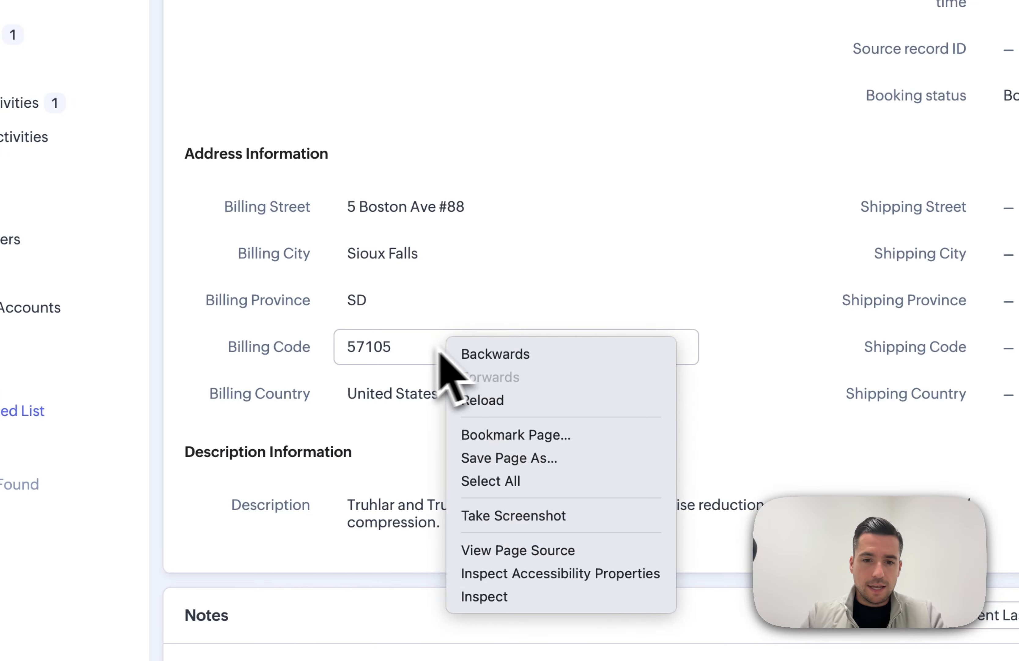
click(398, 360)
click(415, 368)
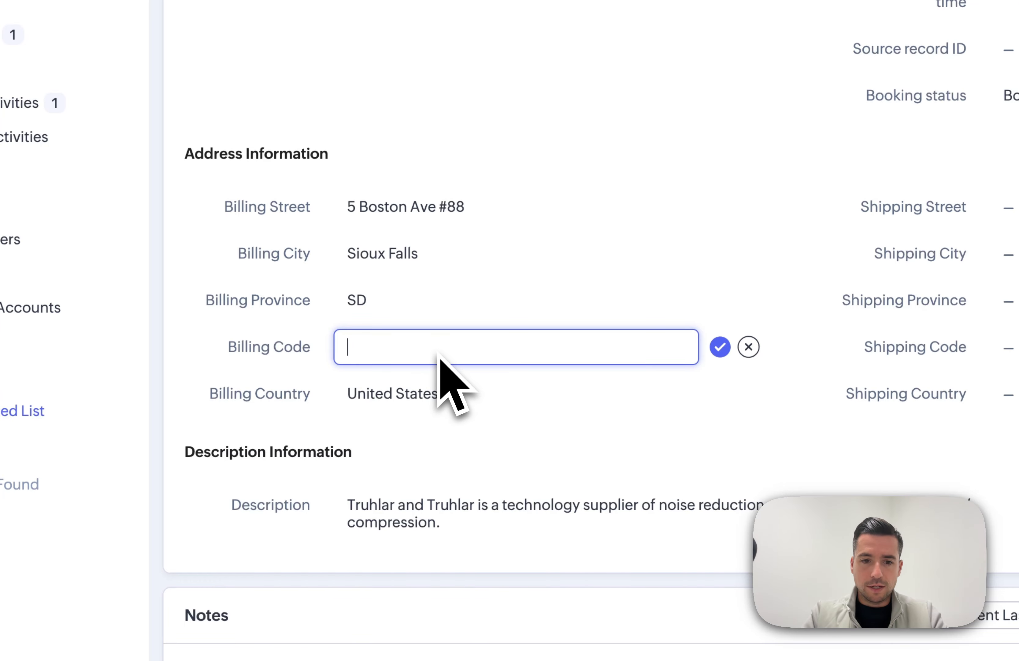
text(SO3)
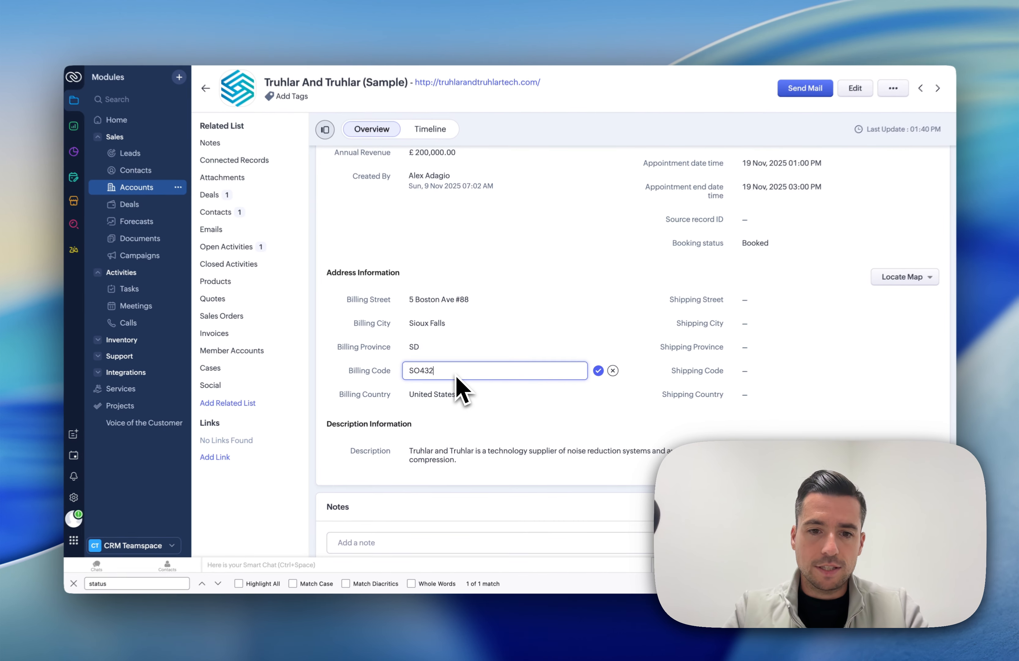
text(0 3J)
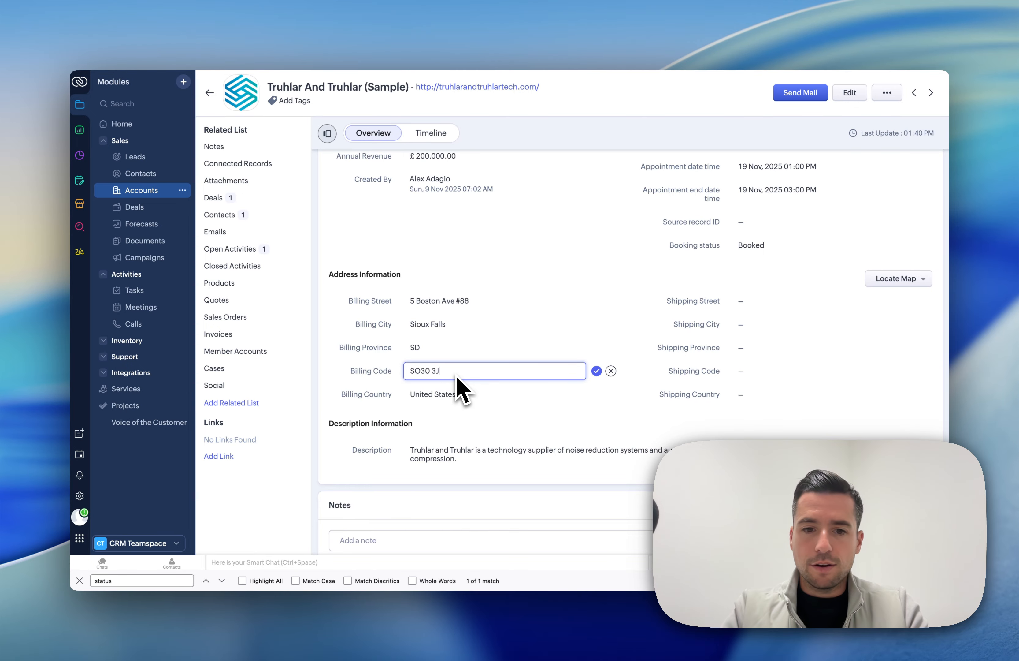
text(G)
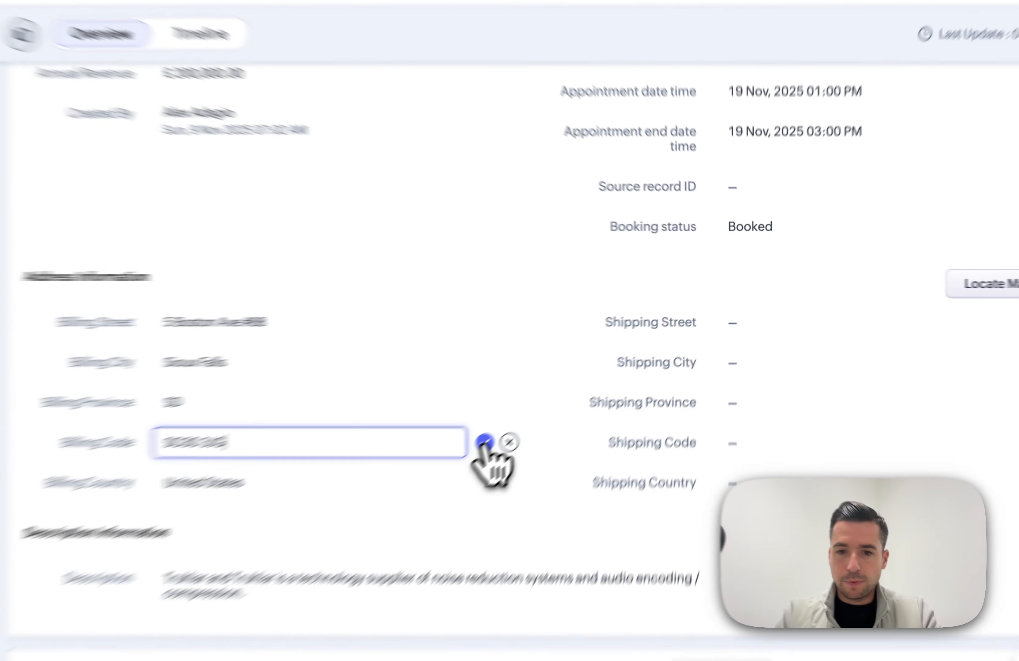
click(596, 370)
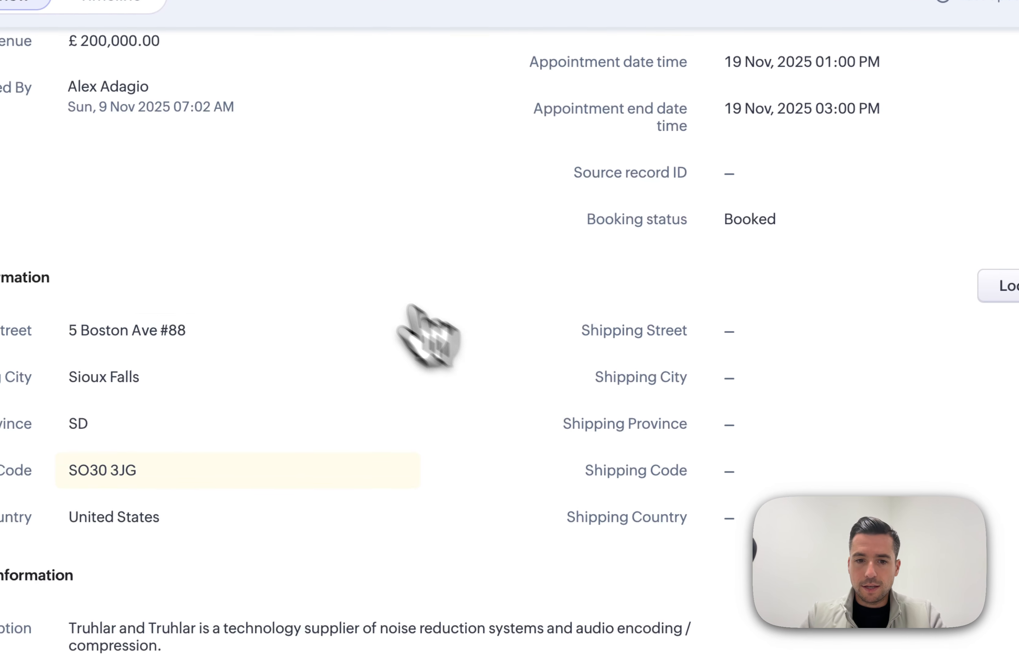
Review the Truhlar And Truhlar account's appointment times, Booking status and Billing Code.
scroll(489, 318, up, 10)
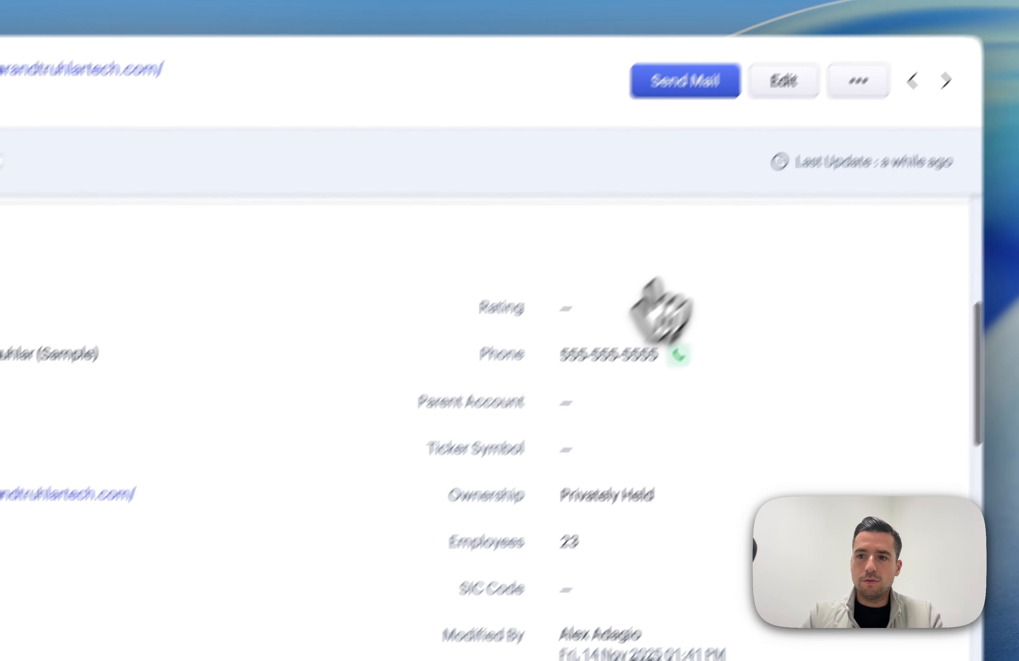
scroll(428, 616, down, 5)
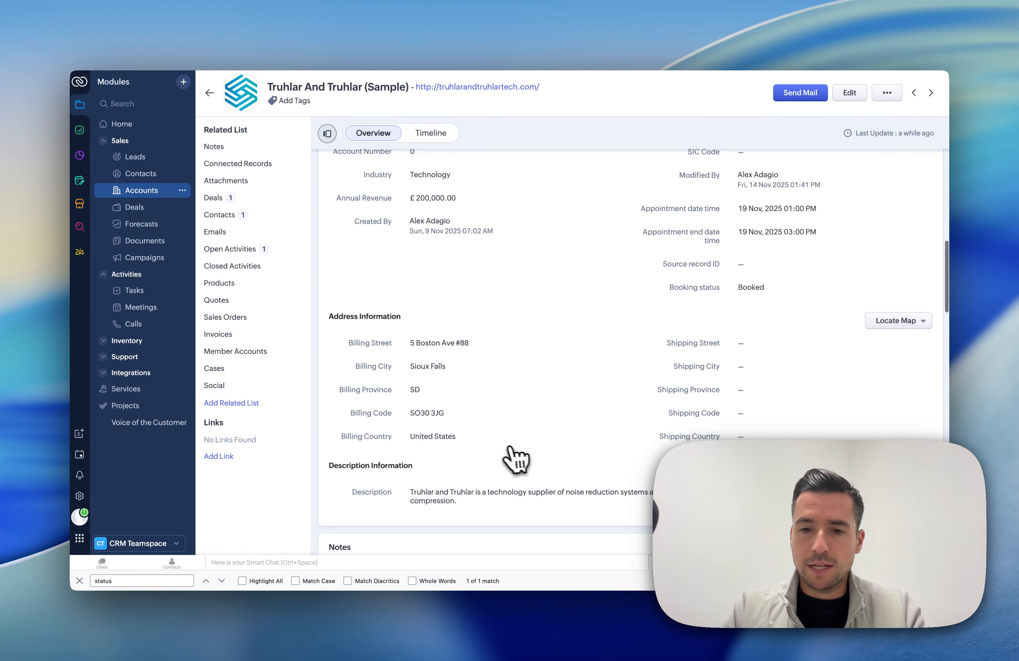
scroll(516, 459, down, 1)
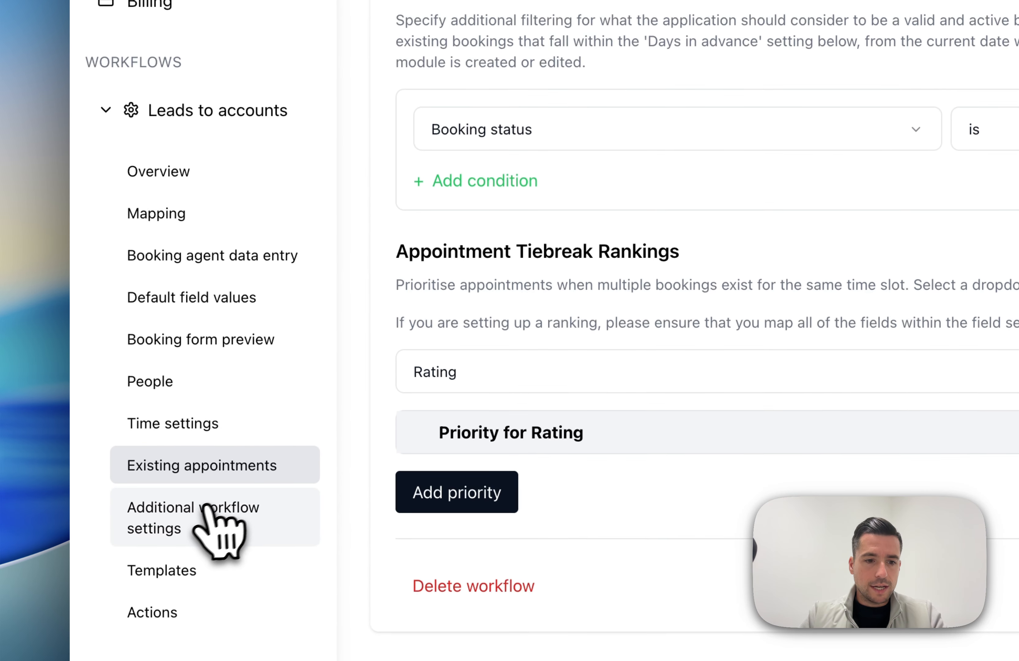
Switch to the scheduler's additional workflow settings for Leads to accounts and enable full day blocking.
click(192, 515)
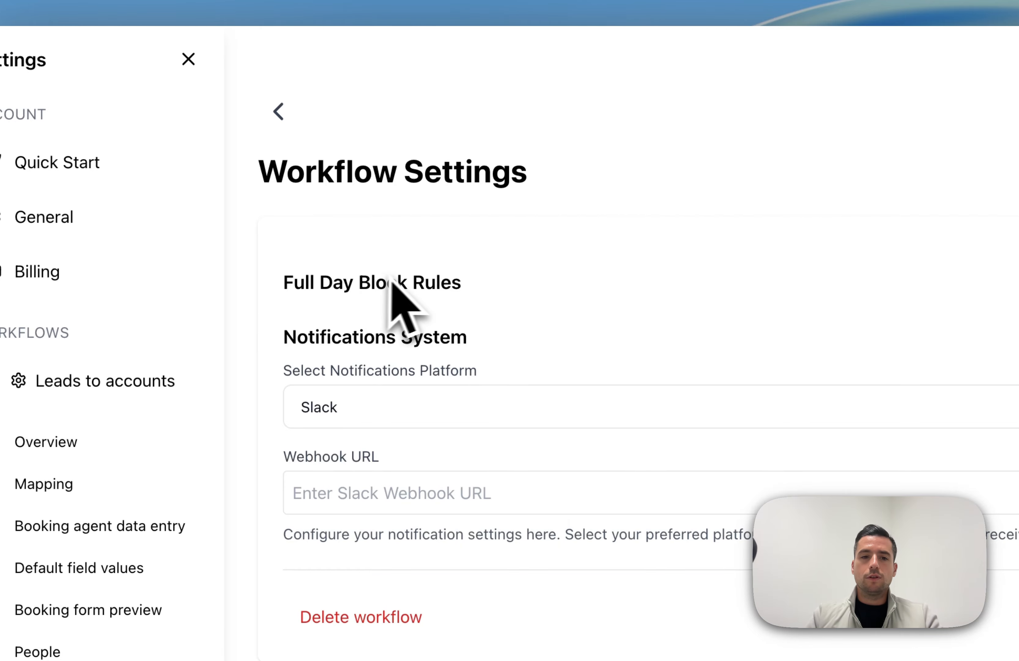
click(695, 319)
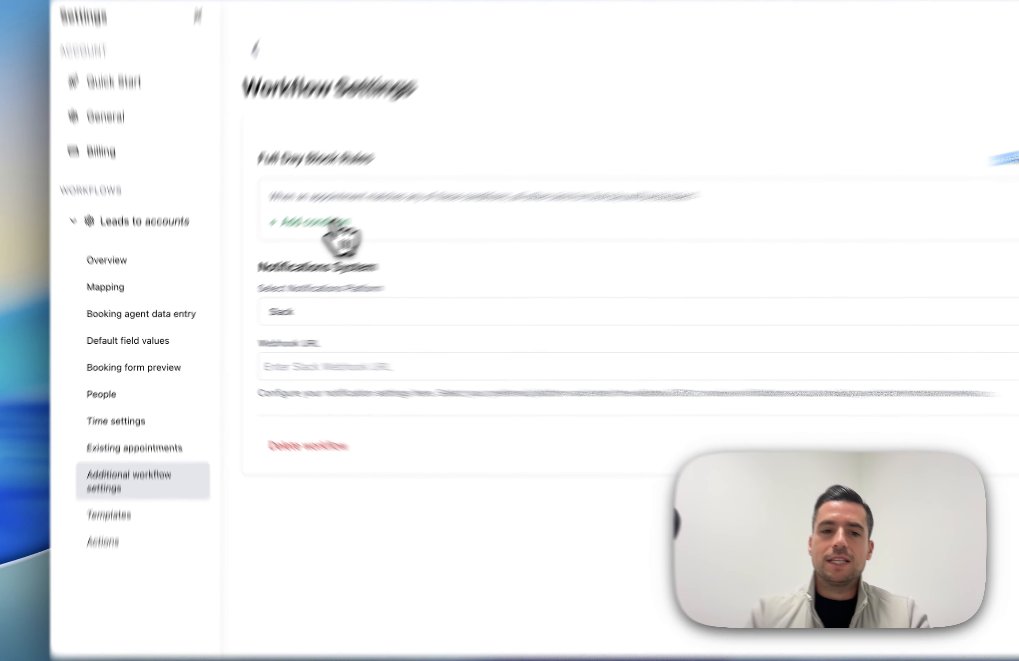
Add a condition to the Full Day Block Rules and browse the account fields available for it.
click(291, 251)
click(302, 254)
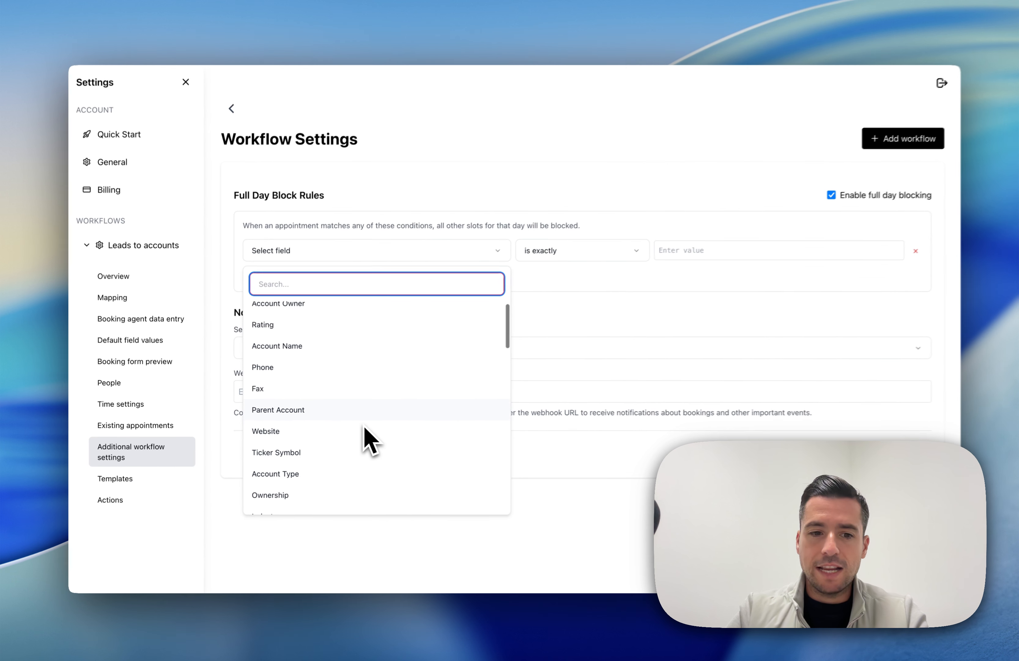
scroll(588, 512, down, 2)
scroll(364, 429, down, 3)
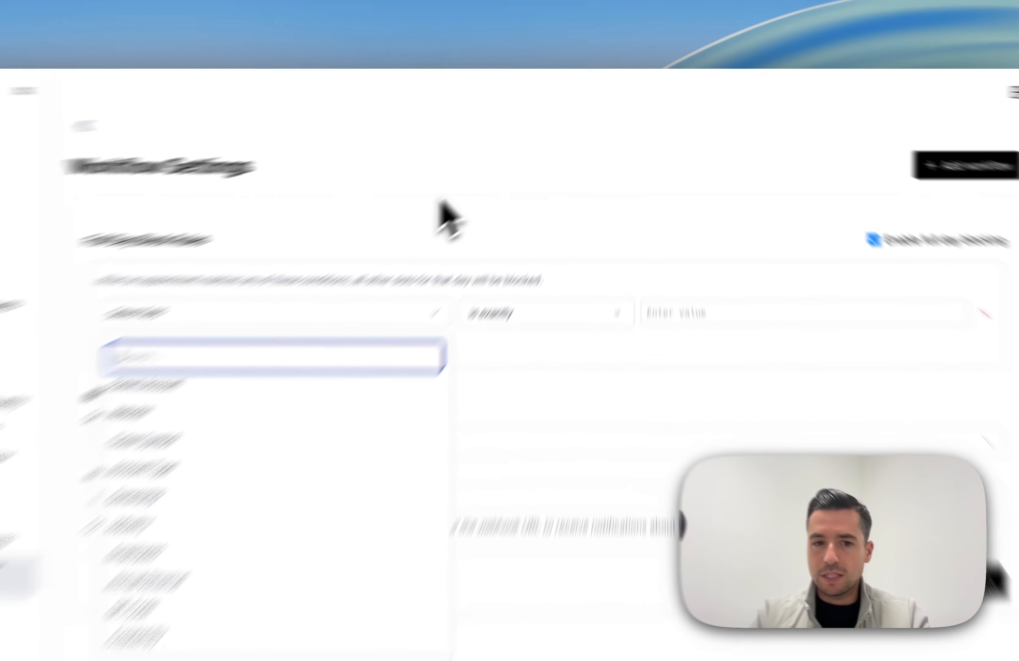
click(498, 164)
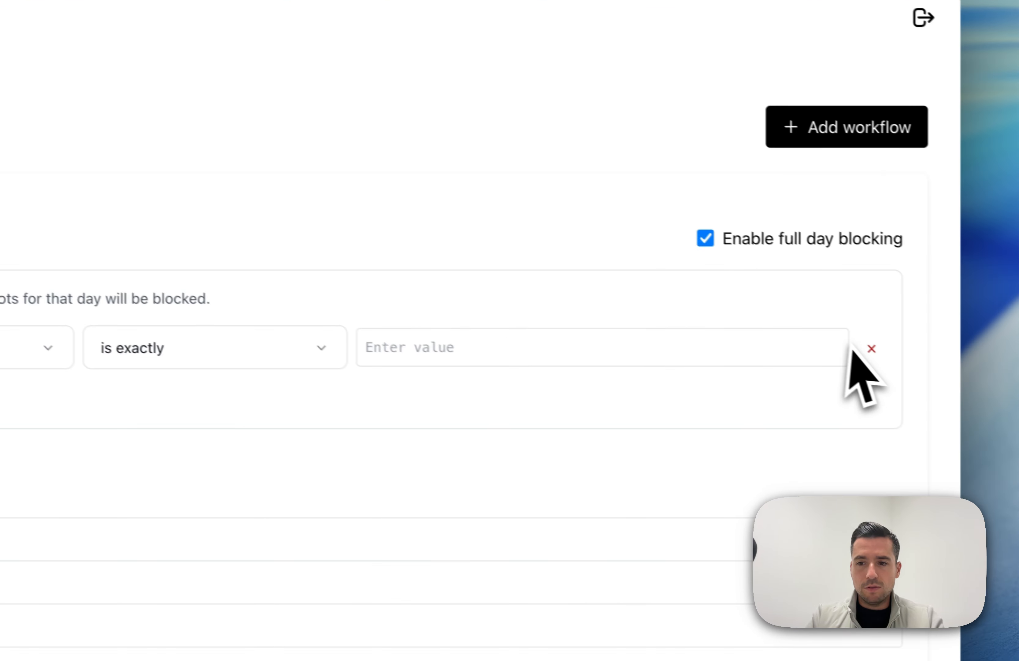
click(575, 184)
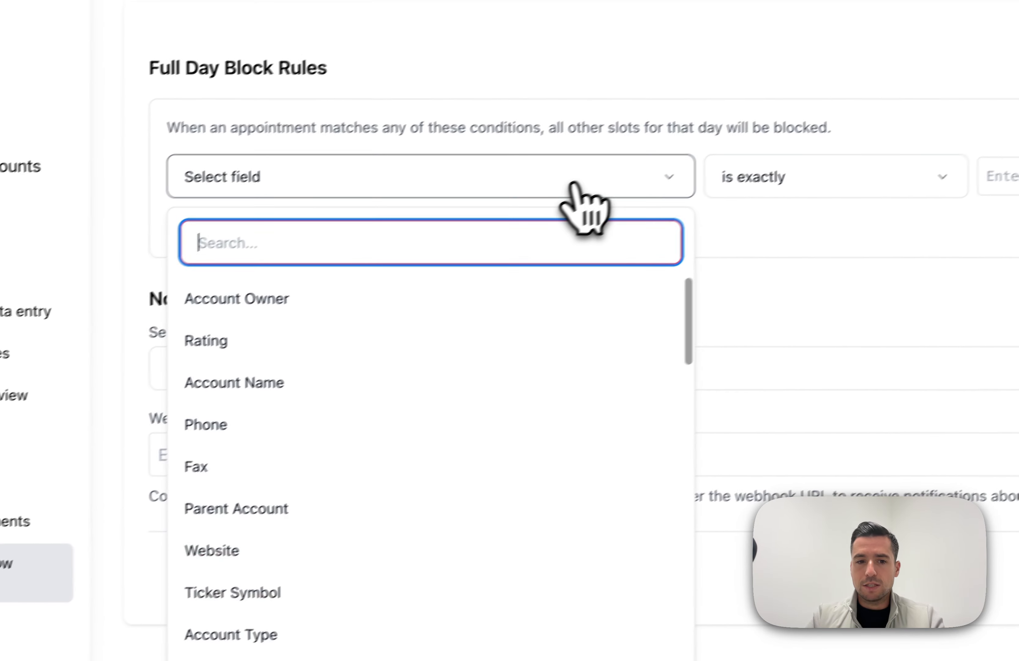
Search the condition's fields for post, zip and code, and choose Billing Code.
scroll(504, 484, down, 1)
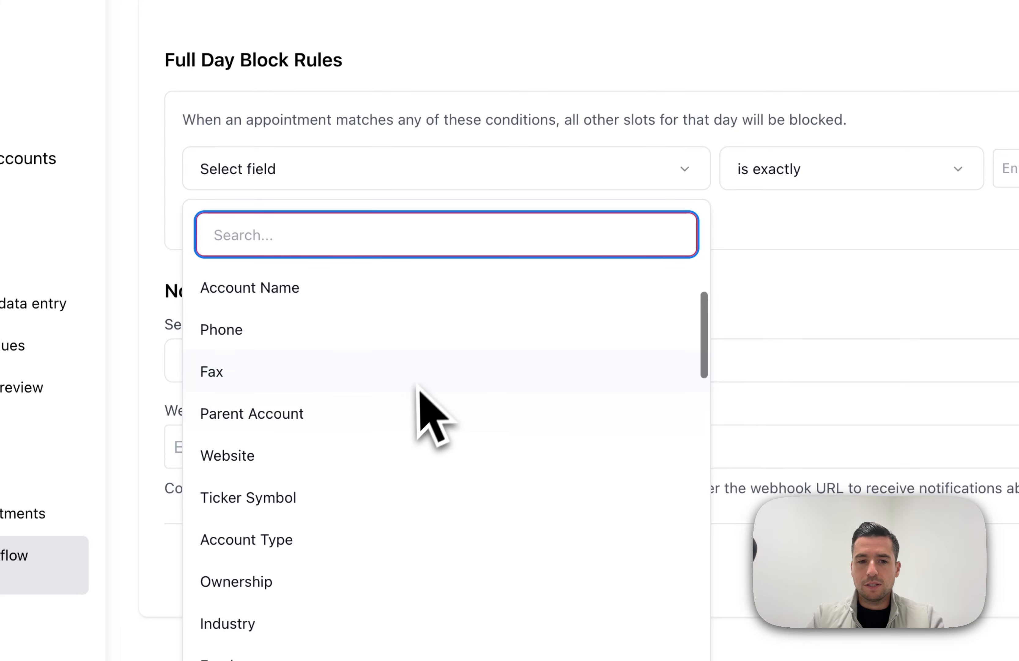
text(post)
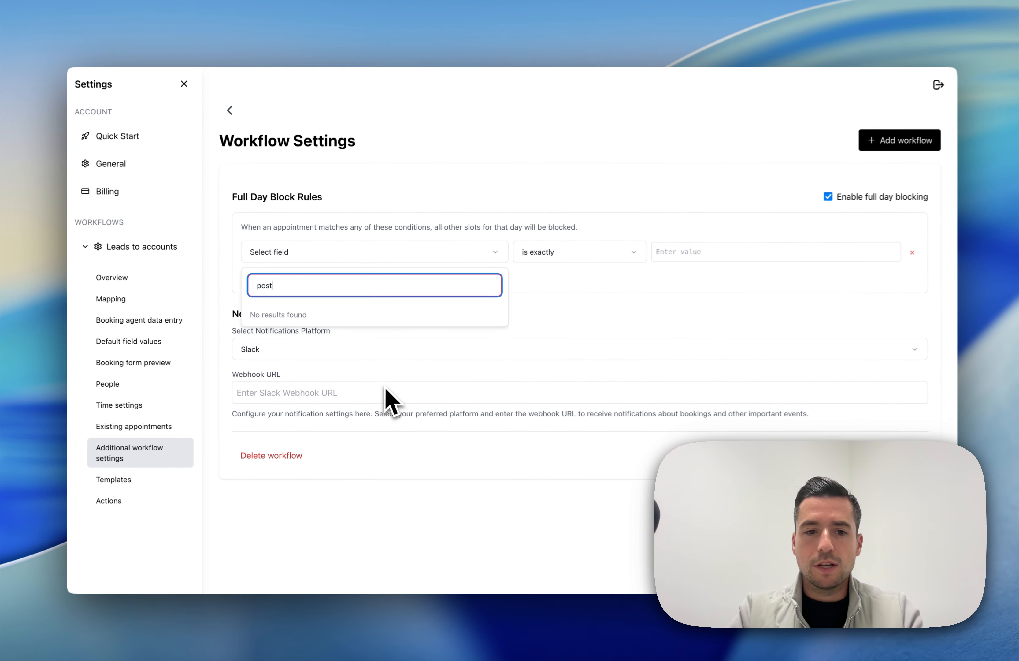
key(BackSpace)
key(BackSpace)
key(BackSpace)
key(BackSpace)
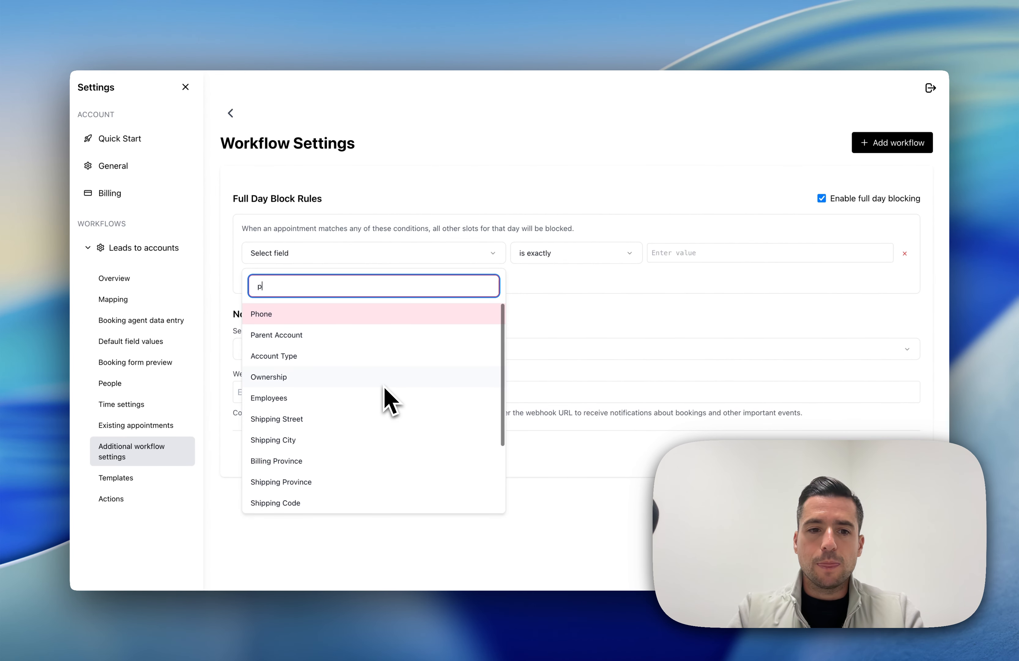
text(zip)
key(BackSpace)
key(BackSpace)
key(BackSpace)
text(code)
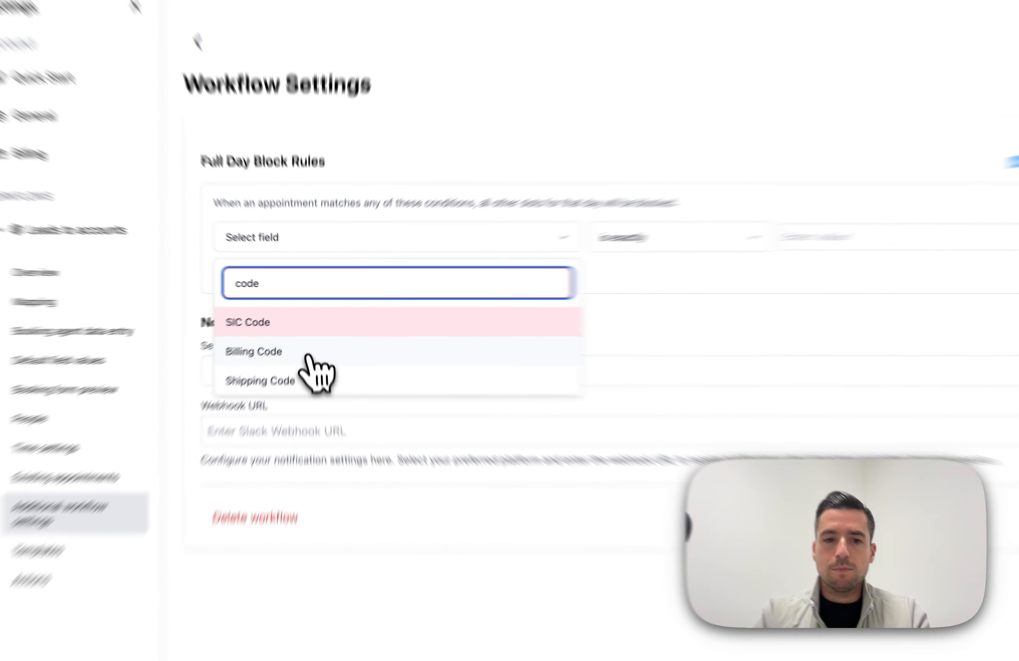
click(300, 335)
Try the is within geo-fence operator on the Billing Code condition, and remove that condition from the block rules.
click(797, 213)
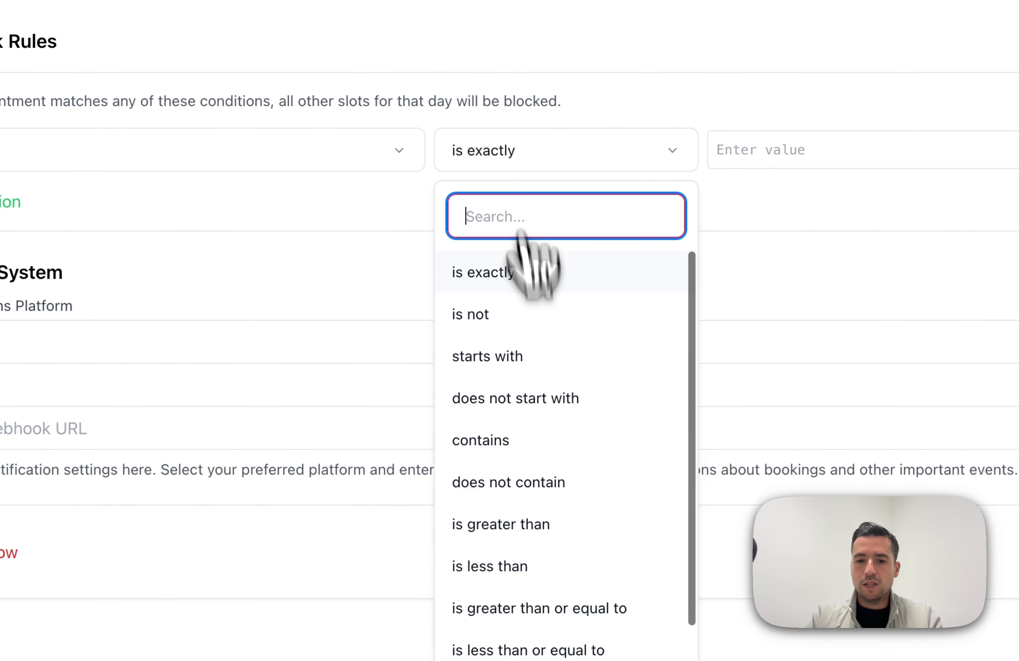
scroll(580, 501, down, 1)
click(474, 534)
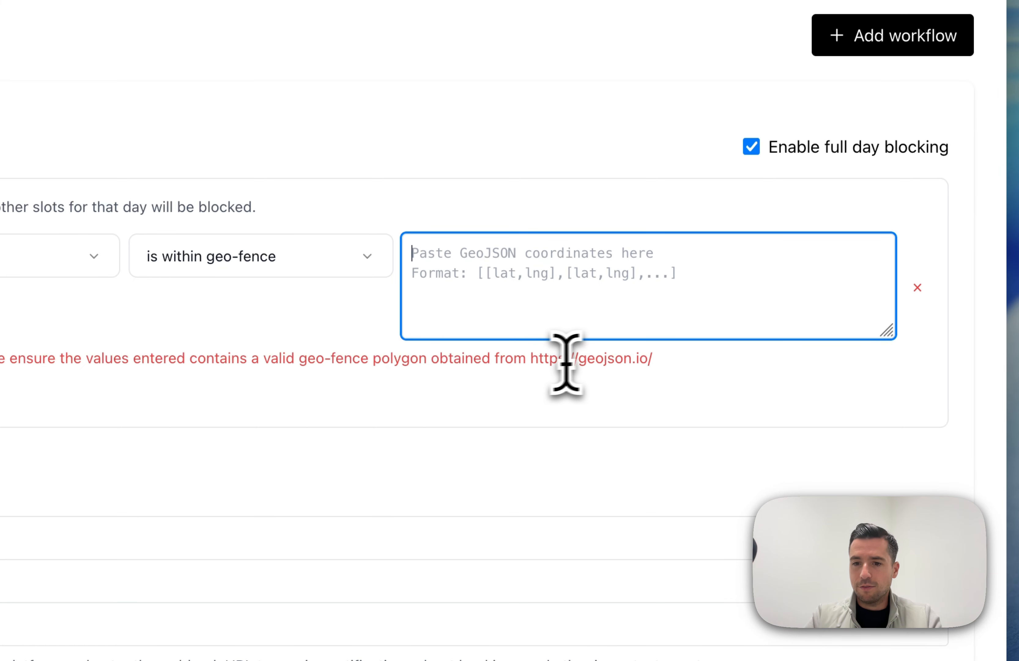
drag(530, 359, 684, 365)
click(663, 365)
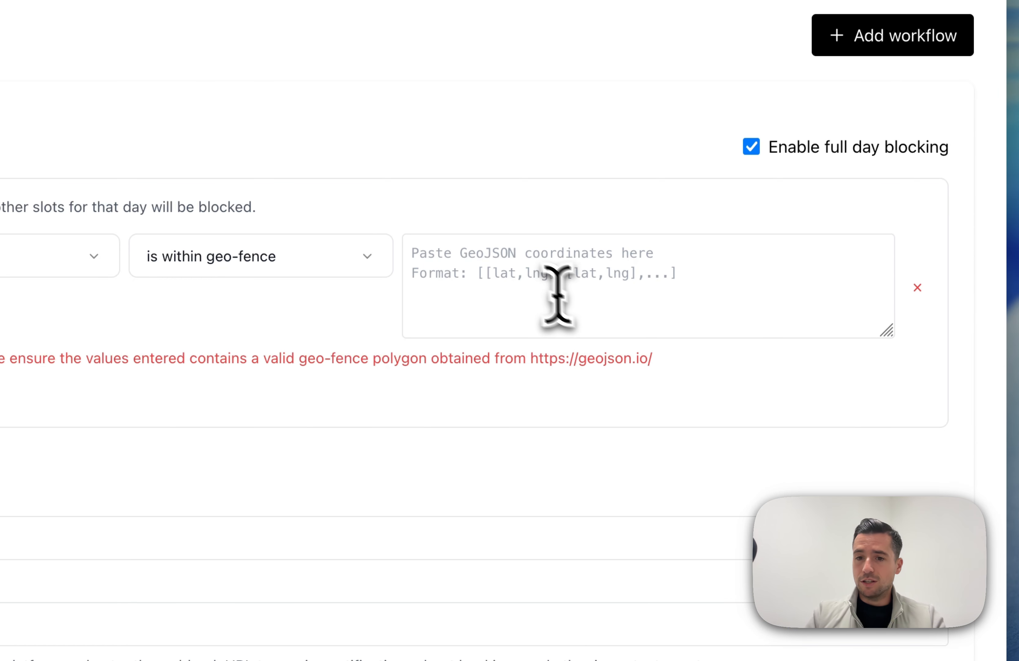
click(525, 270)
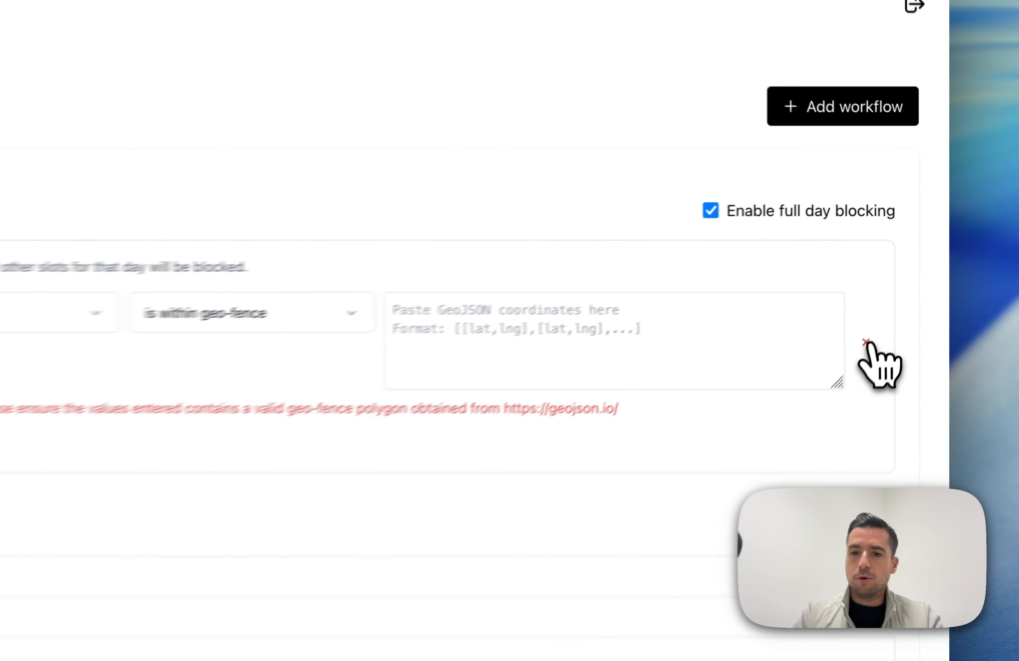
click(905, 269)
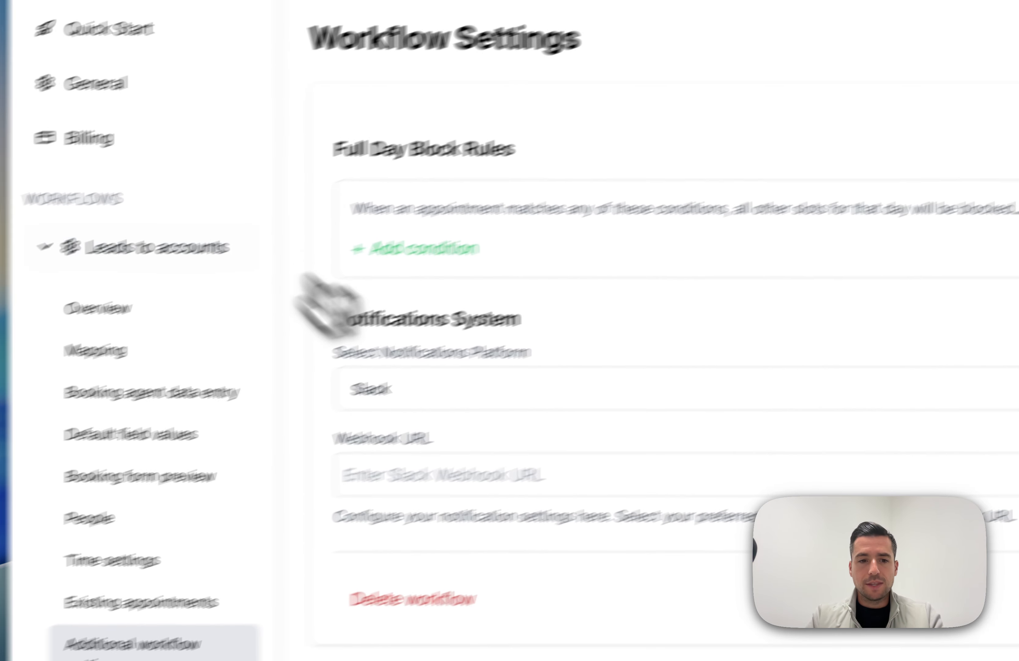
Examine the Notifications System section's platform choices and its Slack Webhook URL field.
drag(409, 297, 574, 296)
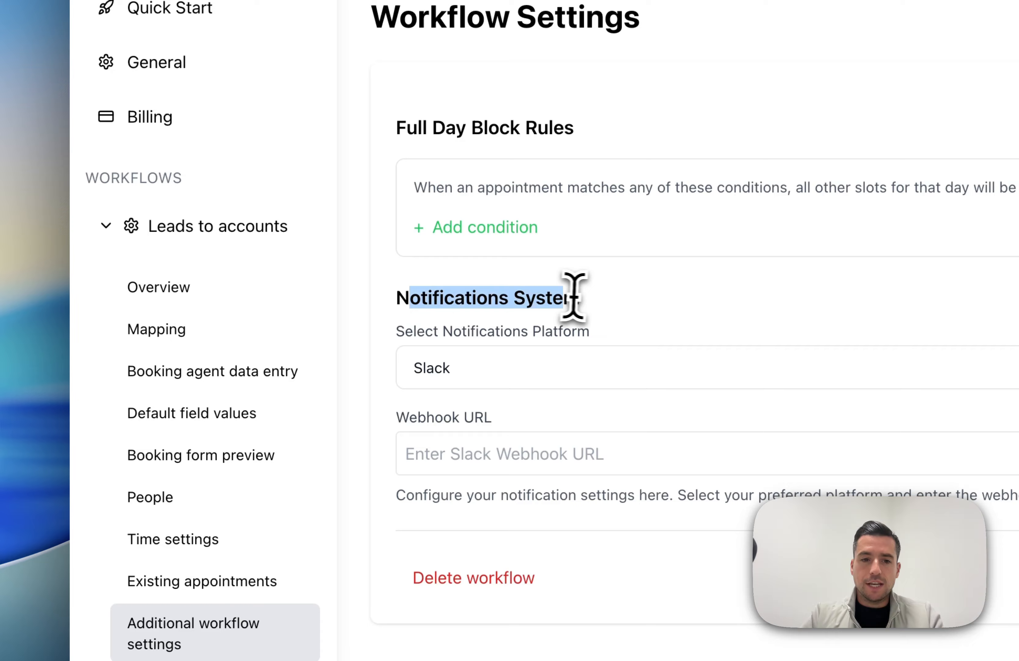
click(569, 296)
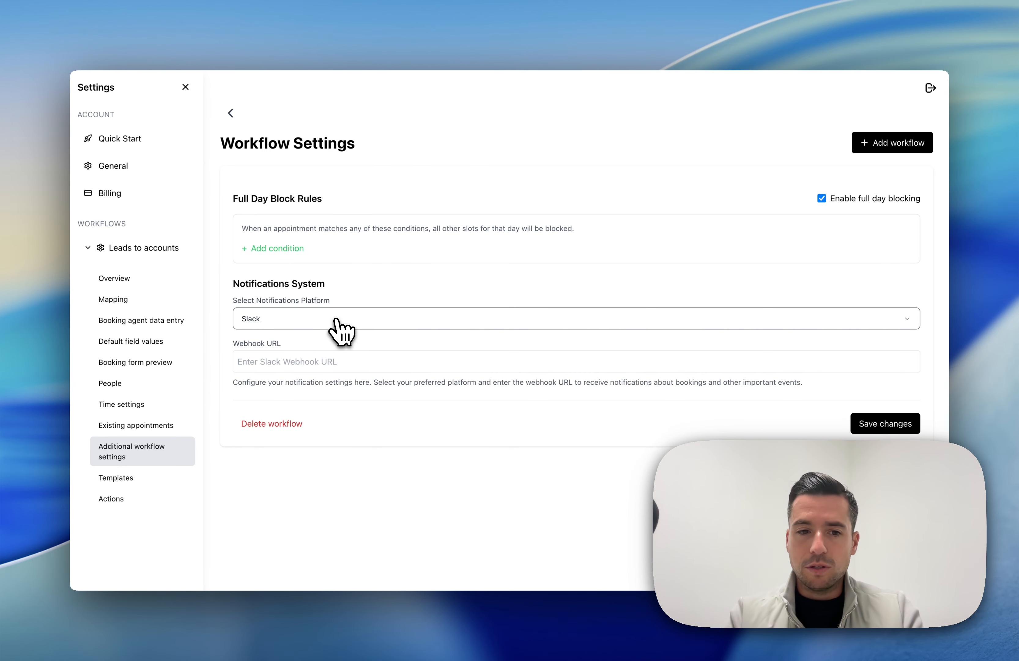
click(337, 321)
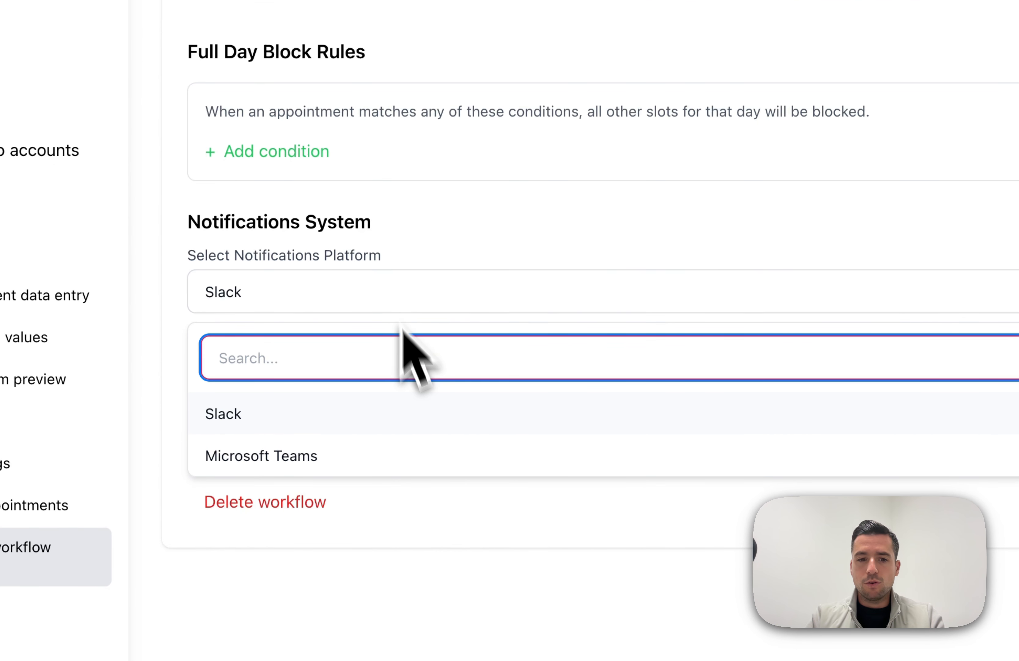
click(650, 232)
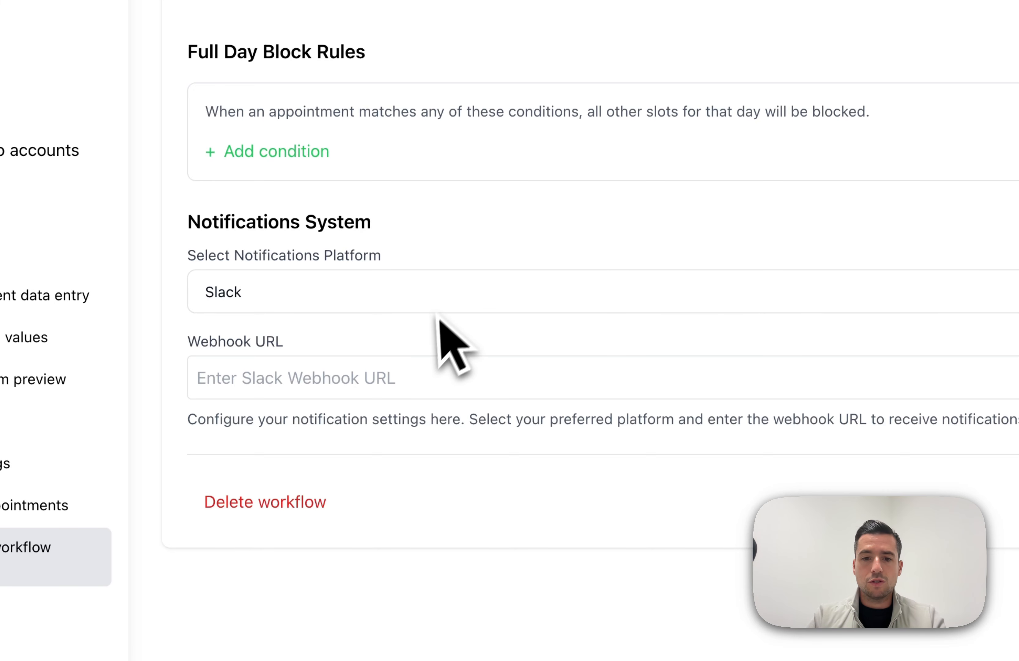
click(352, 381)
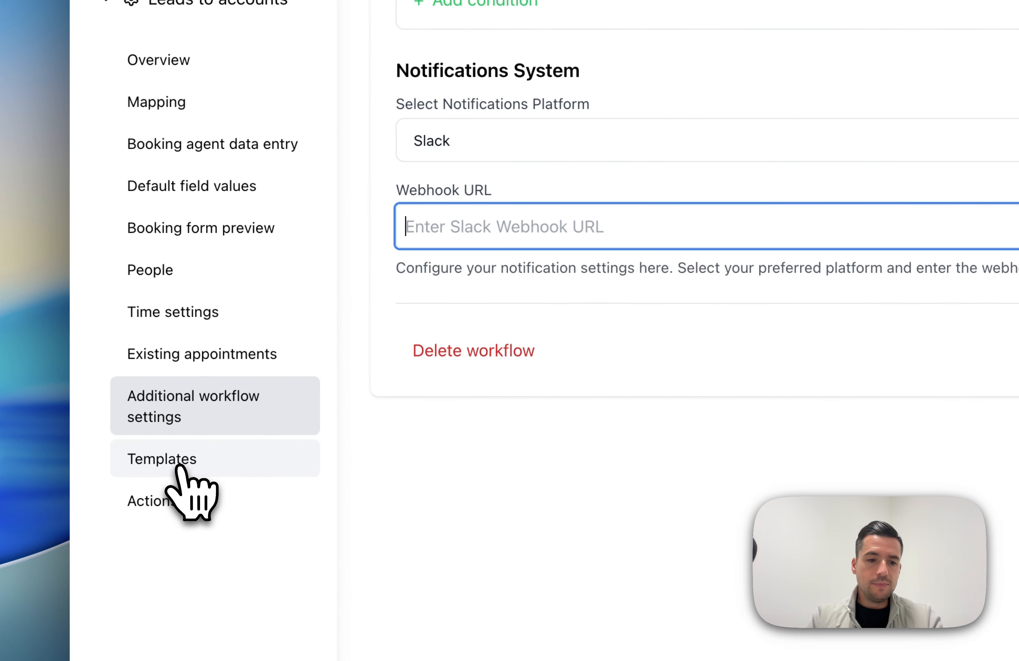
Open the Leads to accounts workflow's template settings and examine the Calendar Invite Email Template section.
click(179, 467)
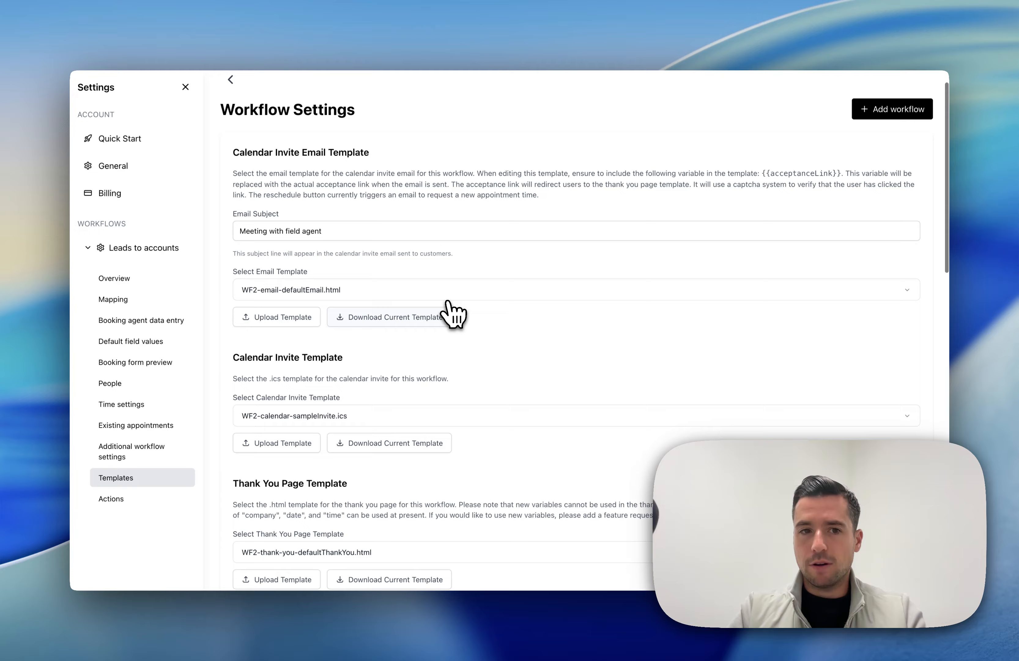
scroll(448, 309, up, 1)
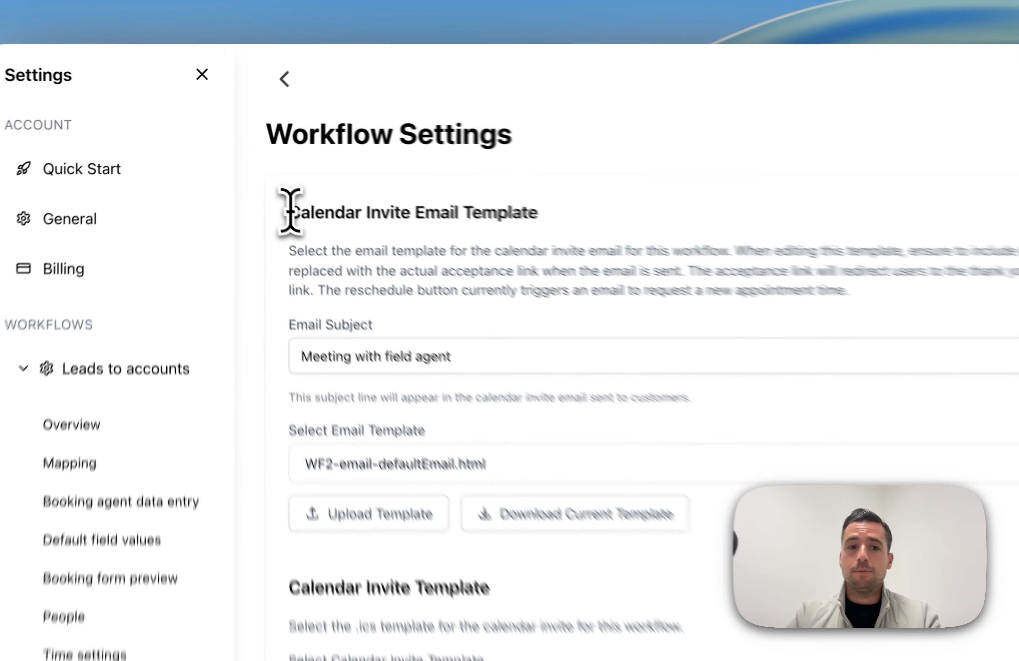
drag(240, 162, 386, 165)
click(403, 176)
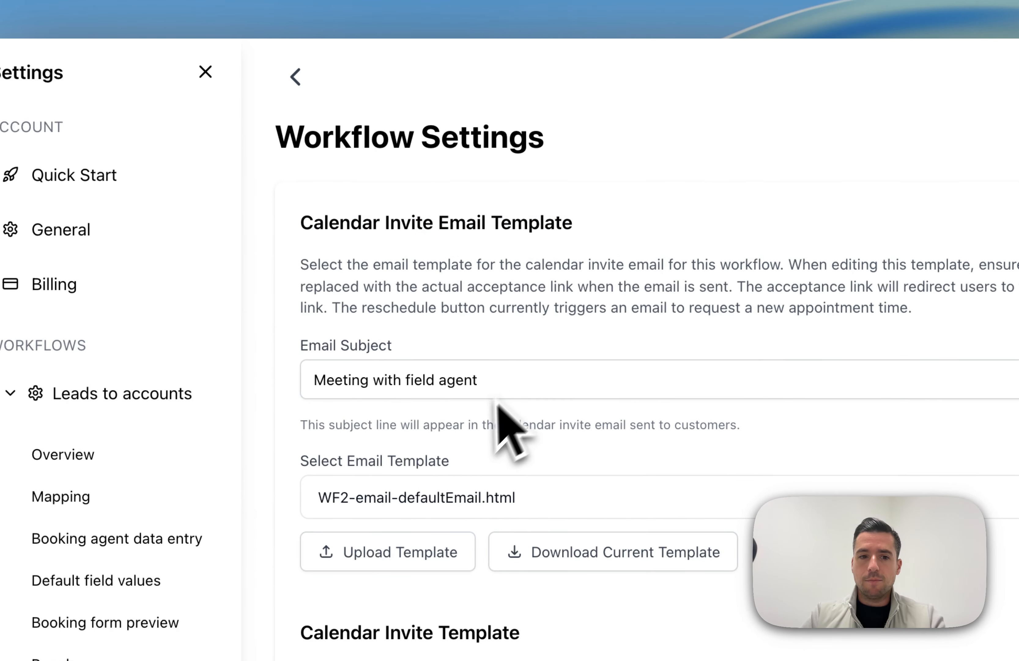
Download the current calendar invite email template, WF2-email-defaultEmail.html, and open the downloaded file.
scroll(502, 442, down, 3)
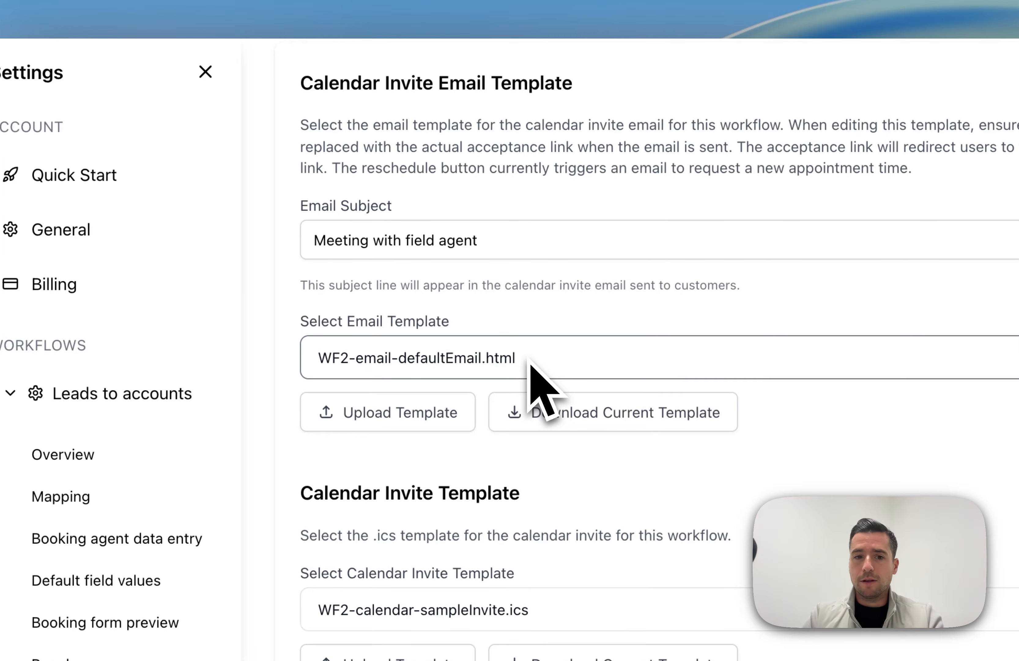
click(575, 408)
click(419, 152)
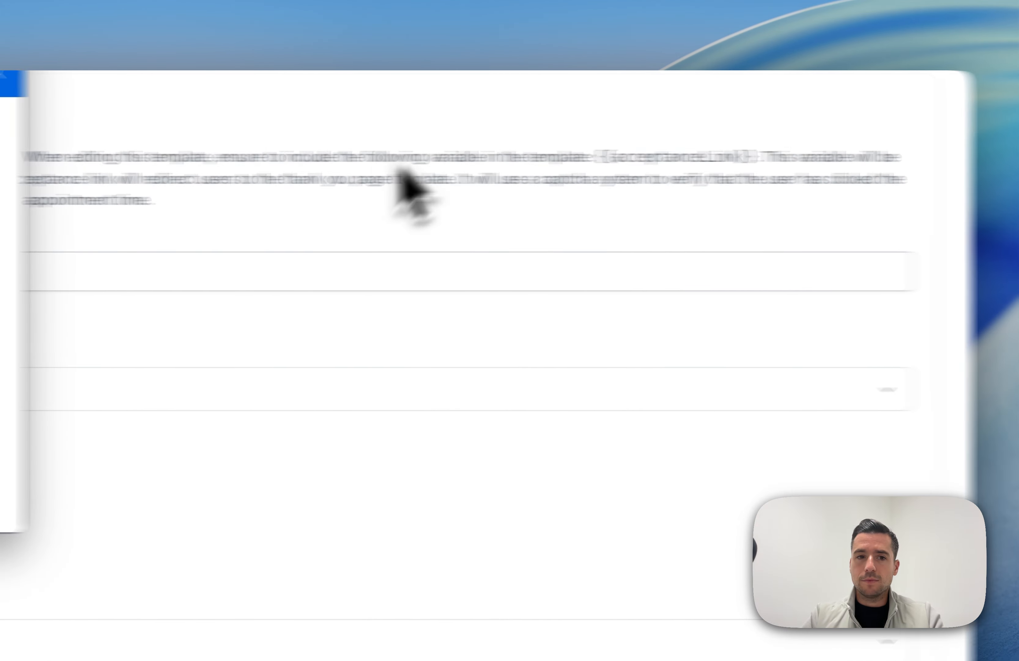
click(692, 73)
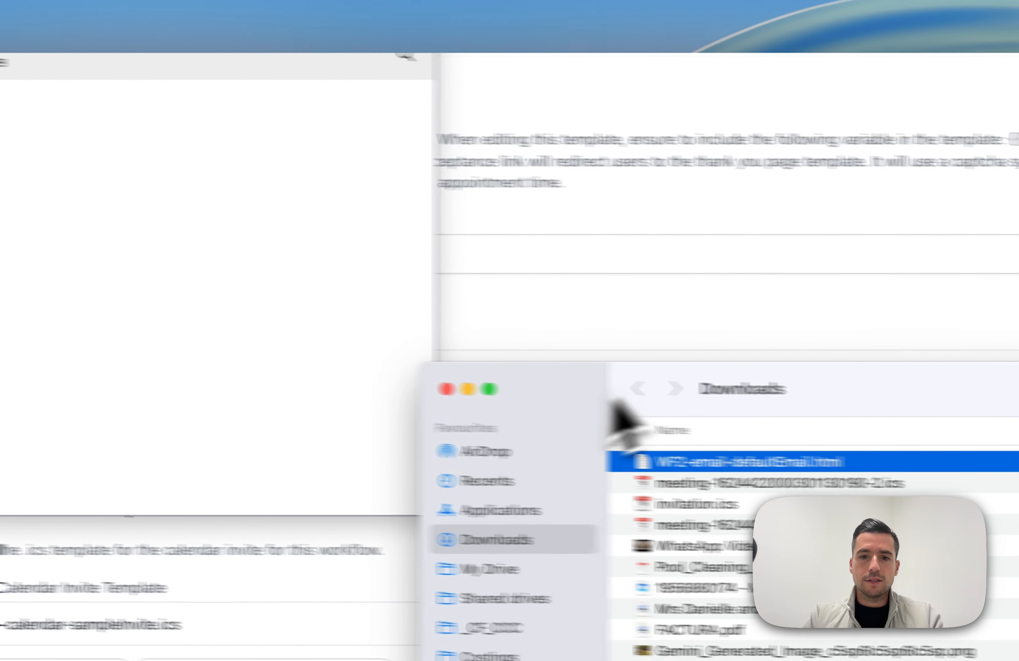
double_click(742, 462)
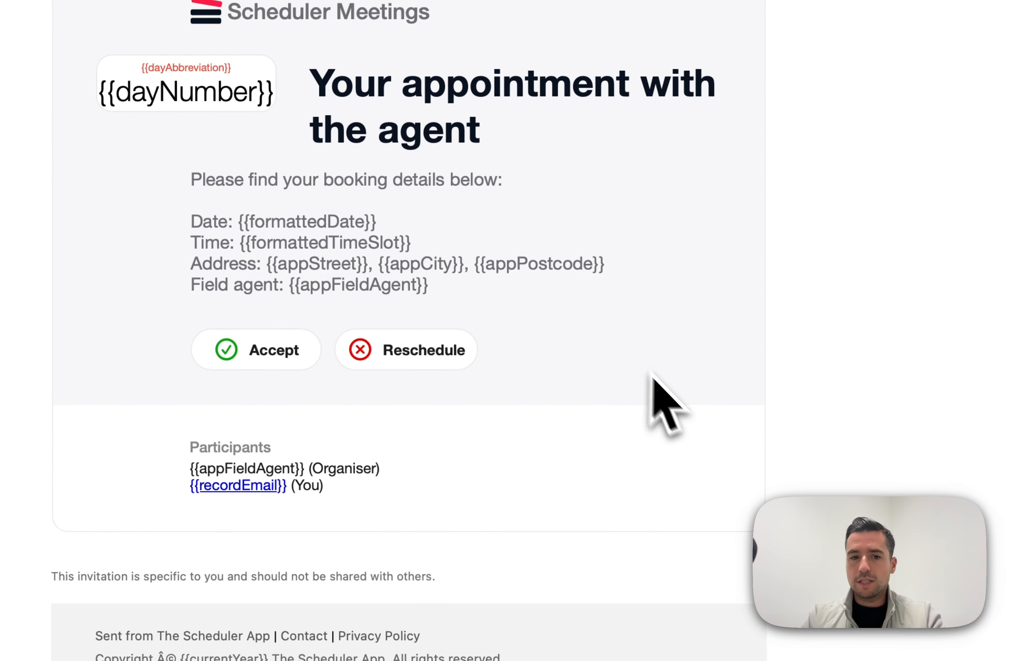
Examine the variables in the downloaded email template, such as dayNumber and the formatted date.
drag(97, 88, 238, 96)
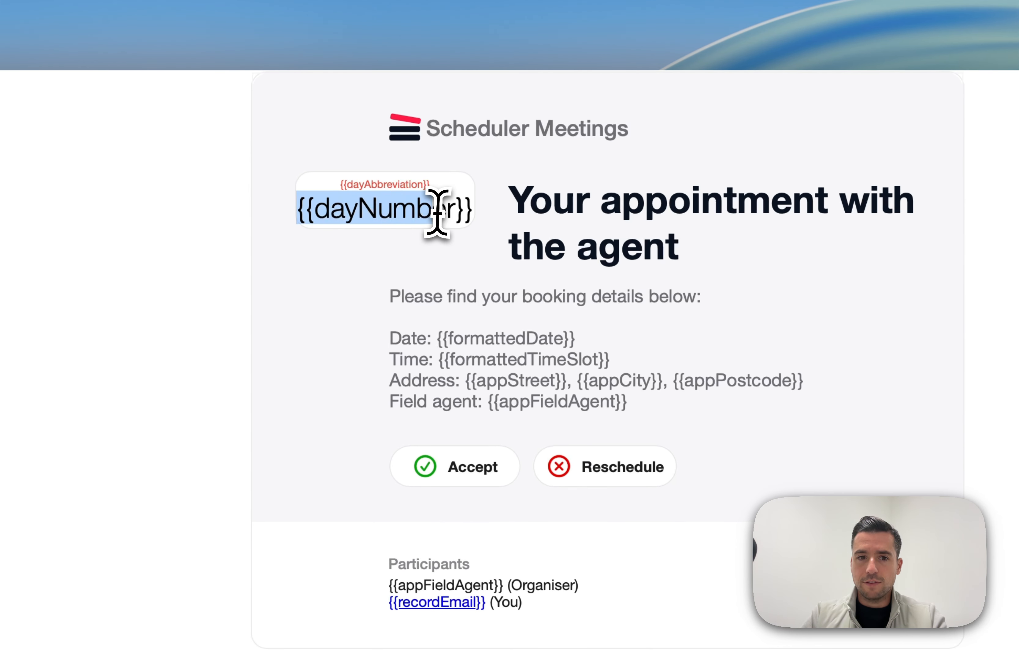
click(478, 228)
drag(590, 343, 648, 345)
click(648, 345)
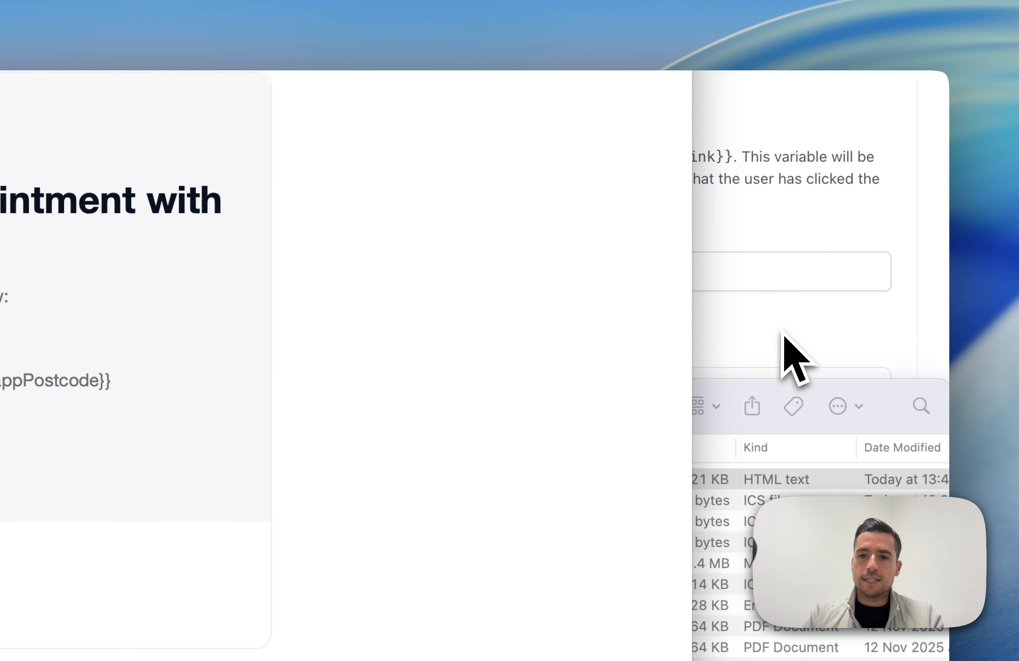
Return to the workflow's template settings and review the variables in the Available Fields list, starting with appBookingAgent.
click(782, 332)
scroll(429, 517, down, 20)
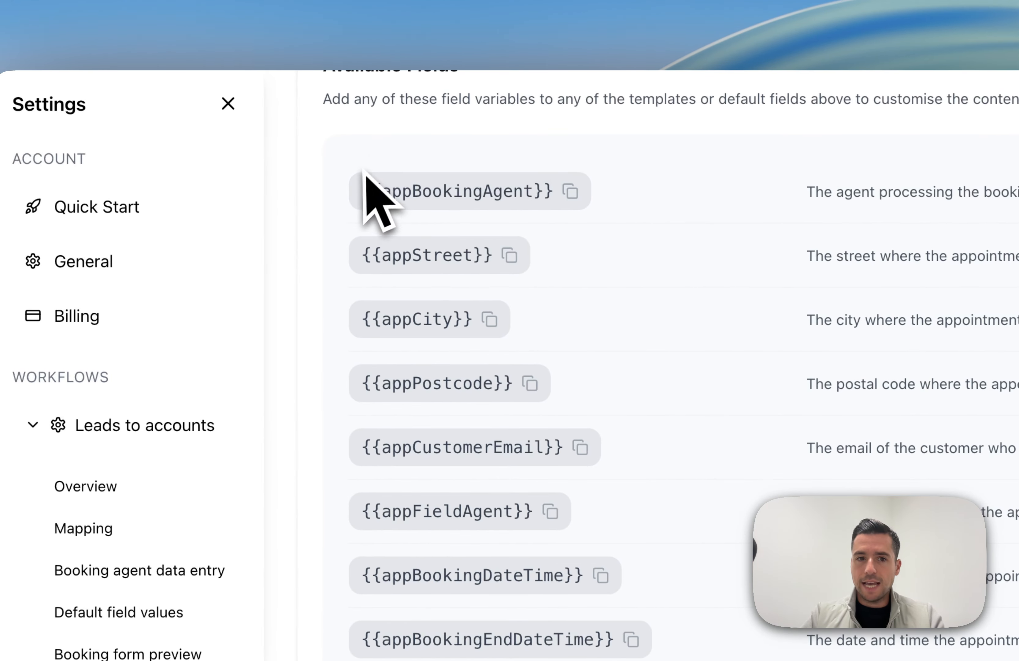
drag(365, 171, 608, 514)
click(682, 486)
scroll(606, 323, down, 3)
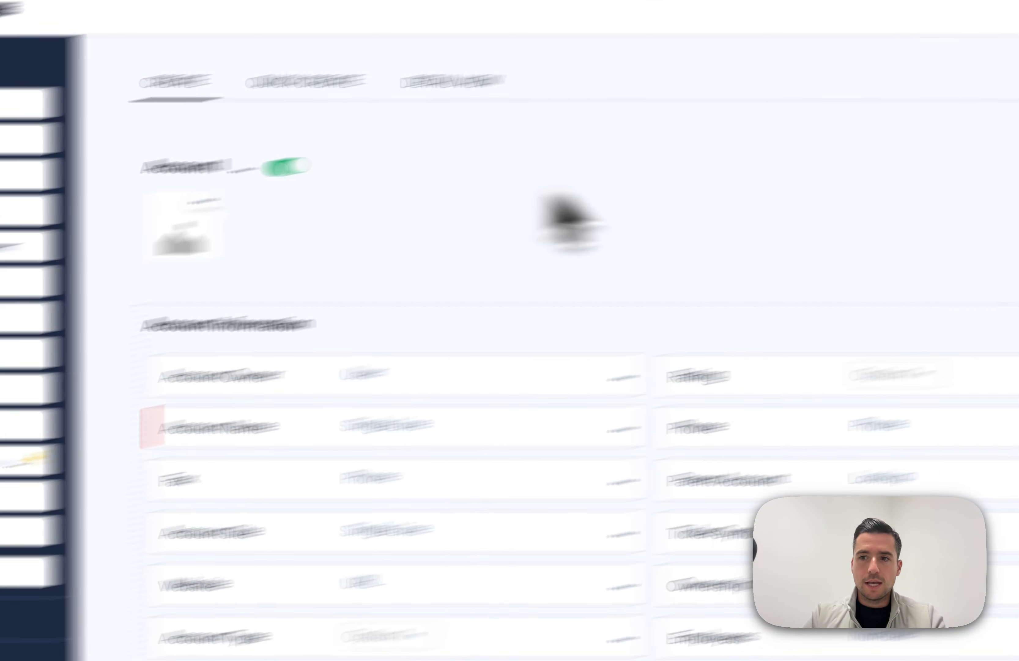
Switch to Zoho CRM and open the Accounts module's API names in the developer setup.
click(742, 105)
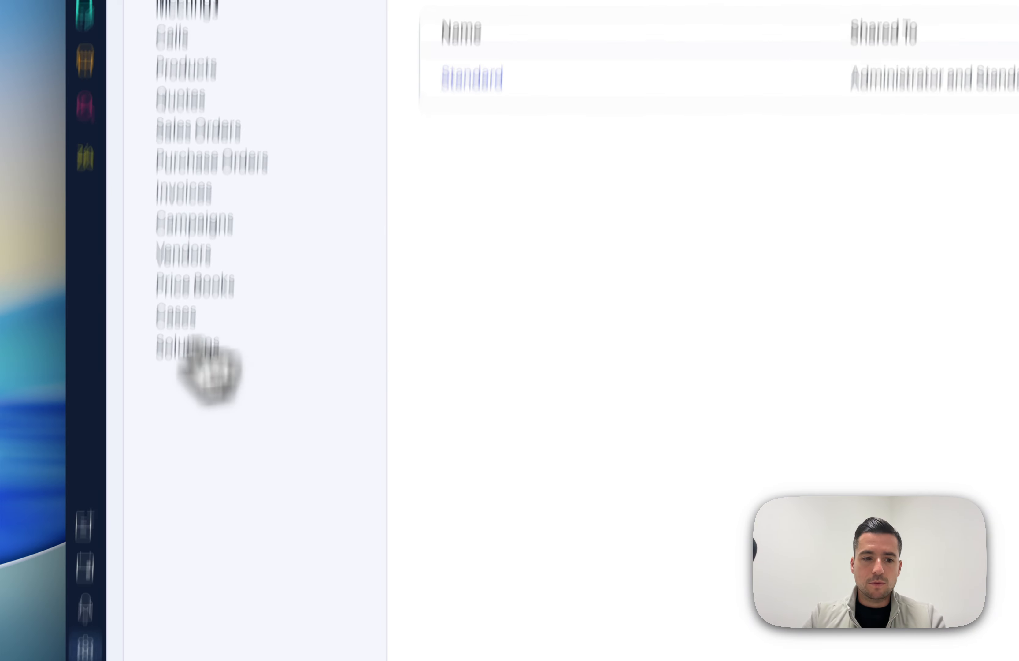
click(88, 476)
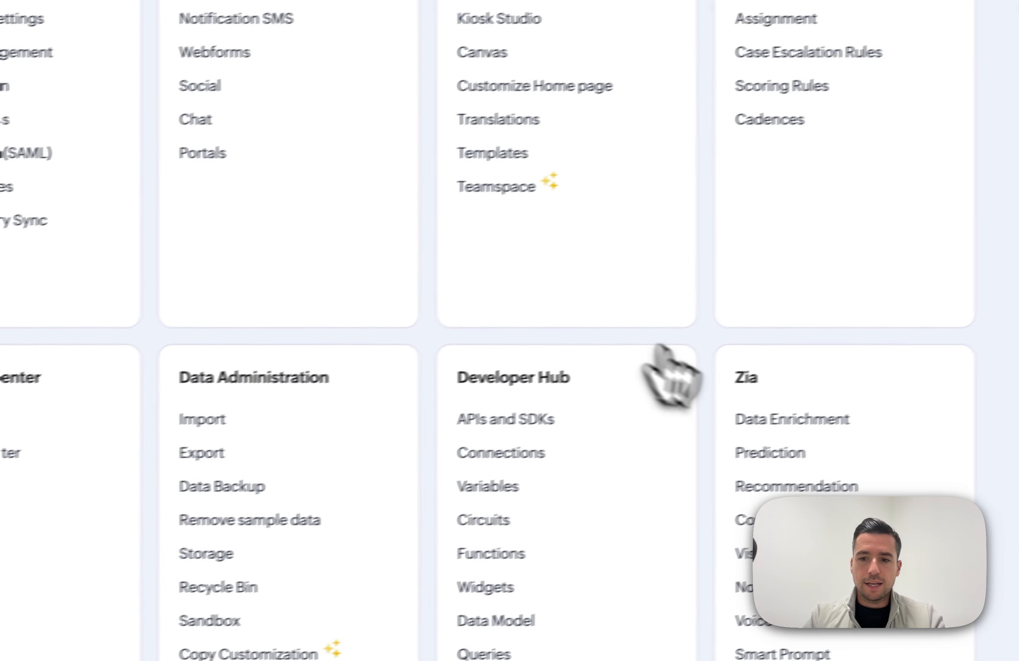
click(459, 448)
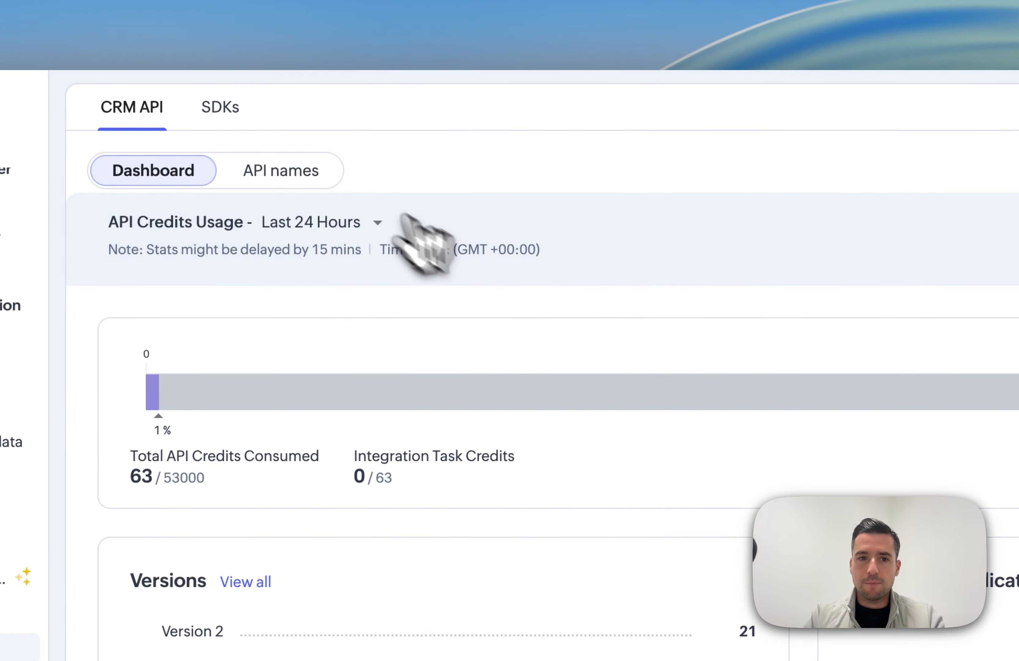
click(169, 101)
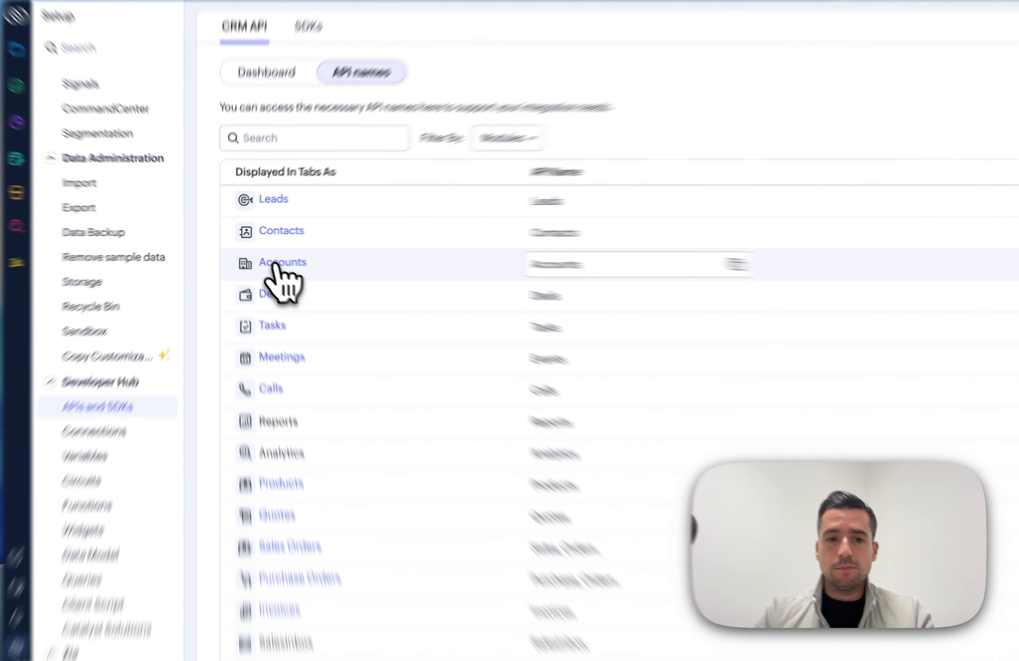
click(263, 252)
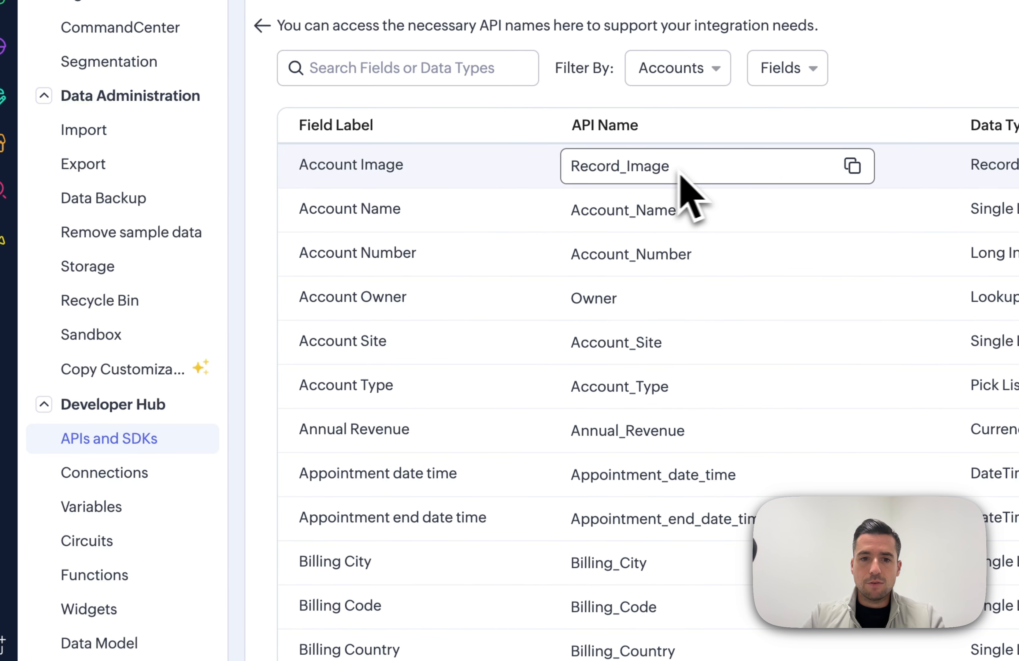
Examine the Accounts fields' API names, including Record_Image and Account_Site.
double_click(575, 174)
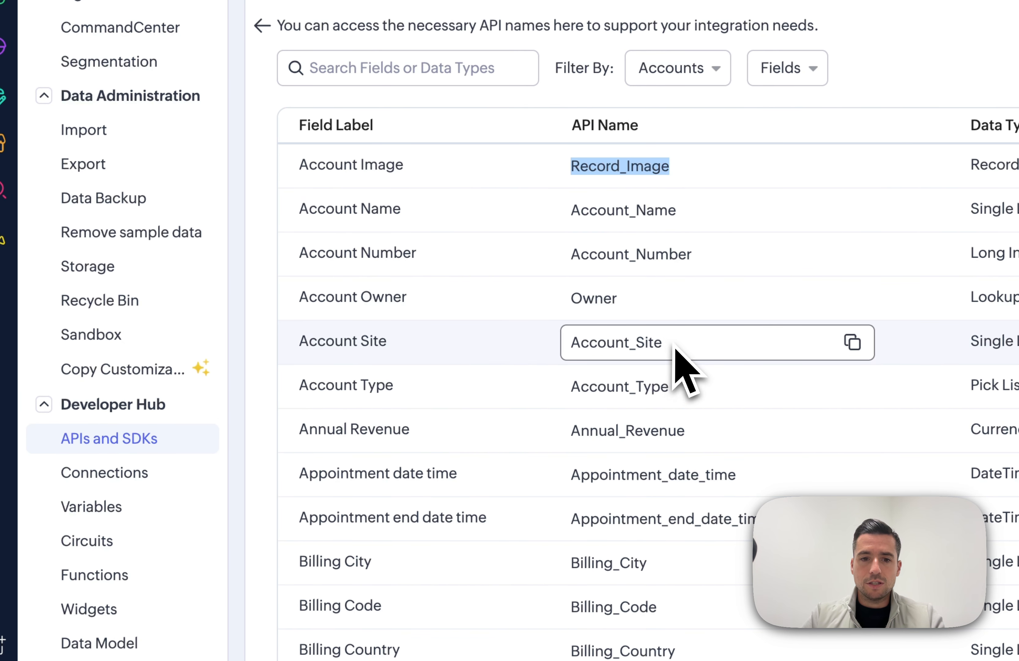
double_click(641, 350)
scroll(644, 378, down, 9)
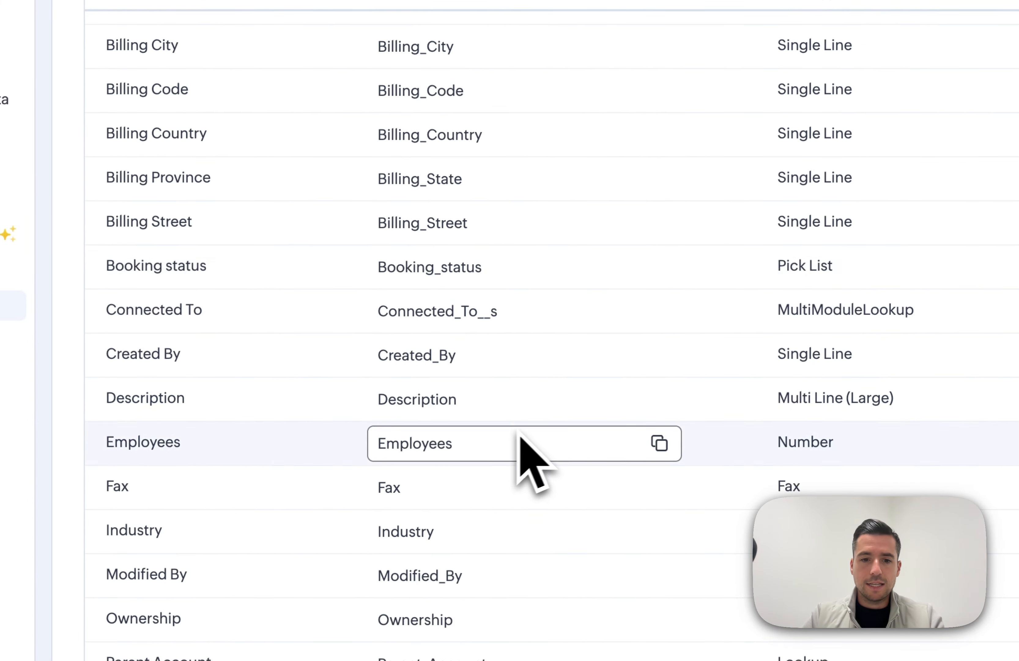
scroll(493, 399, down, 8)
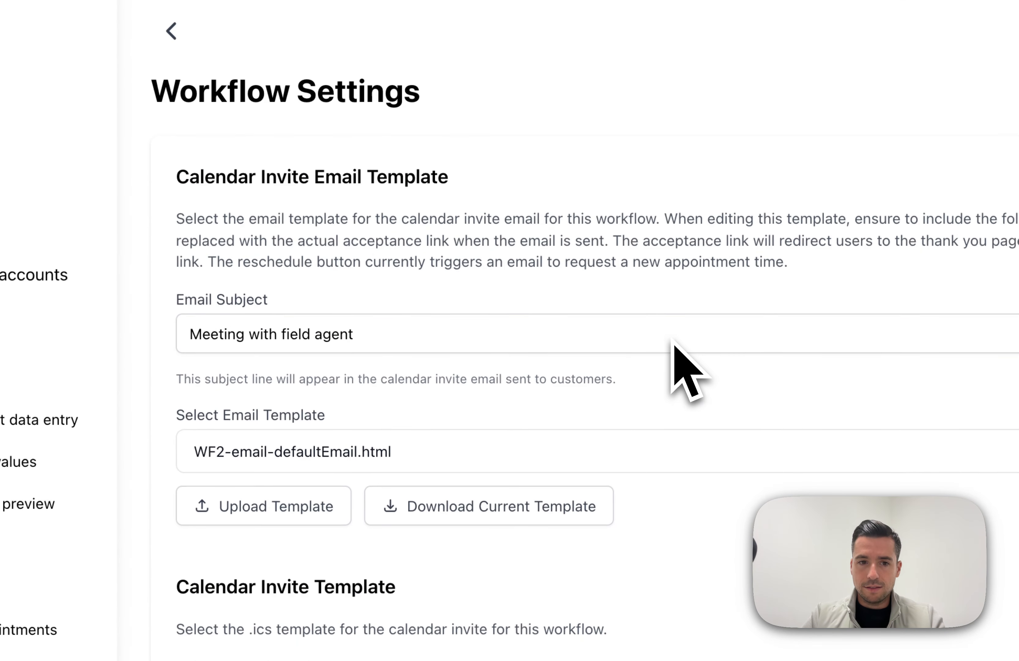
Back in the scheduler's template settings, examine the Calendar Invite Template section and its .ics file option.
scroll(682, 386, down, 1)
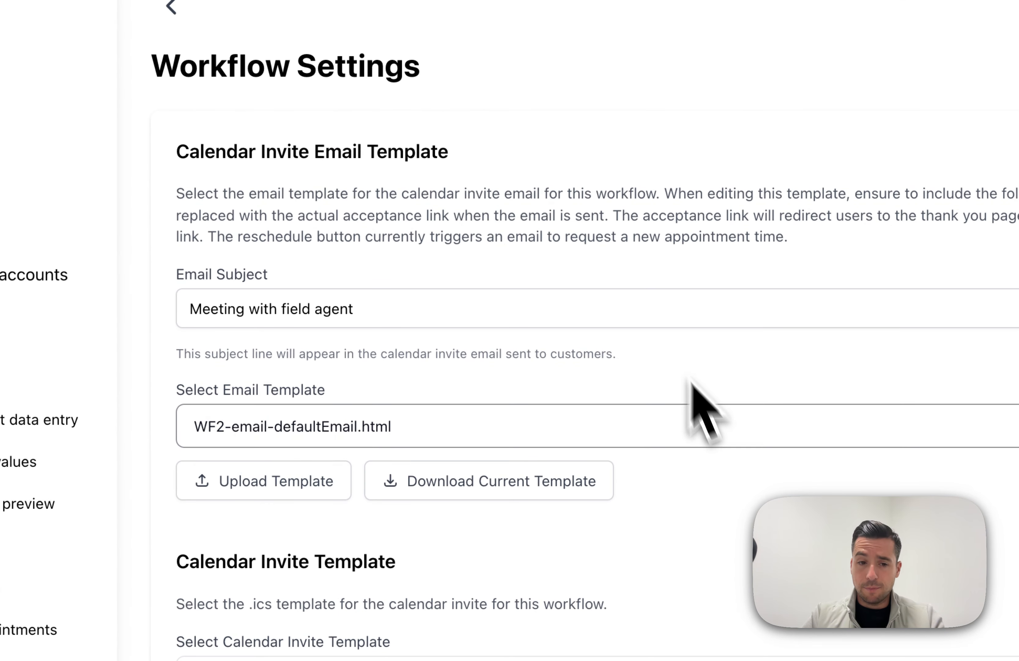
scroll(724, 447, down, 5)
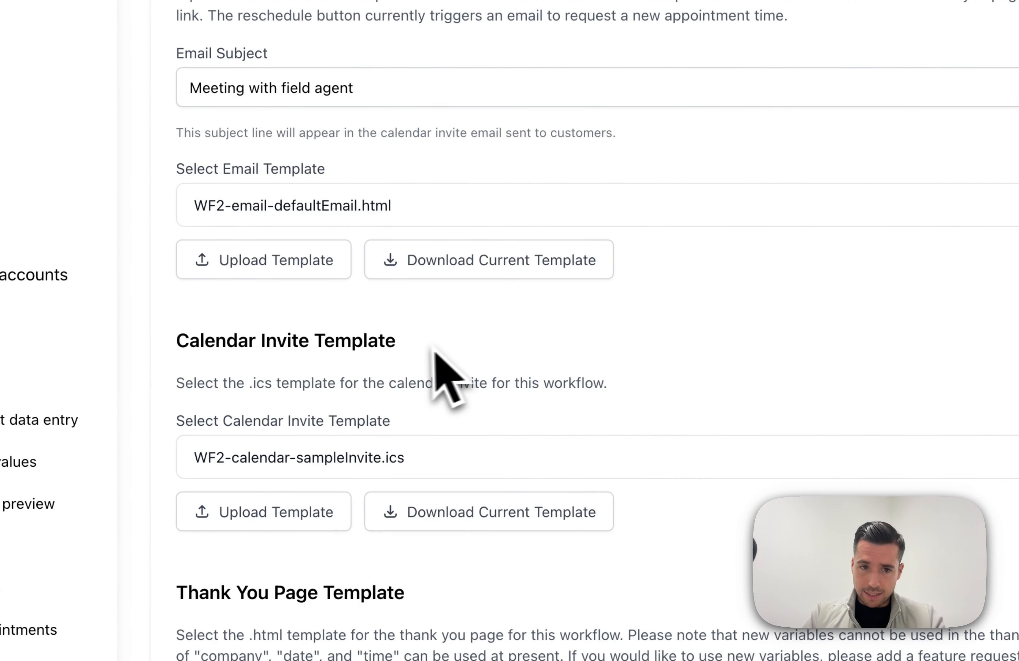
drag(433, 349, 176, 343)
scroll(577, 456, down, 2)
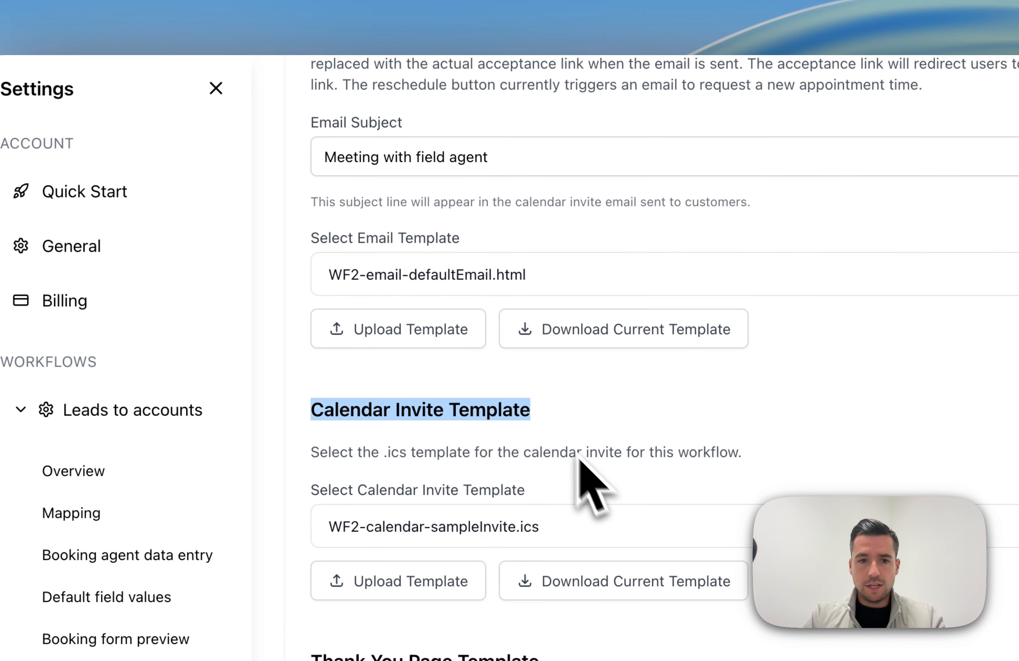
scroll(665, 446, down, 2)
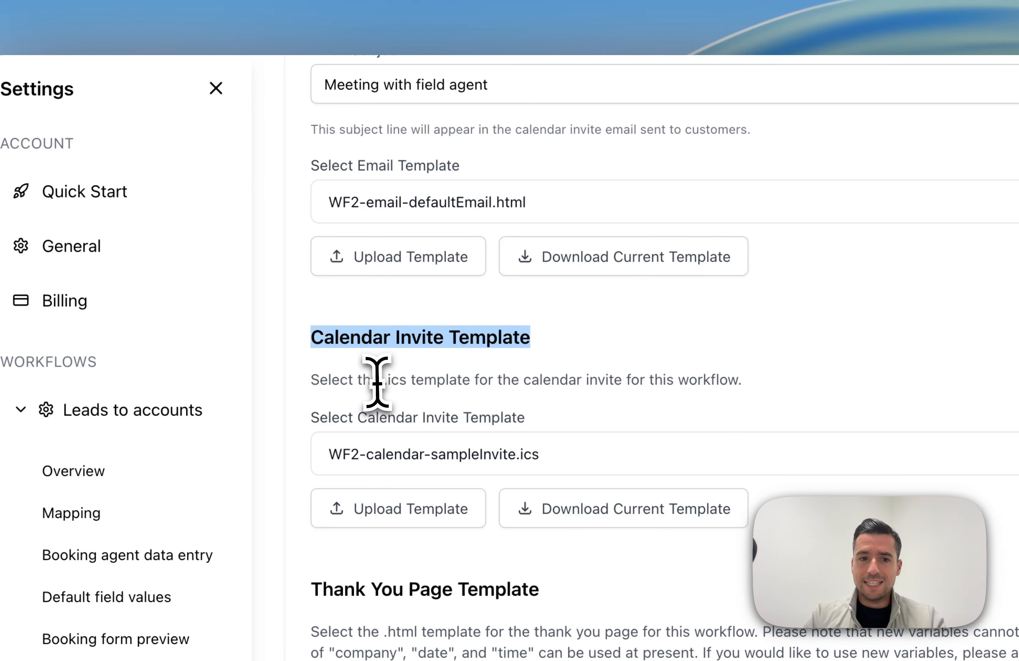
drag(381, 379, 459, 376)
scroll(553, 425, up, 3)
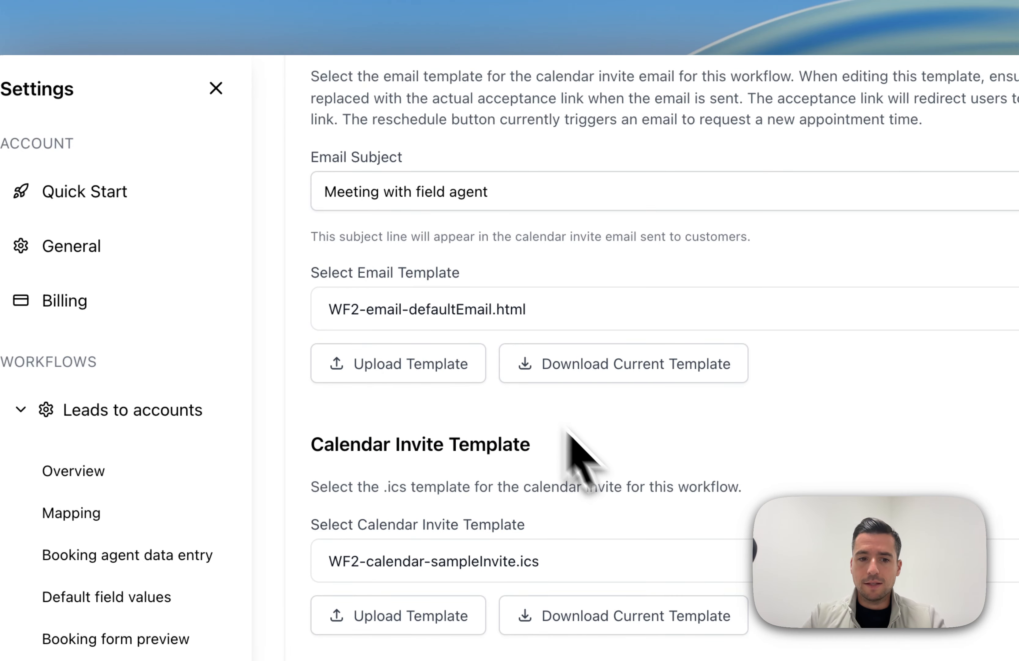
Examine the Thank You Page Template section of the workflow's templates.
scroll(567, 432, down, 8)
drag(313, 388, 524, 388)
click(536, 392)
triple_click(526, 391)
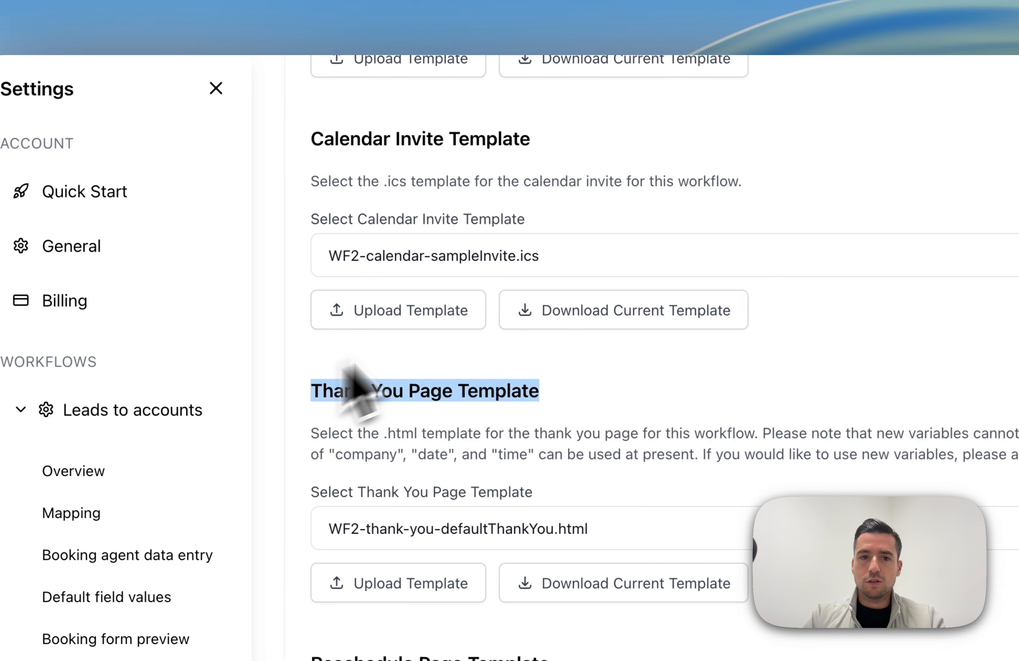
scroll(557, 296, up, 8)
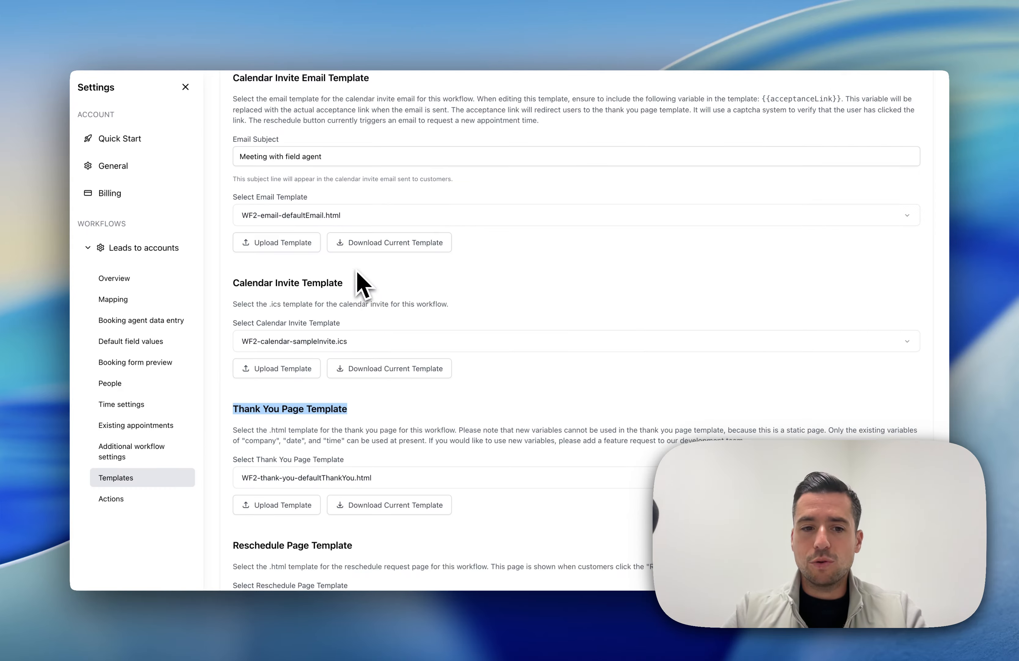
Examine the Reschedule Page Template section and its description of when the page is shown.
scroll(357, 278, down, 4)
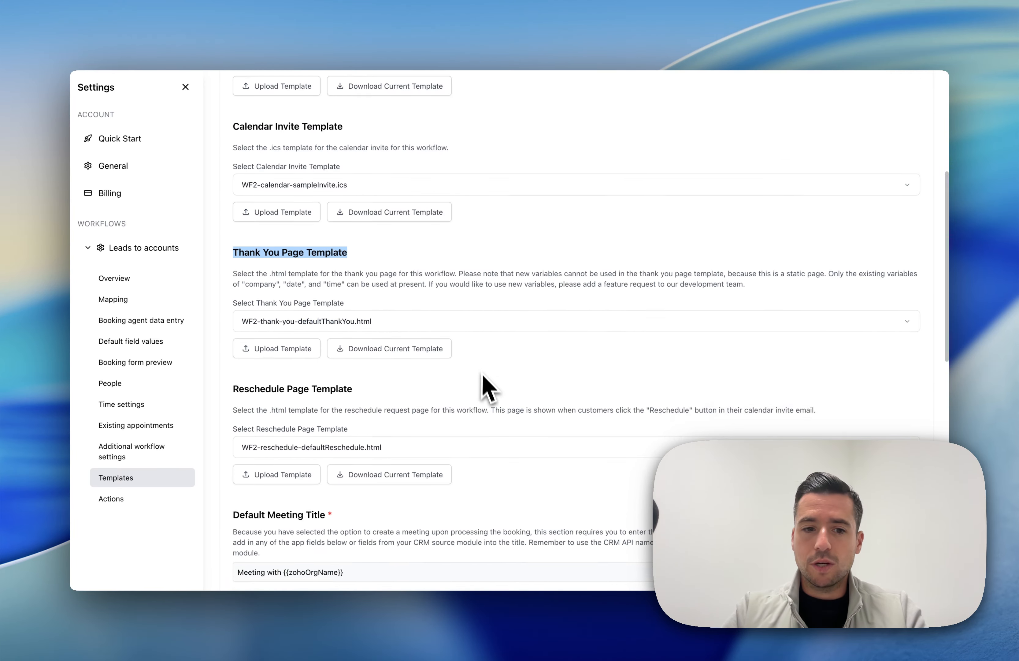
scroll(482, 386, down, 3)
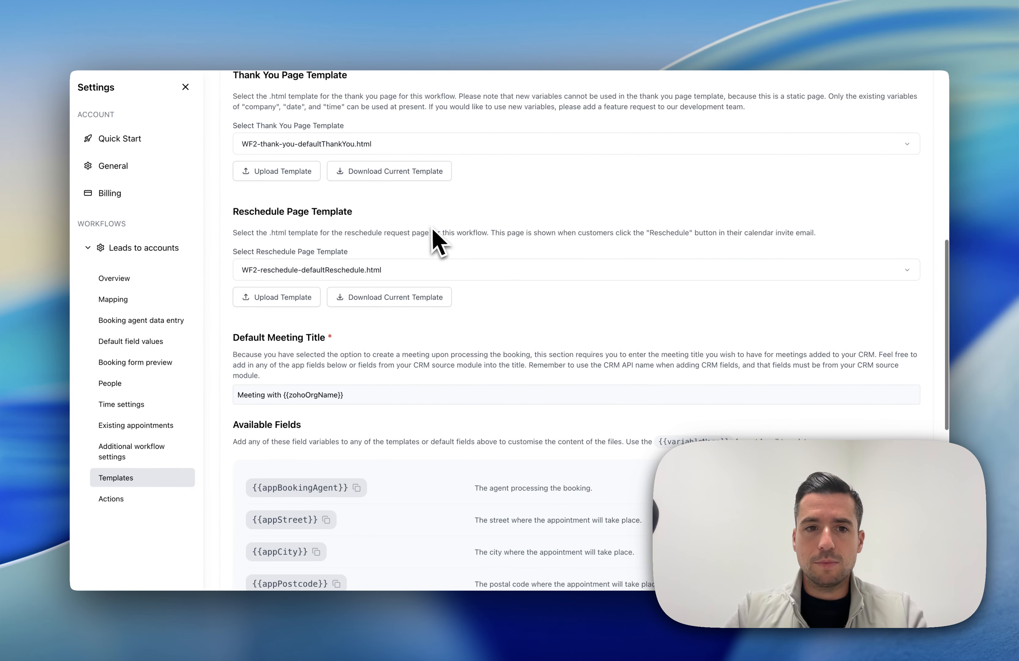
scroll(441, 234, up, 1)
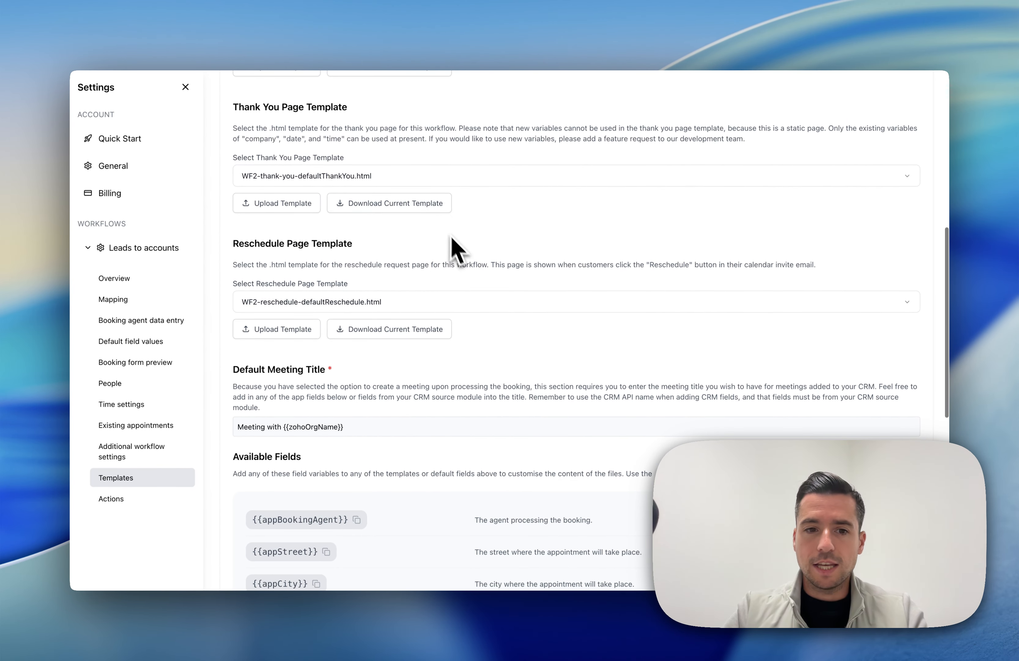
scroll(489, 339, down, 1)
scroll(486, 331, down, 2)
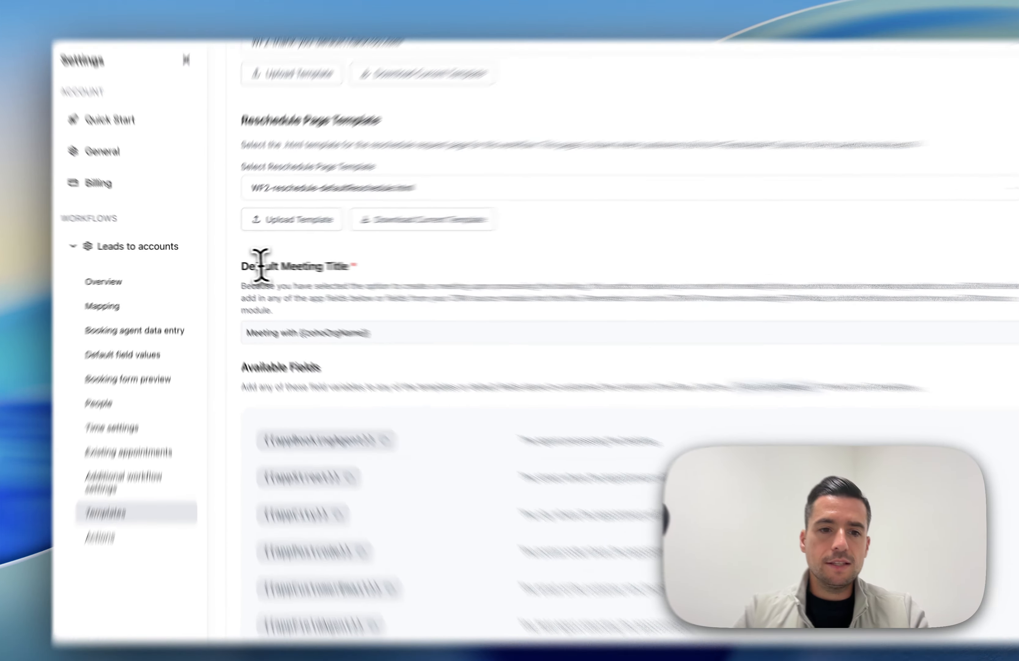
Examine the Default Meeting Title field, its zohoOrgName variable and the available field variables.
drag(245, 263, 303, 262)
click(428, 271)
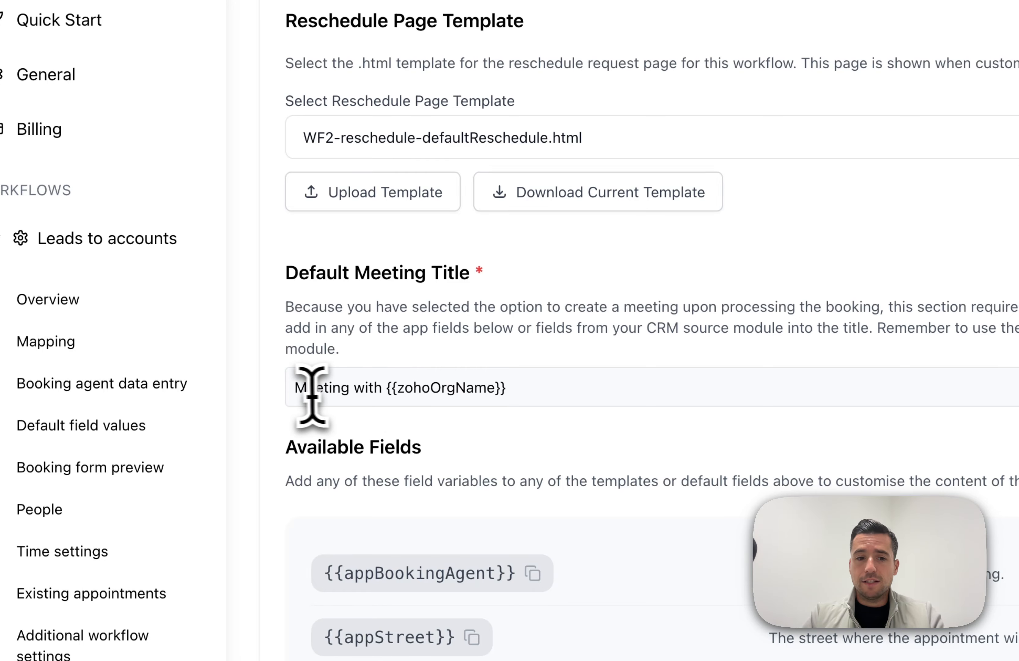
drag(289, 388, 417, 389)
double_click(443, 388)
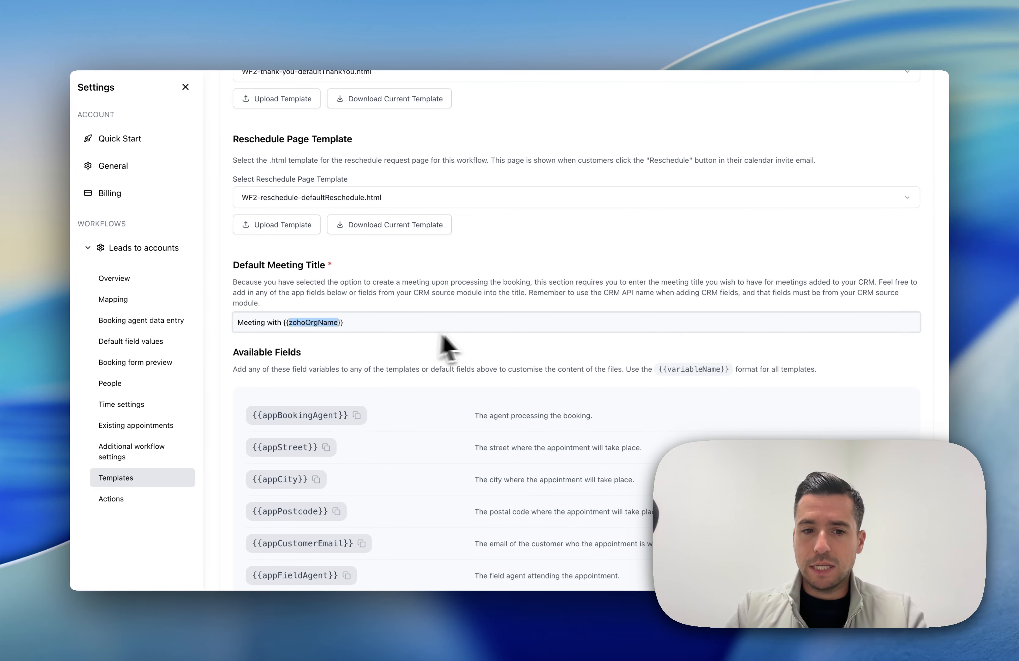
scroll(446, 346, down, 5)
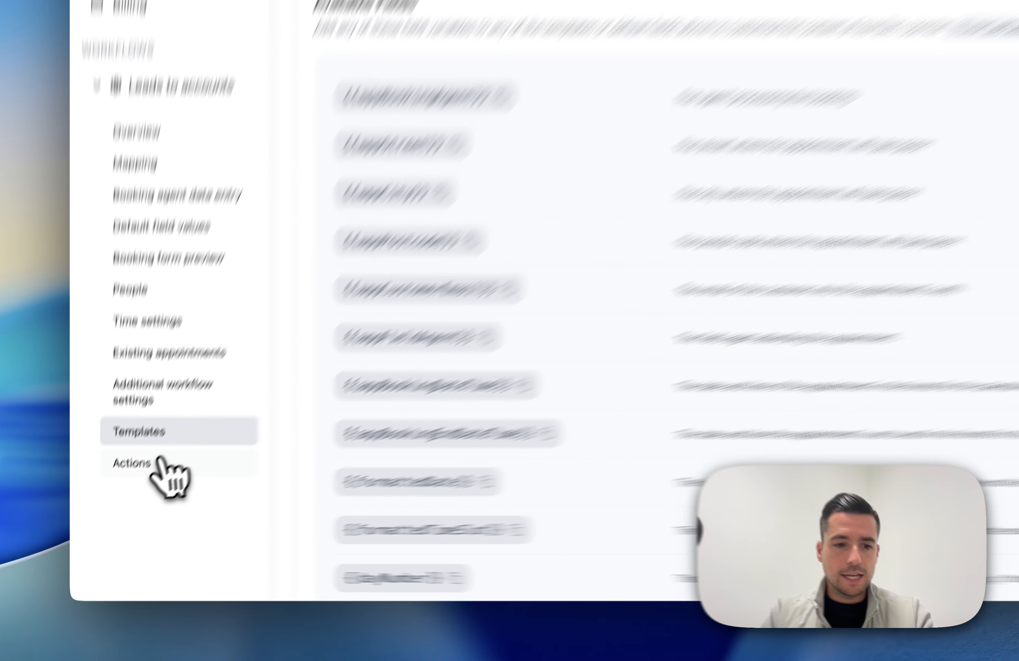
In the workflow's Actions settings, turn off the acceptance link's admin notification and switch the 'Invite accepted' status change off and back on.
click(162, 463)
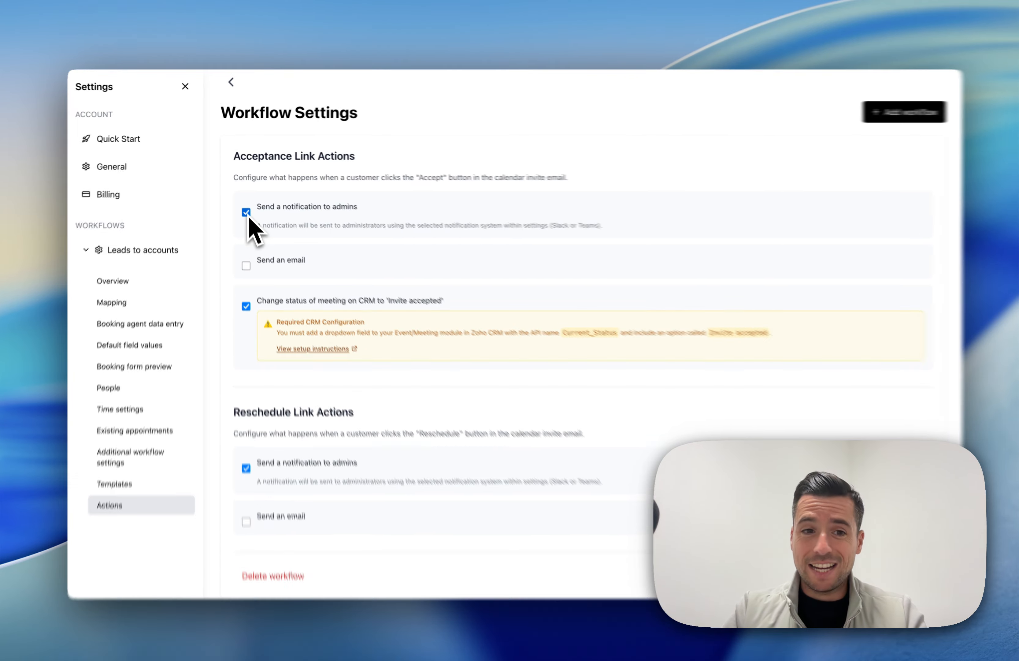
click(246, 211)
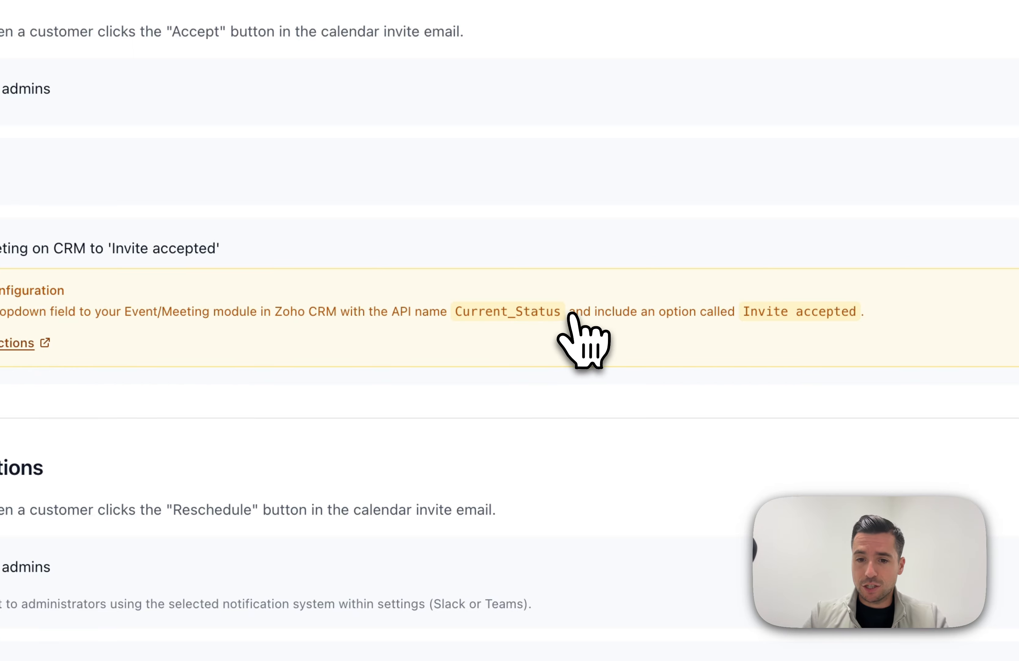
click(390, 314)
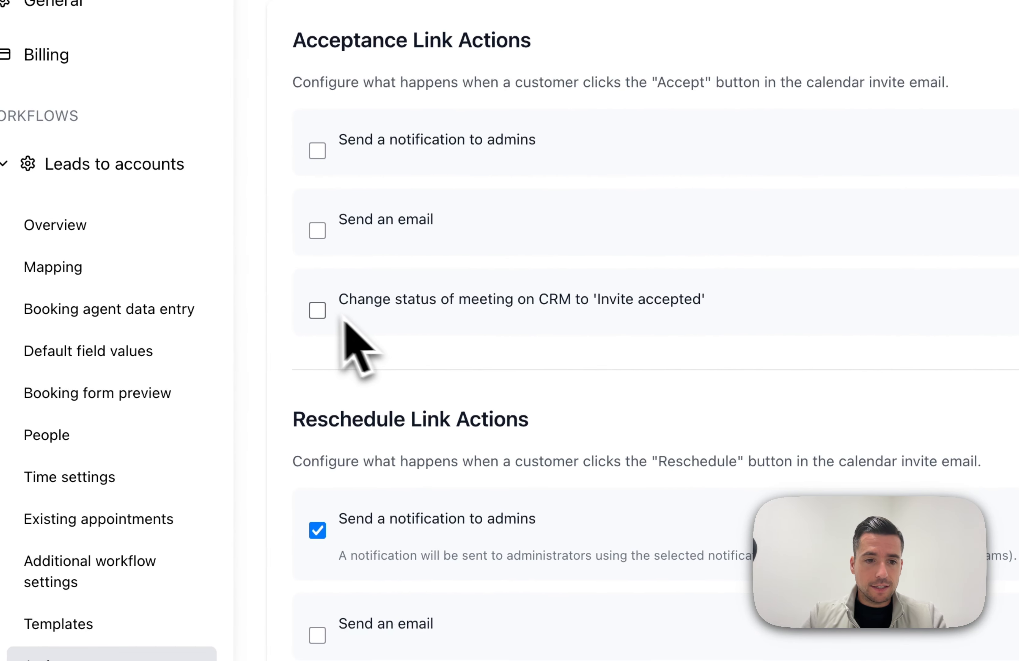
click(310, 319)
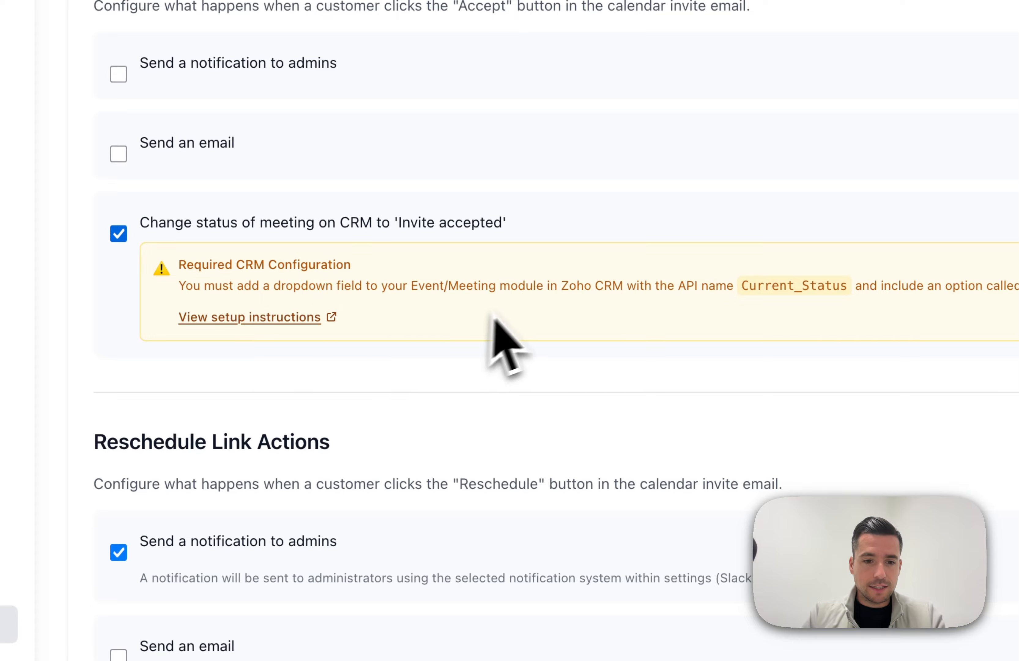
Turn off the admin notification under the workflow's Reschedule Link Actions.
drag(130, 318, 412, 319)
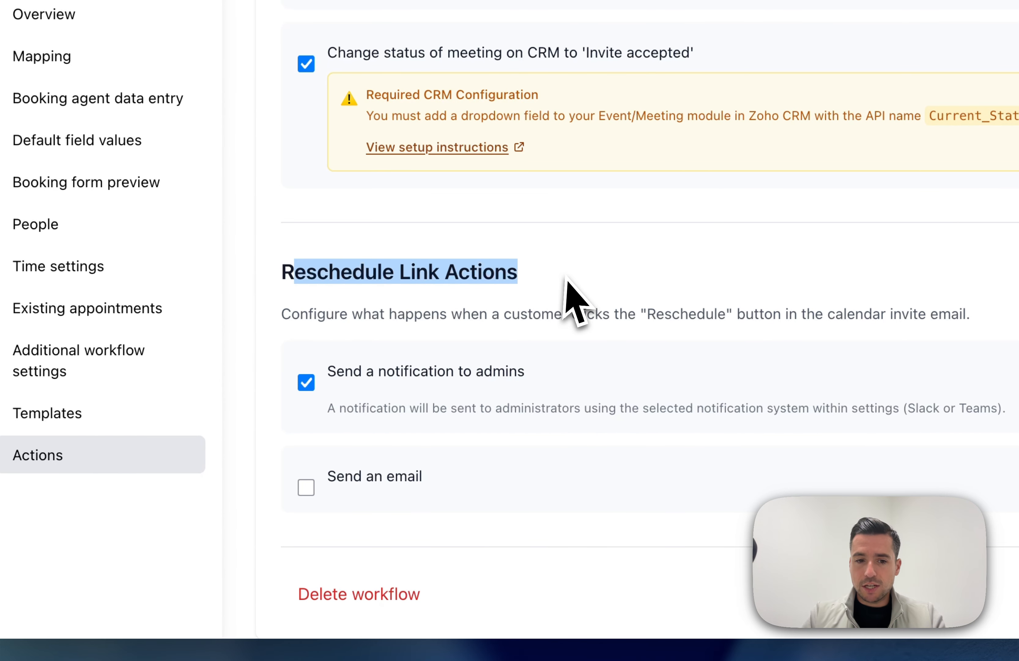
click(412, 321)
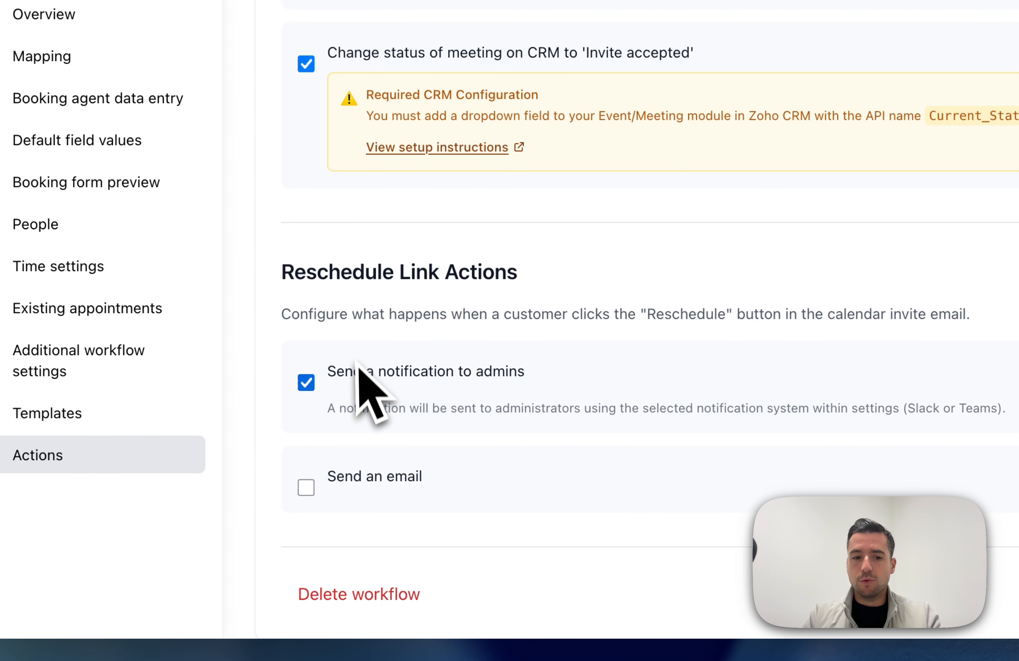
click(306, 382)
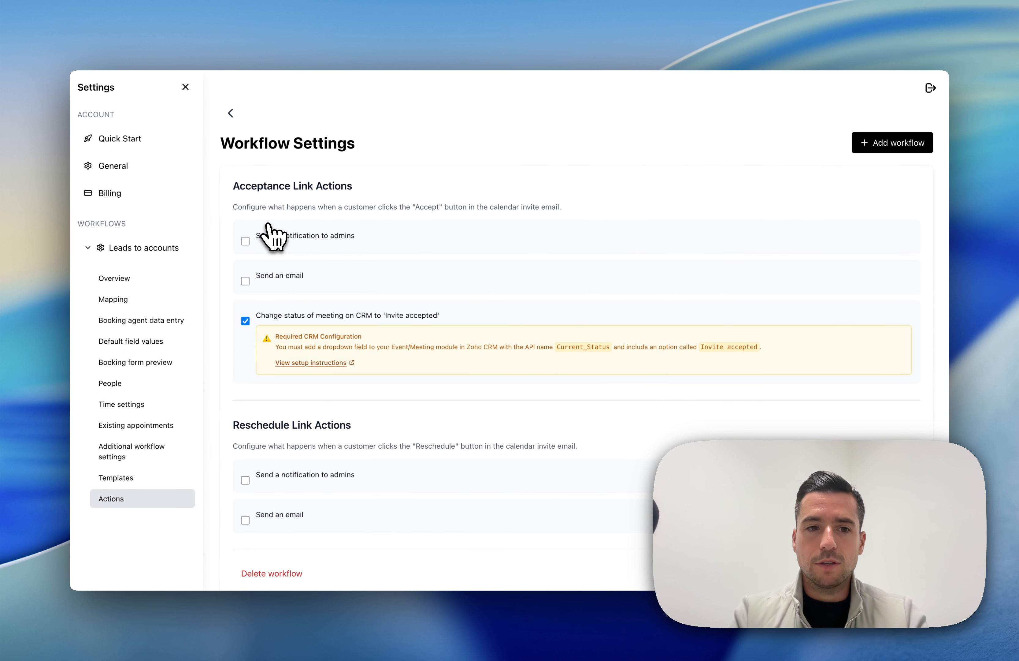
Examine the Leads to accounts workflow overview and the last sync time in the account's General settings.
click(115, 279)
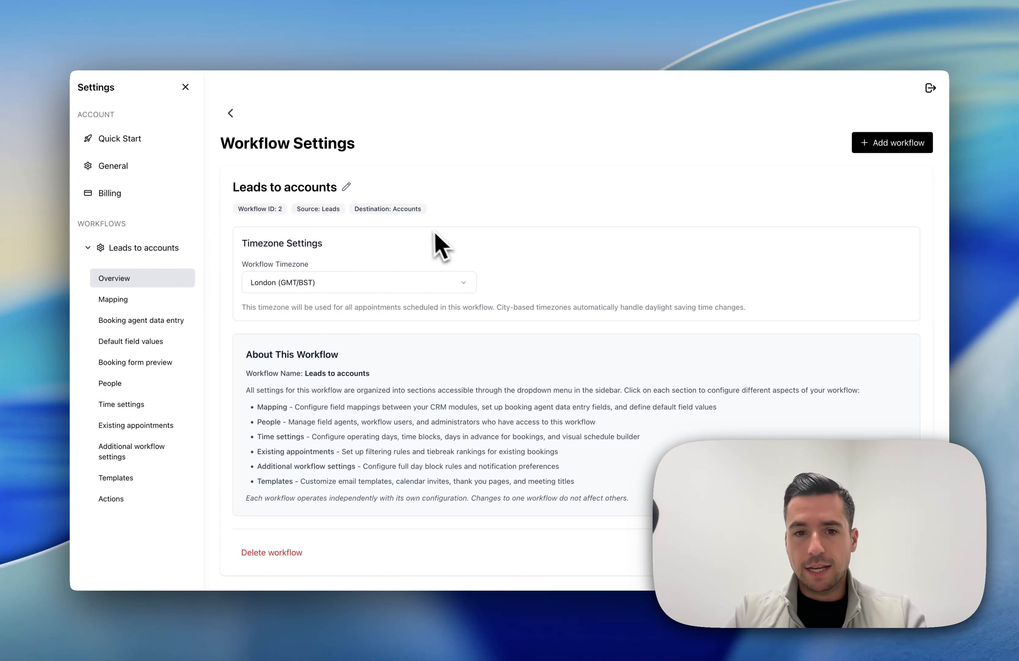
click(122, 166)
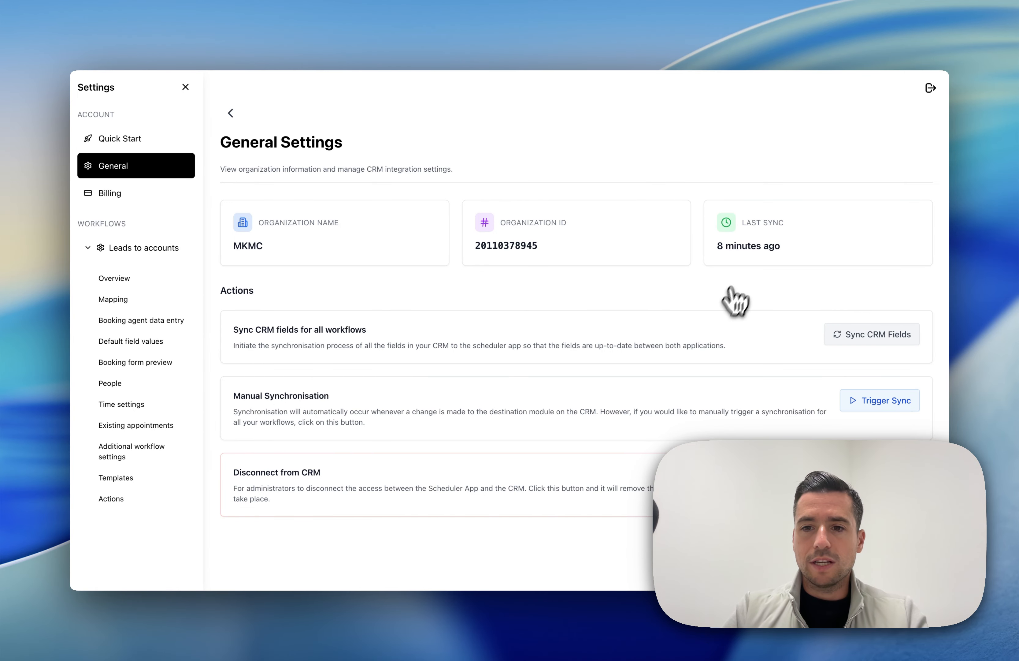
drag(717, 247, 822, 247)
click(803, 249)
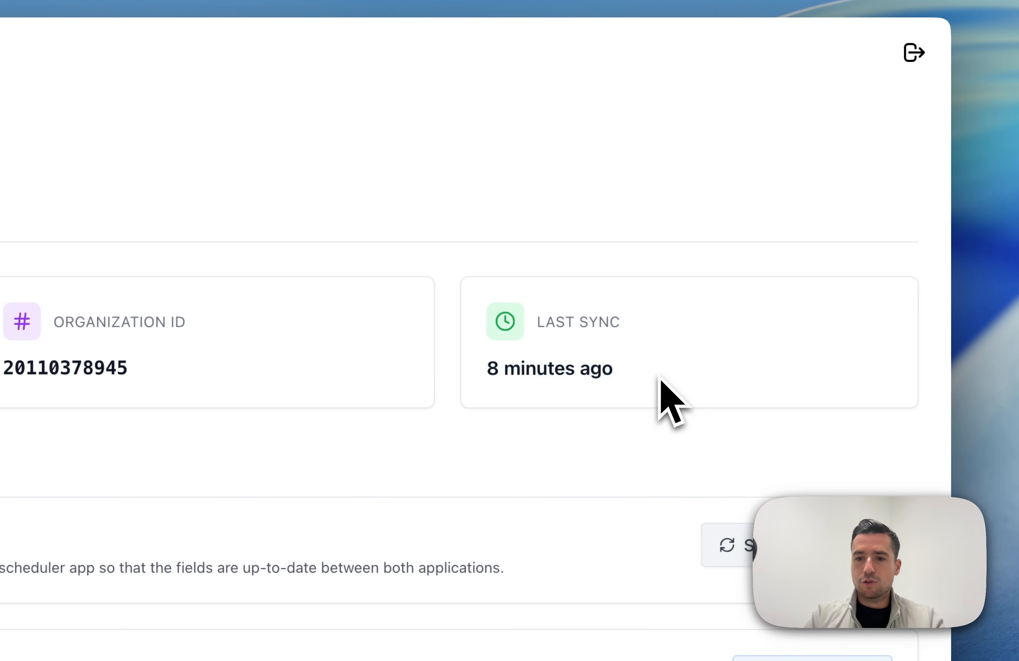
drag(629, 372, 502, 376)
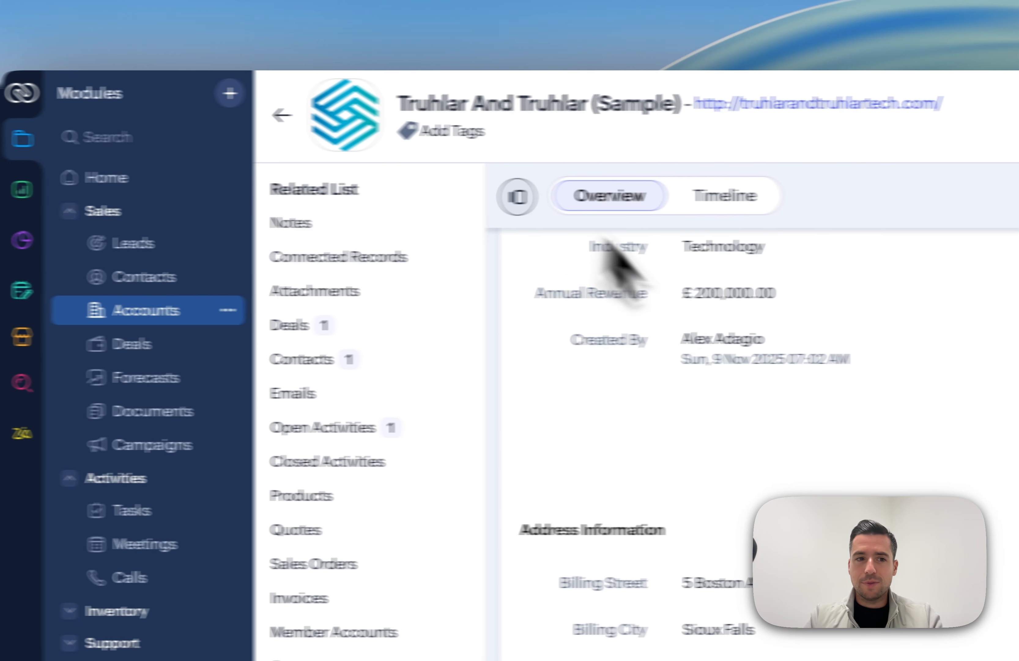
Switch to Zoho CRM, open the sample lead for Rangoni Of Florence and replace its email address with the test email.
click(210, 247)
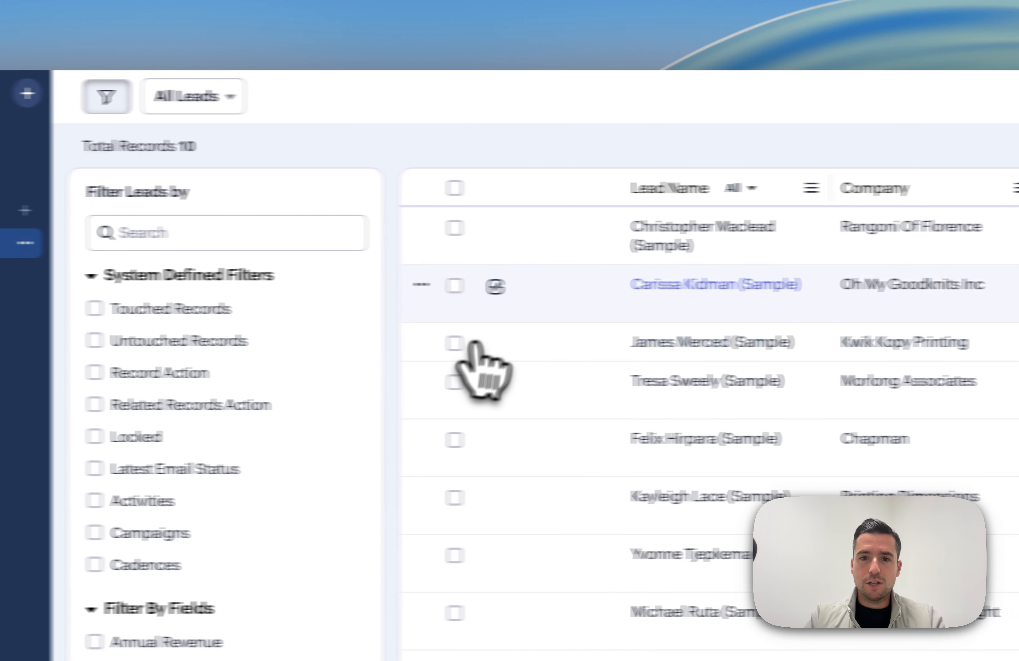
click(643, 240)
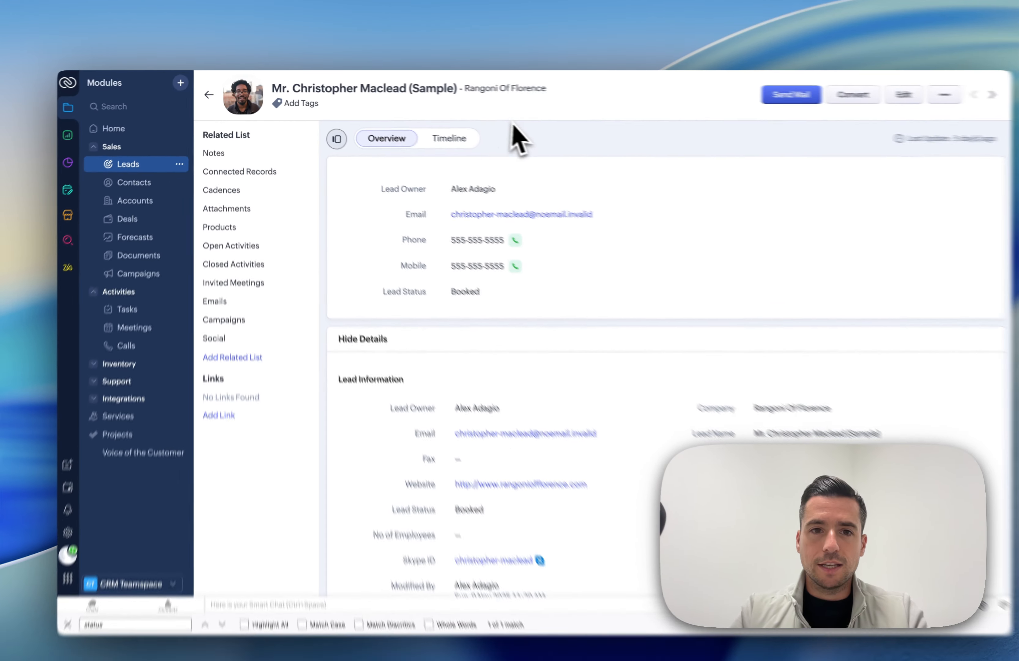
scroll(559, 283, down, 10)
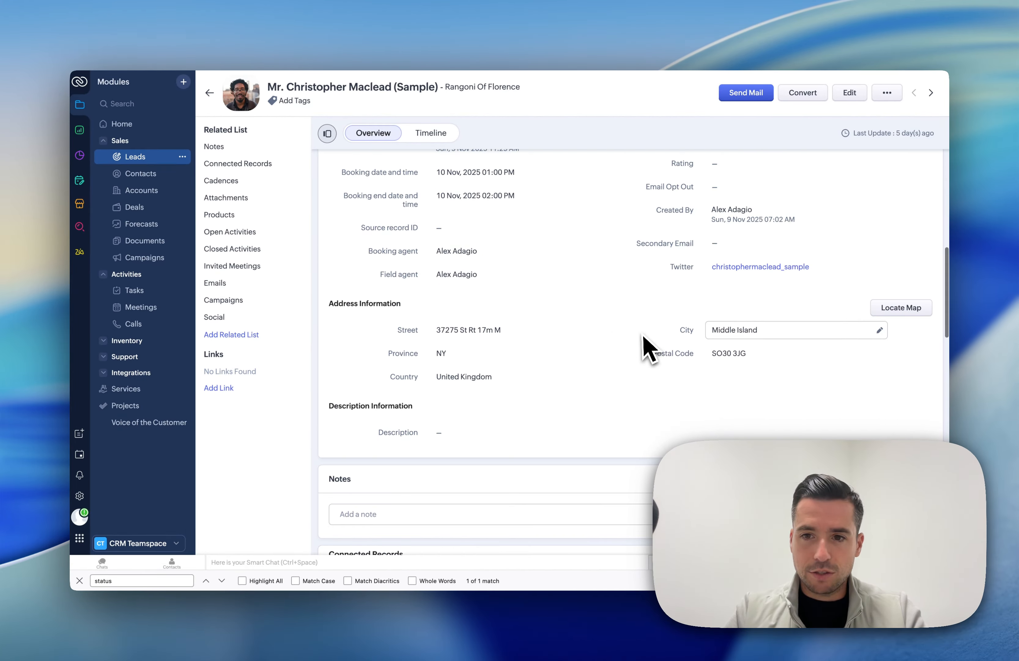
scroll(643, 339, up, 10)
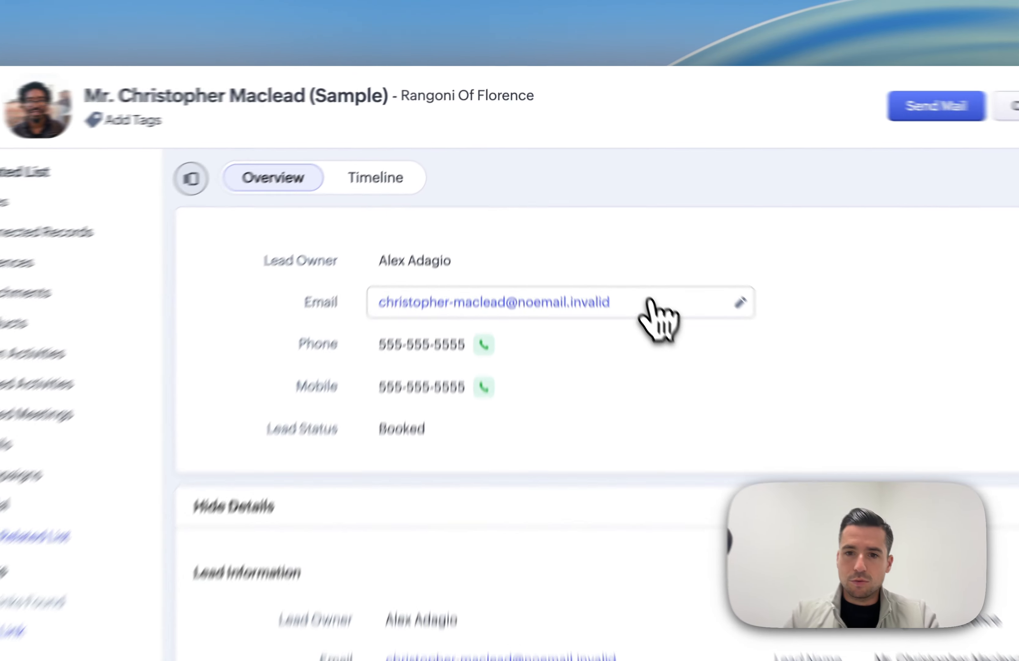
click(652, 303)
drag(659, 304, 355, 297)
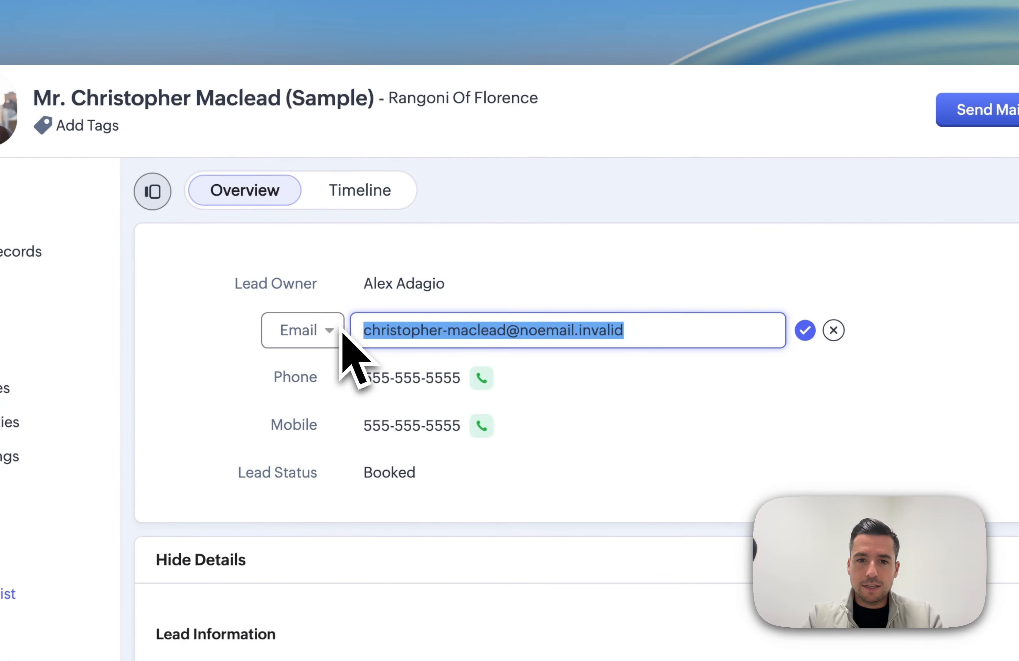
text(ates)
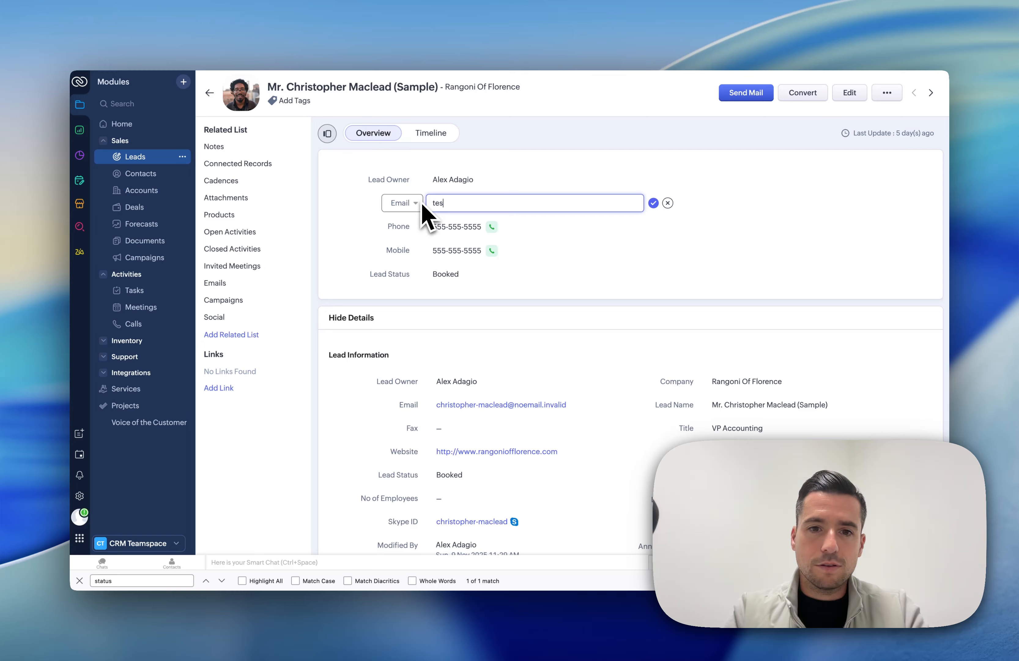
key(BackSpace)
key(BackSpace)
key(BackSpace)
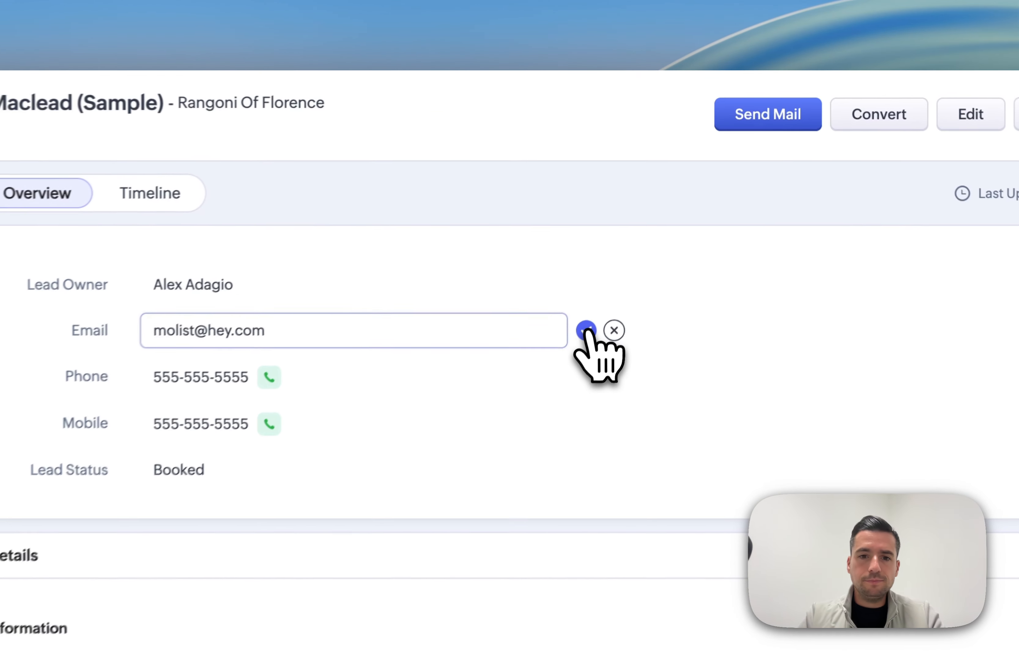
click(654, 202)
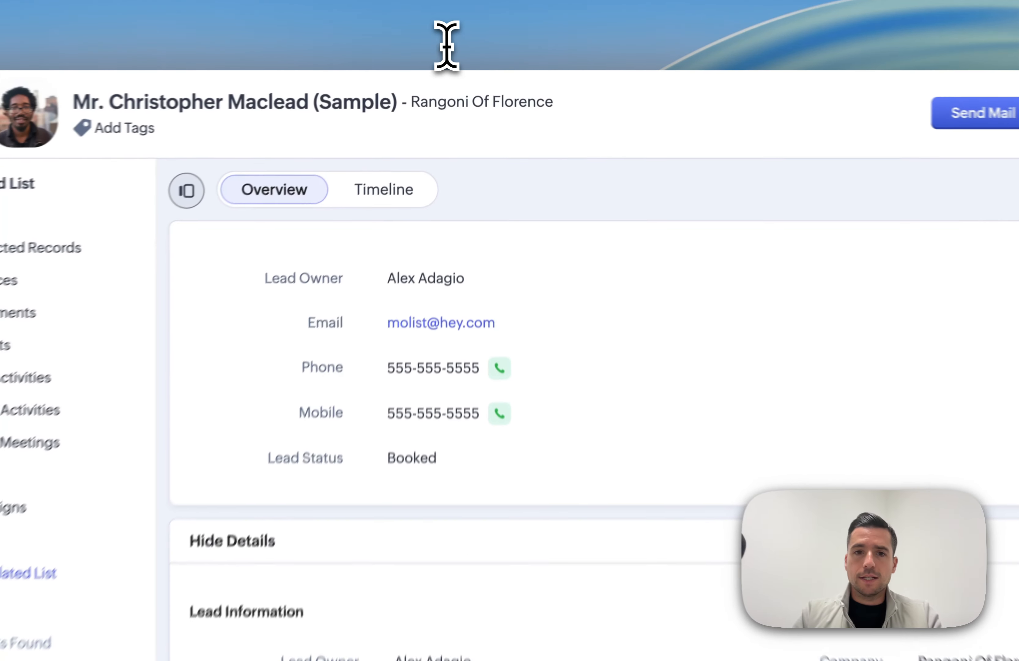
In a new browser tab, try to open the scheduler's search page at localhost:3000/search for workflow ID 1.
key(super+t)
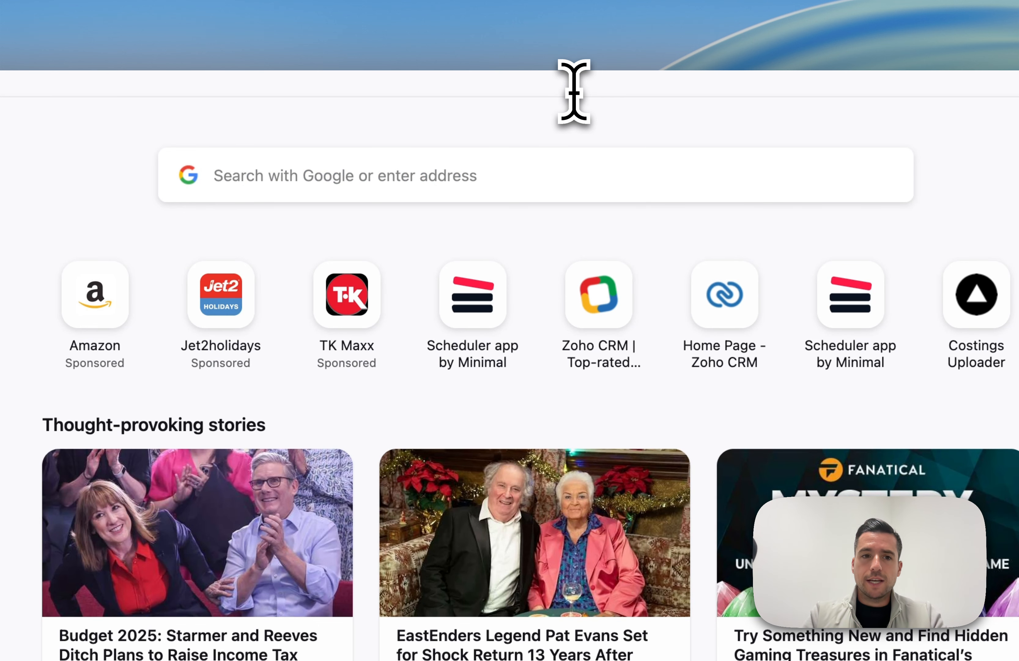
text(sc)
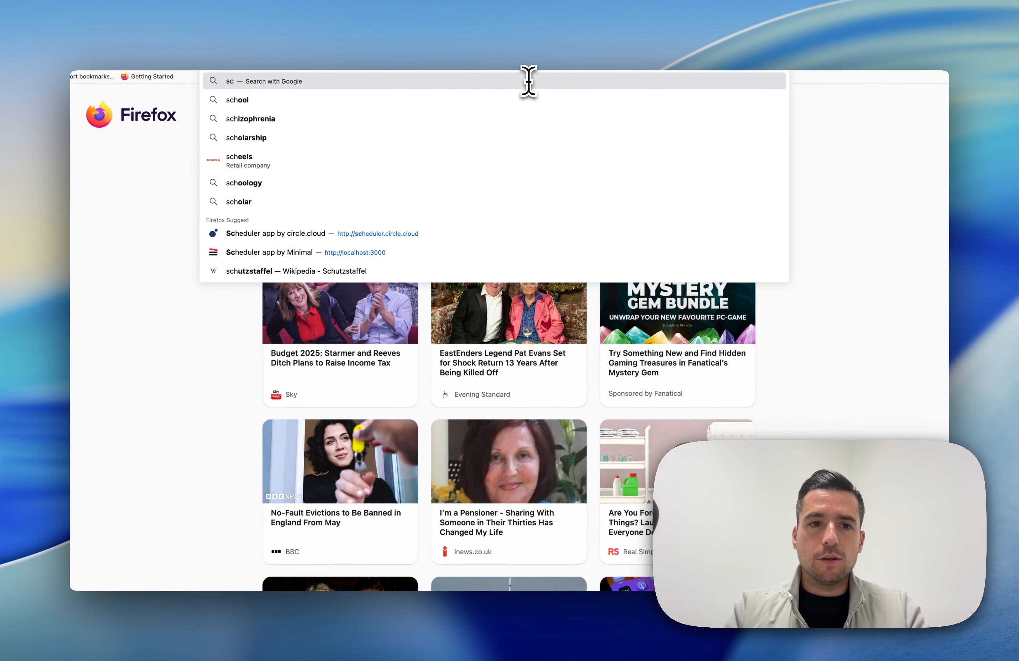
key(BackSpace)
key(BackSpace)
text(localhost:3000/sea)
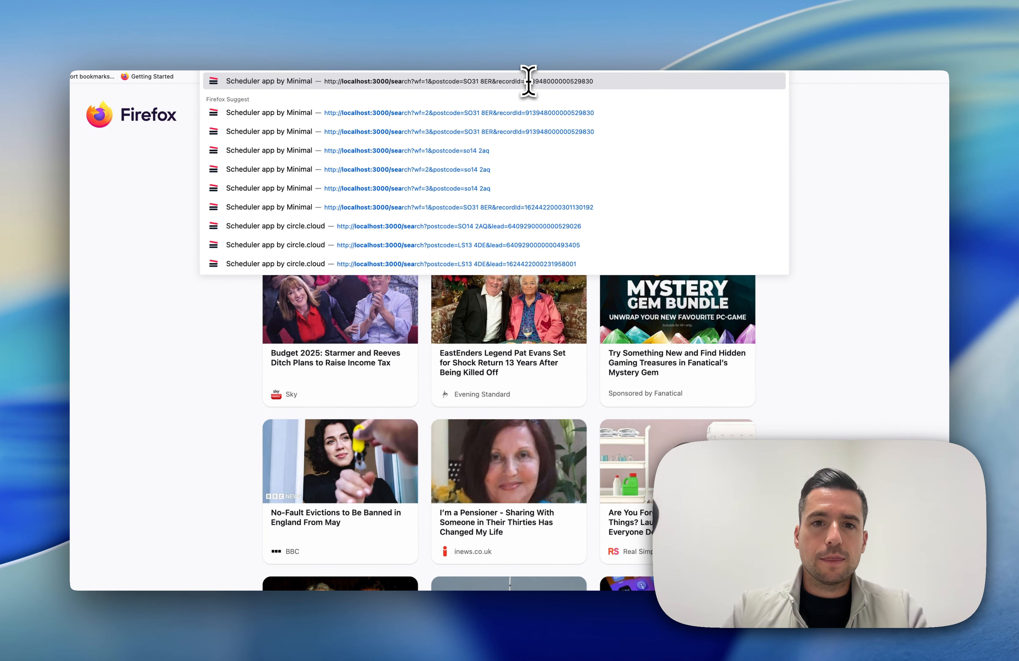
key(Return)
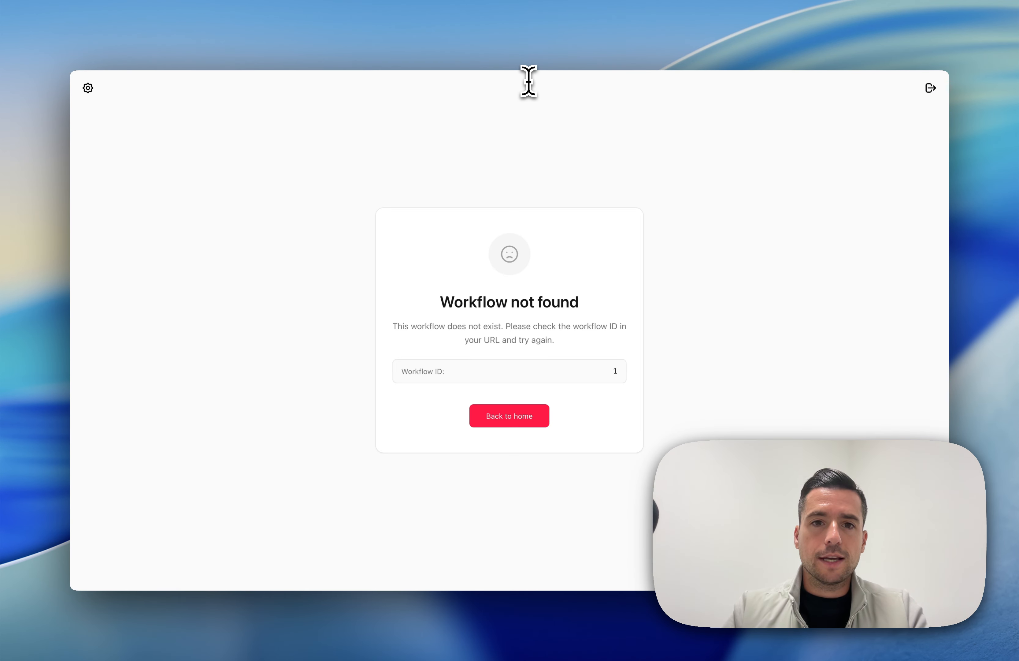
Look up the workflow ID in the Leads to accounts overview and load the scheduler's slot search for the lead from the copied URL.
click(446, 72)
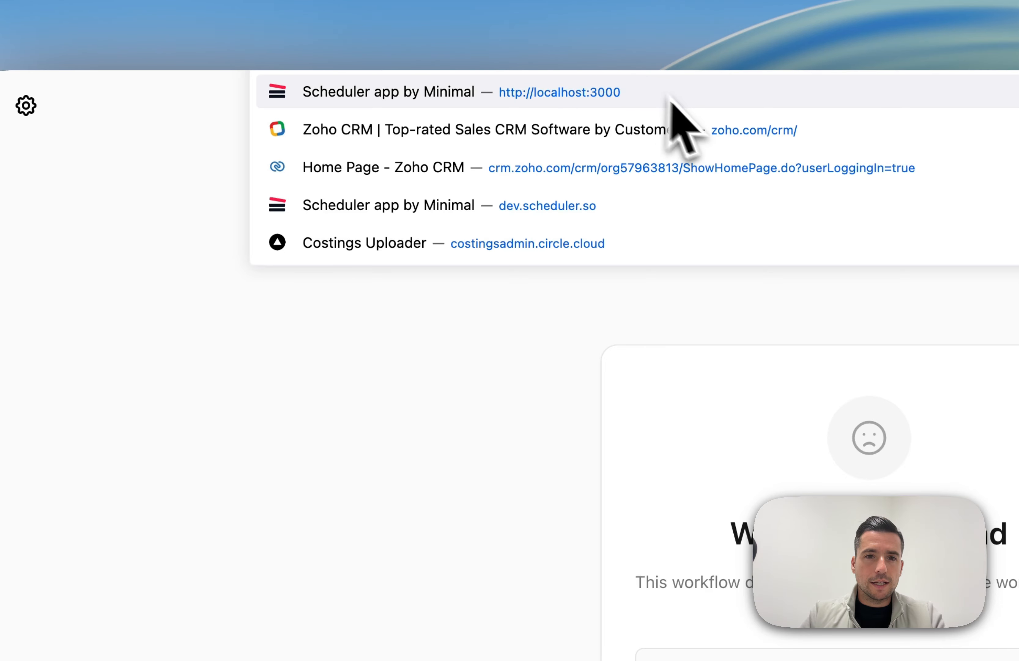
click(659, 9)
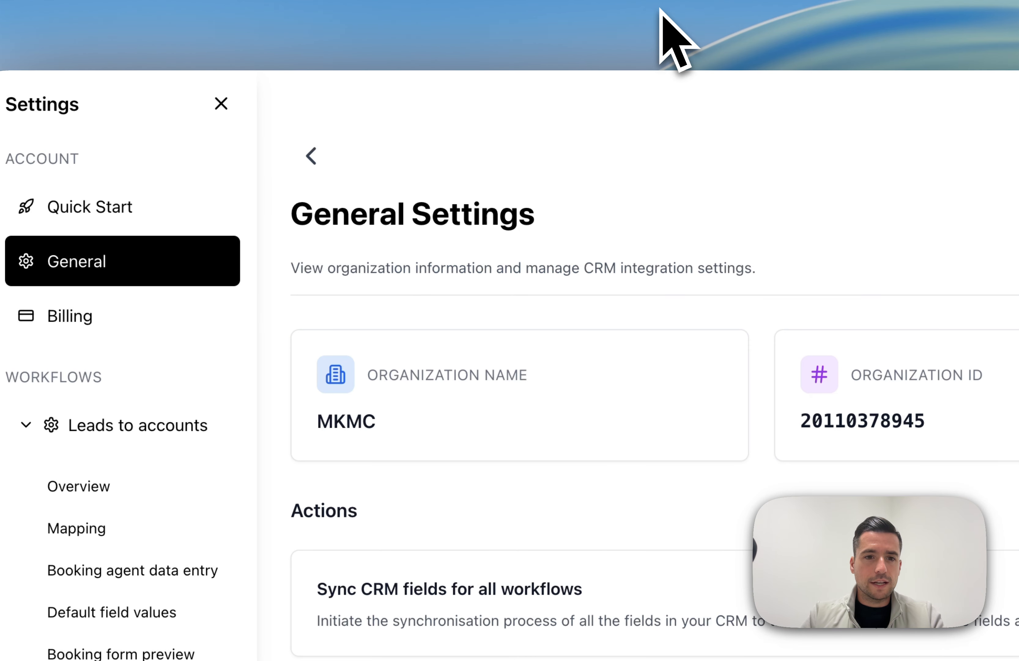
click(137, 486)
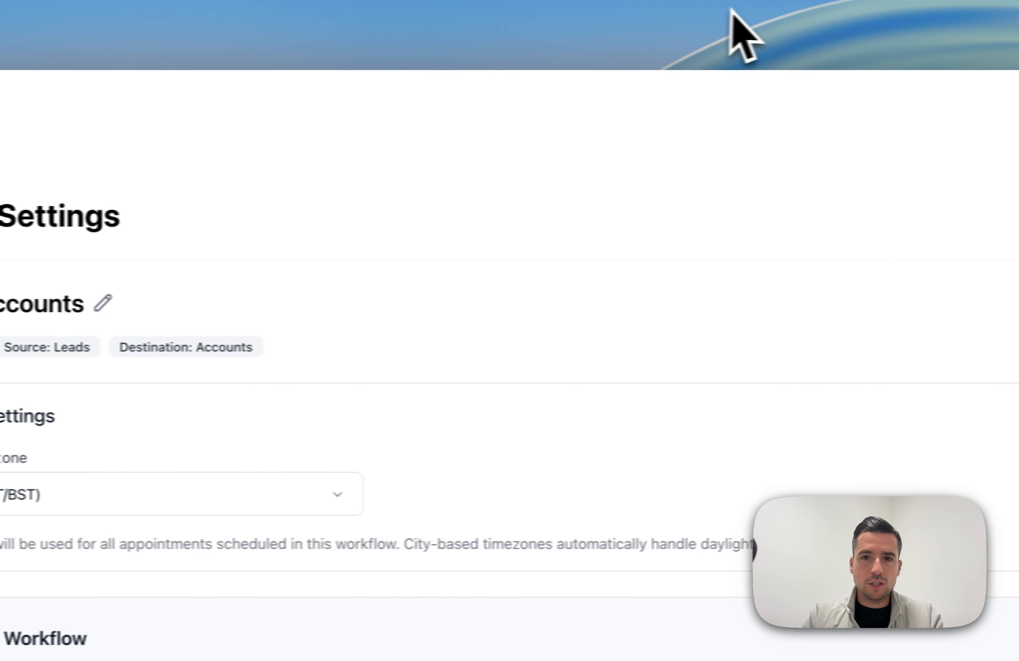
click(732, 10)
click(338, 56)
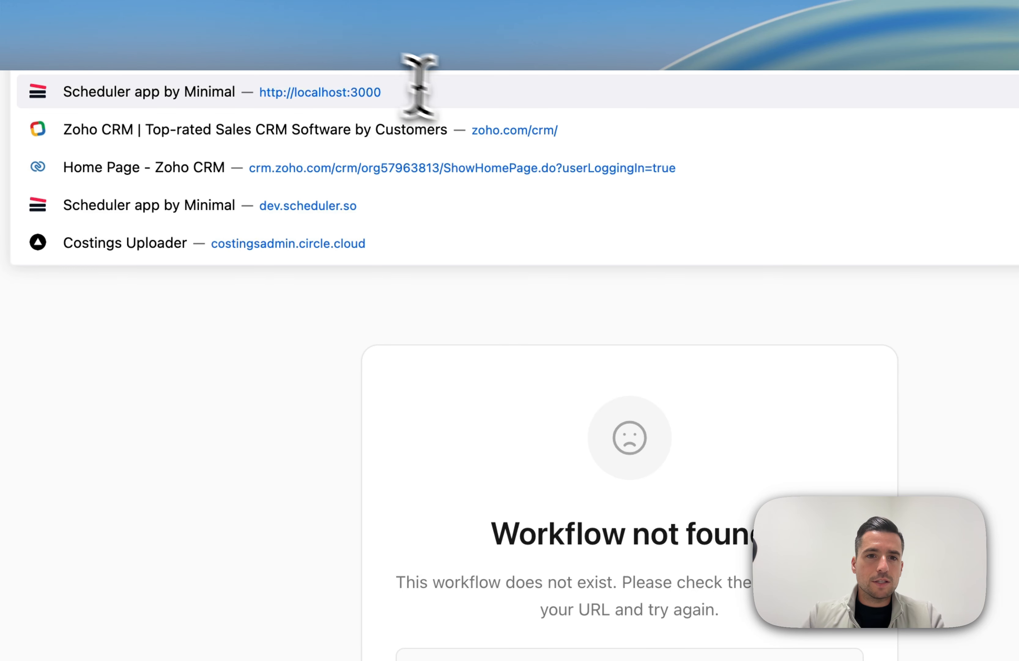
key(super+v)
key(Return)
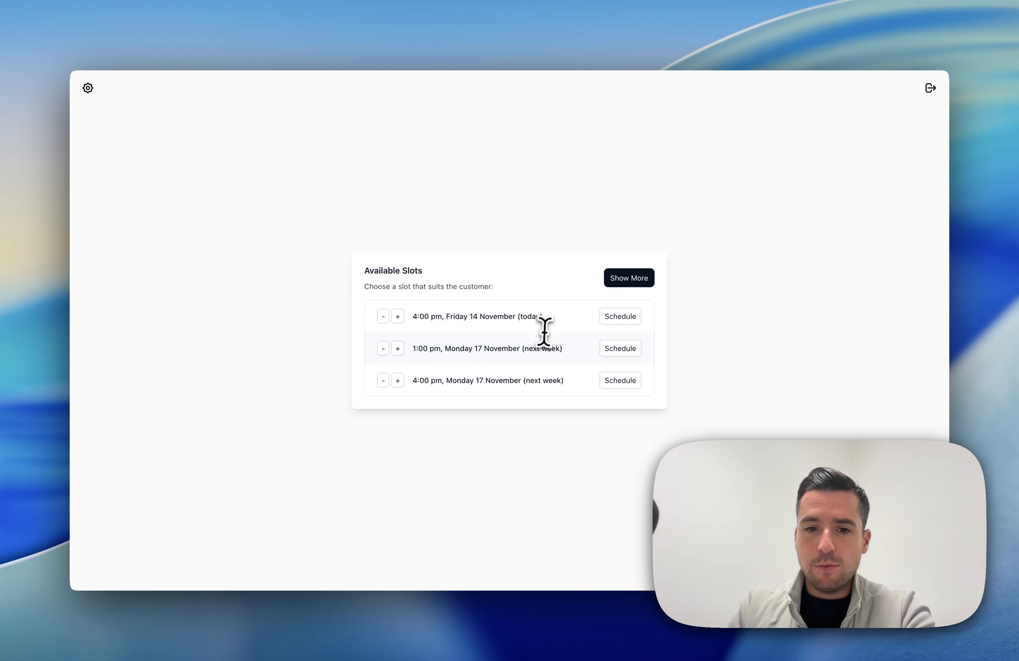
Show more available slots and schedule the 4:00 pm, Tuesday 18 November one, inviting the lead's prefilled email address.
click(634, 280)
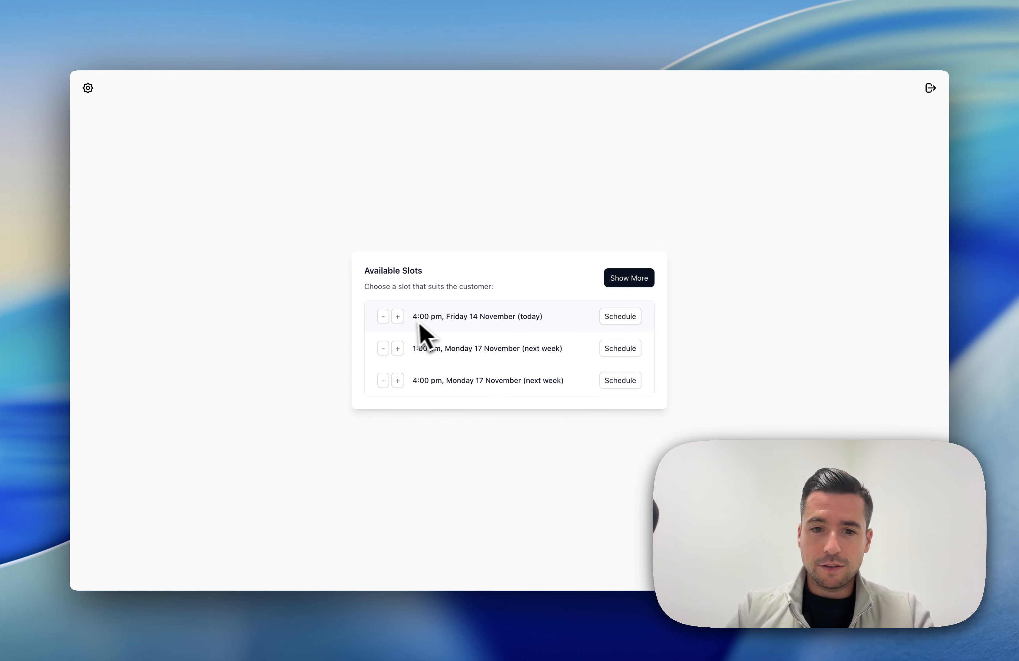
click(635, 280)
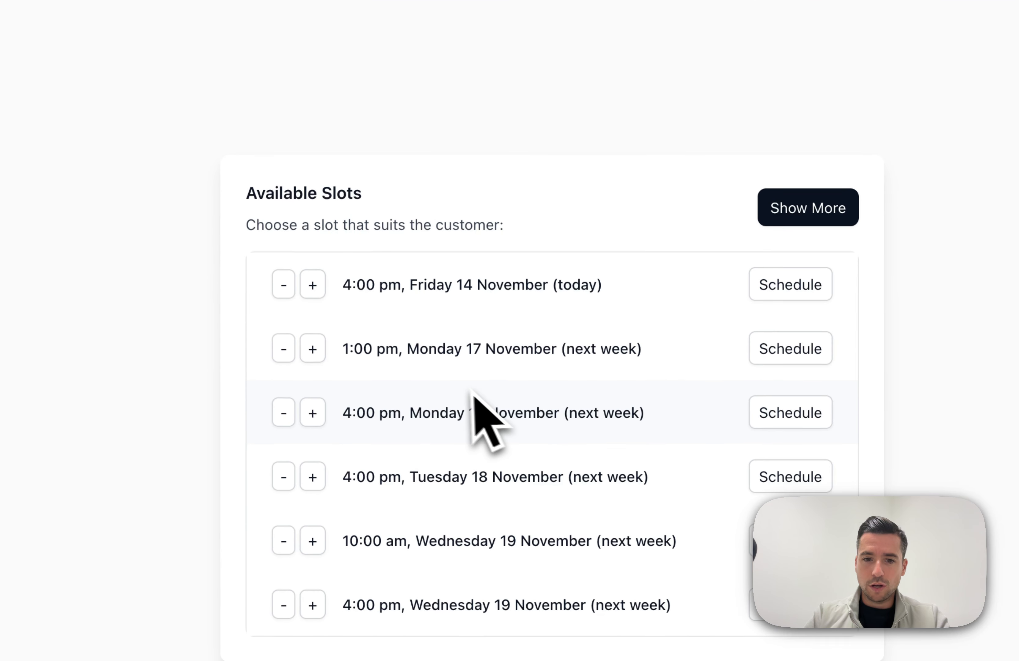
drag(347, 475, 592, 496)
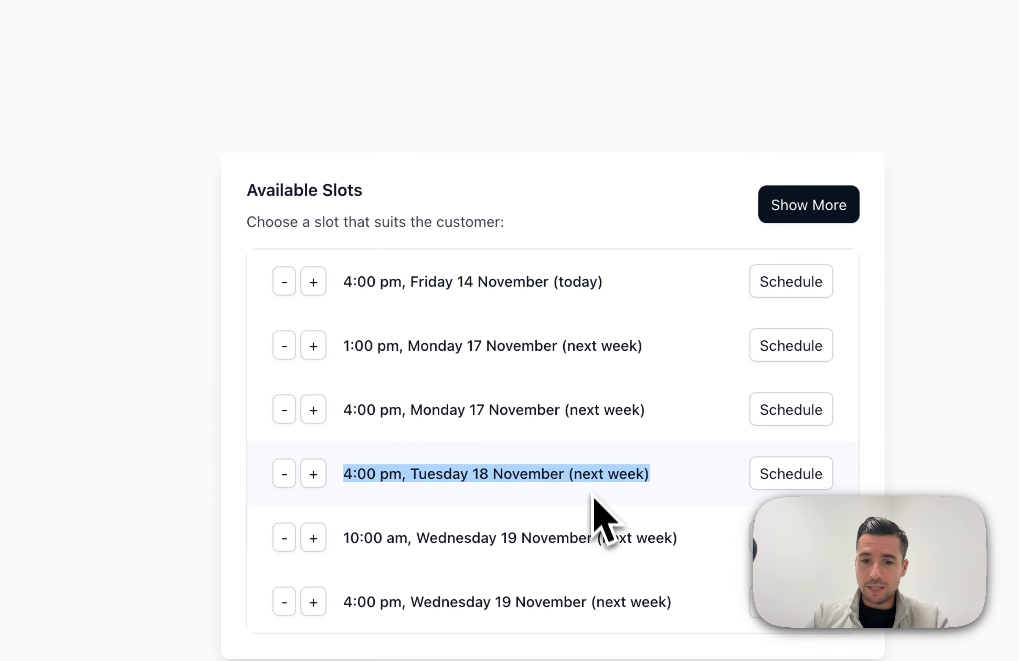
click(593, 497)
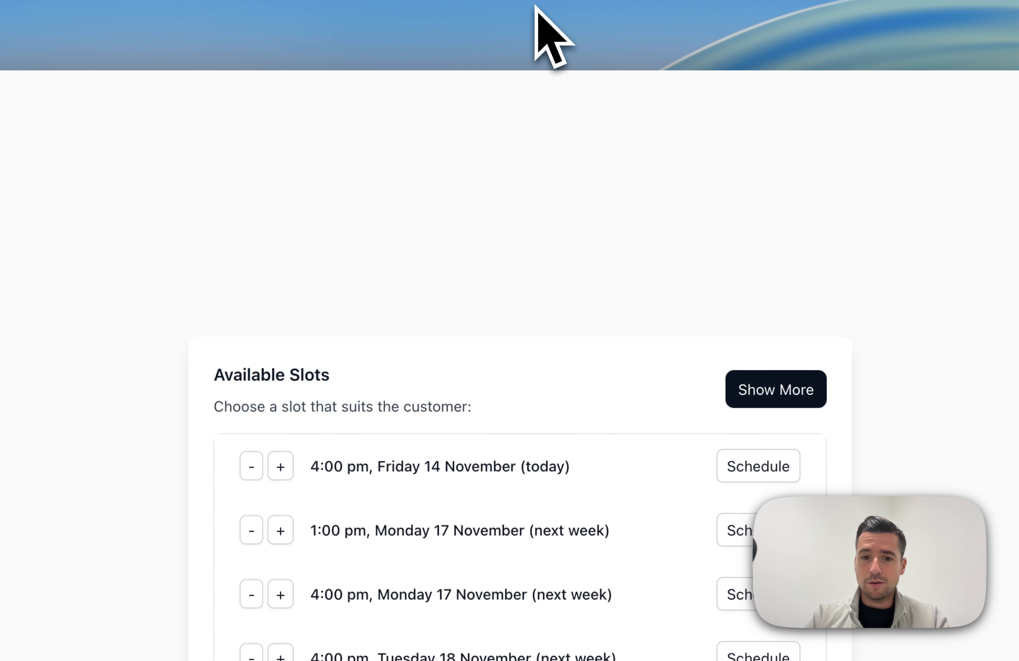
drag(327, 659, 565, 656)
click(586, 652)
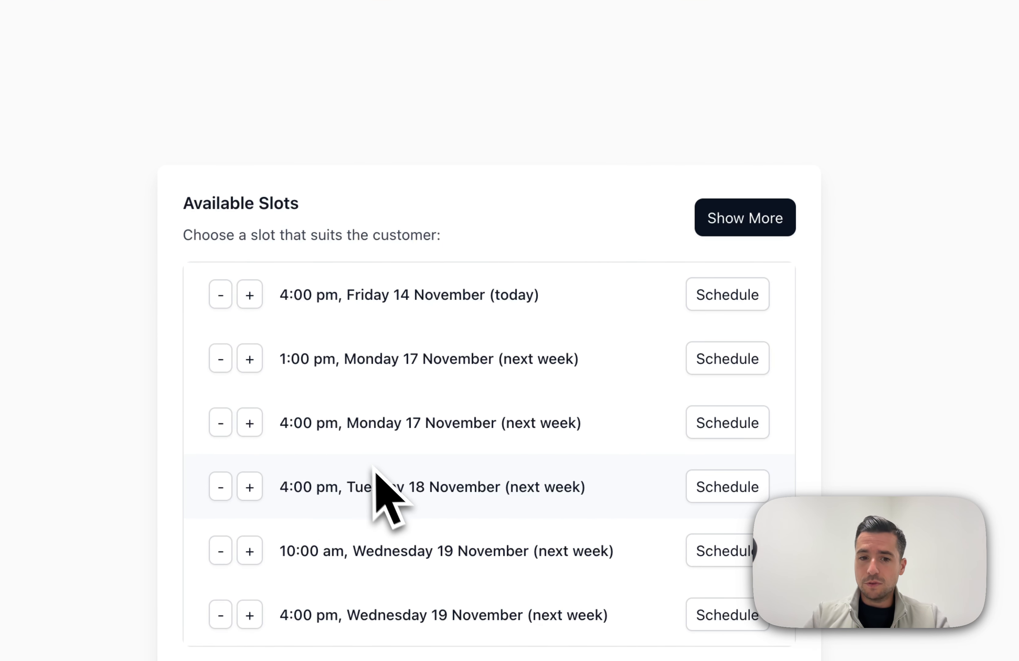
click(728, 491)
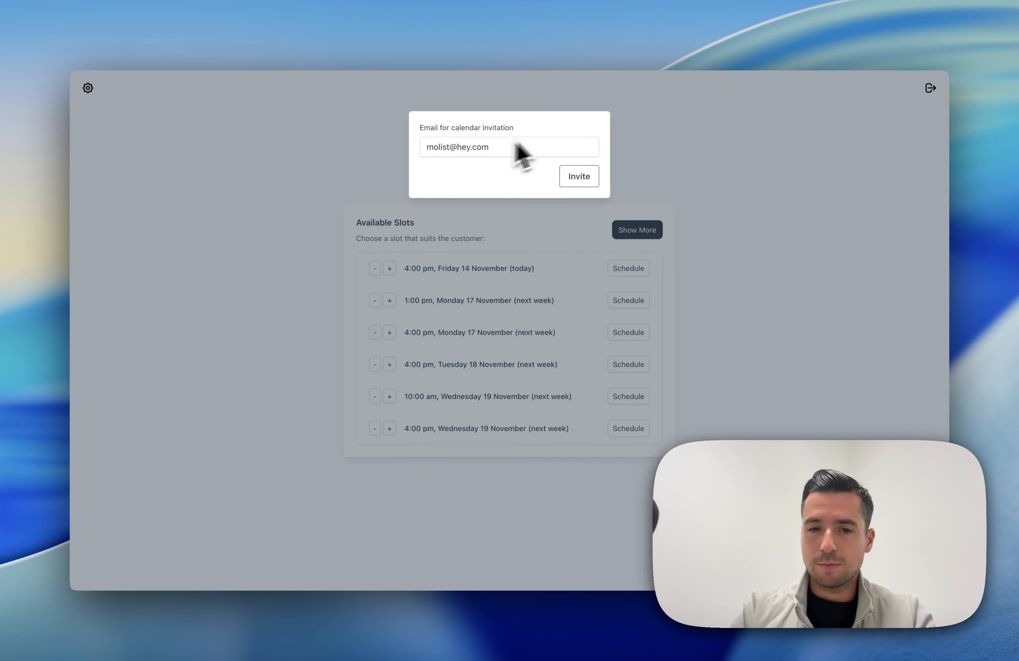
click(582, 175)
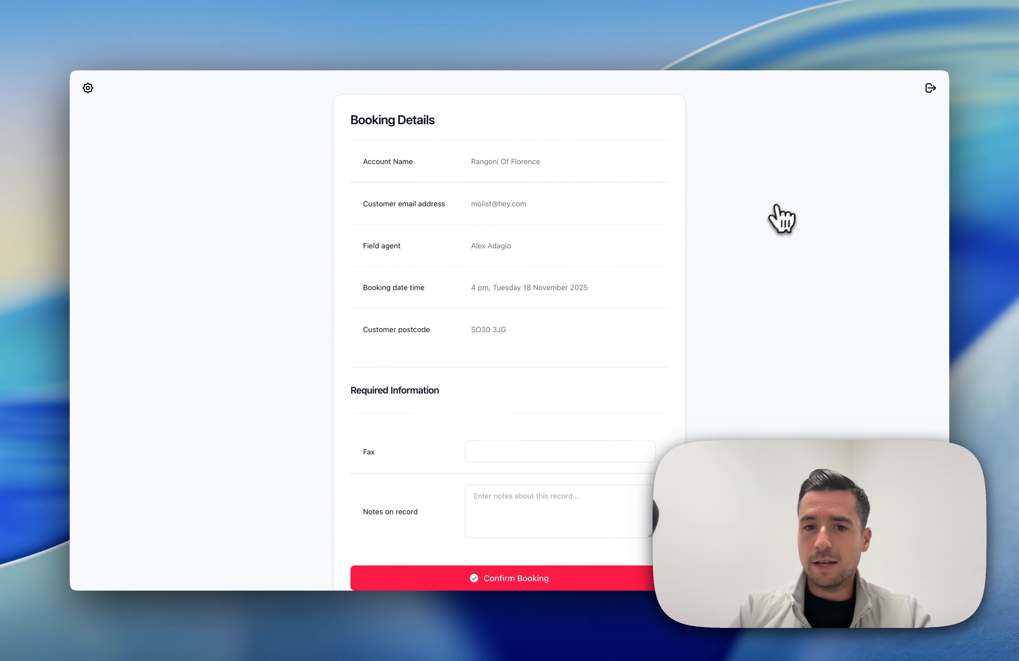
Review the Booking Details, from account name to booking date time, and the required fax and notes fields.
scroll(498, 238, down, 2)
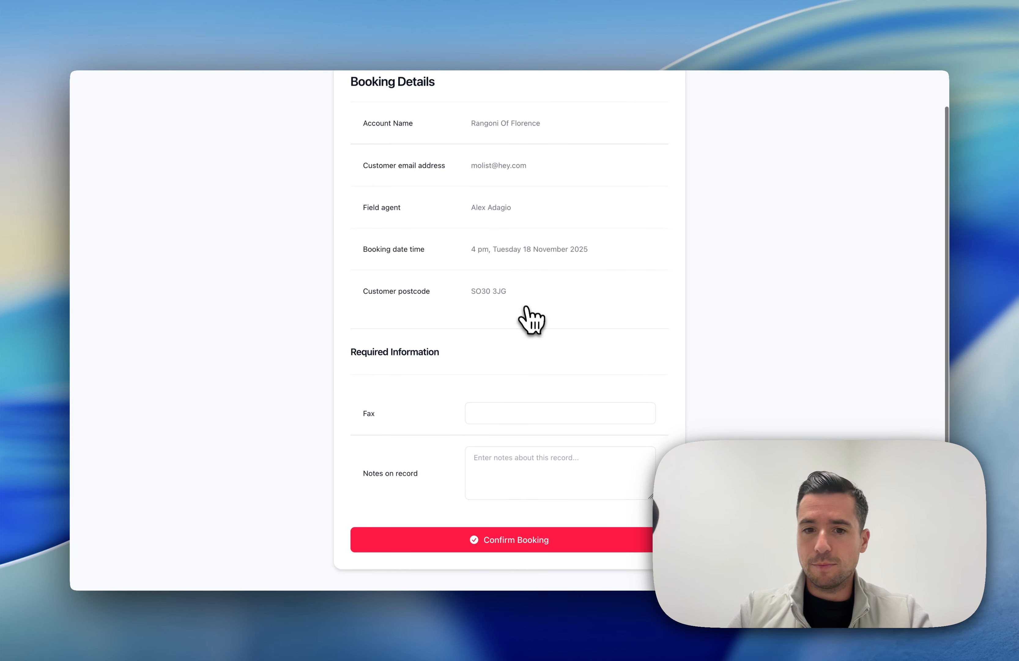
scroll(527, 309, up, 2)
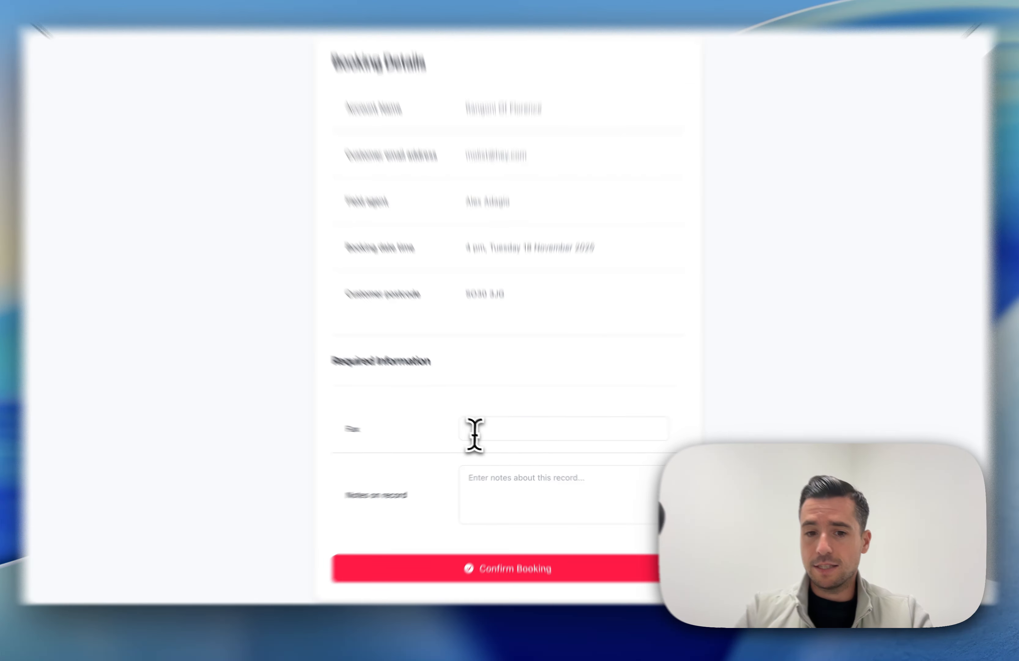
click(485, 436)
click(491, 482)
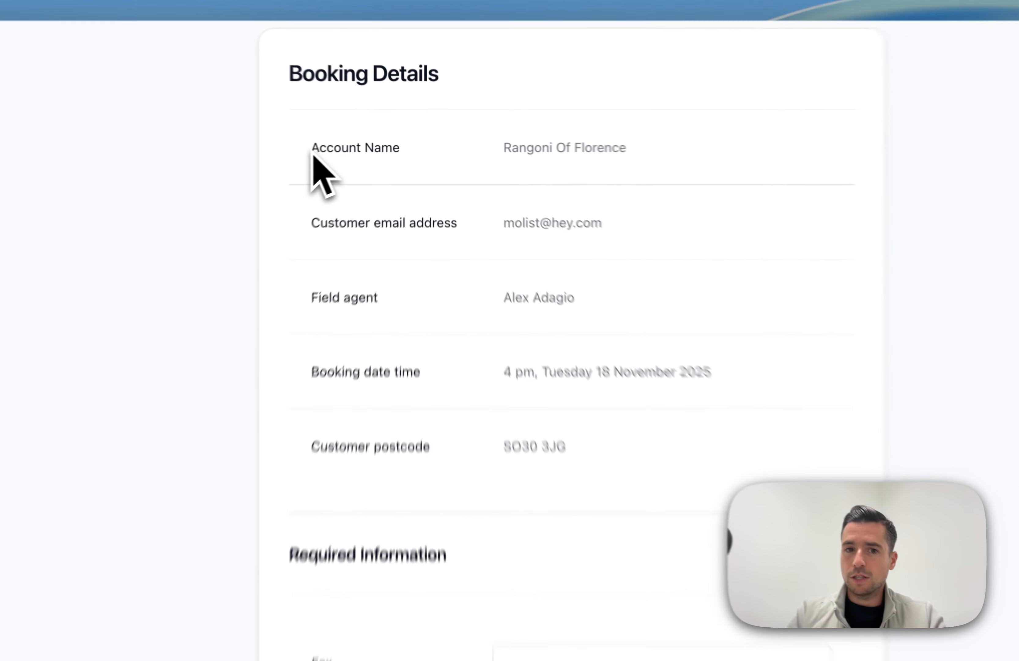
drag(364, 144, 542, 146)
click(543, 147)
drag(514, 233, 594, 233)
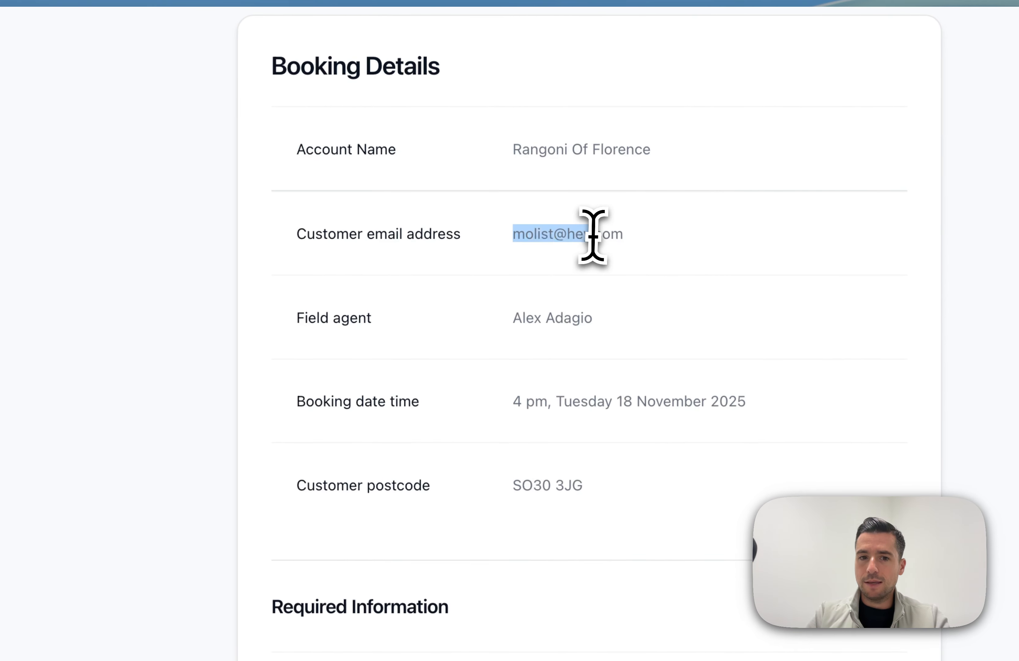
drag(514, 319, 616, 330)
click(545, 405)
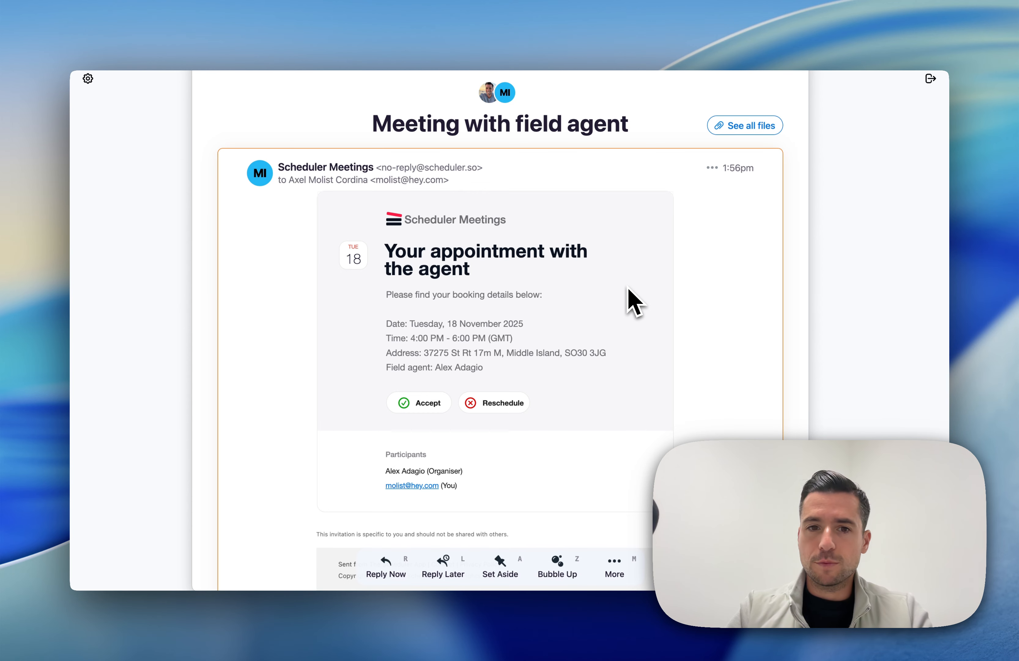
Switch to the "Meeting with field agent" invitation email and check the appointment's date and time.
scroll(505, 278, down, 1)
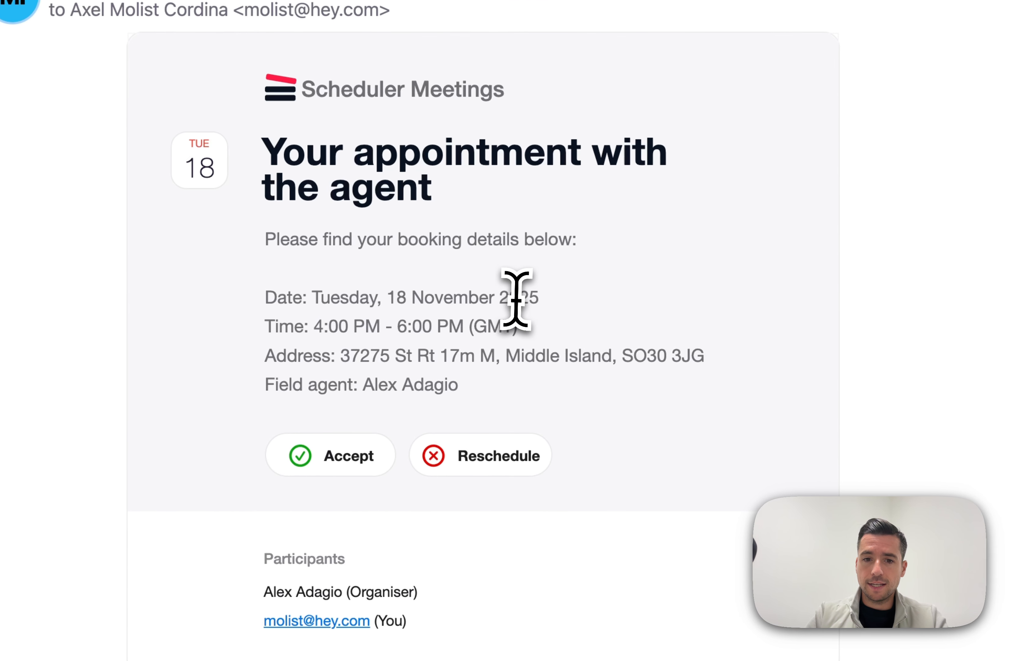
drag(512, 309, 443, 309)
click(381, 297)
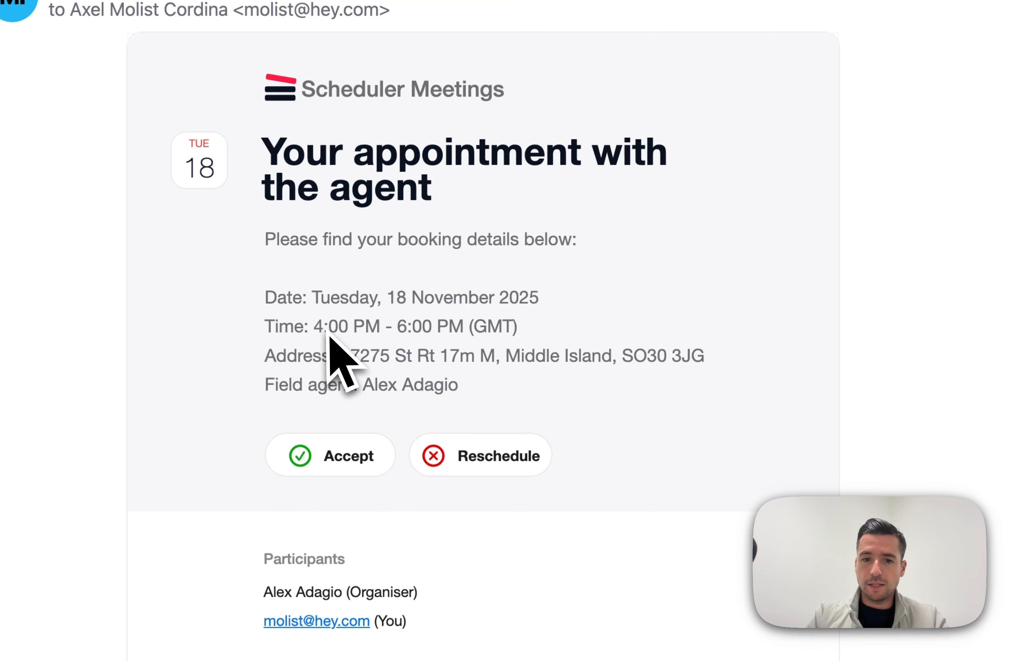
drag(315, 326, 462, 327)
click(480, 325)
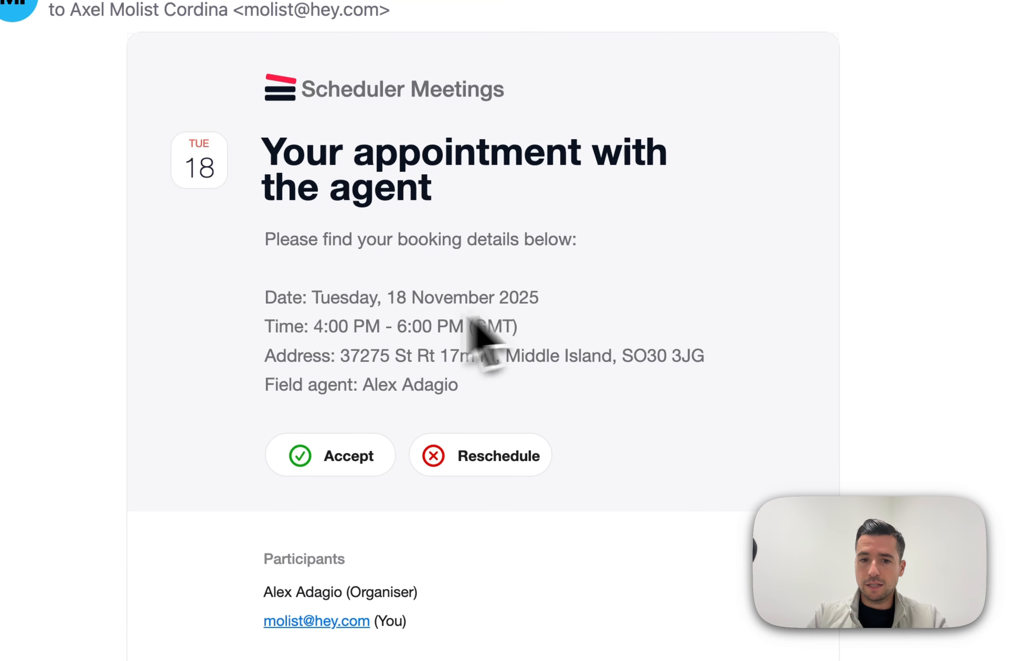
drag(303, 326, 496, 328)
click(496, 328)
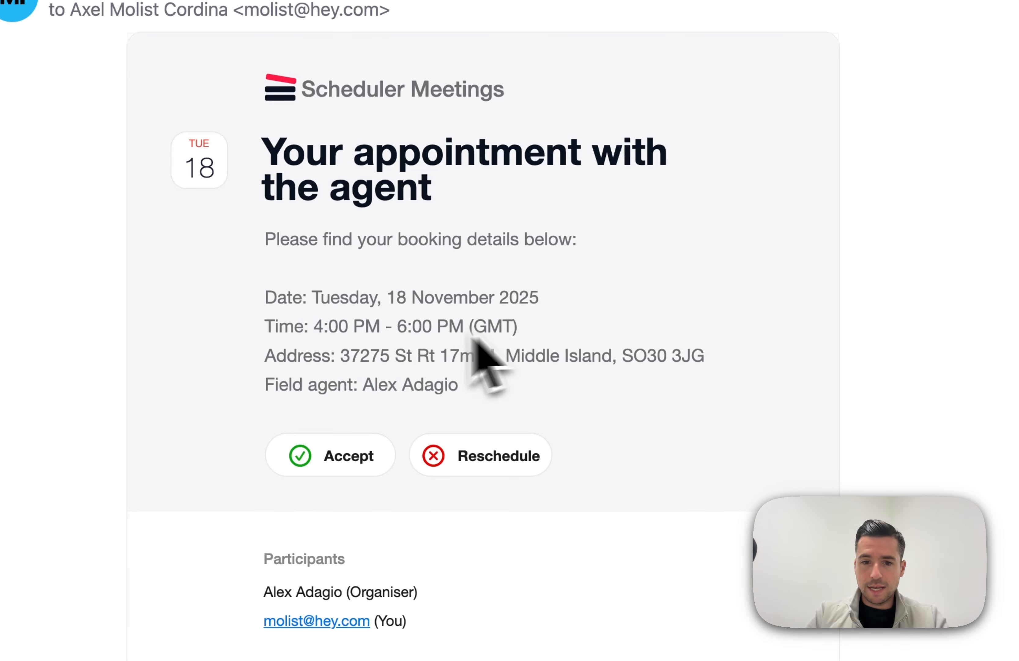
Check the appointment address and postcode shown in the invitation email.
drag(363, 357, 682, 388)
click(617, 361)
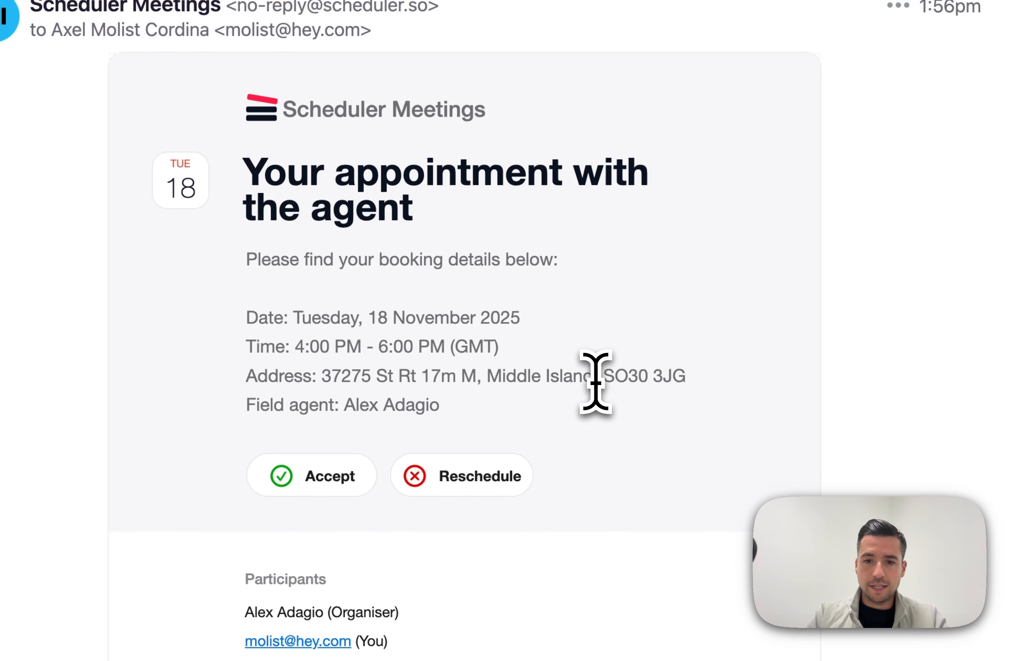
drag(604, 376, 700, 401)
click(701, 400)
drag(359, 377, 609, 380)
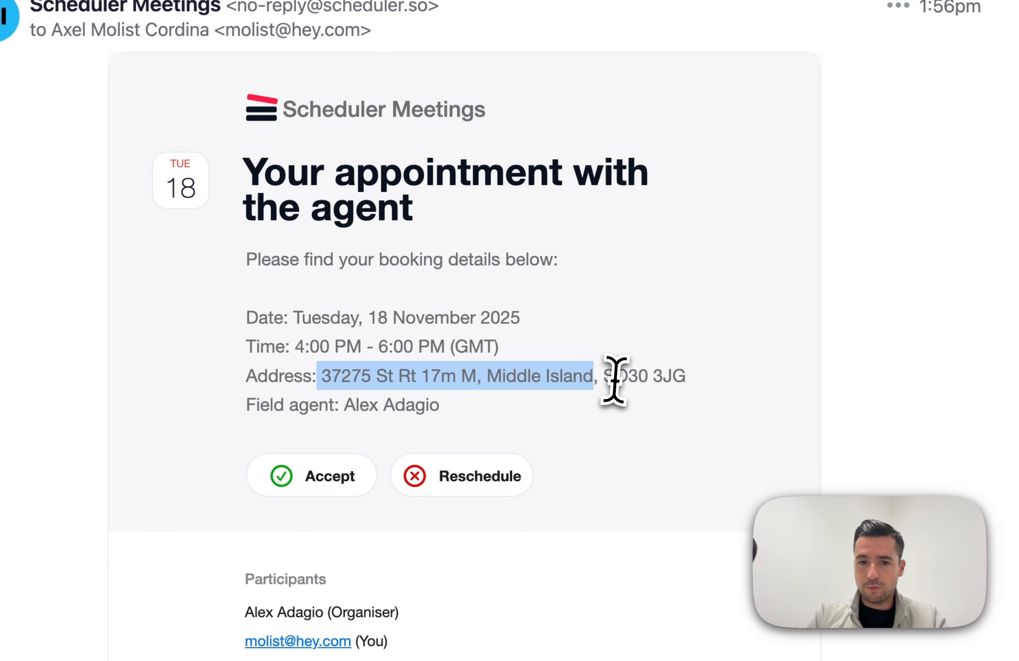
click(607, 380)
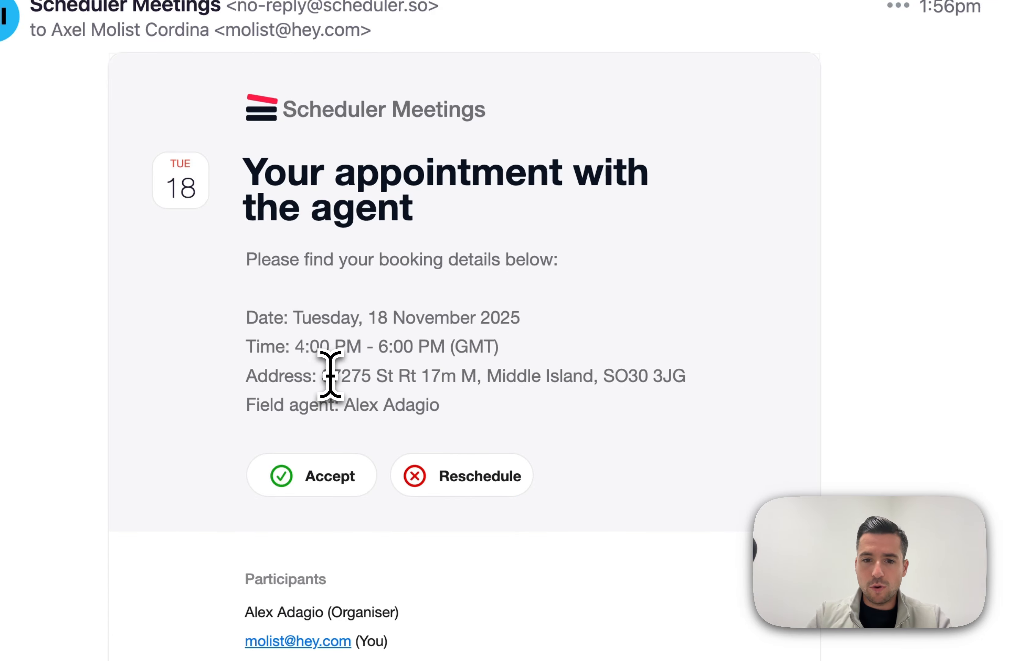
drag(329, 373, 697, 381)
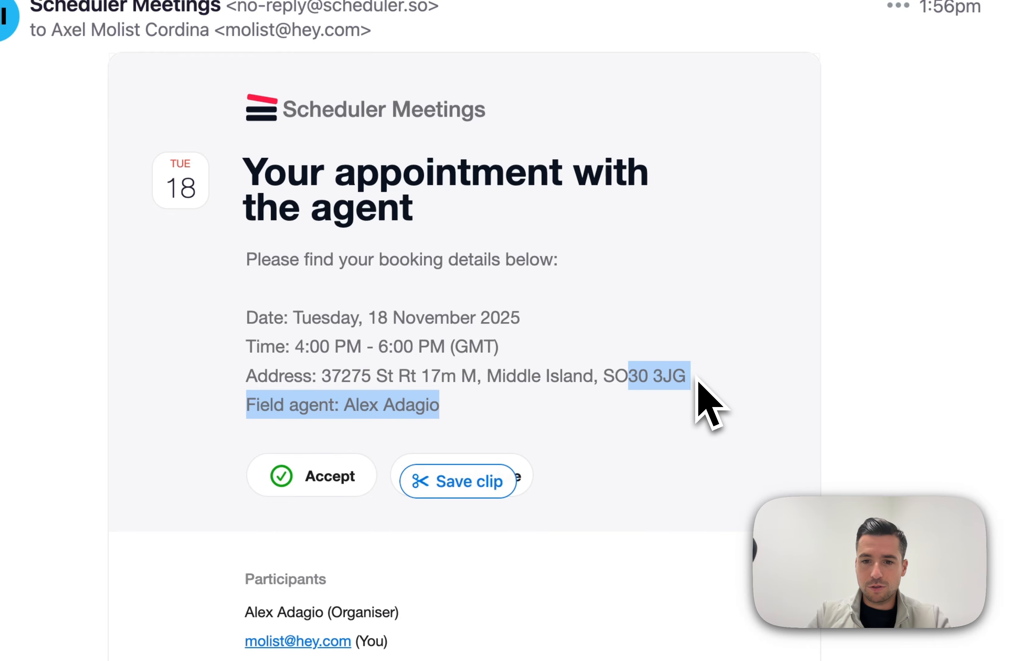
drag(598, 377, 660, 377)
click(659, 377)
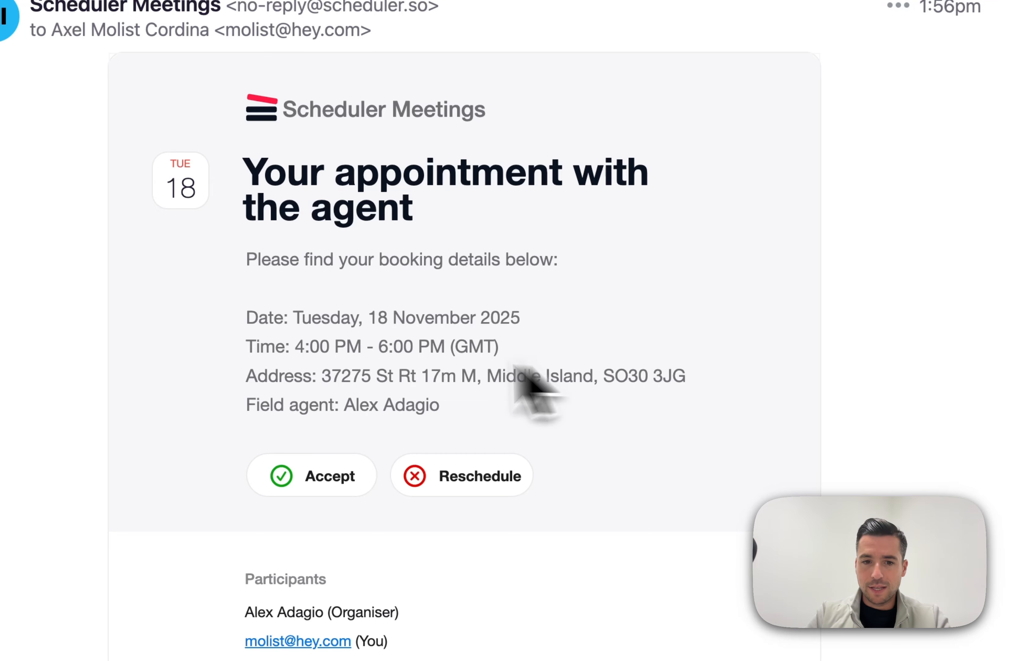
Review the invitation email's field agent, participants and attached calendar event.
scroll(523, 382, down, 3)
drag(290, 263, 476, 277)
click(476, 276)
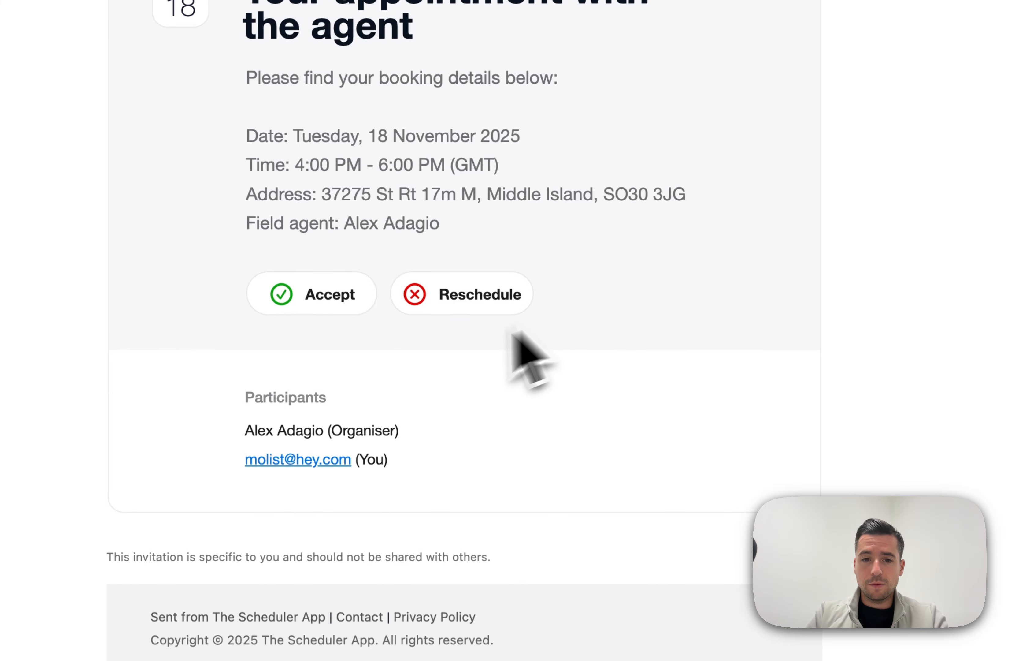
drag(241, 461, 395, 469)
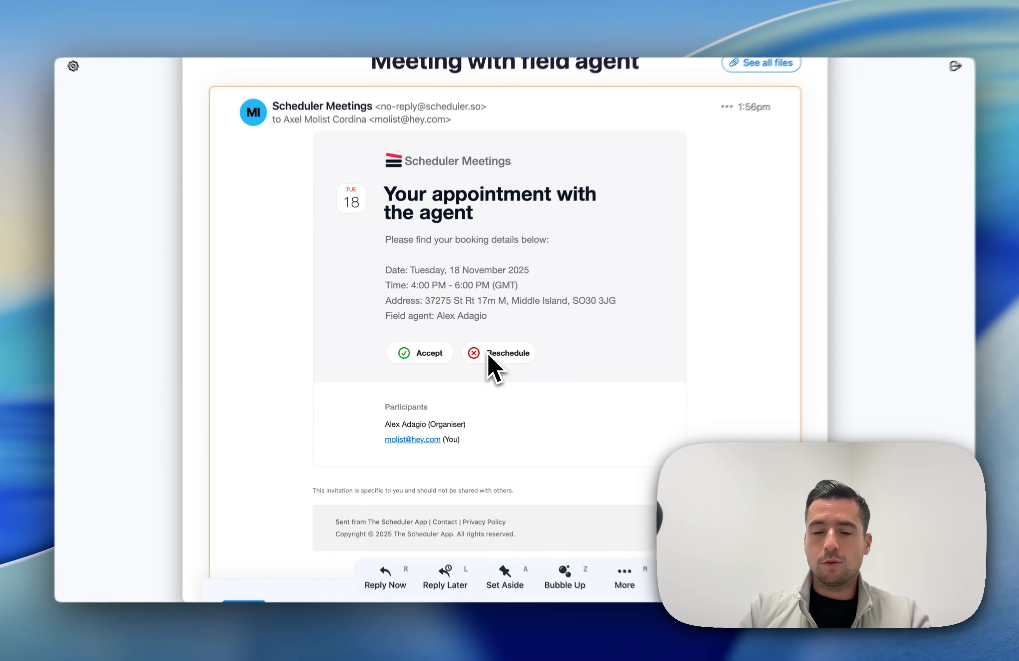
scroll(487, 360, down, 5)
scroll(506, 355, down, 5)
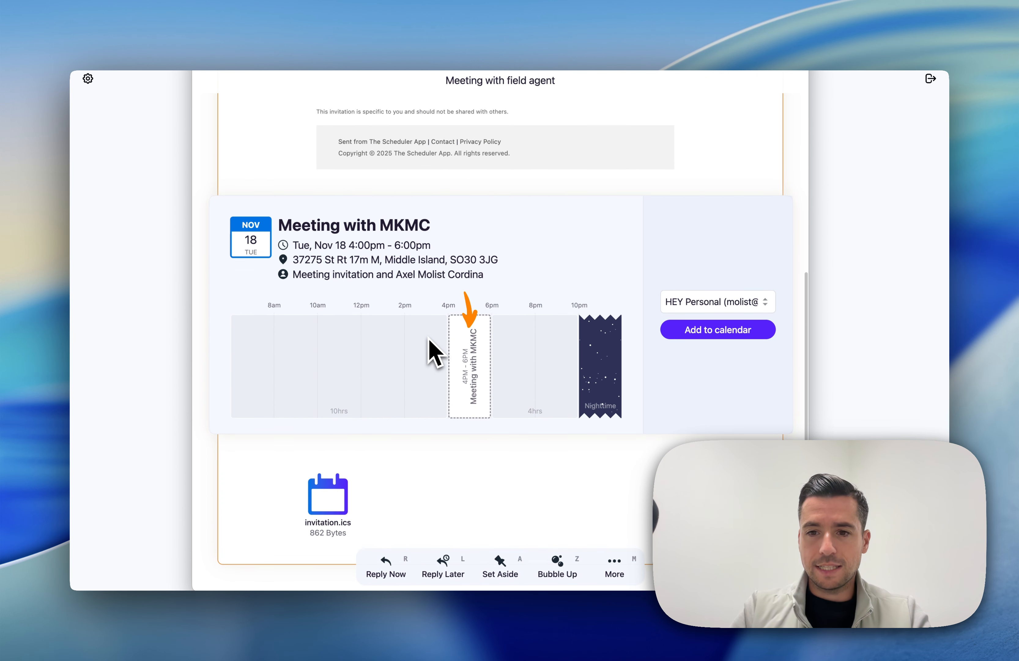
scroll(540, 362, up, 3)
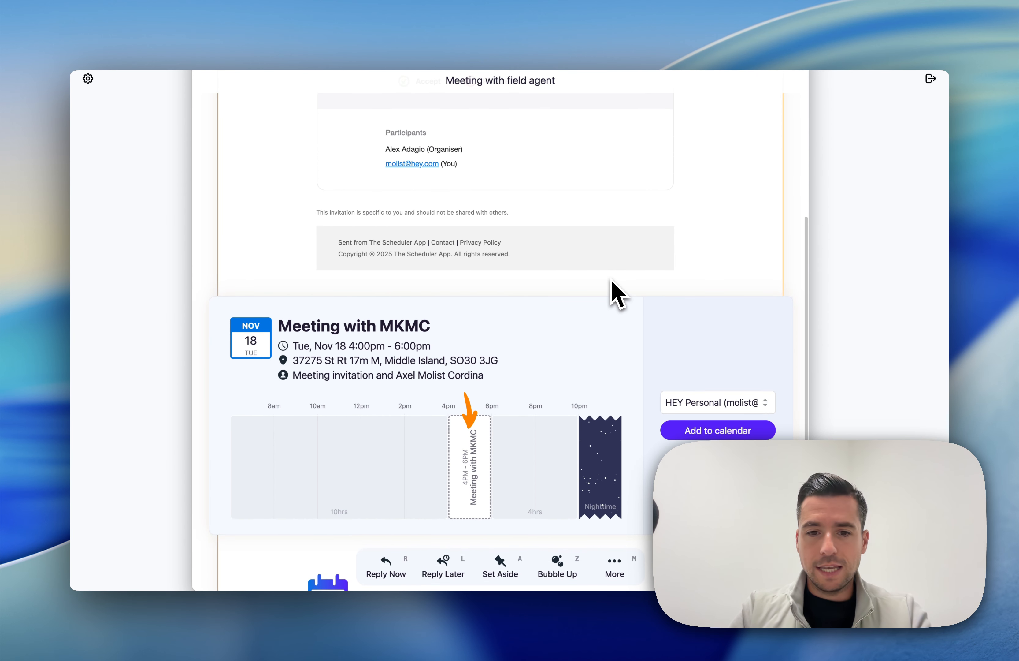
scroll(706, 352, down, 3)
scroll(618, 364, up, 15)
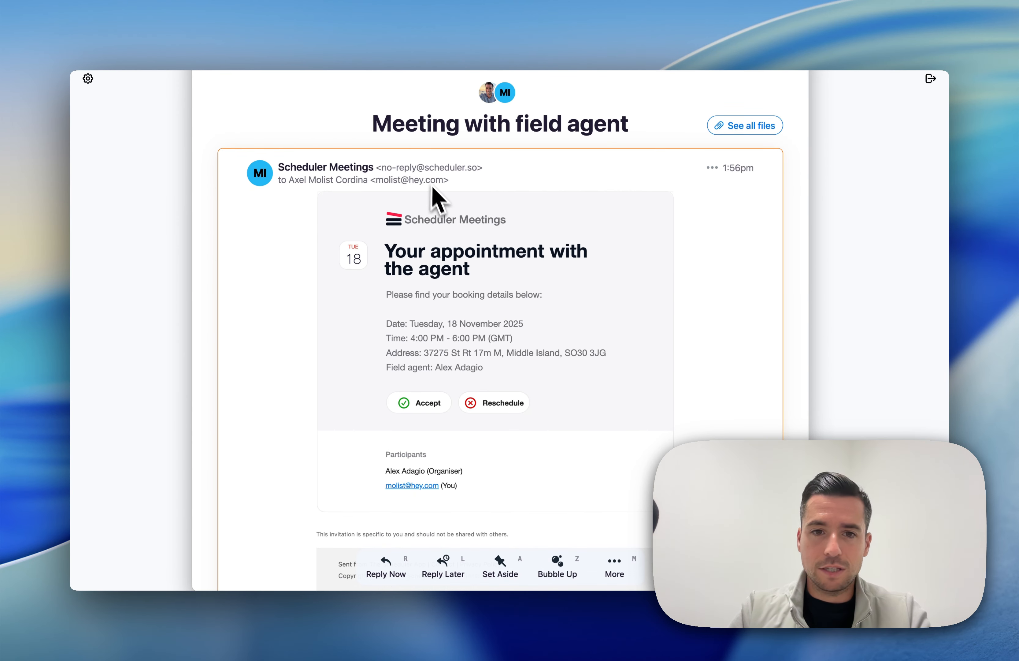
Accept the appointment from the invitation email and choose Google as the calendar to add it to.
scroll(561, 291, down, 1)
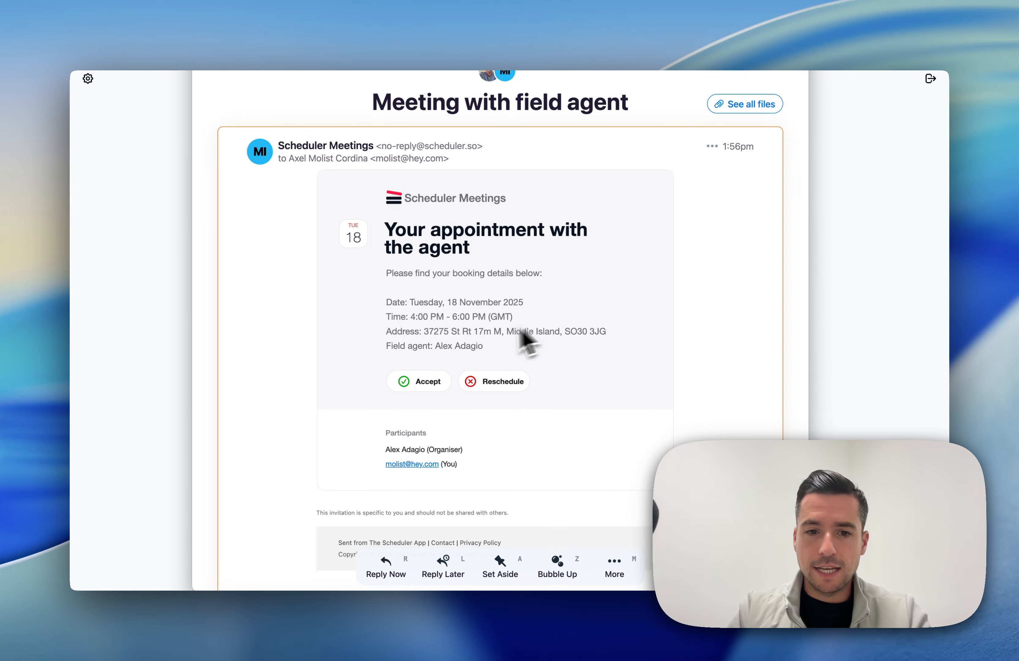
click(419, 377)
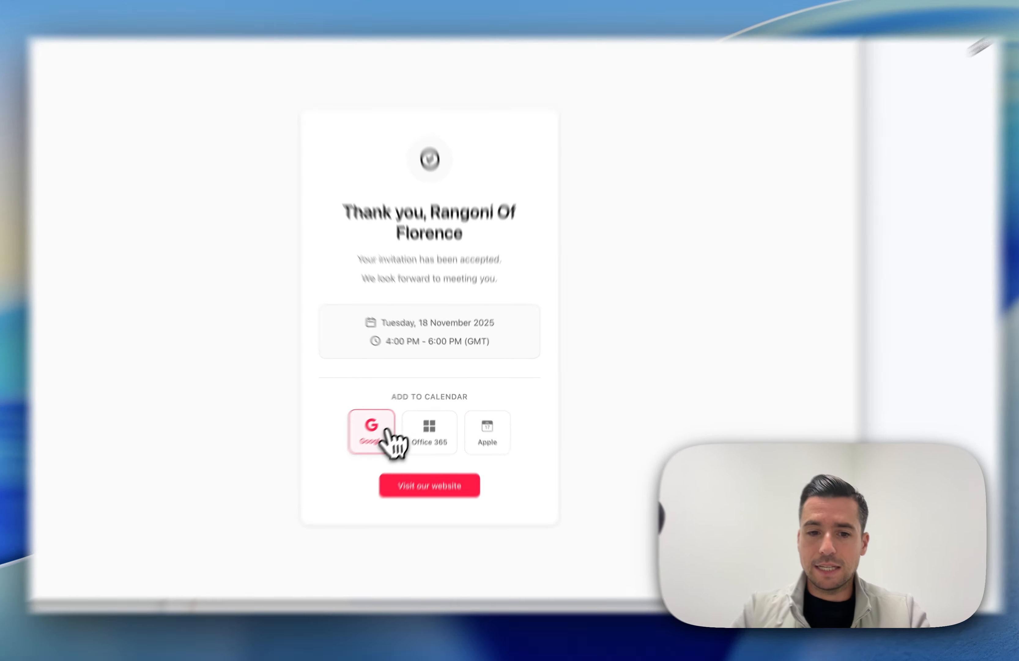
click(382, 427)
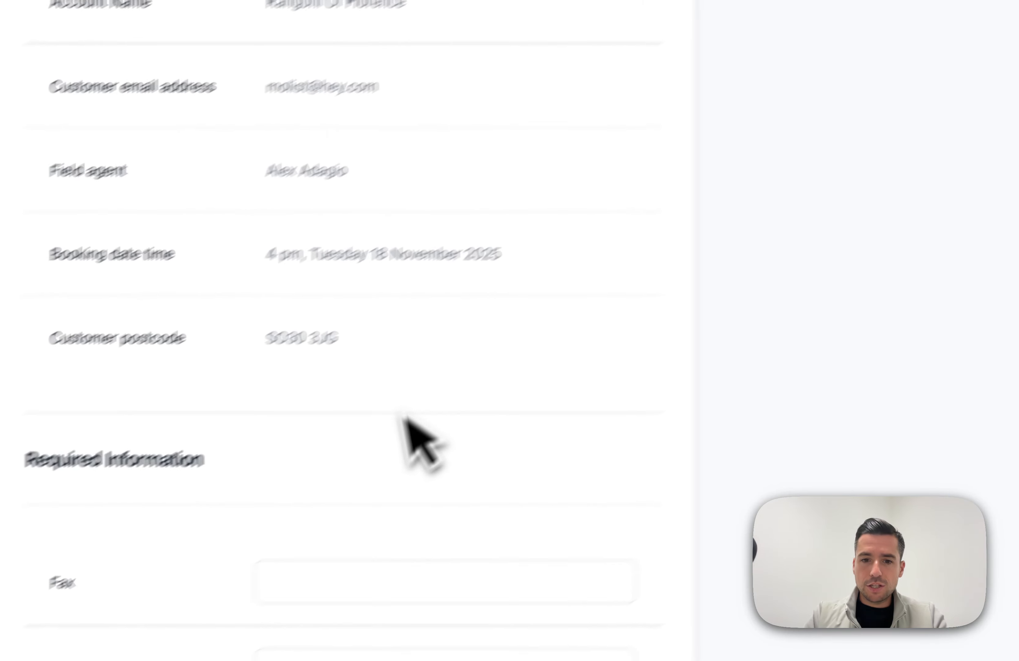
Back in the booking form, fill in the fax number and dictate notes about the well-mannered customer, their vehicle interest and the hoped-for good meeting.
click(371, 492)
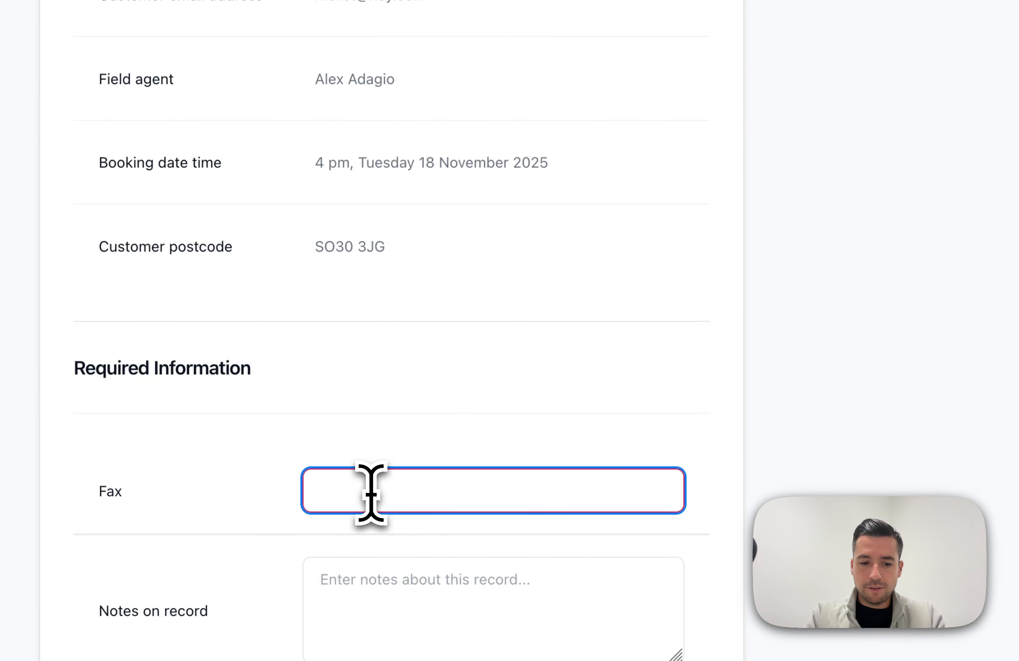
text(010101010010)
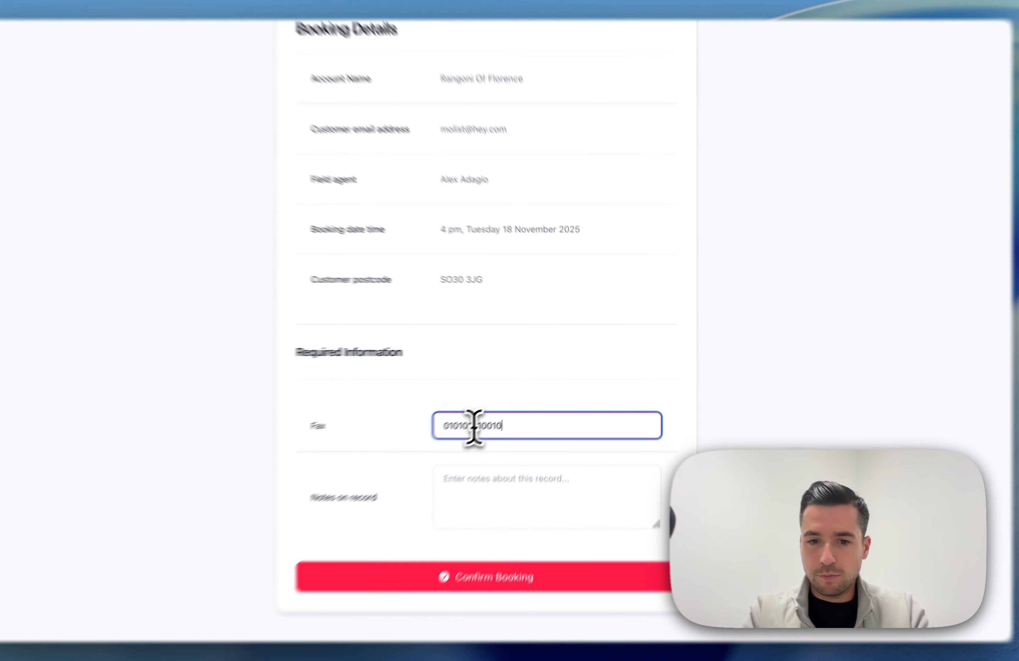
key(Tab)
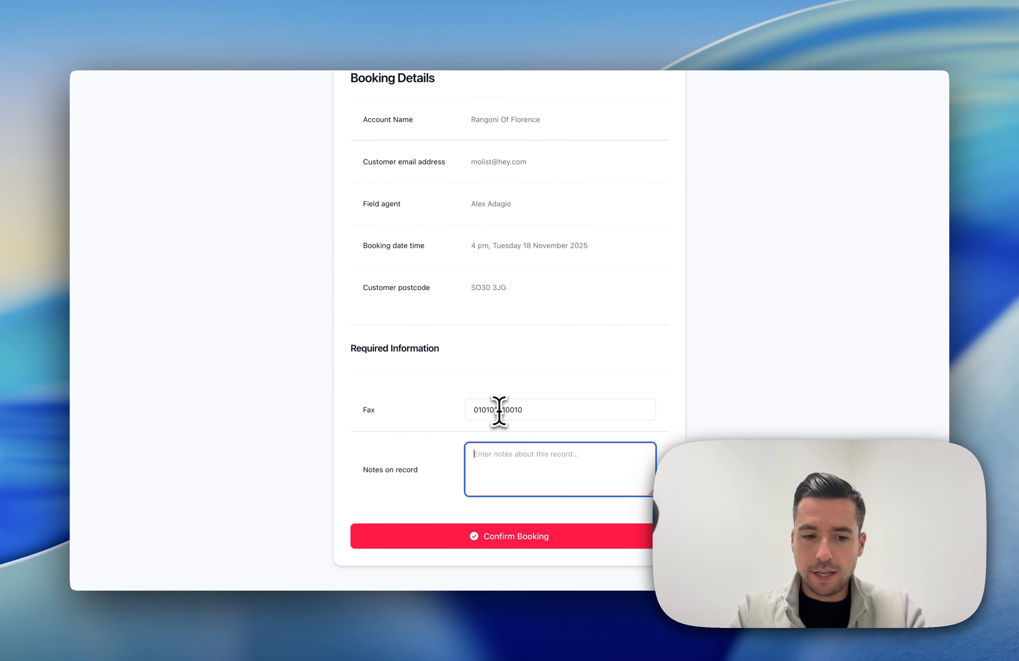
key(ctrl+fn)
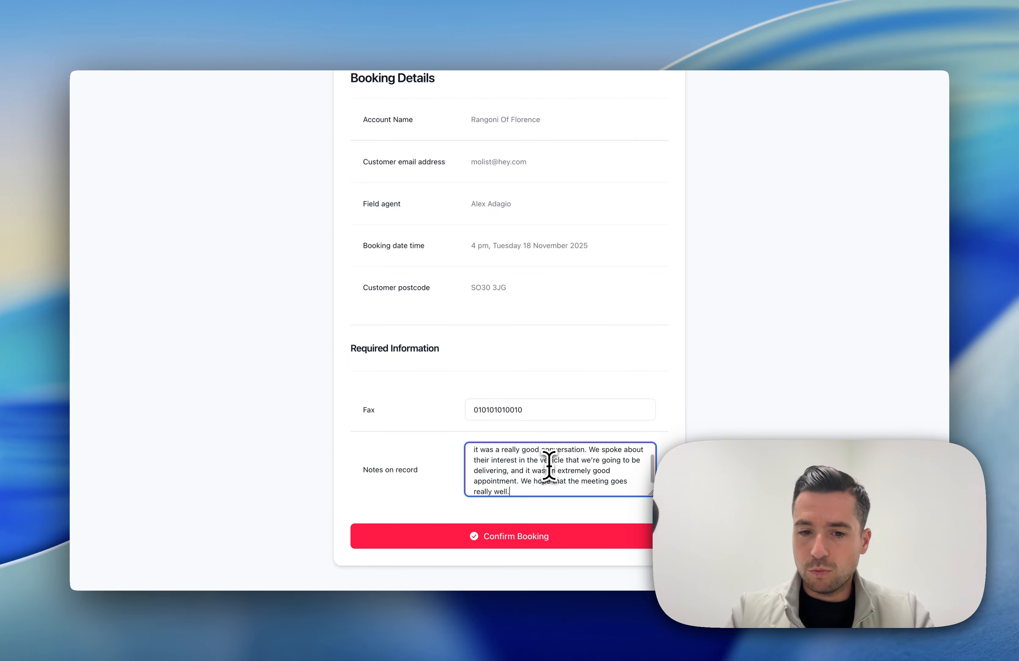
Remove the leading space from the notes and capitalise the first word so they start with "This customer".
scroll(569, 463, up, 1)
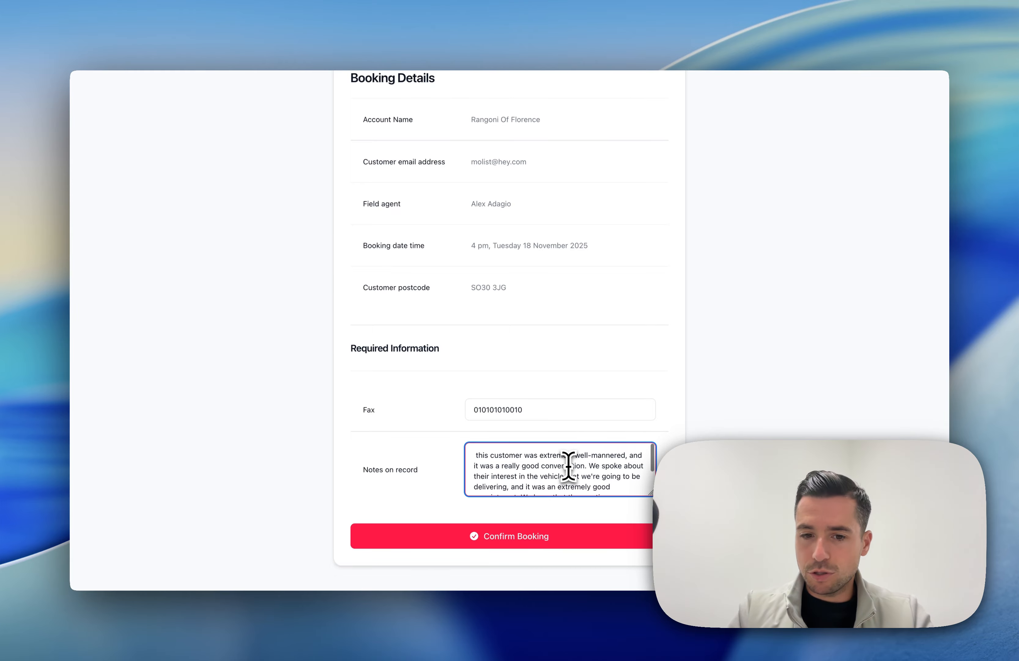
scroll(569, 464, down, 1)
scroll(569, 464, up, 1)
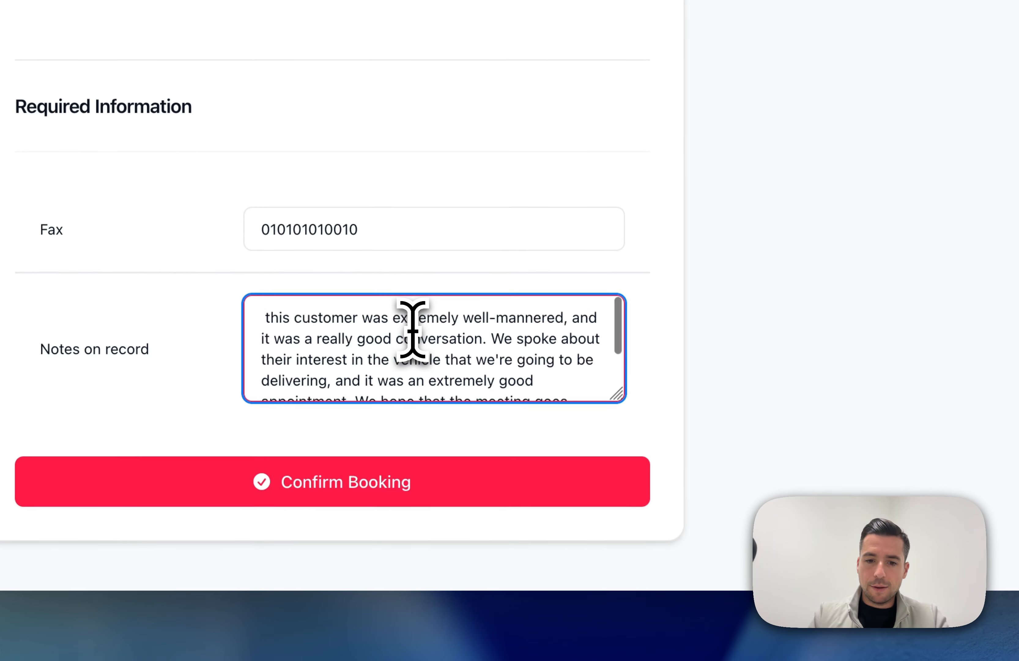
key(Delete)
key(Delete)
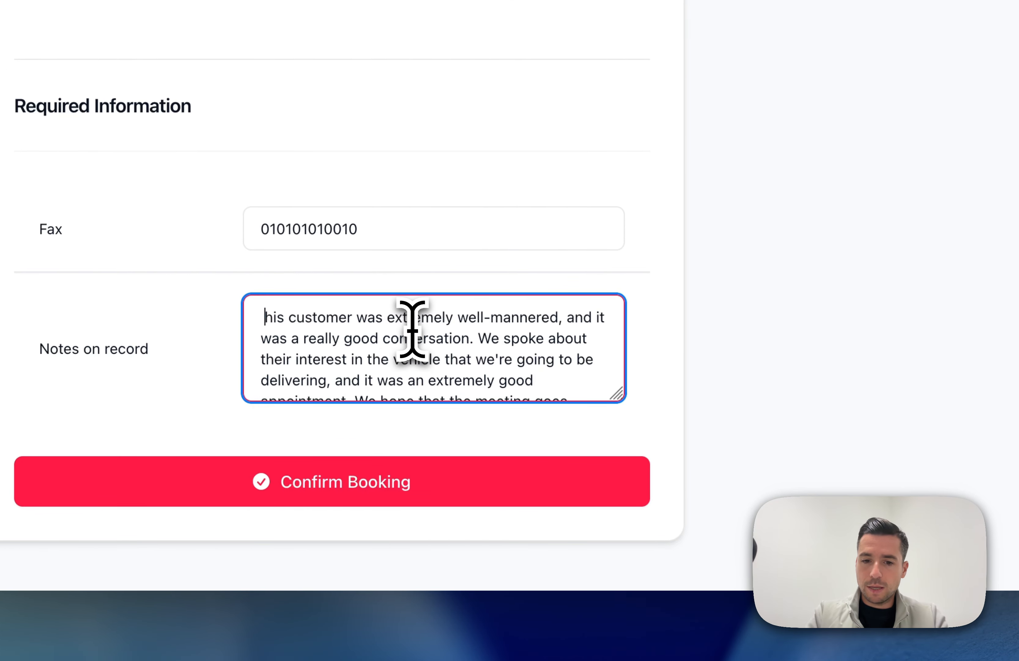
text(T)
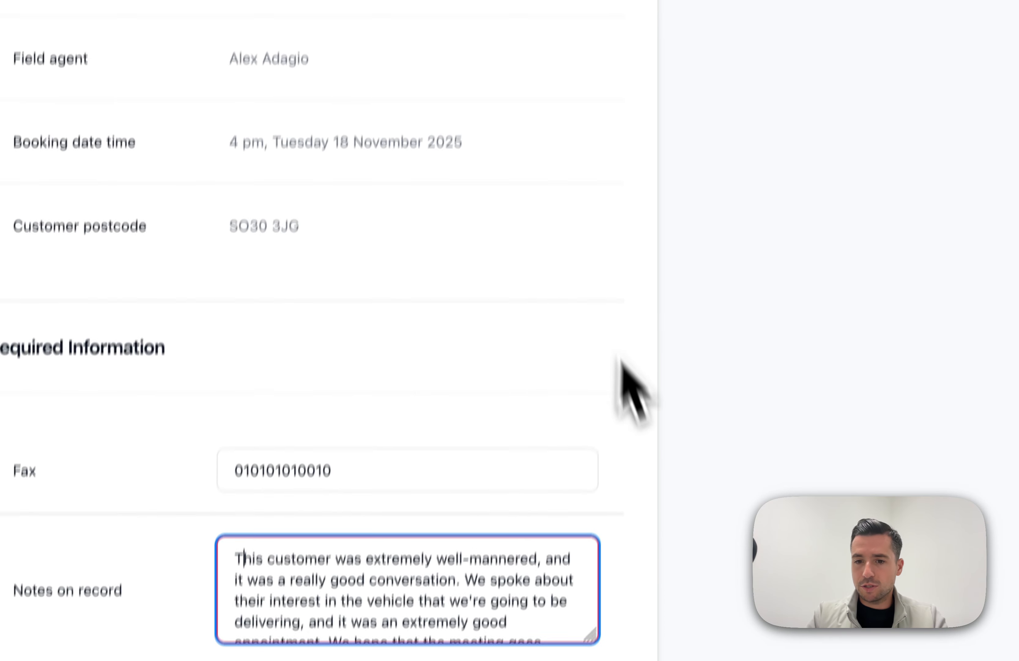
click(683, 205)
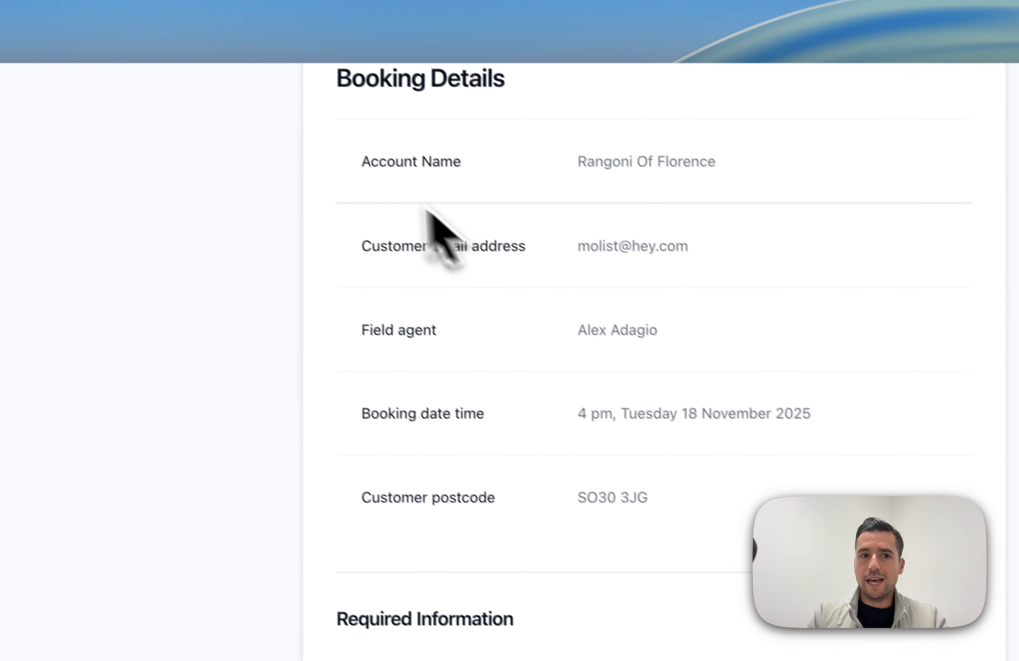
Open the Mapping settings of the Leads to accounts workflow and add a new field mapping row.
click(637, 17)
click(168, 377)
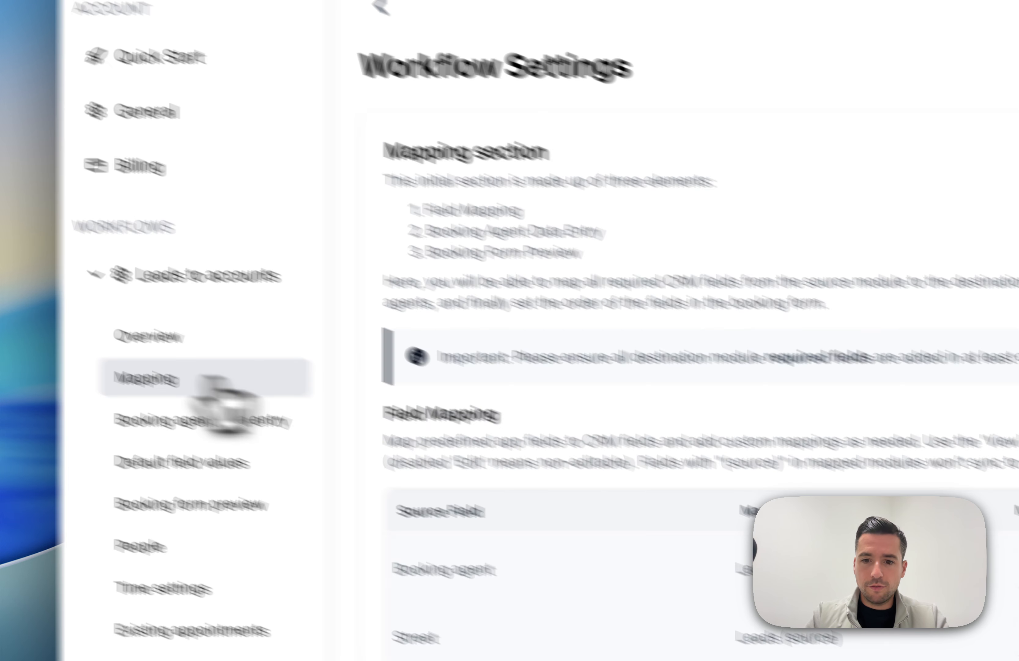
scroll(693, 318, down, 10)
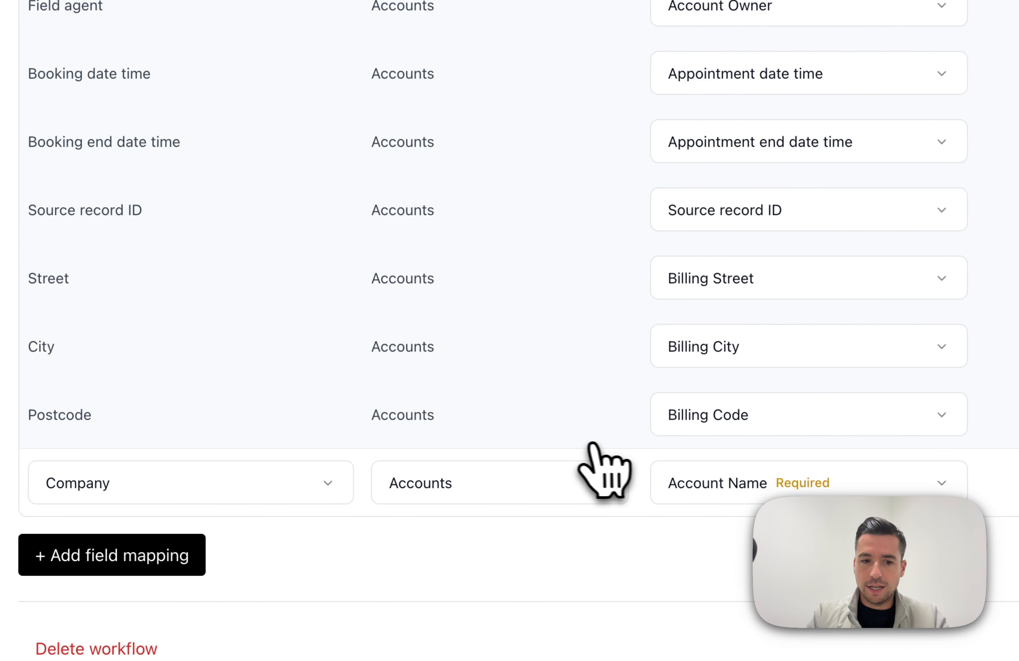
click(172, 554)
Set the new mapping row's module to Accounts and examine the destination fields available for it.
scroll(199, 554, down, 2)
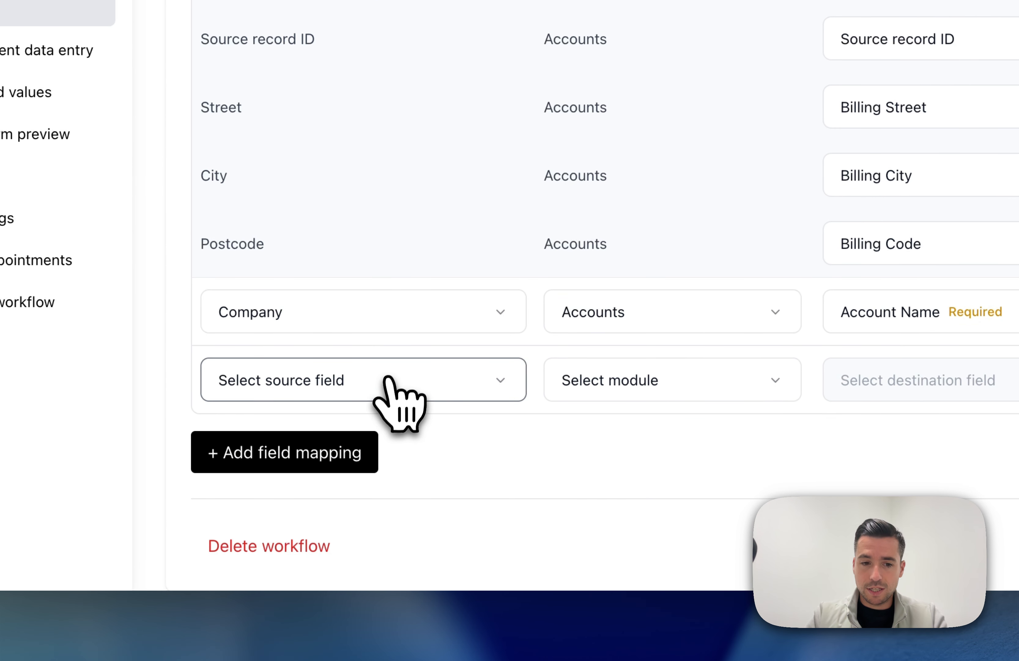
click(429, 378)
click(643, 380)
click(660, 502)
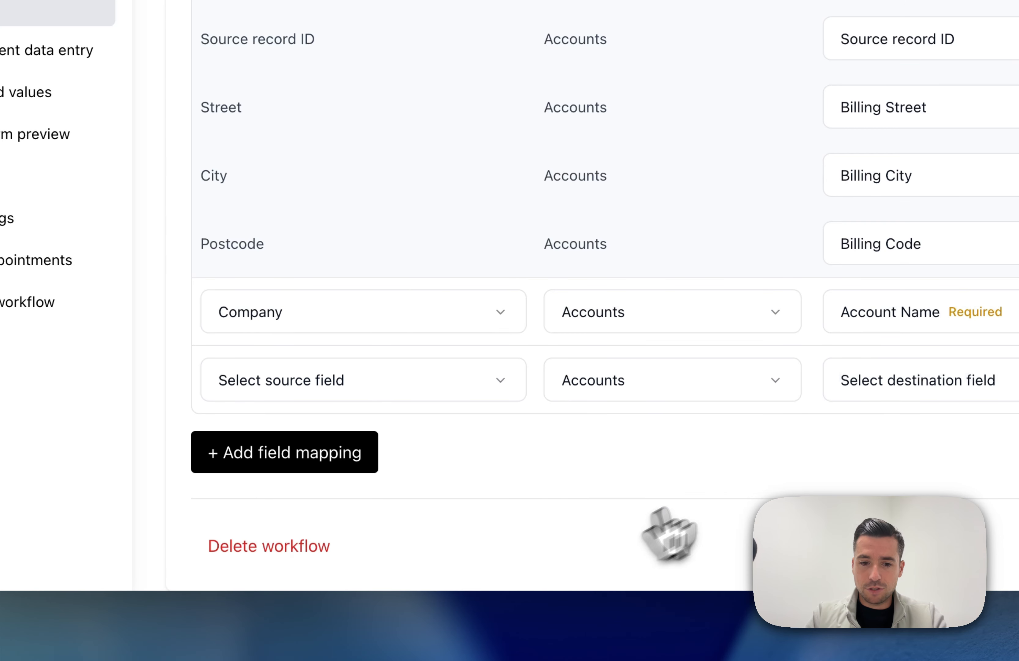
click(918, 380)
scroll(614, 285, down, 1)
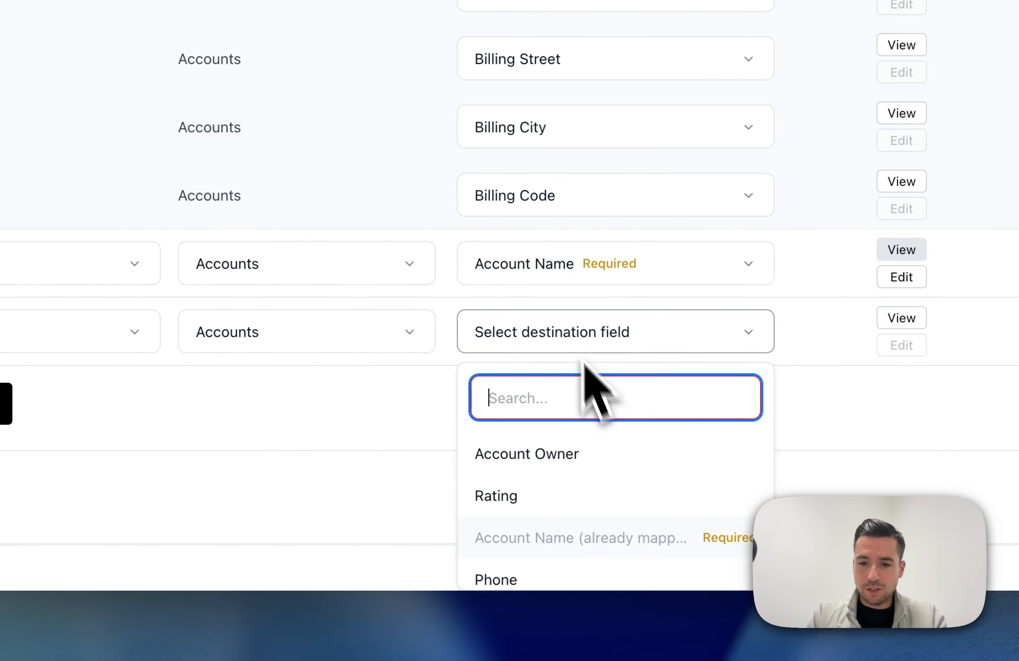
scroll(632, 500, down, 2)
scroll(648, 528, up, 1)
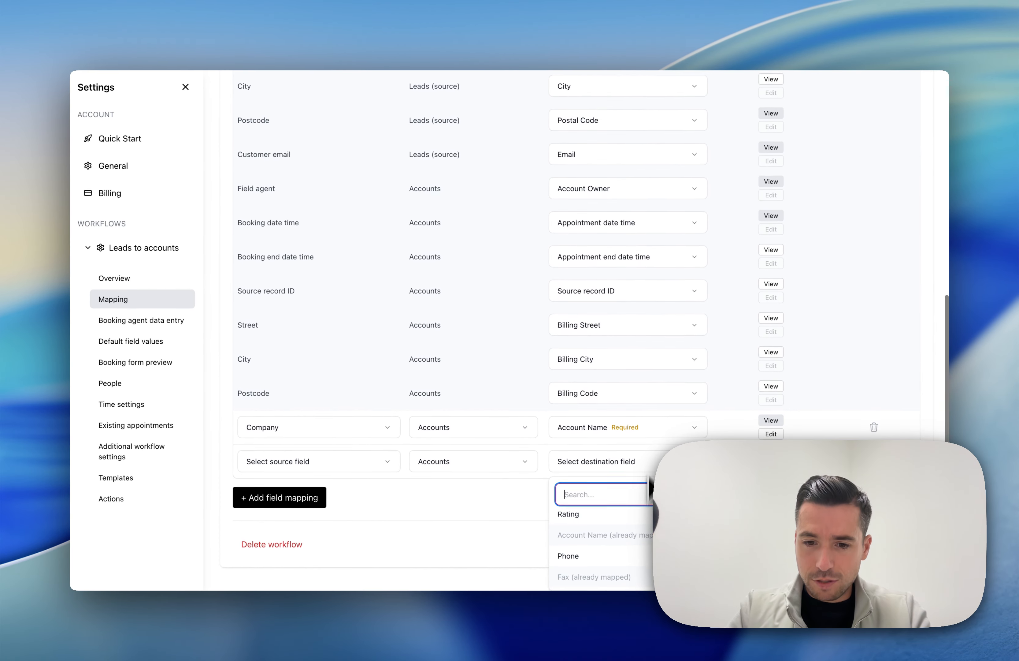
scroll(639, 543, up, 1)
scroll(643, 542, down, 4)
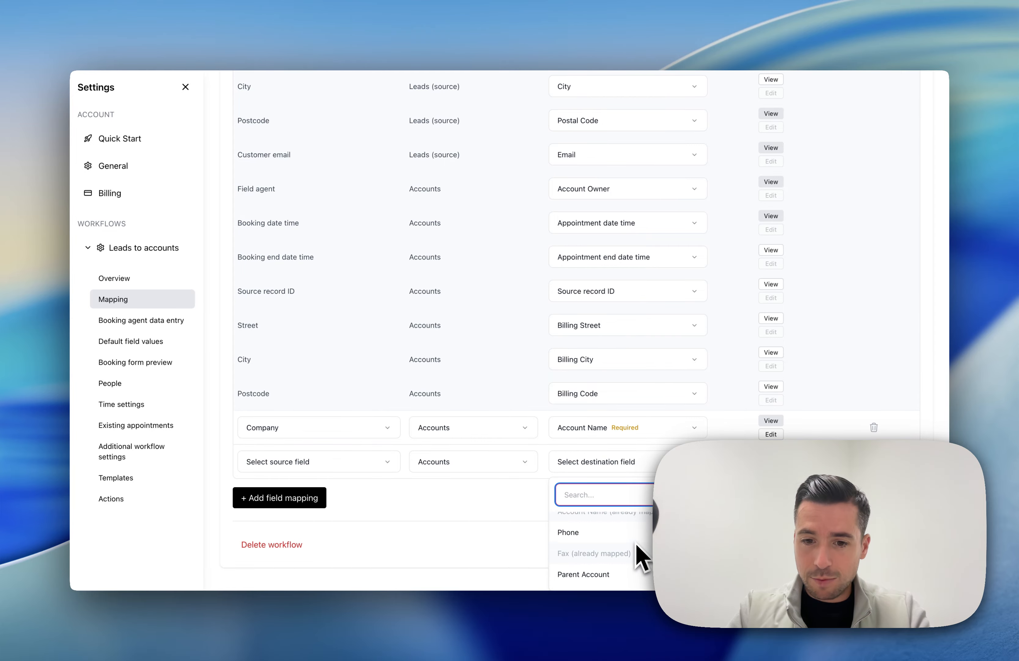
scroll(644, 556, down, 10)
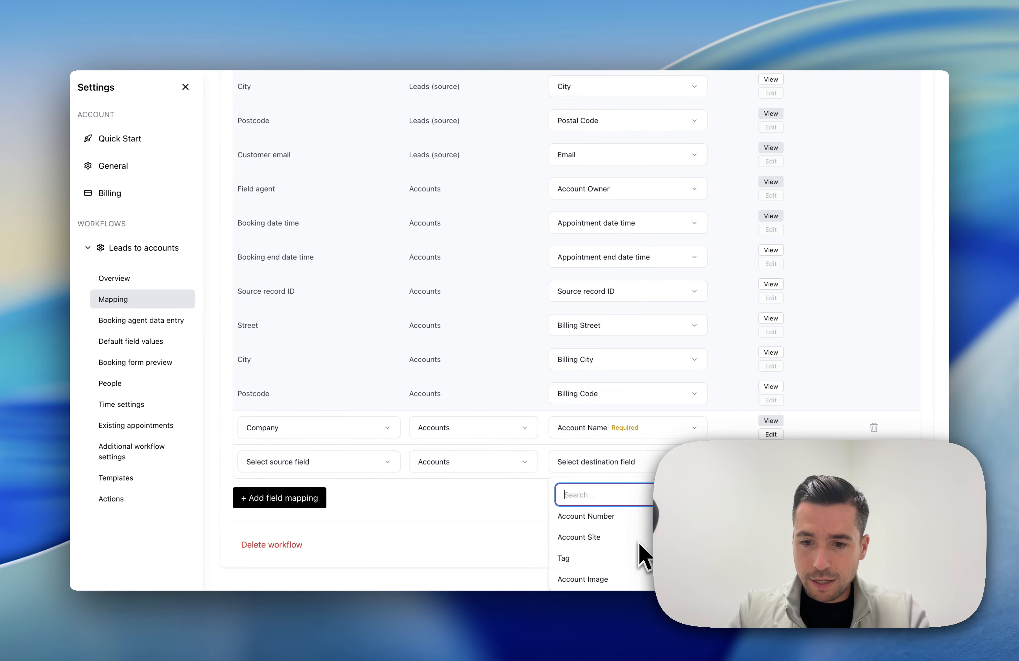
scroll(639, 542, down, 1)
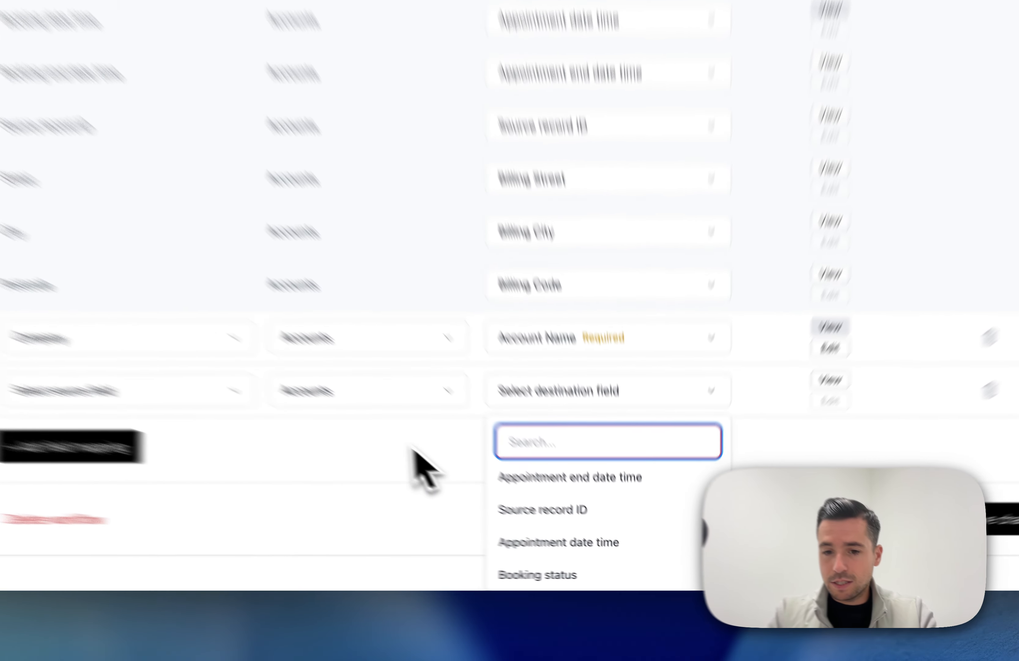
click(503, 488)
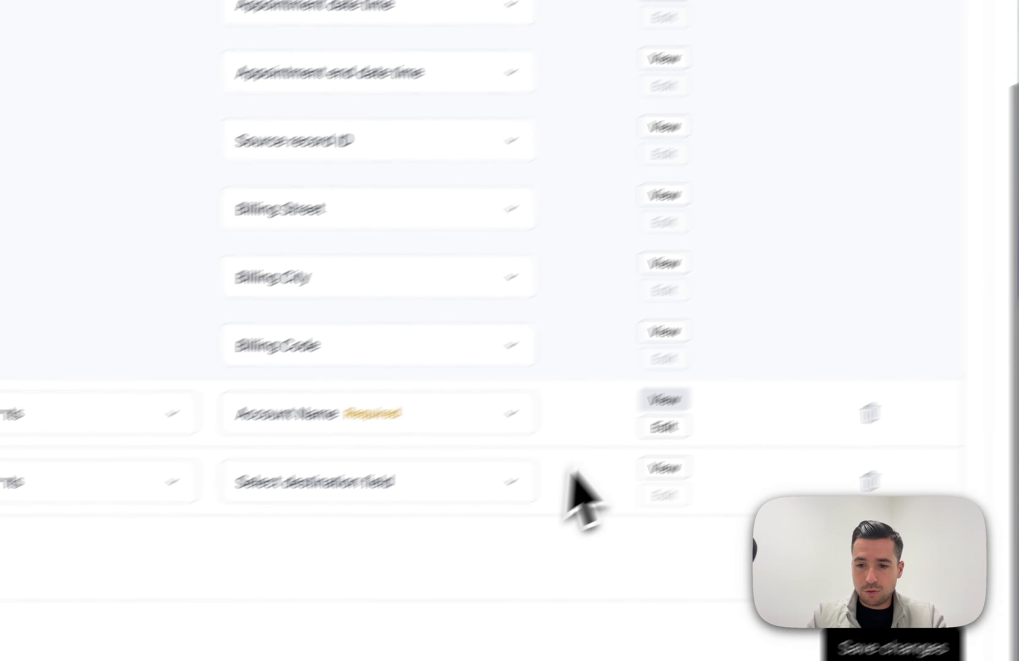
scroll(653, 505, up, 2)
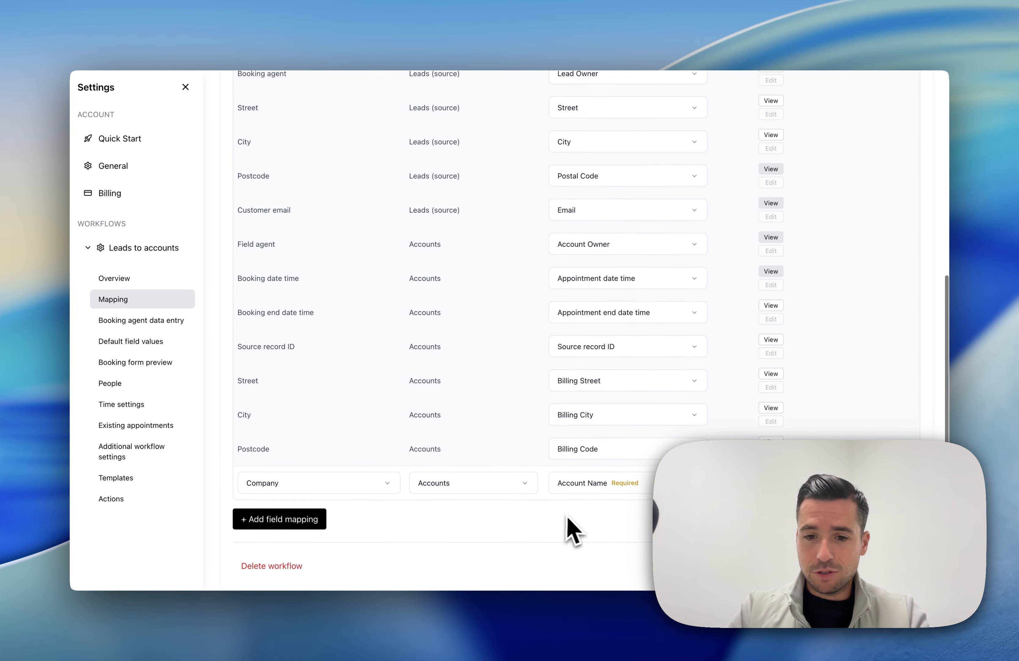
Add a mapping row for the Contacts module to examine its destination fields, and delete the row.
click(302, 521)
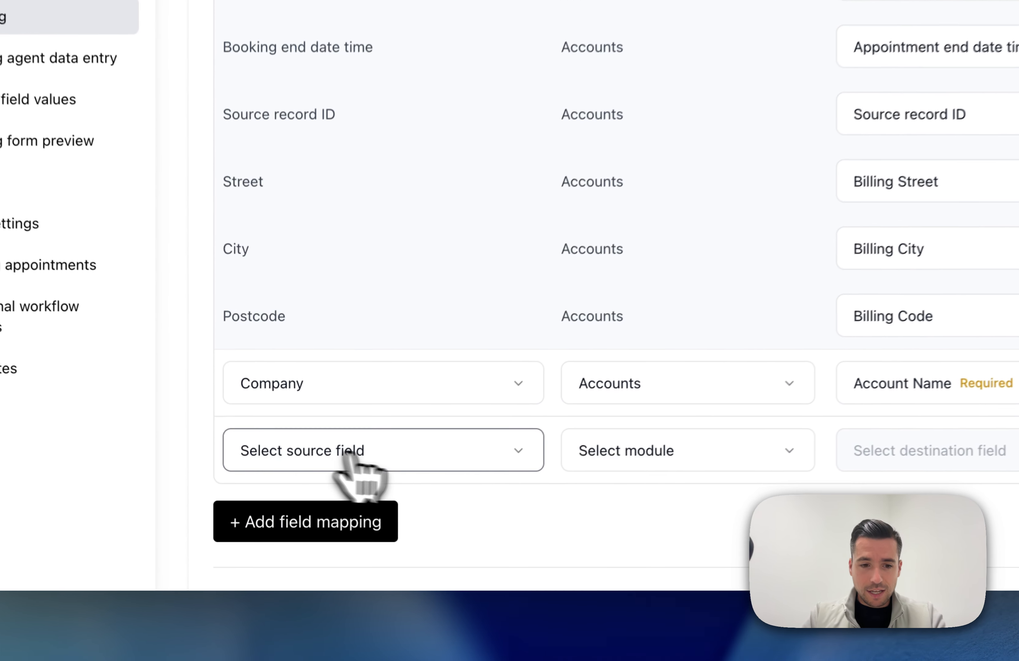
click(346, 452)
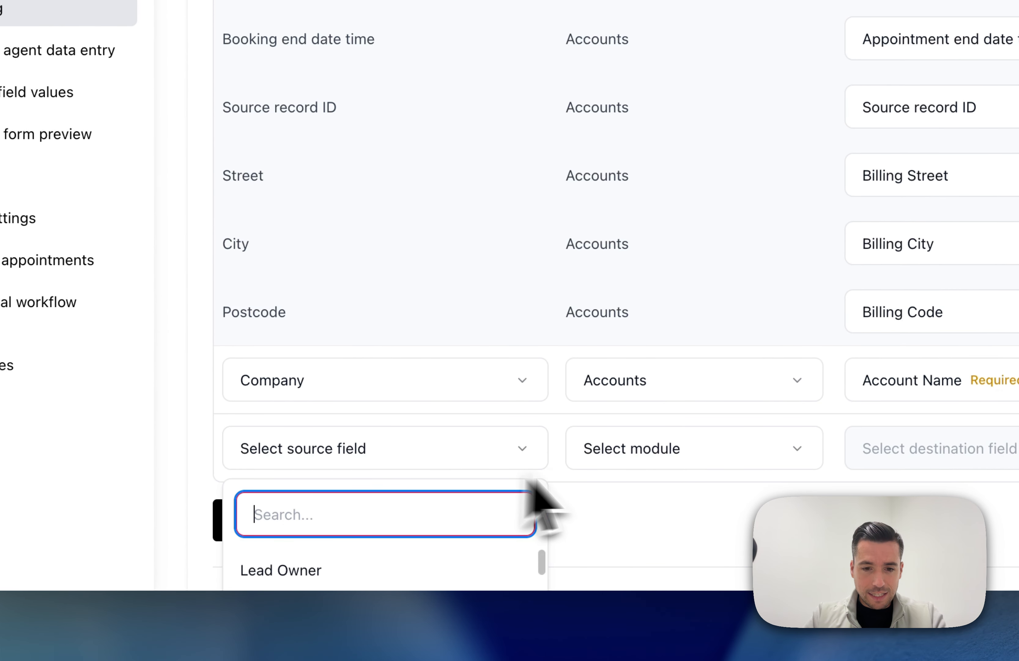
click(611, 464)
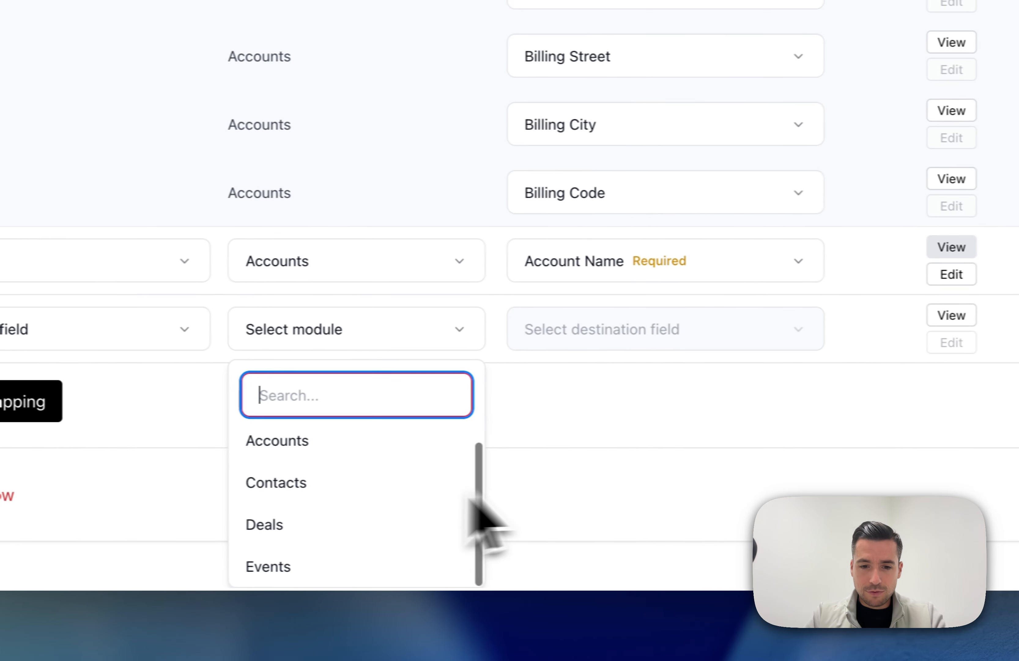
click(669, 611)
click(575, 381)
scroll(661, 300, down, 2)
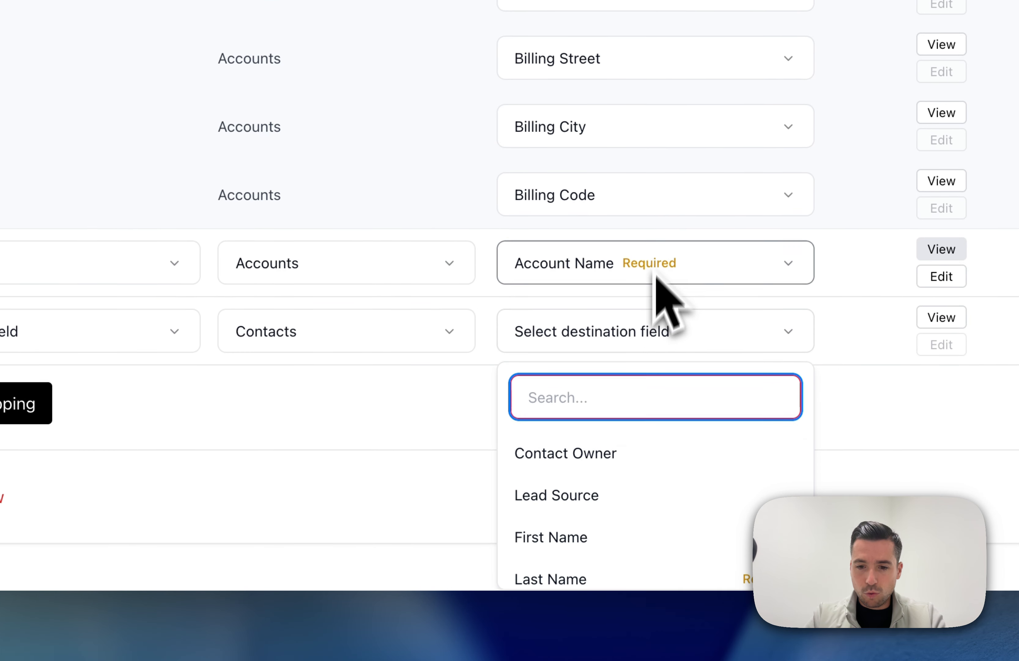
scroll(675, 510, down, 2)
scroll(650, 485, down, 5)
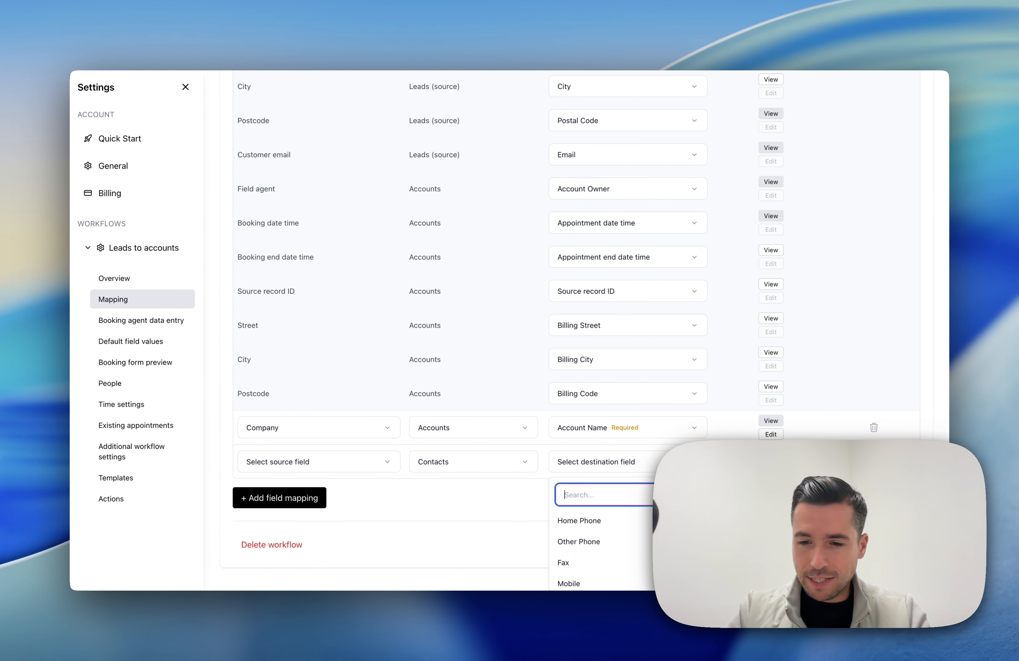
scroll(600, 548, down, 3)
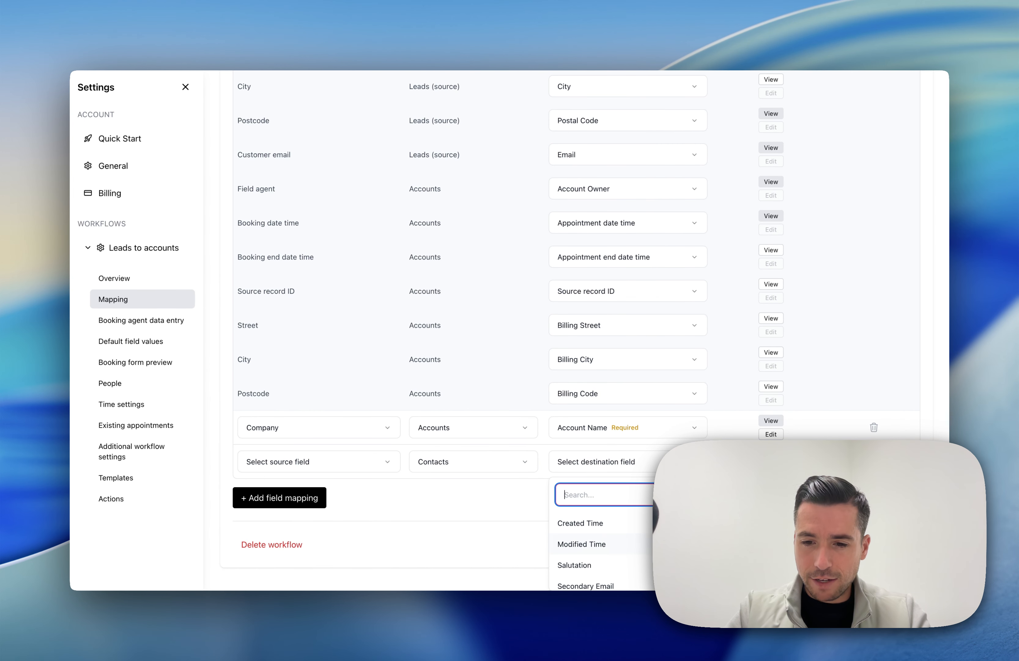
scroll(600, 545, down, 5)
scroll(601, 538, down, 1)
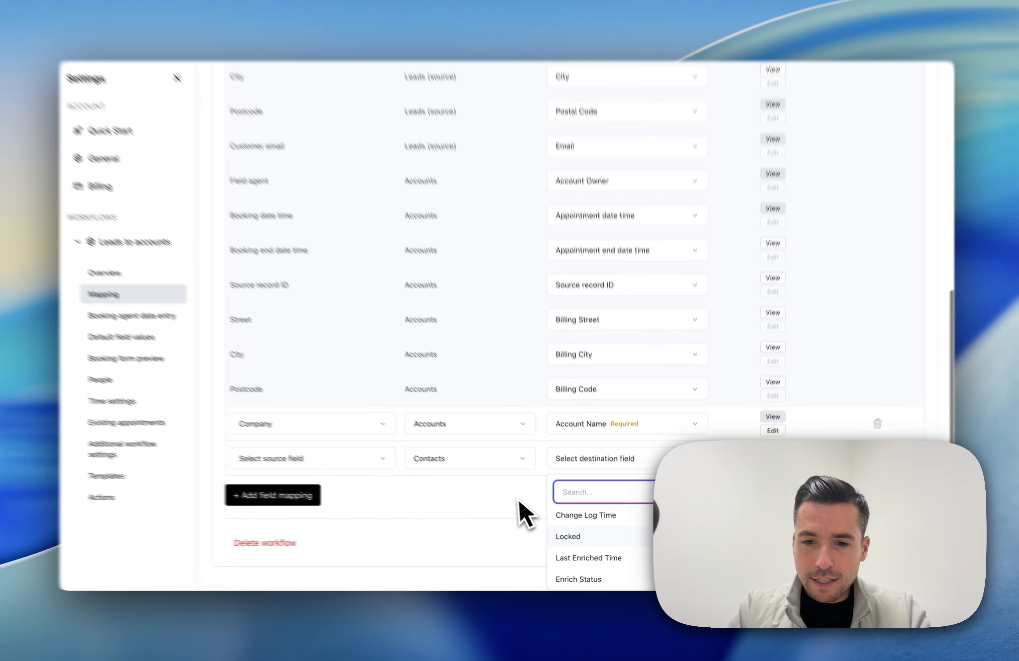
click(517, 498)
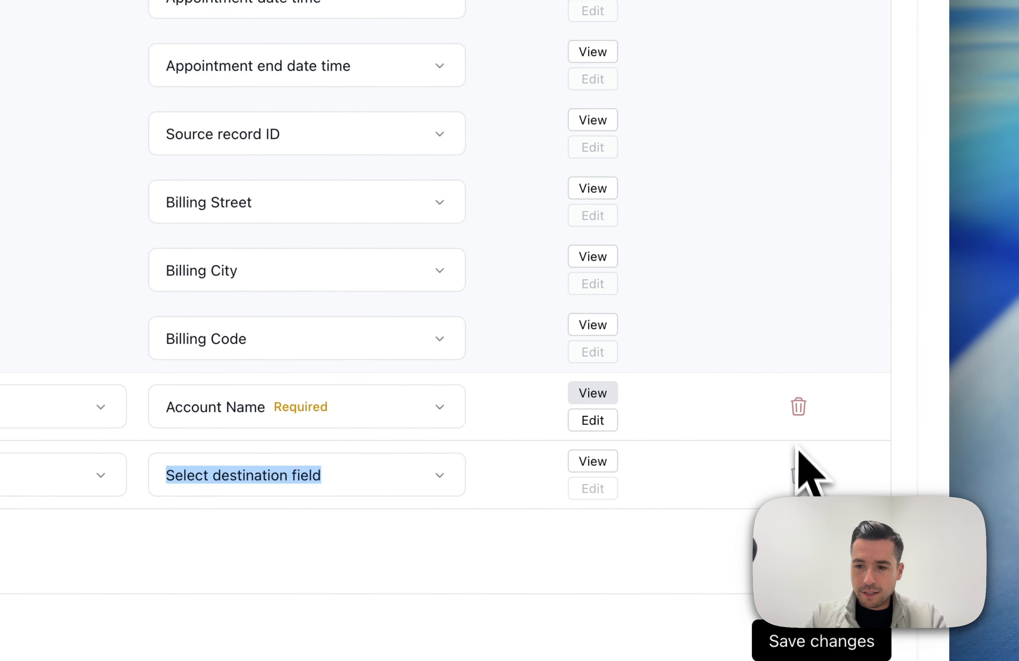
click(798, 475)
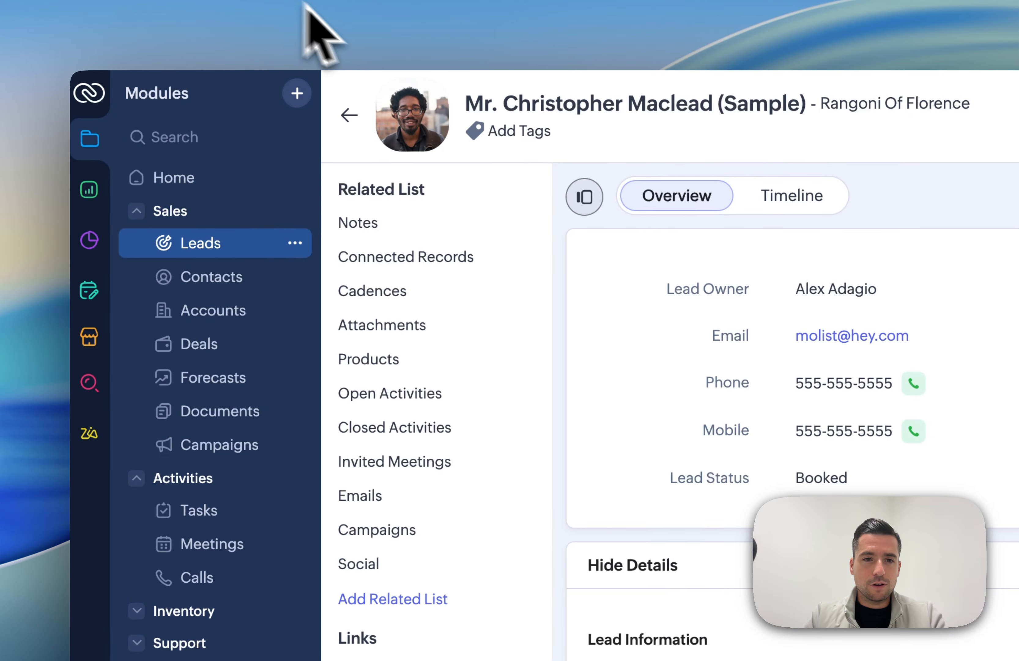
Confirm the booking in the scheduler form and open the Rangoni Of Florence account from the converted lead's details in Zoho CRM.
click(201, 277)
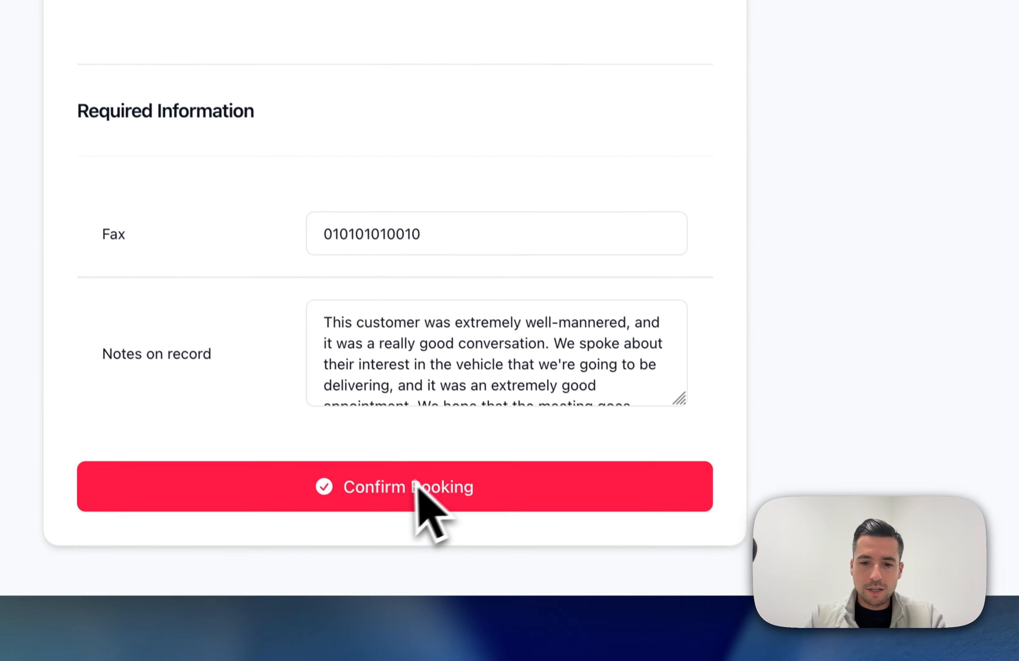
click(409, 485)
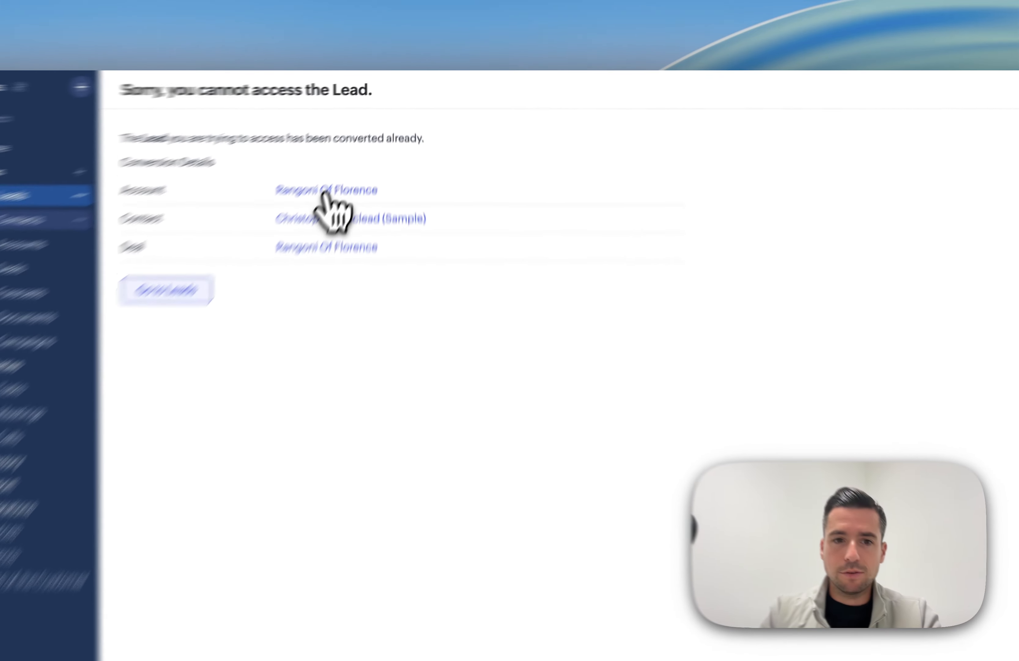
click(351, 154)
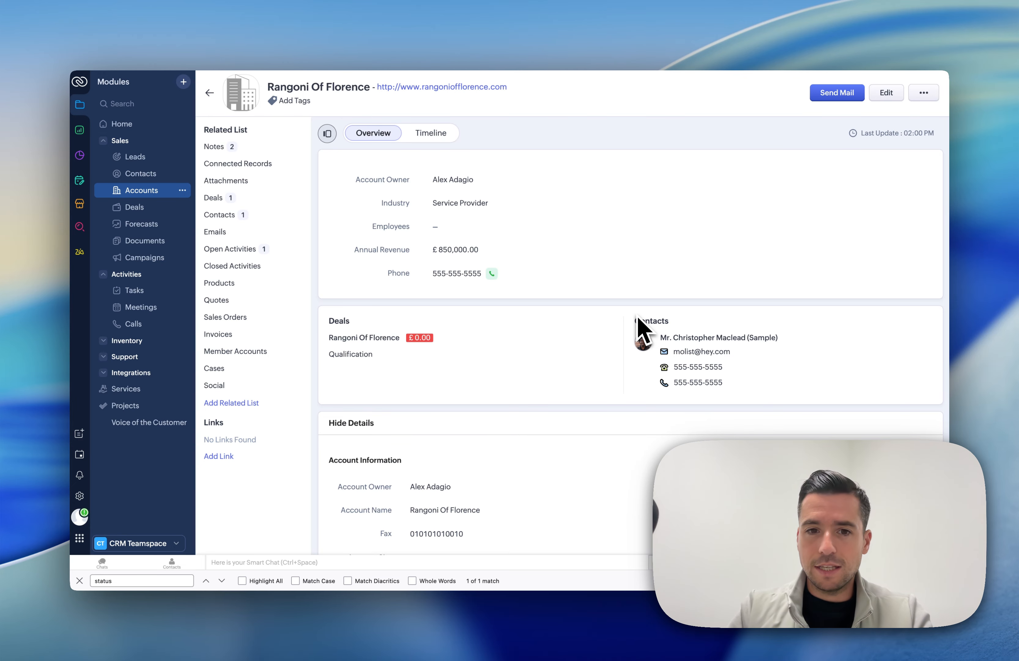
Check the fax number and the notes added during booking on the Rangoni Of Florence account.
scroll(639, 328, down, 7)
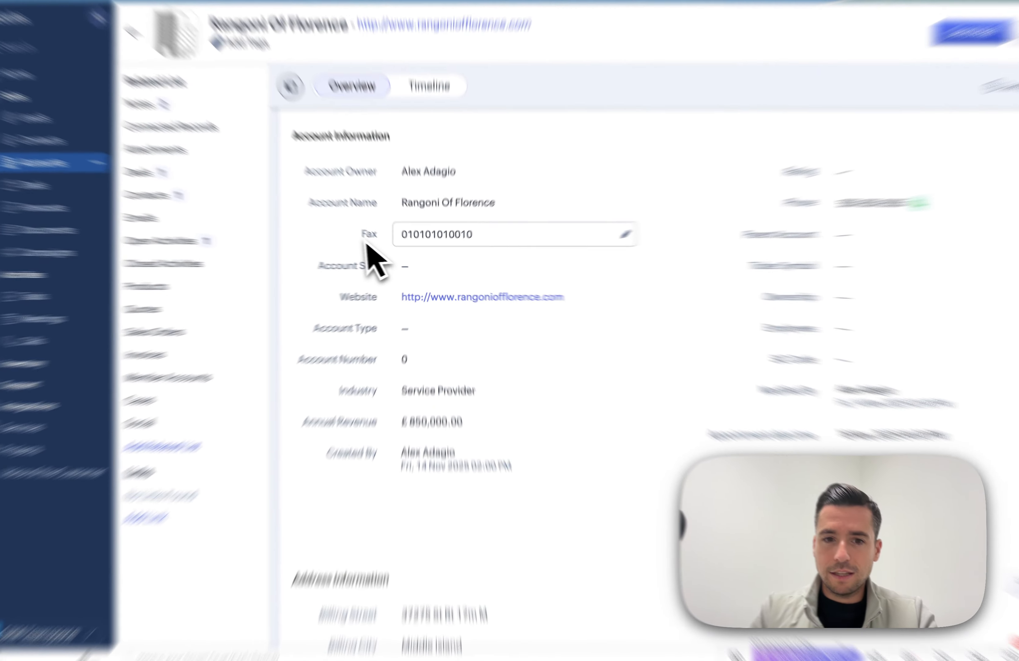
double_click(473, 244)
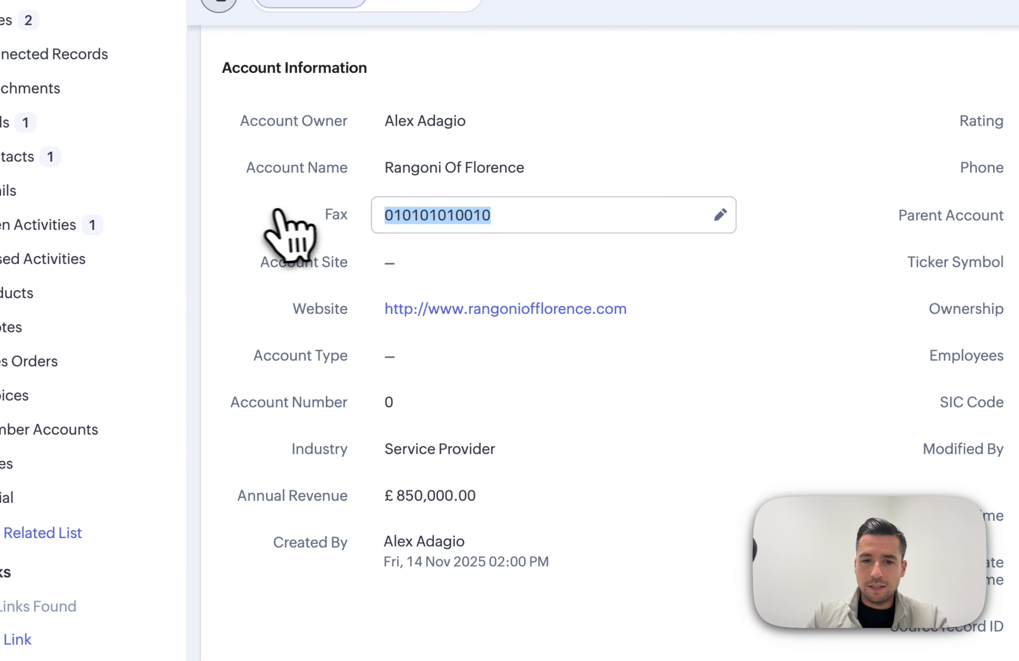
scroll(294, 214, down, 12)
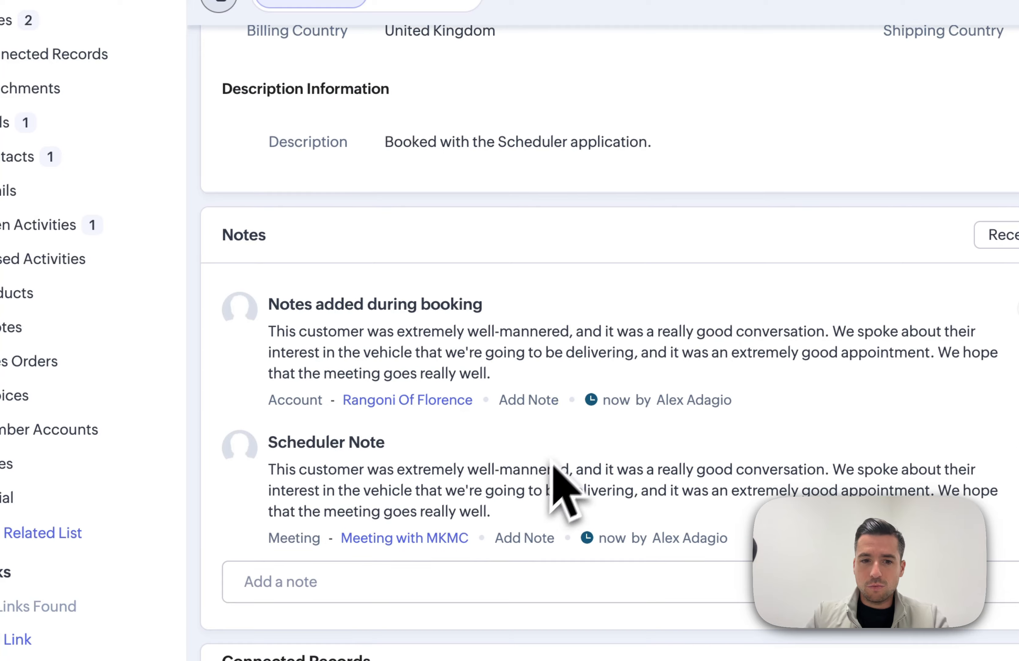
drag(306, 350, 602, 386)
click(630, 358)
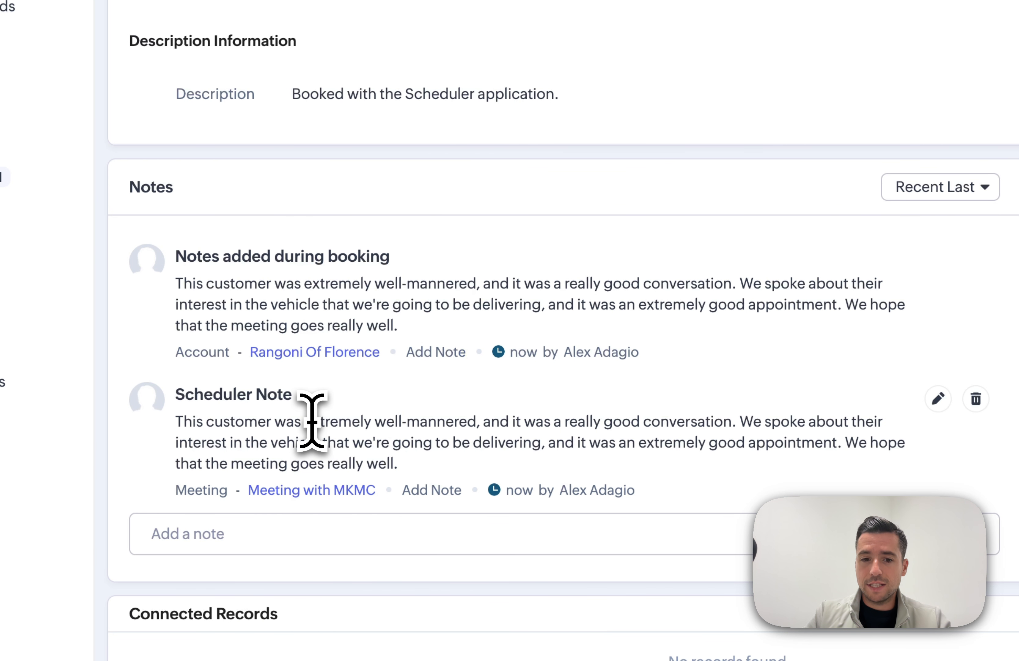
Check the appointment date time and appointment end date time in the account information.
scroll(519, 455, up, 10)
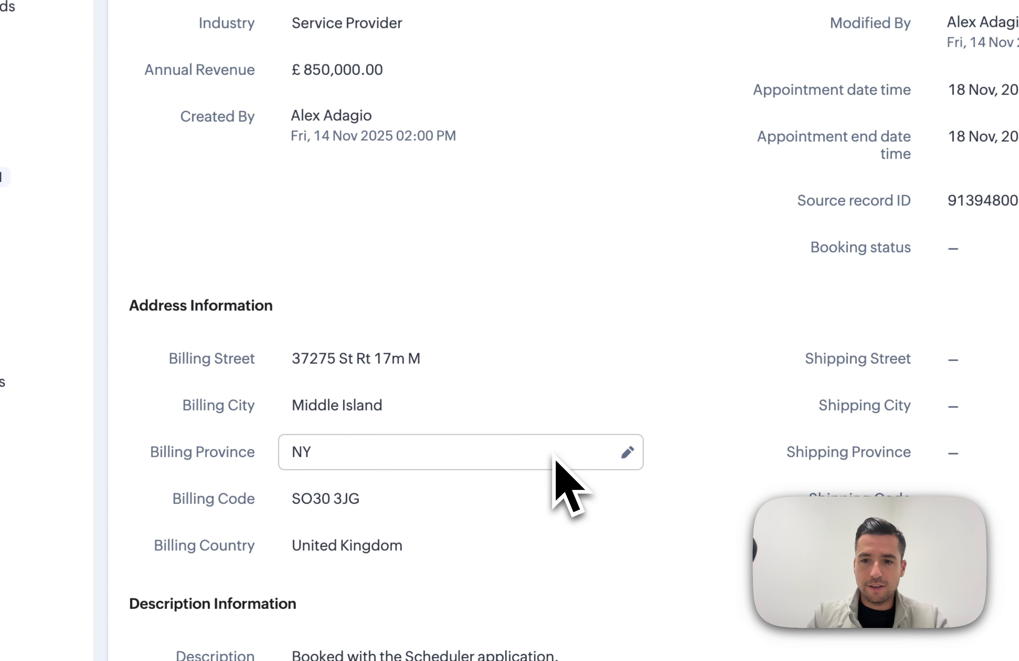
scroll(609, 356, up, 6)
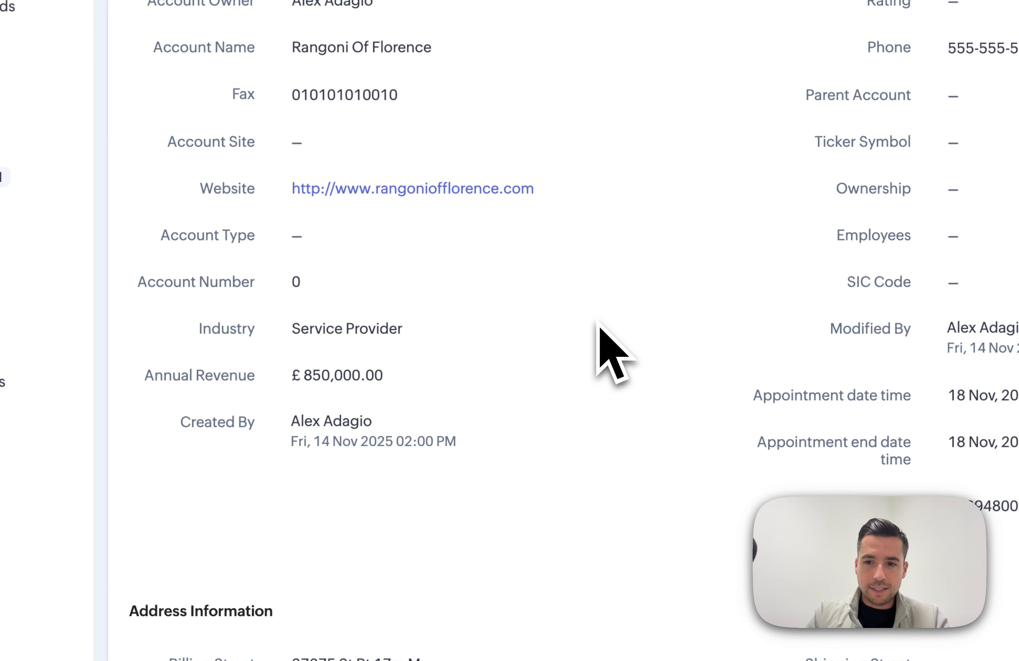
drag(503, 344, 846, 343)
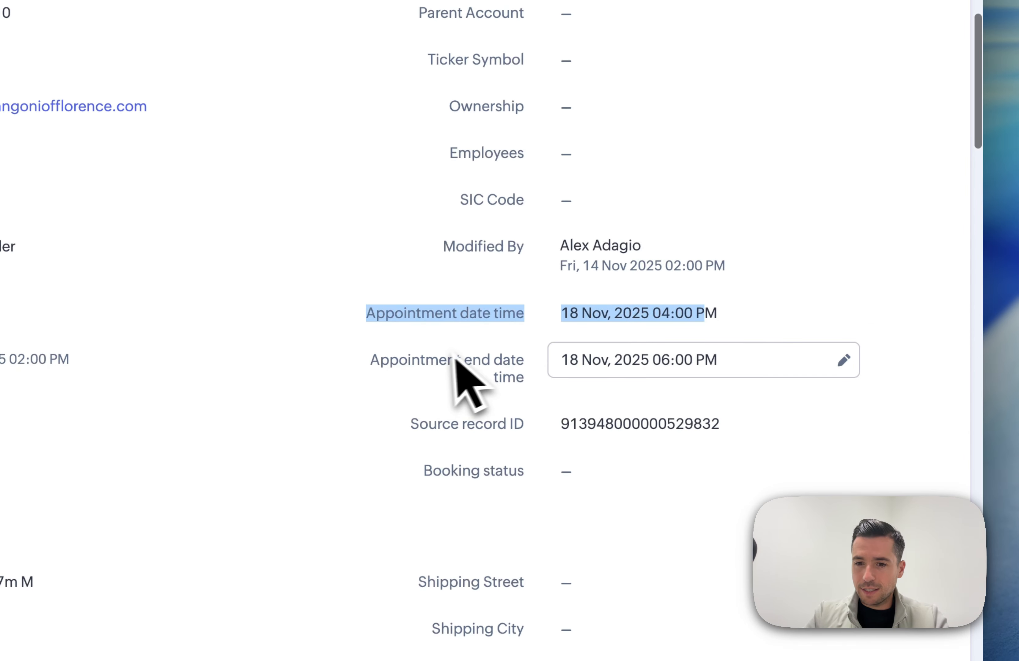
click(584, 388)
drag(376, 359, 685, 399)
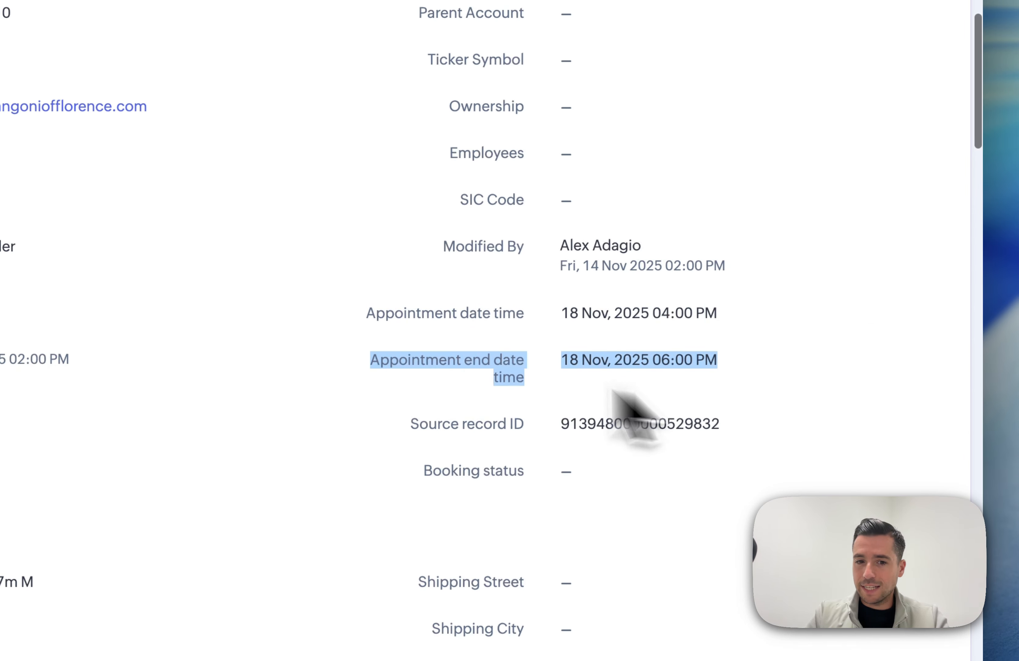
click(330, 373)
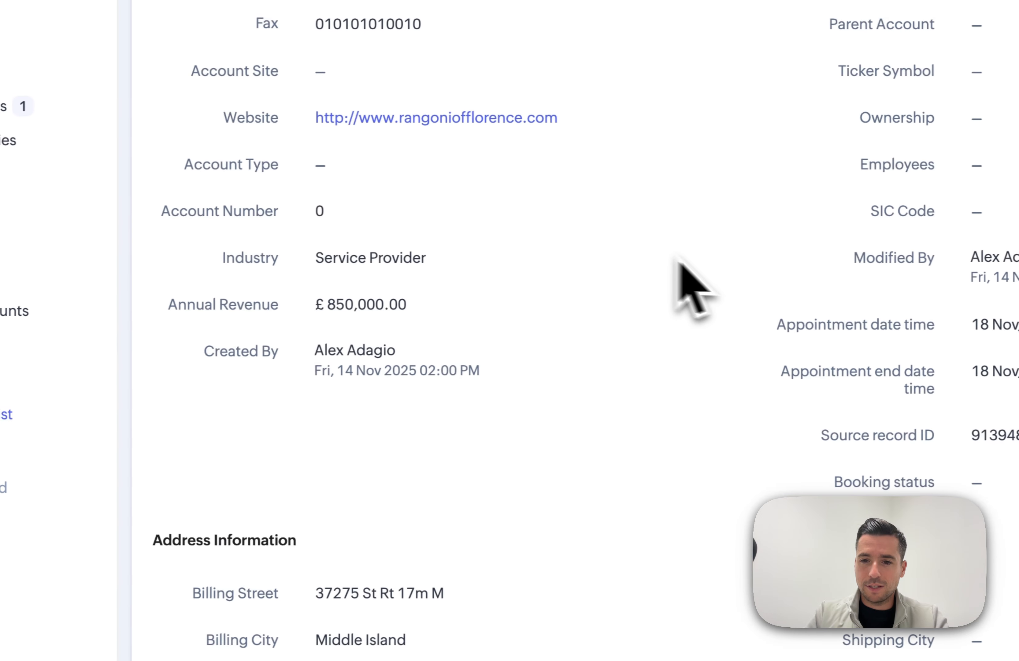
Check the account's related deals and contacts and the Account Owner field.
scroll(714, 360, up, 15)
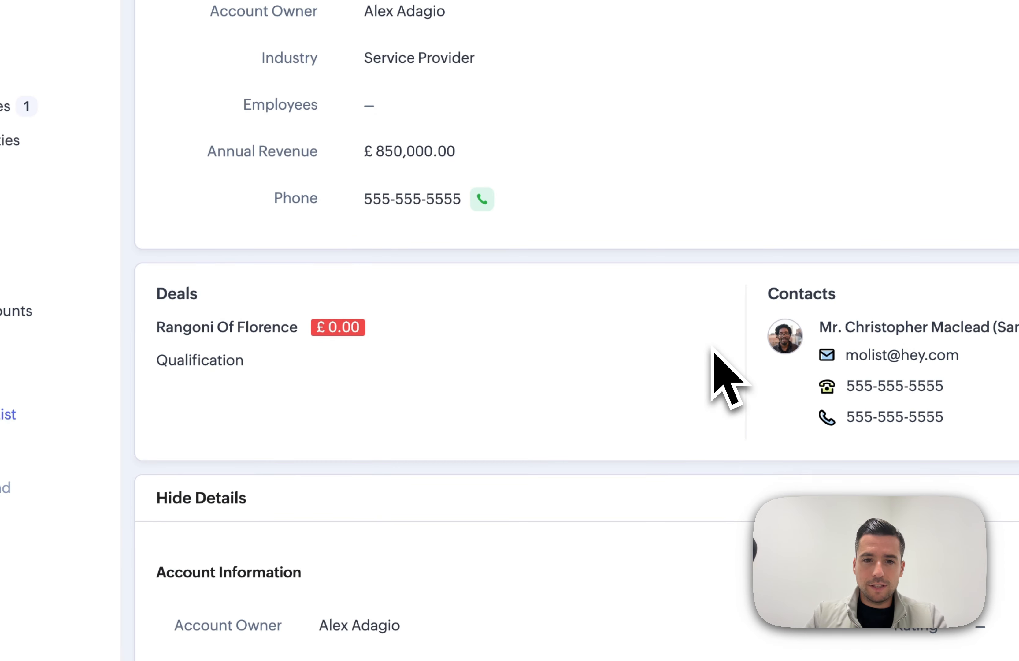
scroll(418, 234, down, 3)
drag(176, 479, 496, 486)
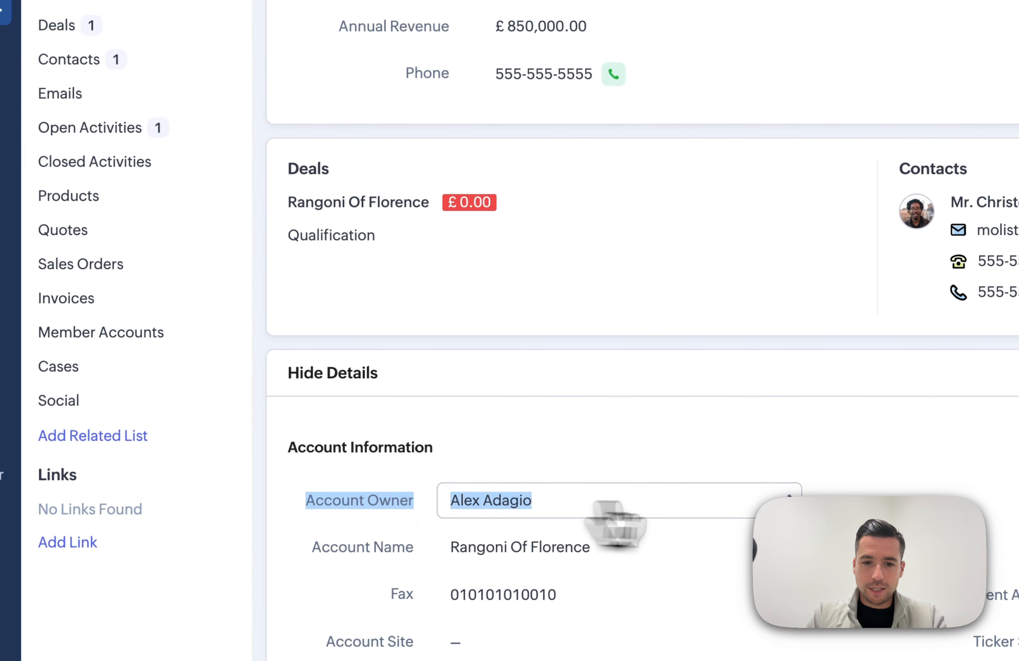
click(341, 494)
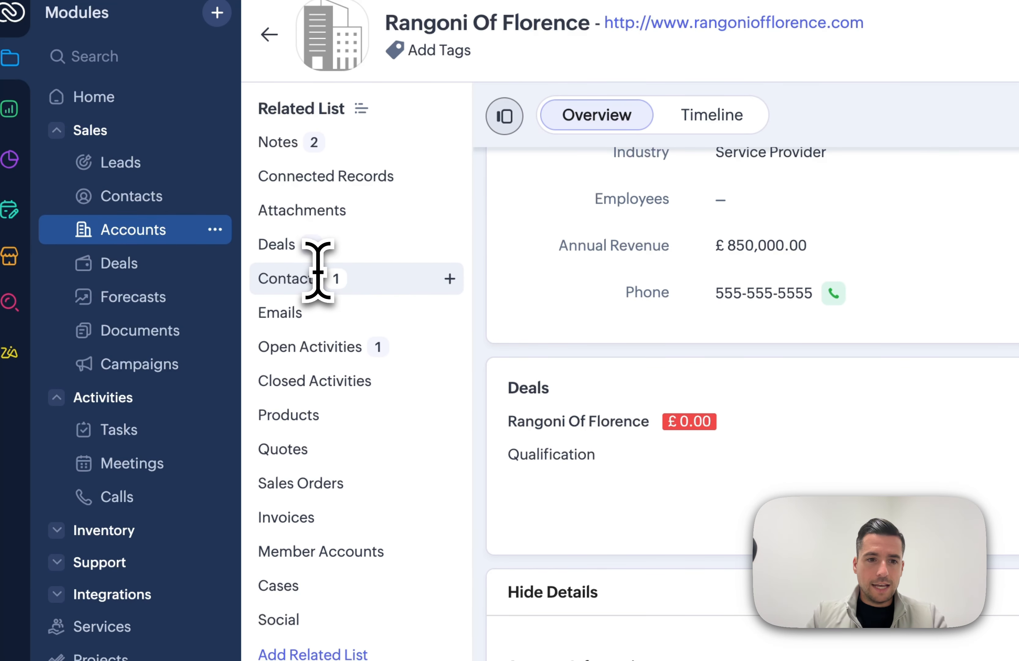
Open the booked meeting, Meeting with MKMC, from the account's open activities.
click(326, 346)
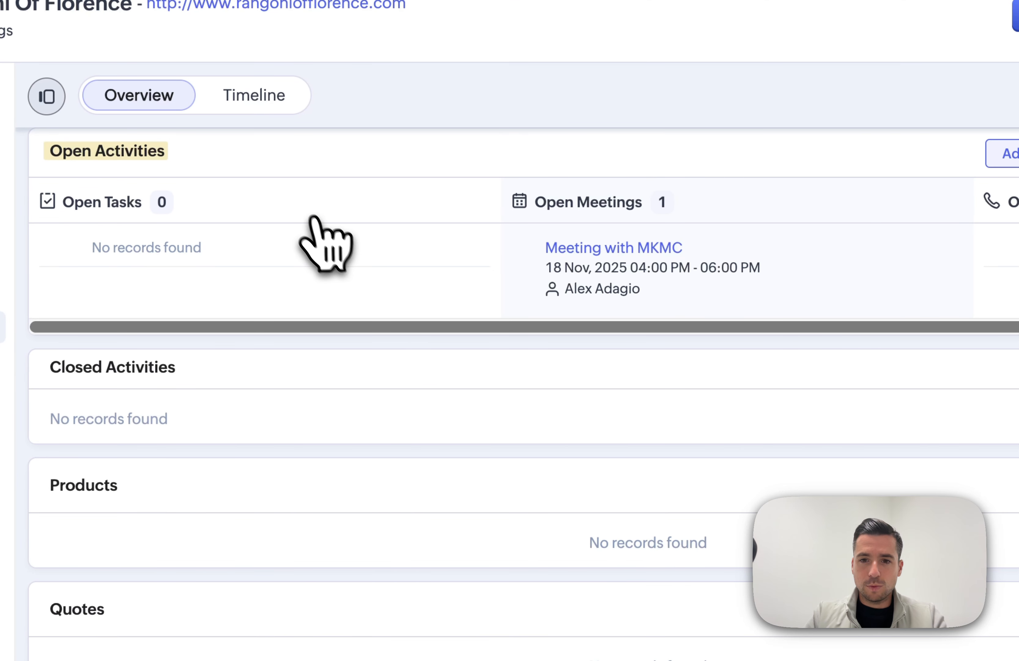
click(605, 243)
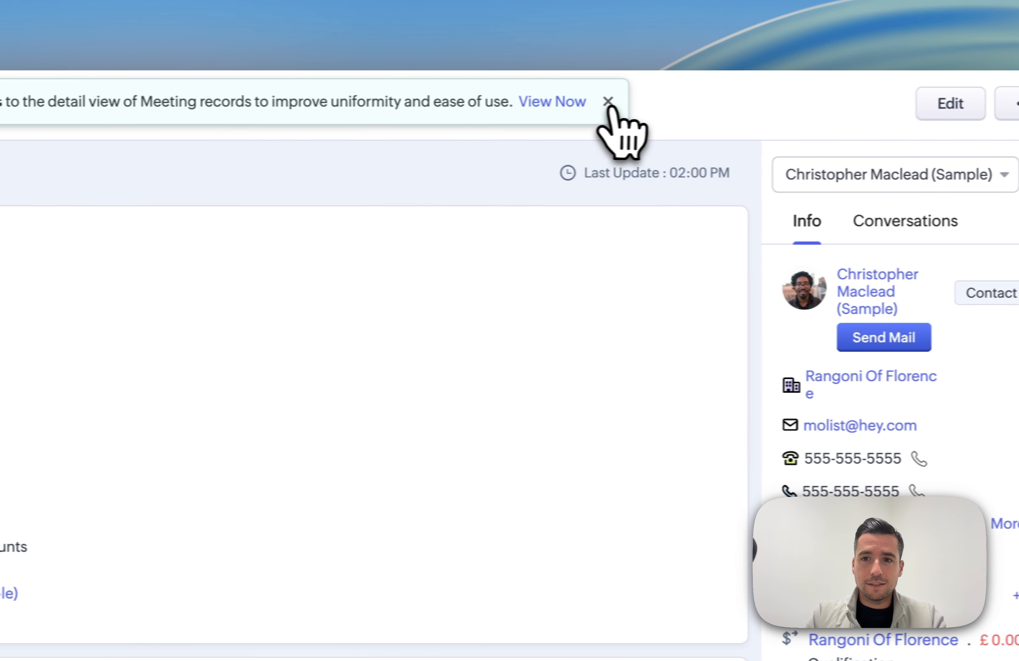
Dismiss the new detail view notice and check the meeting's time, venue, location, participants and scheduler note.
click(608, 103)
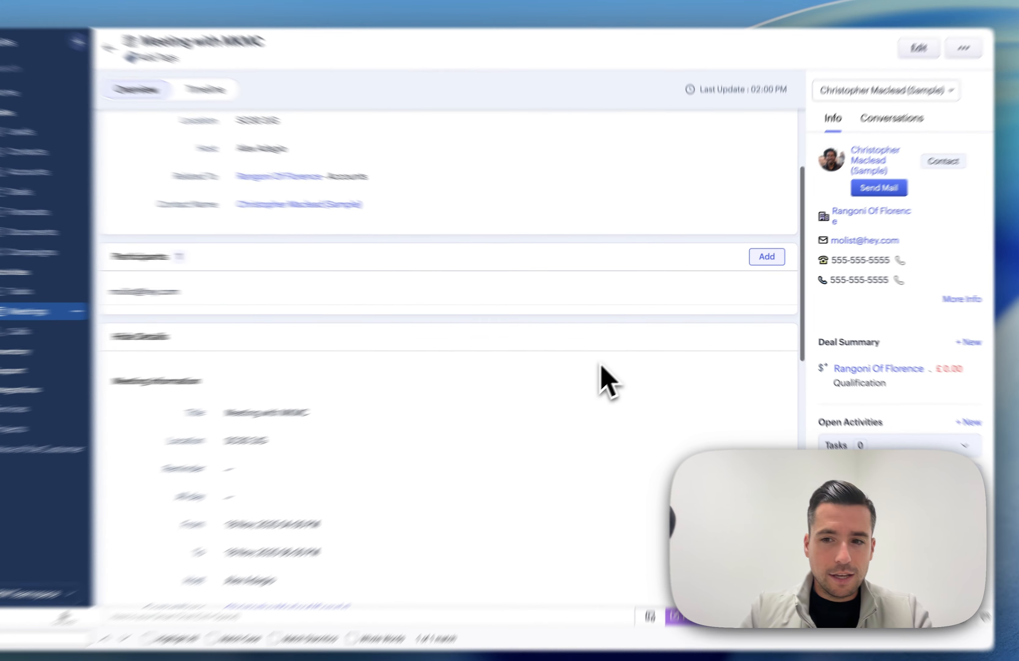
scroll(519, 311, down, 5)
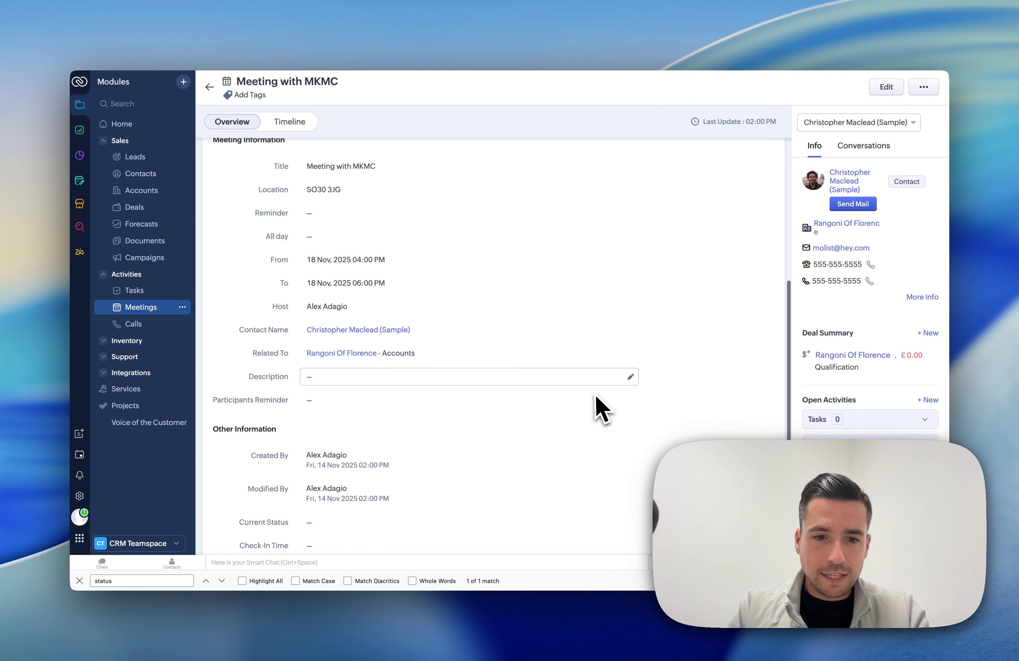
scroll(597, 397, down, 5)
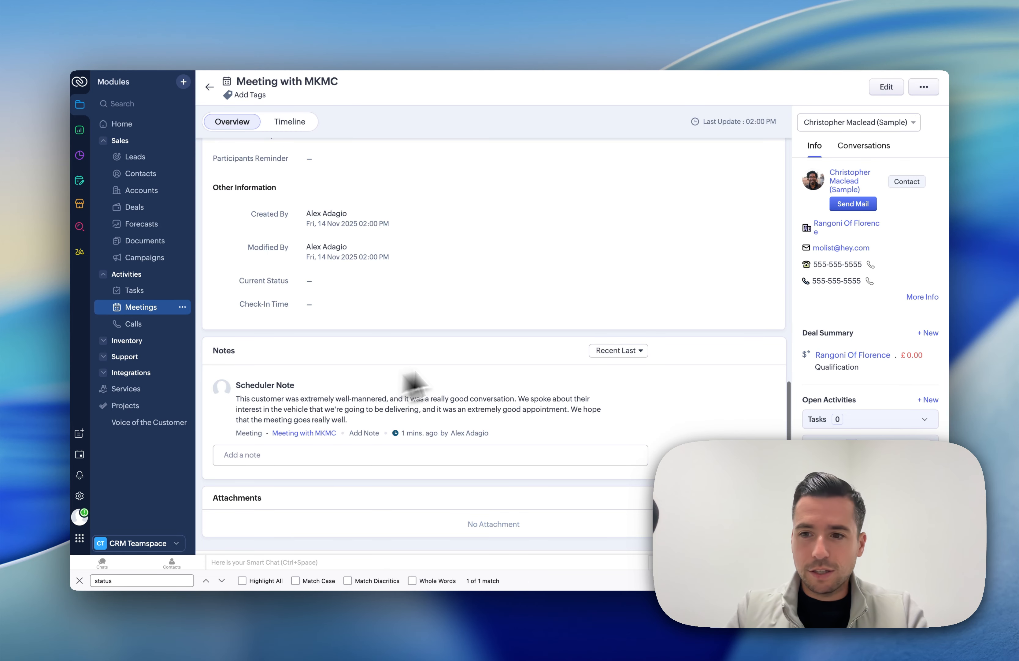
scroll(607, 339, up, 10)
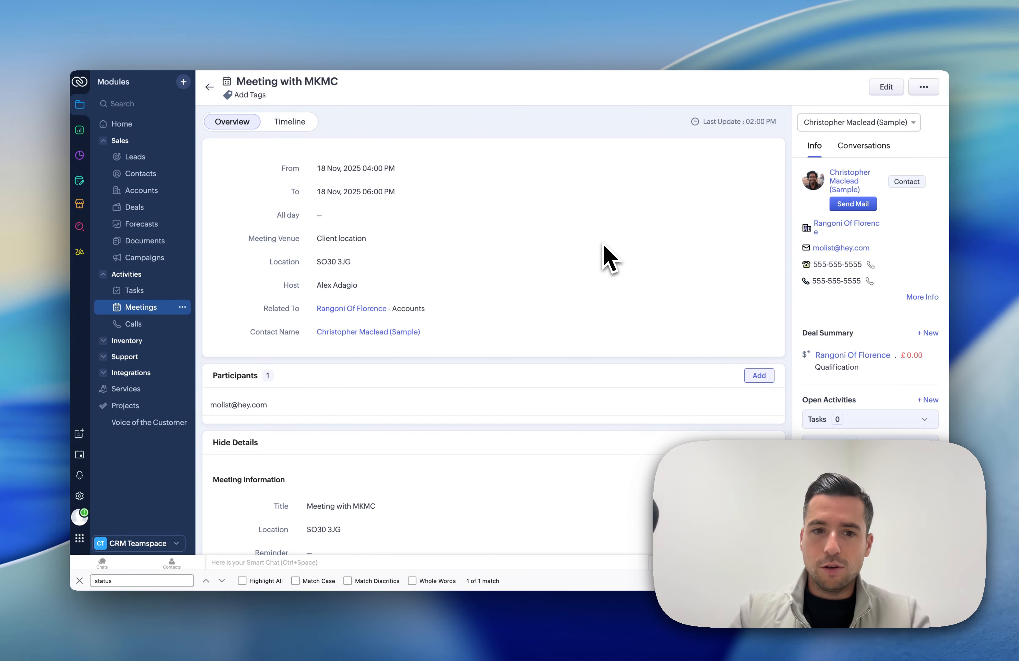
scroll(443, 326, down, 15)
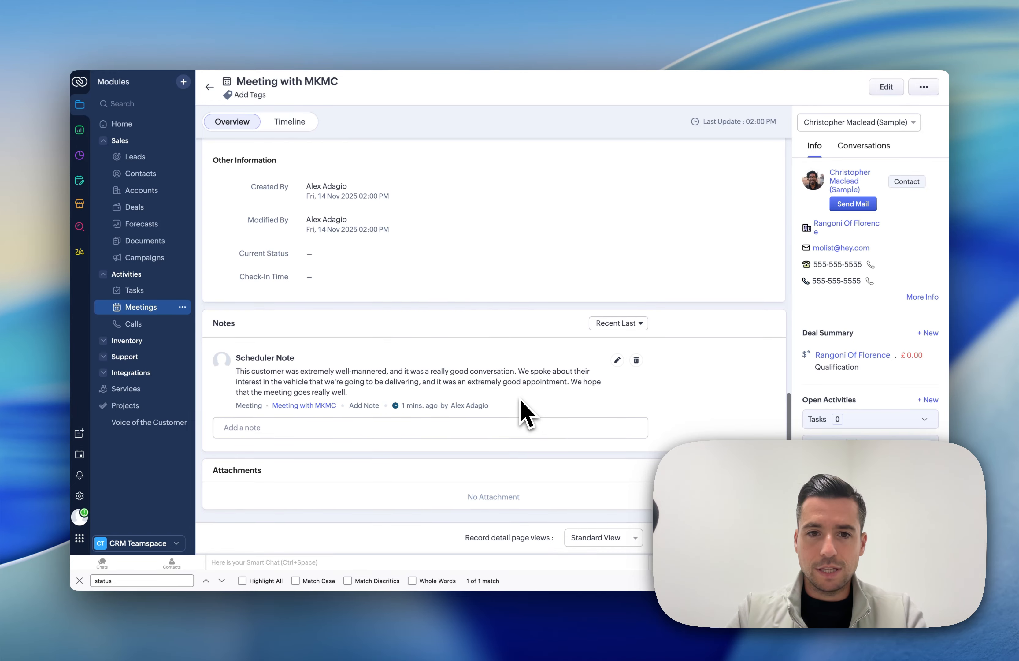
scroll(511, 325, up, 15)
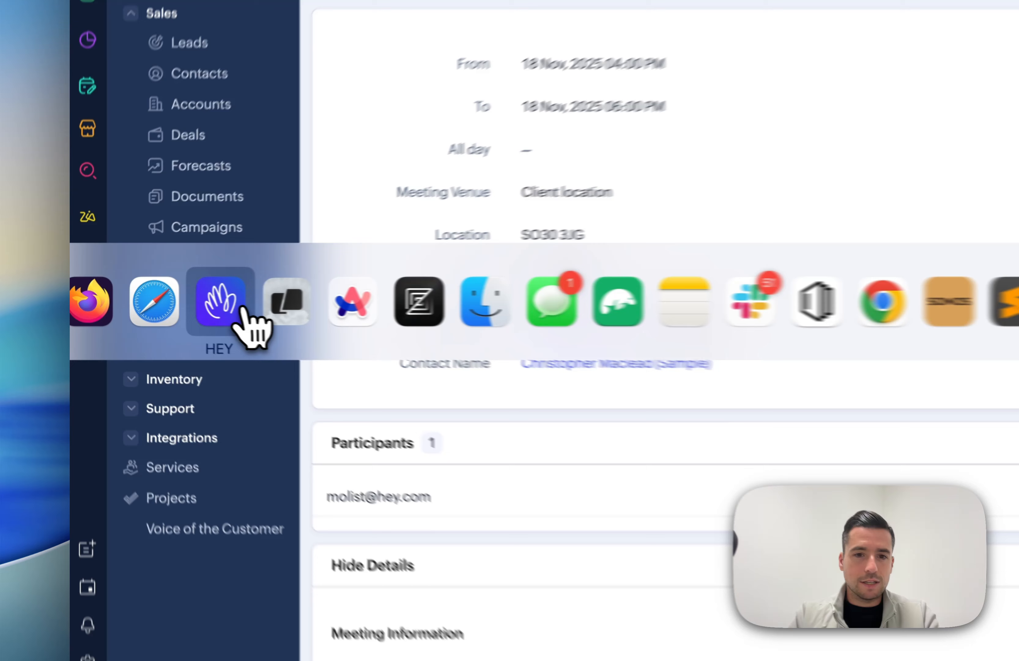
Switch to HEY and request a reschedule from the "Meeting with field agent" appointment email.
click(150, 295)
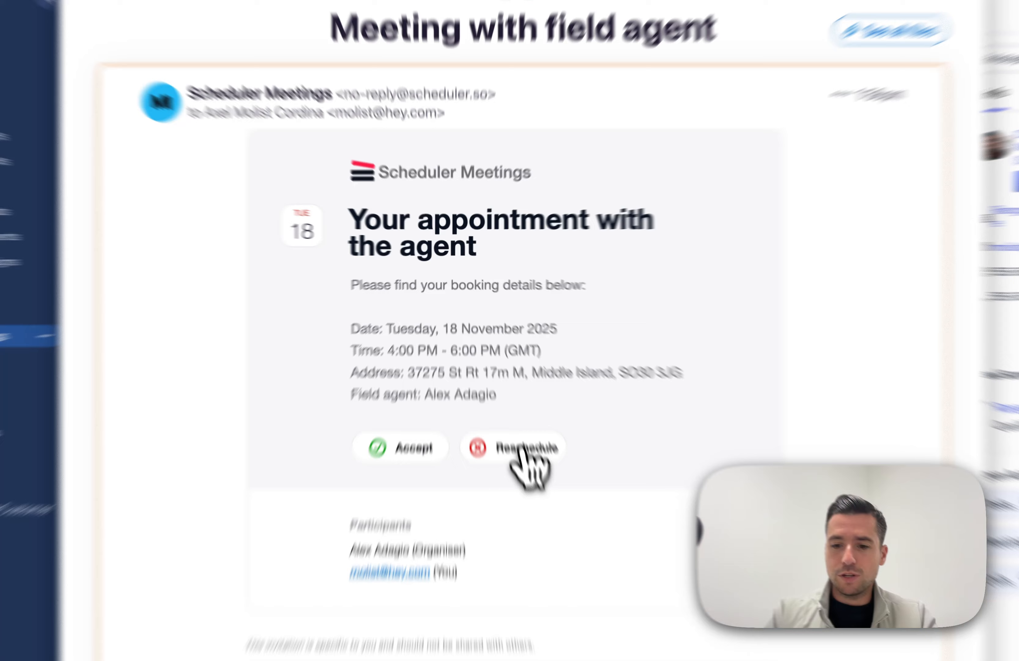
click(501, 382)
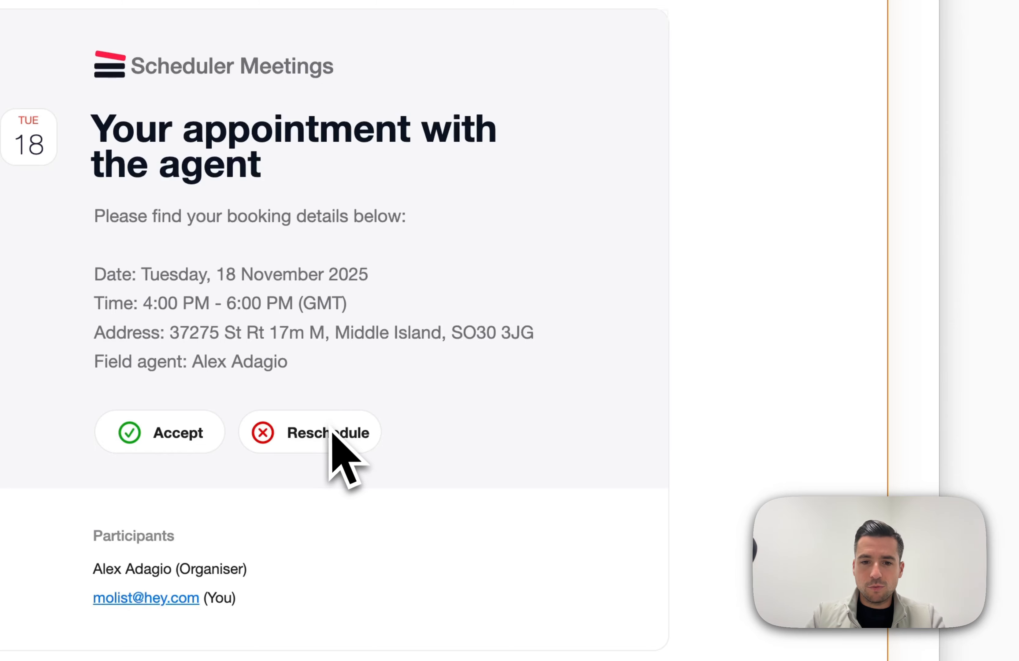
click(324, 442)
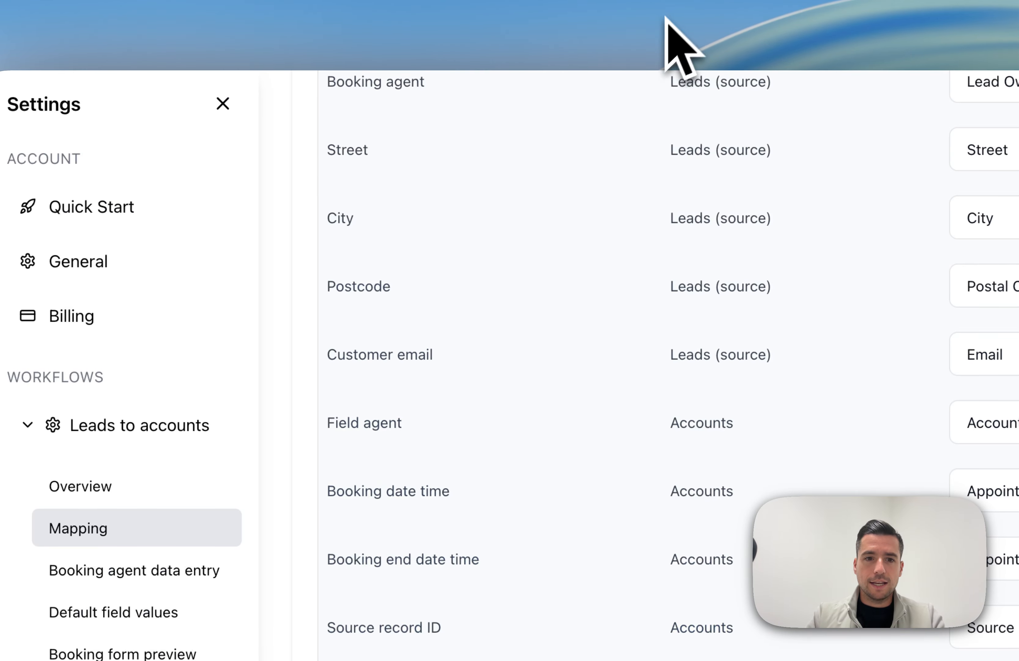
Review the Leads to accounts workflow's templates and the Notifications System section in its additional workflow settings.
click(184, 476)
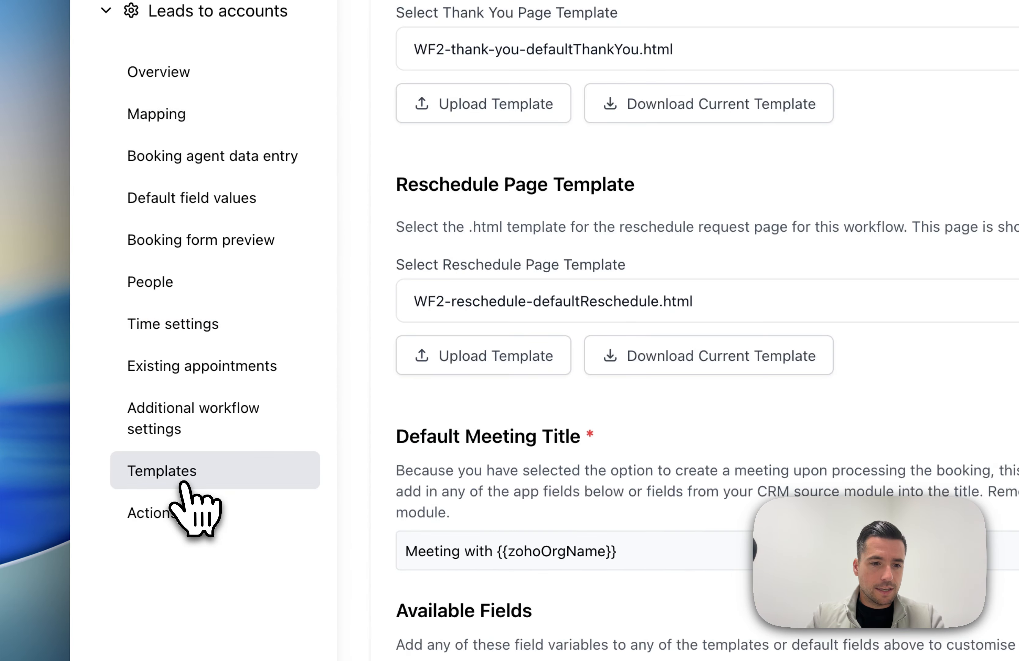
click(192, 431)
drag(300, 331, 730, 341)
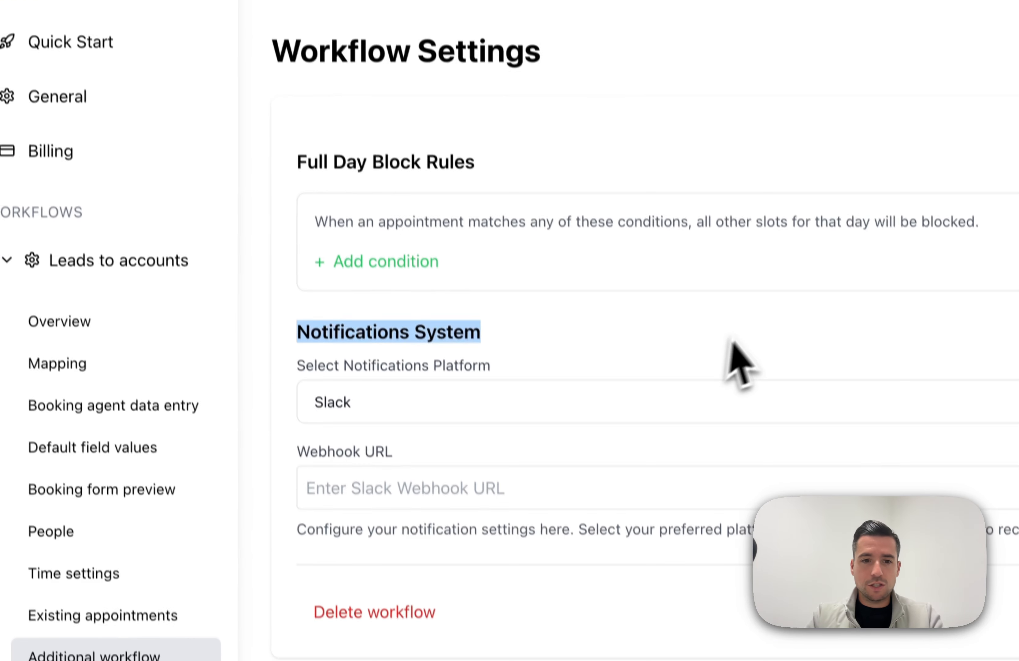
click(731, 341)
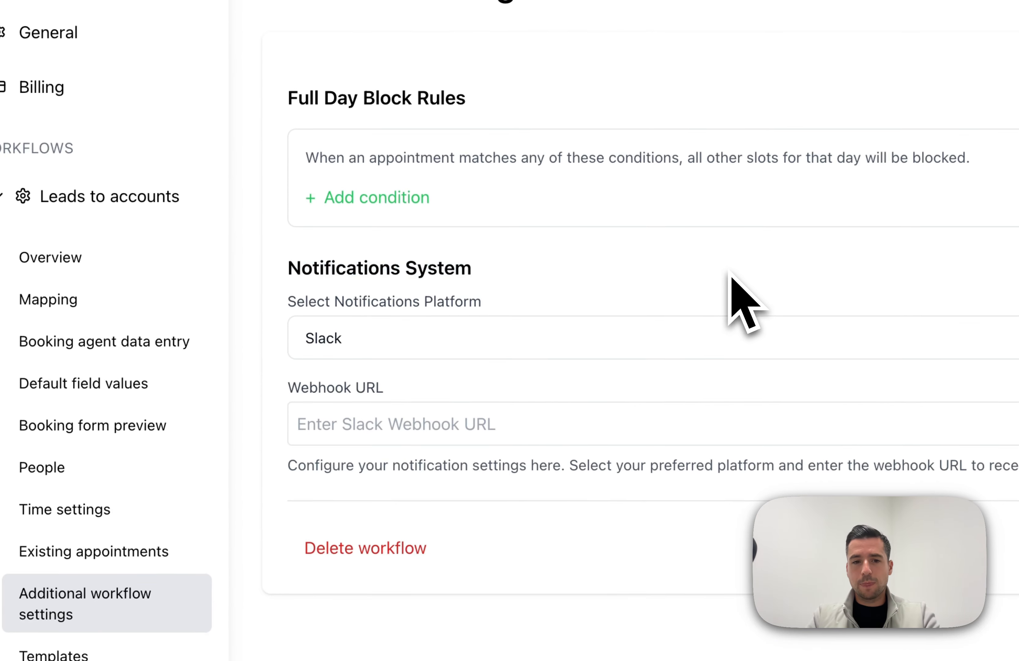
click(188, 472)
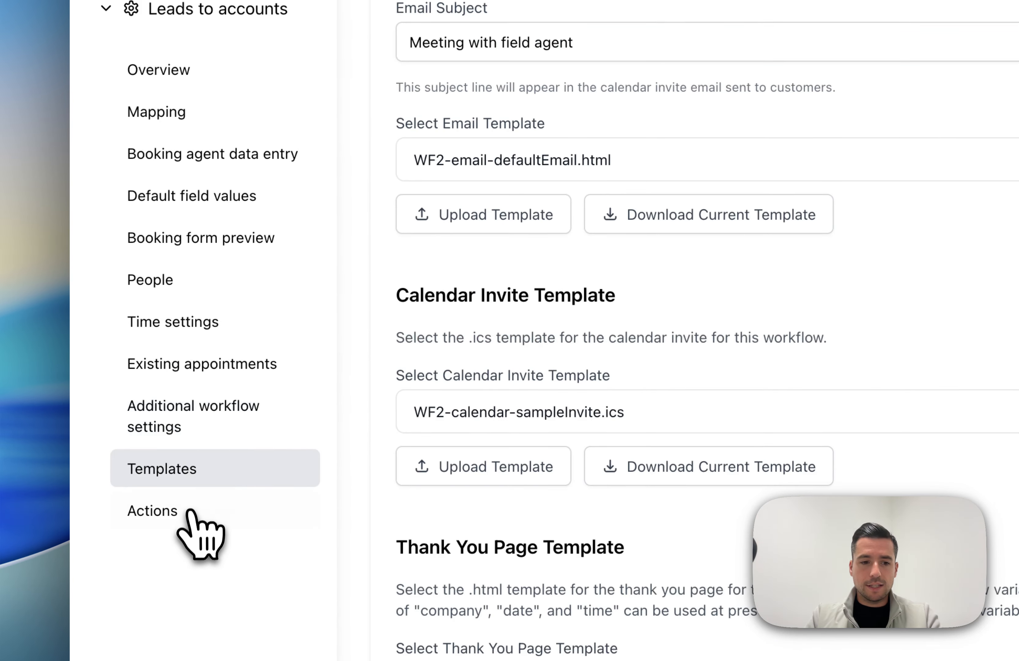
Try the option to send a notification to admins in the workflow's Reschedule Link Actions.
click(189, 514)
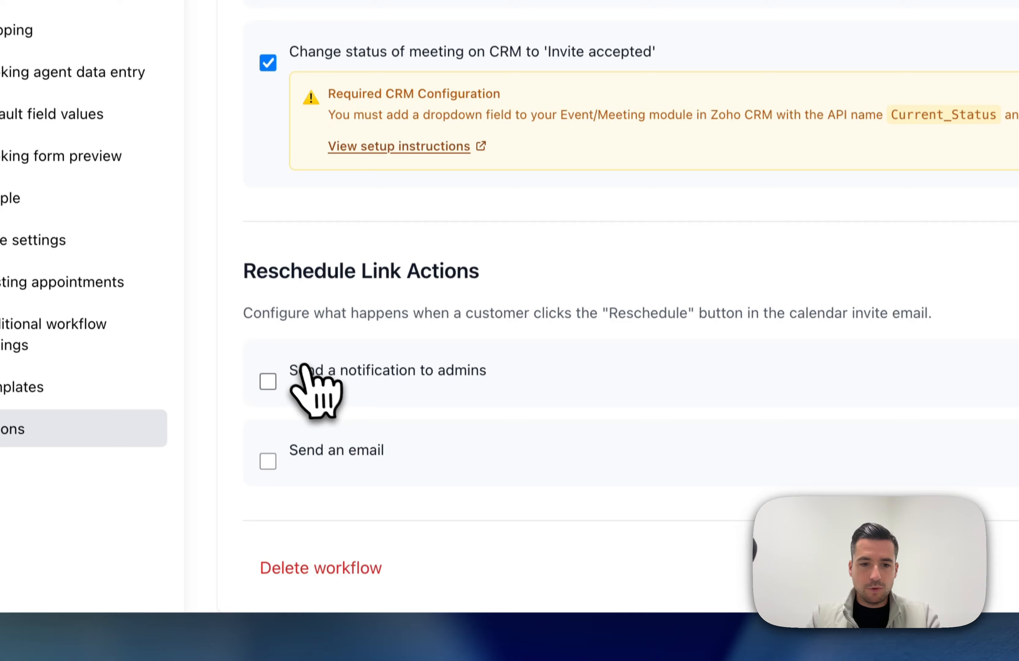
click(304, 368)
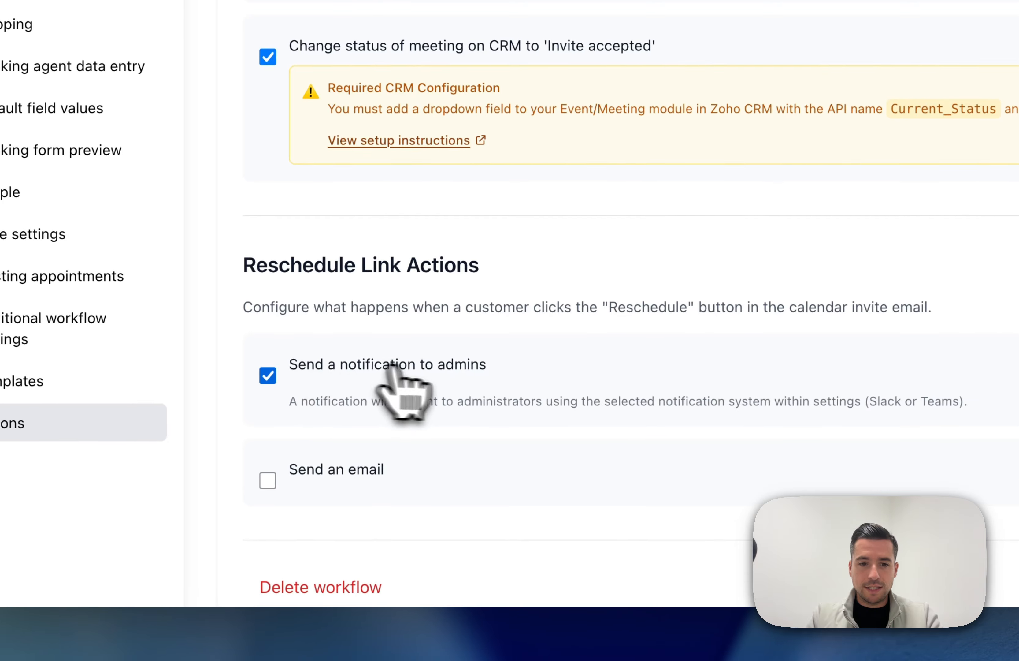
click(334, 372)
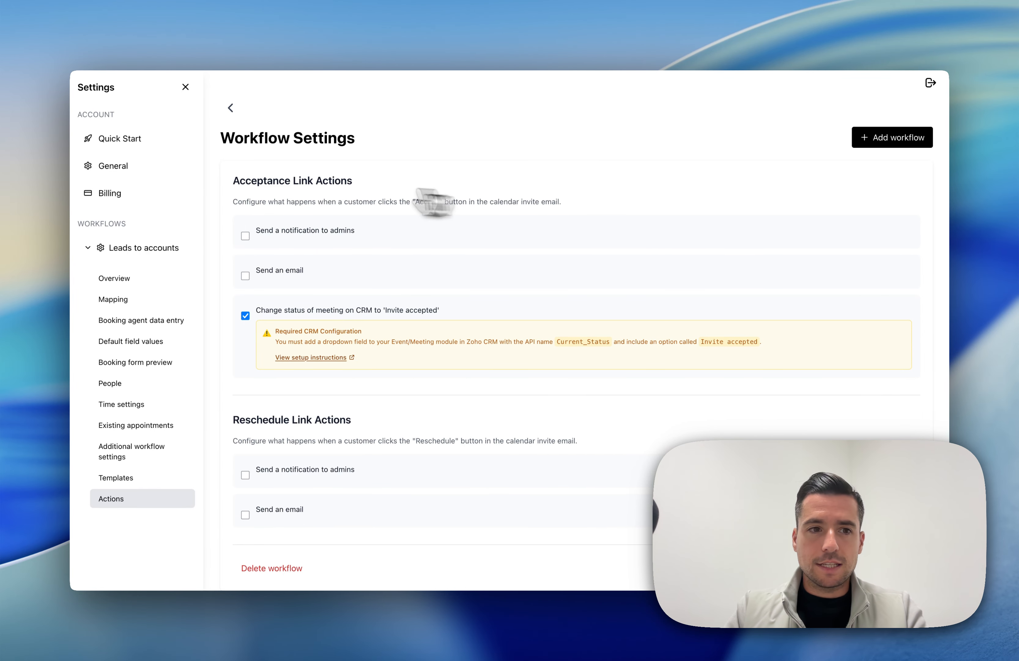
Review the scheduler's Quick Start Guide and open its full documentation.
click(118, 138)
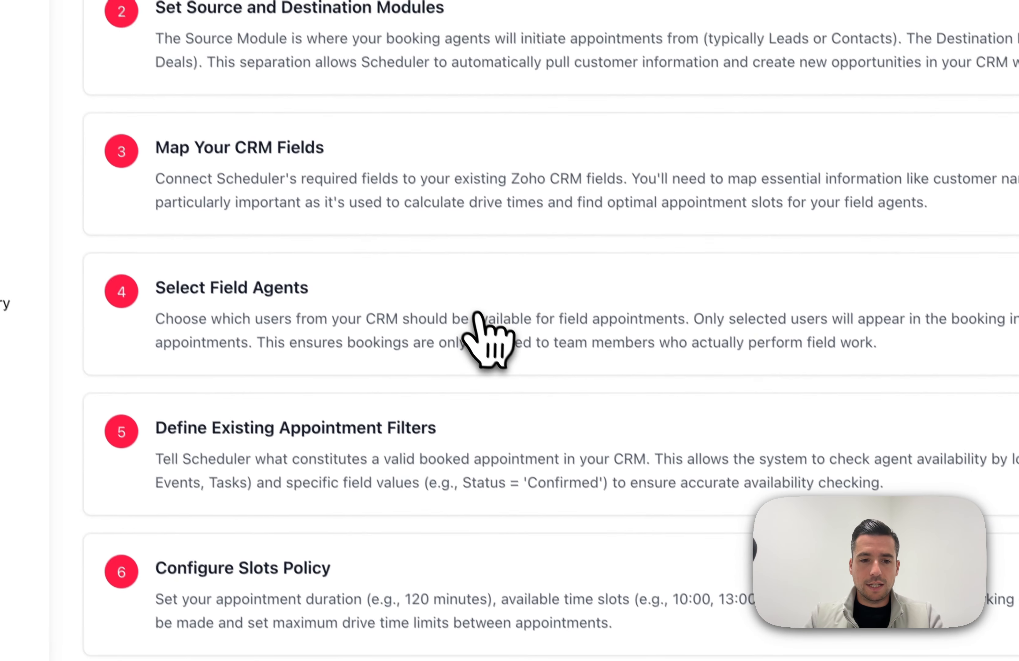
scroll(477, 315, down, 15)
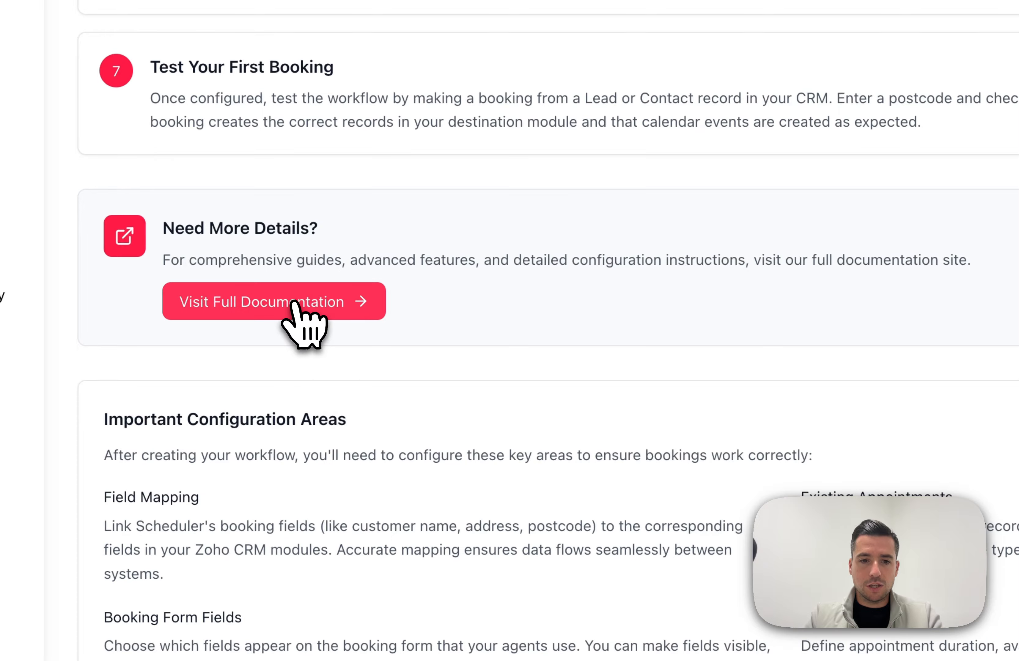
click(292, 302)
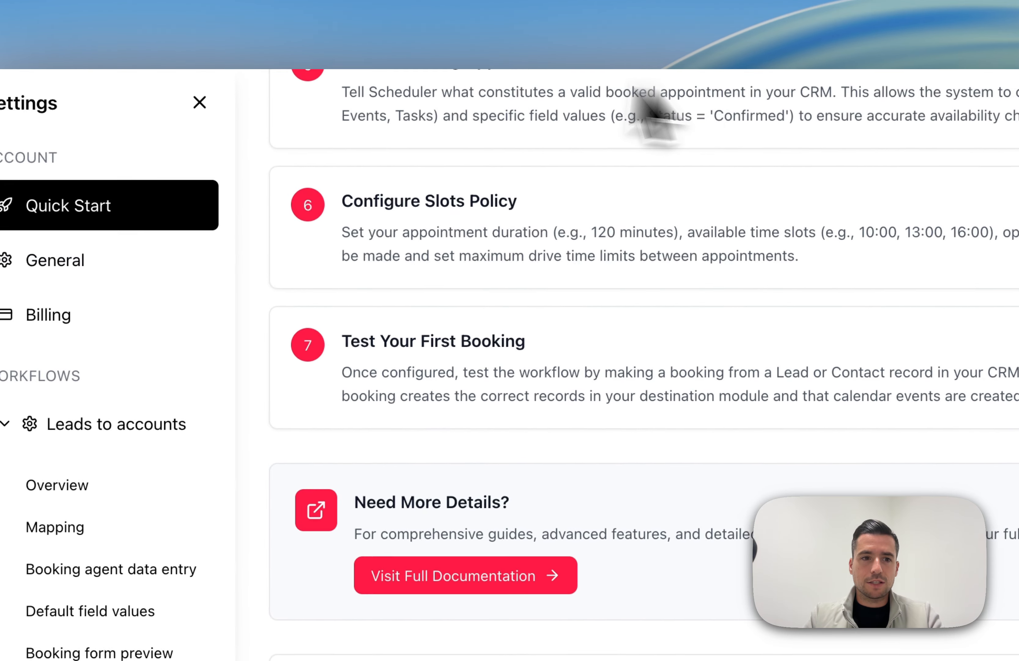
Check the general settings and the free trial's expiry details under Account Billing, and open the subscription activation.
click(105, 265)
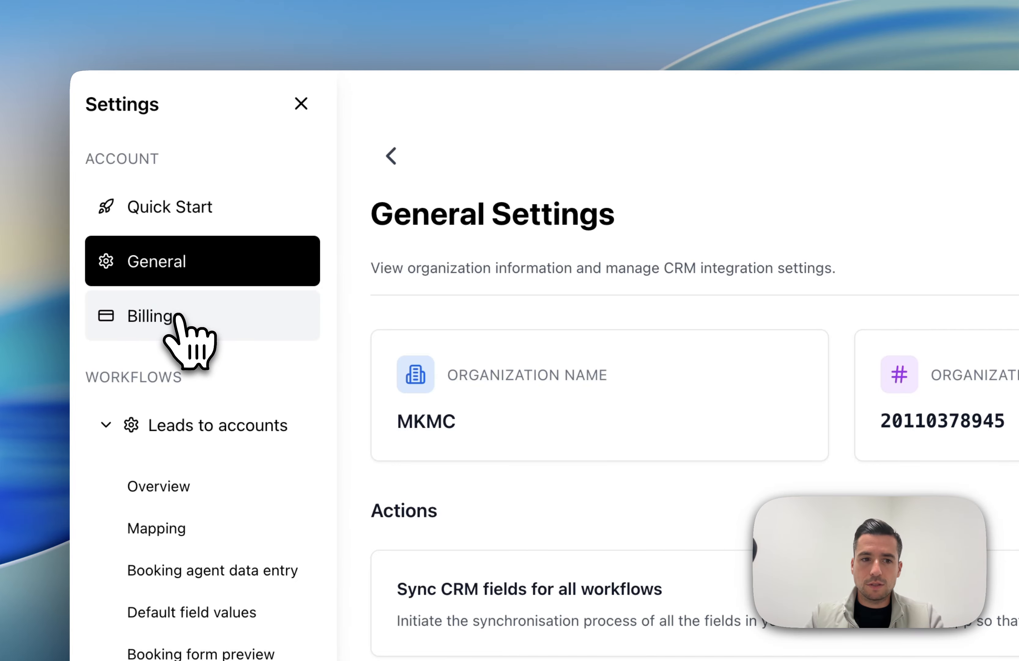
click(175, 316)
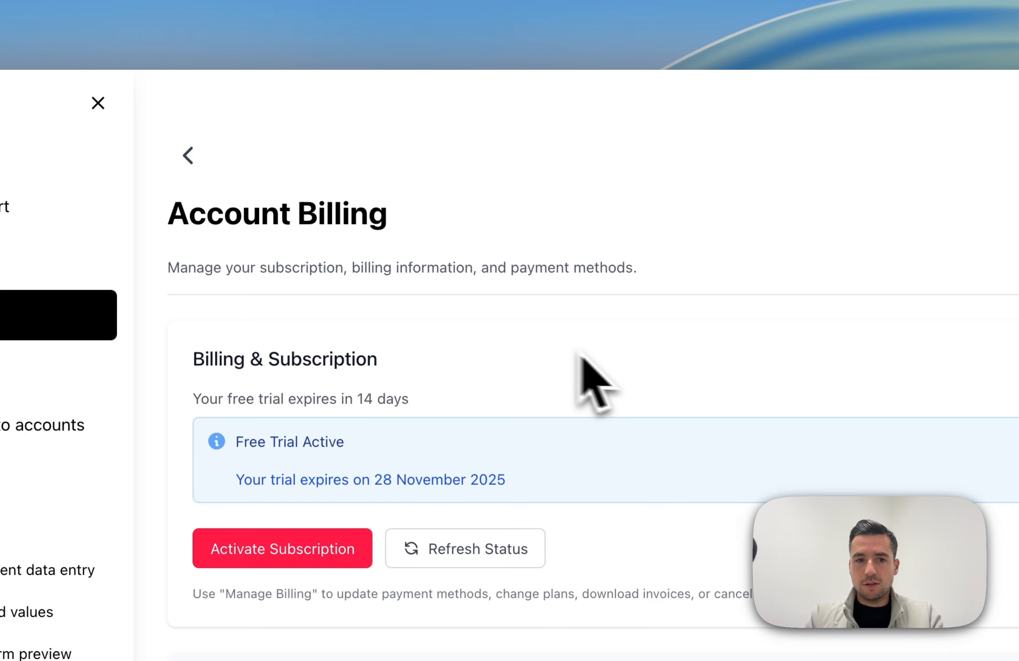
drag(259, 397, 462, 394)
click(462, 395)
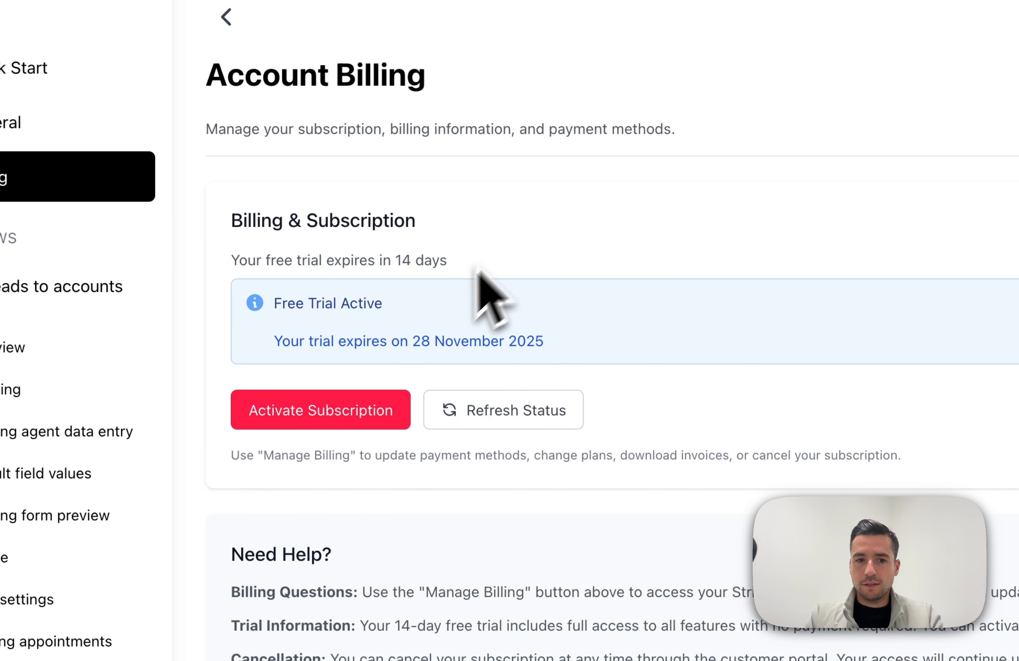
drag(483, 343, 541, 343)
click(541, 343)
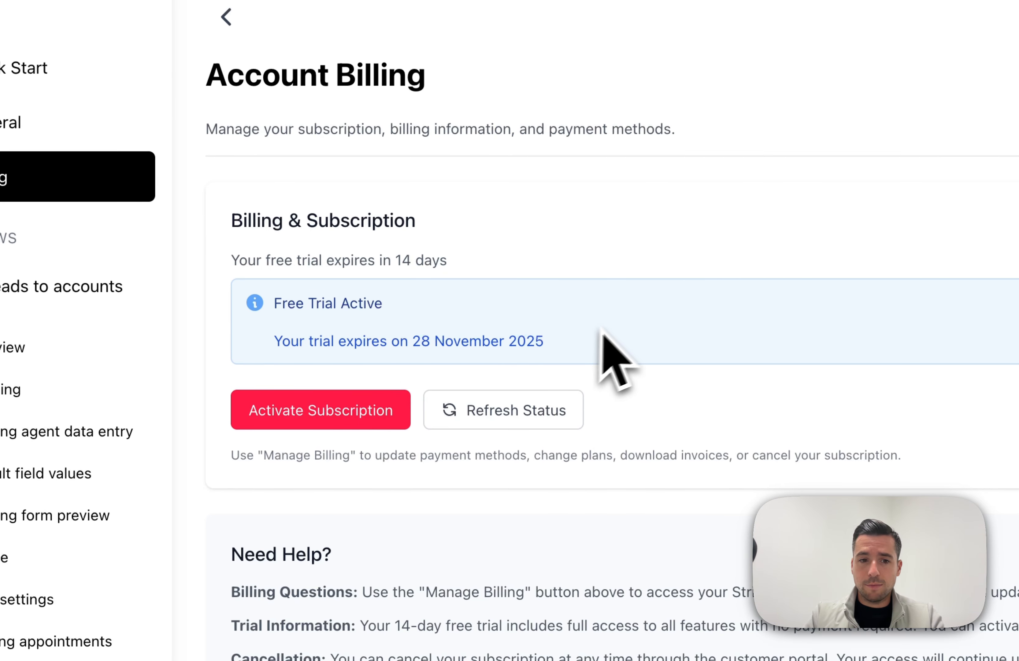
click(326, 412)
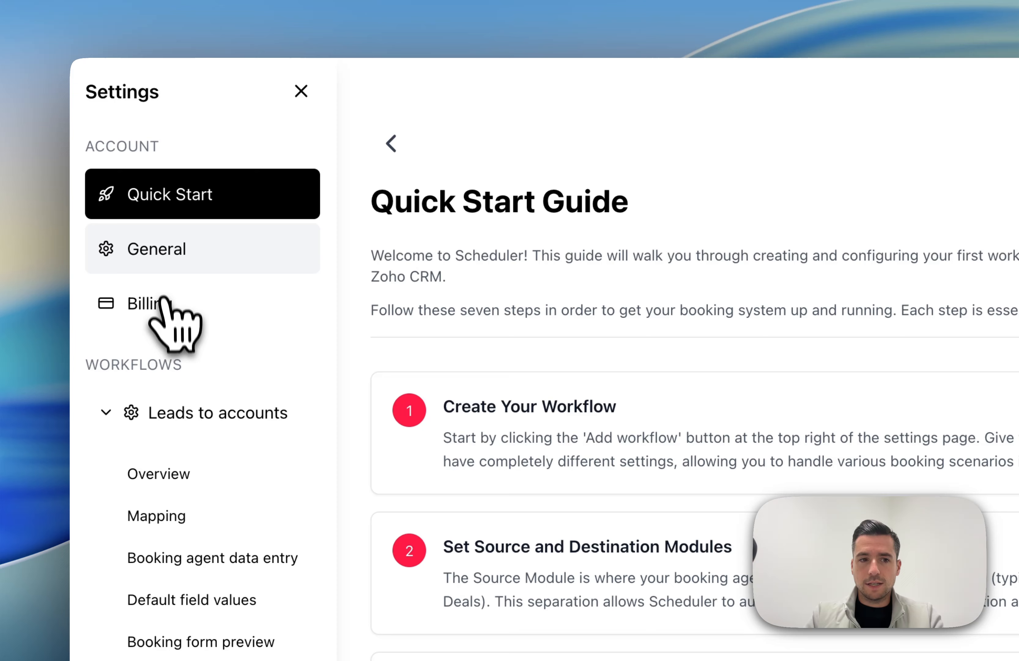
Revisit the scheduler's billing, quick start and general account settings.
click(163, 303)
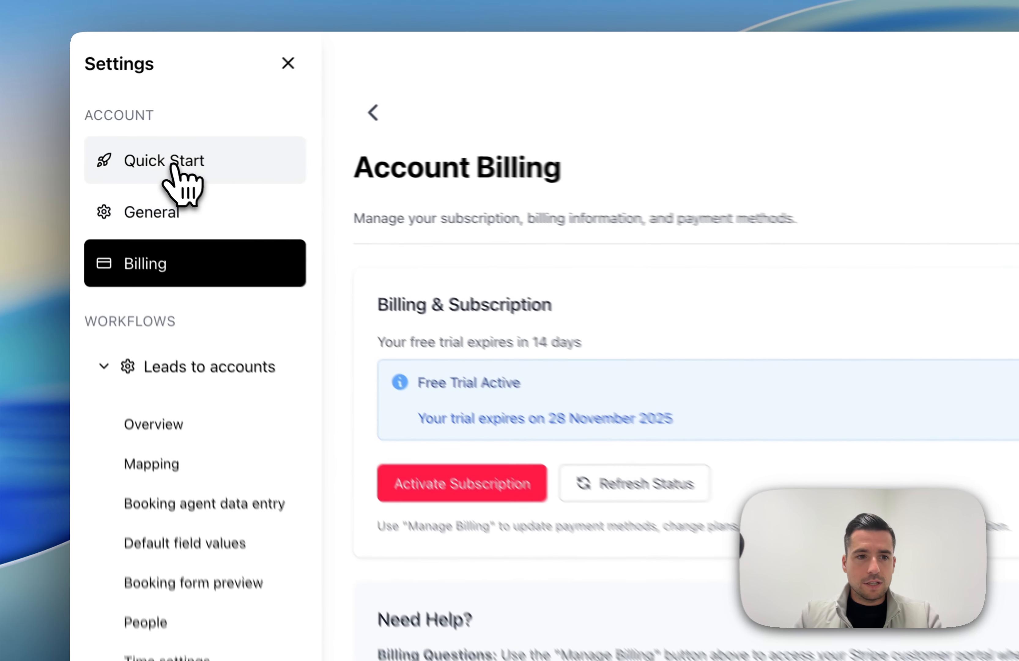
click(116, 138)
click(112, 165)
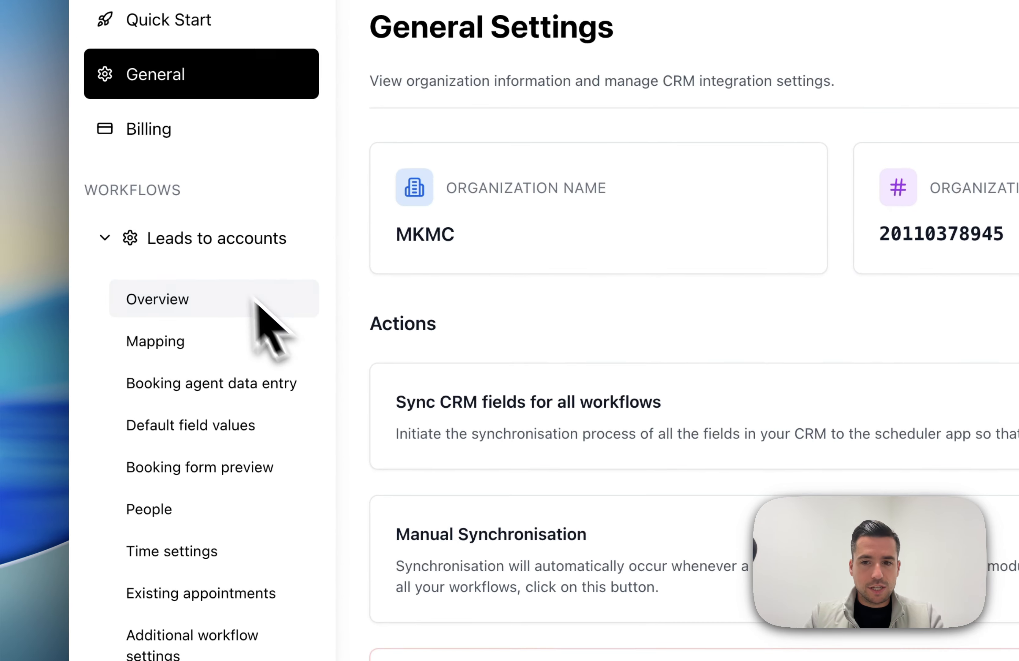